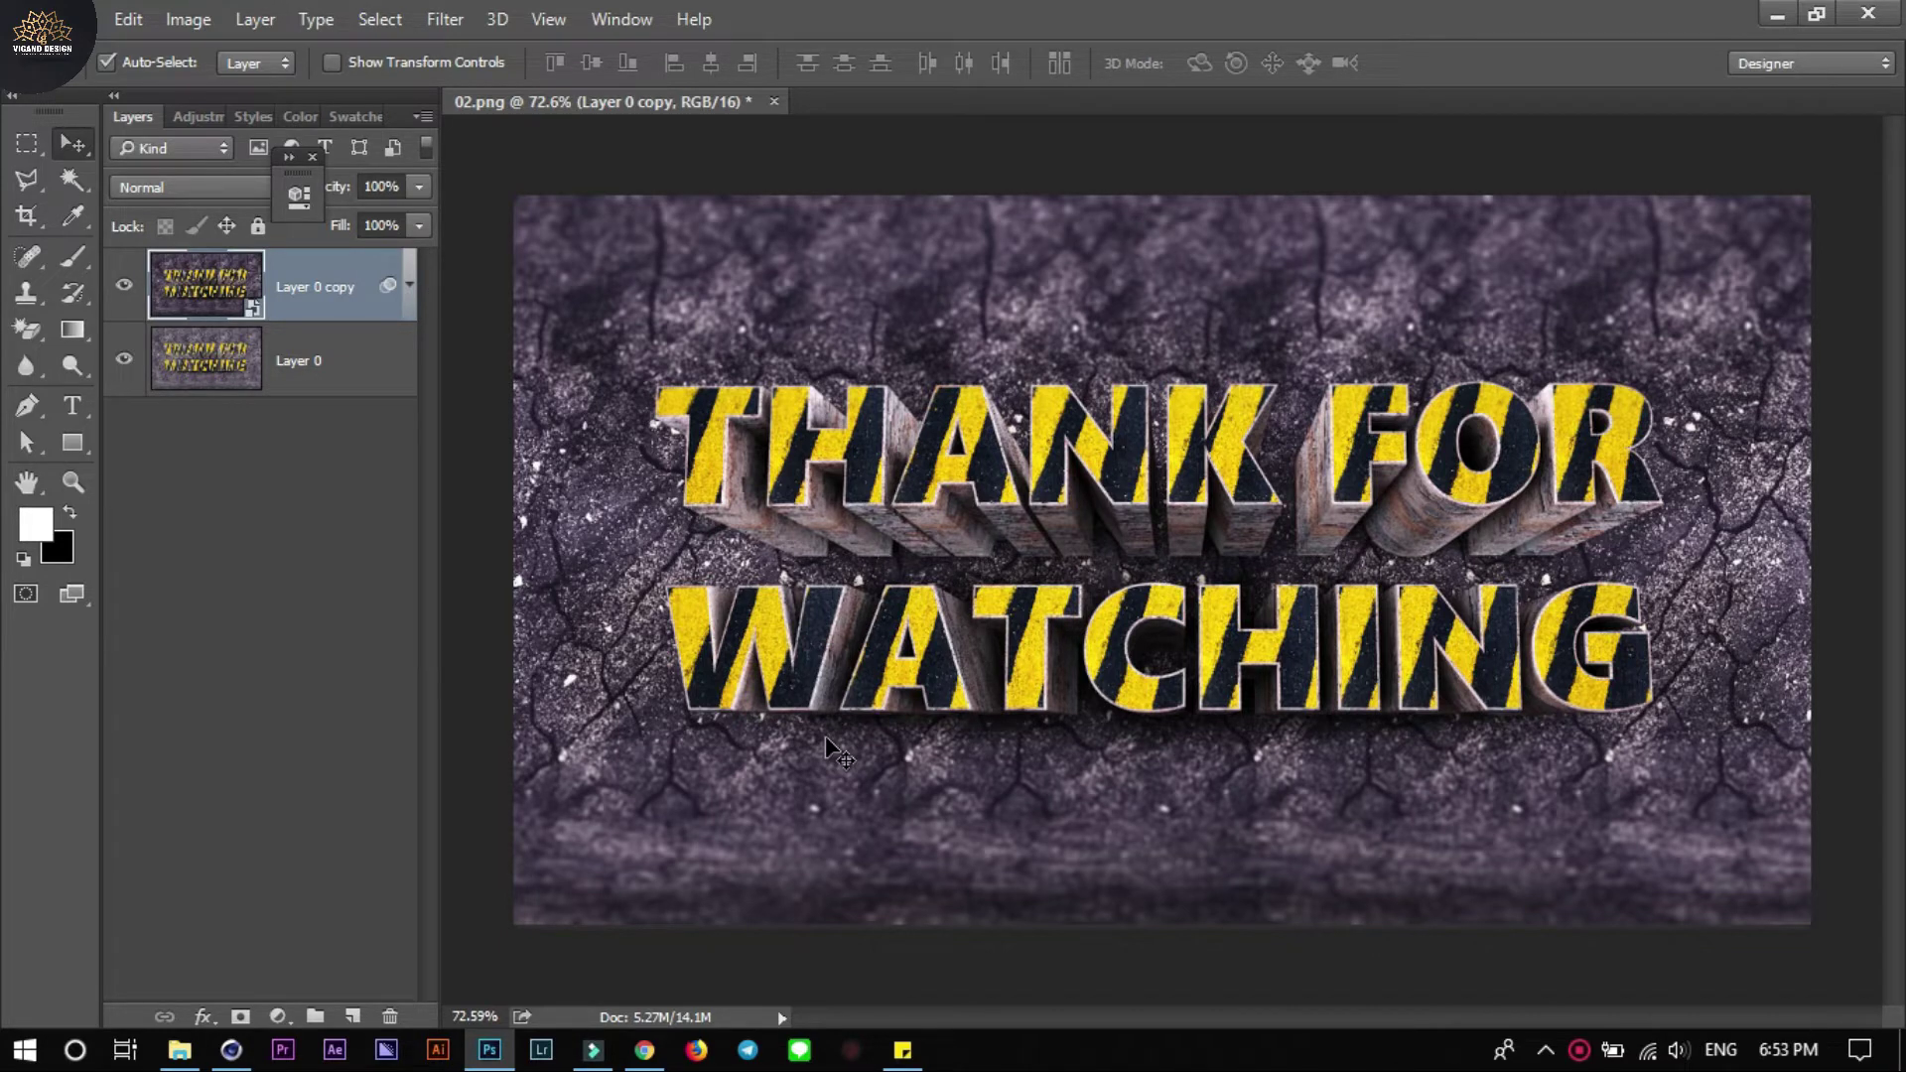
# Switch from Photoshop's finished hazard-stripe image to the Cinema 4D Text.c4d scene
pyautogui.click(228, 1053)
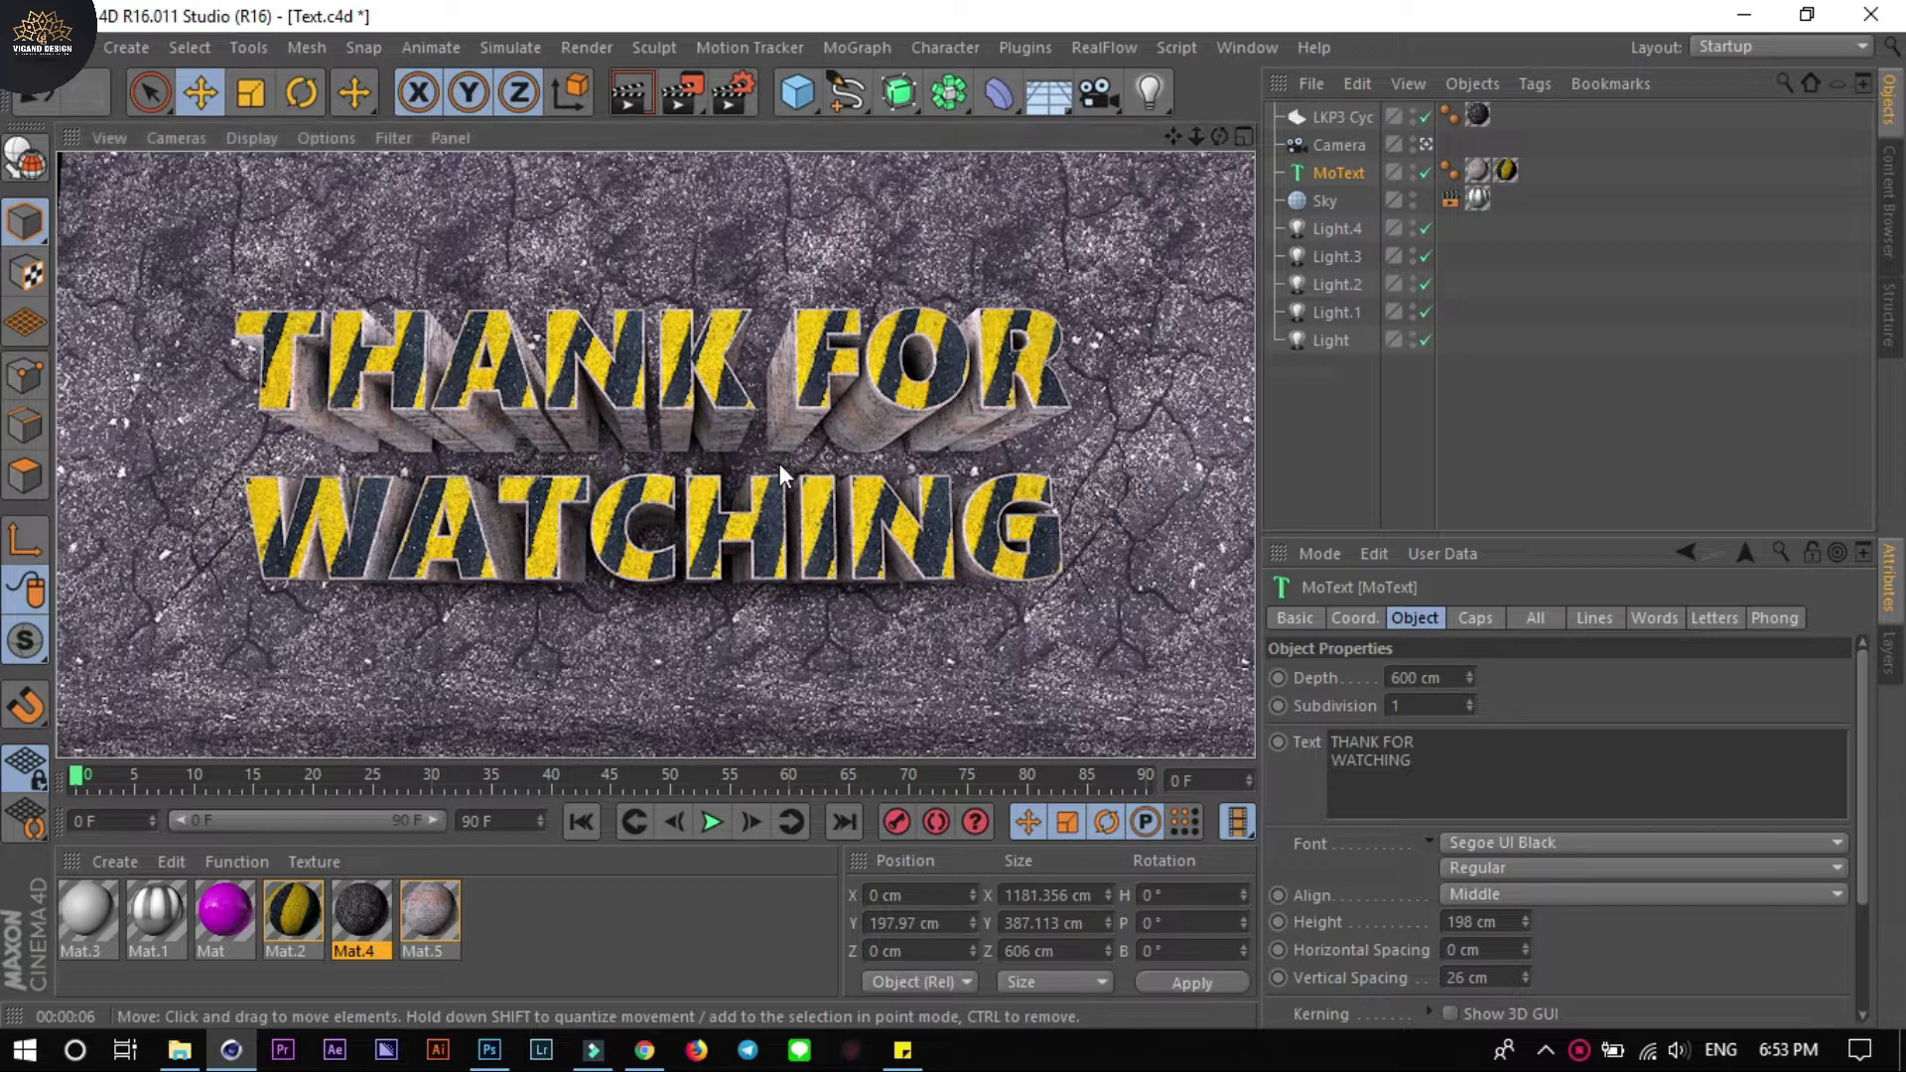
# Save the scene as THANK FOR WATCHING.c4d and start a new empty Untitled 2 document
pyautogui.hotkey('ctrl', 'shift', 's')
pyautogui.write('THA')
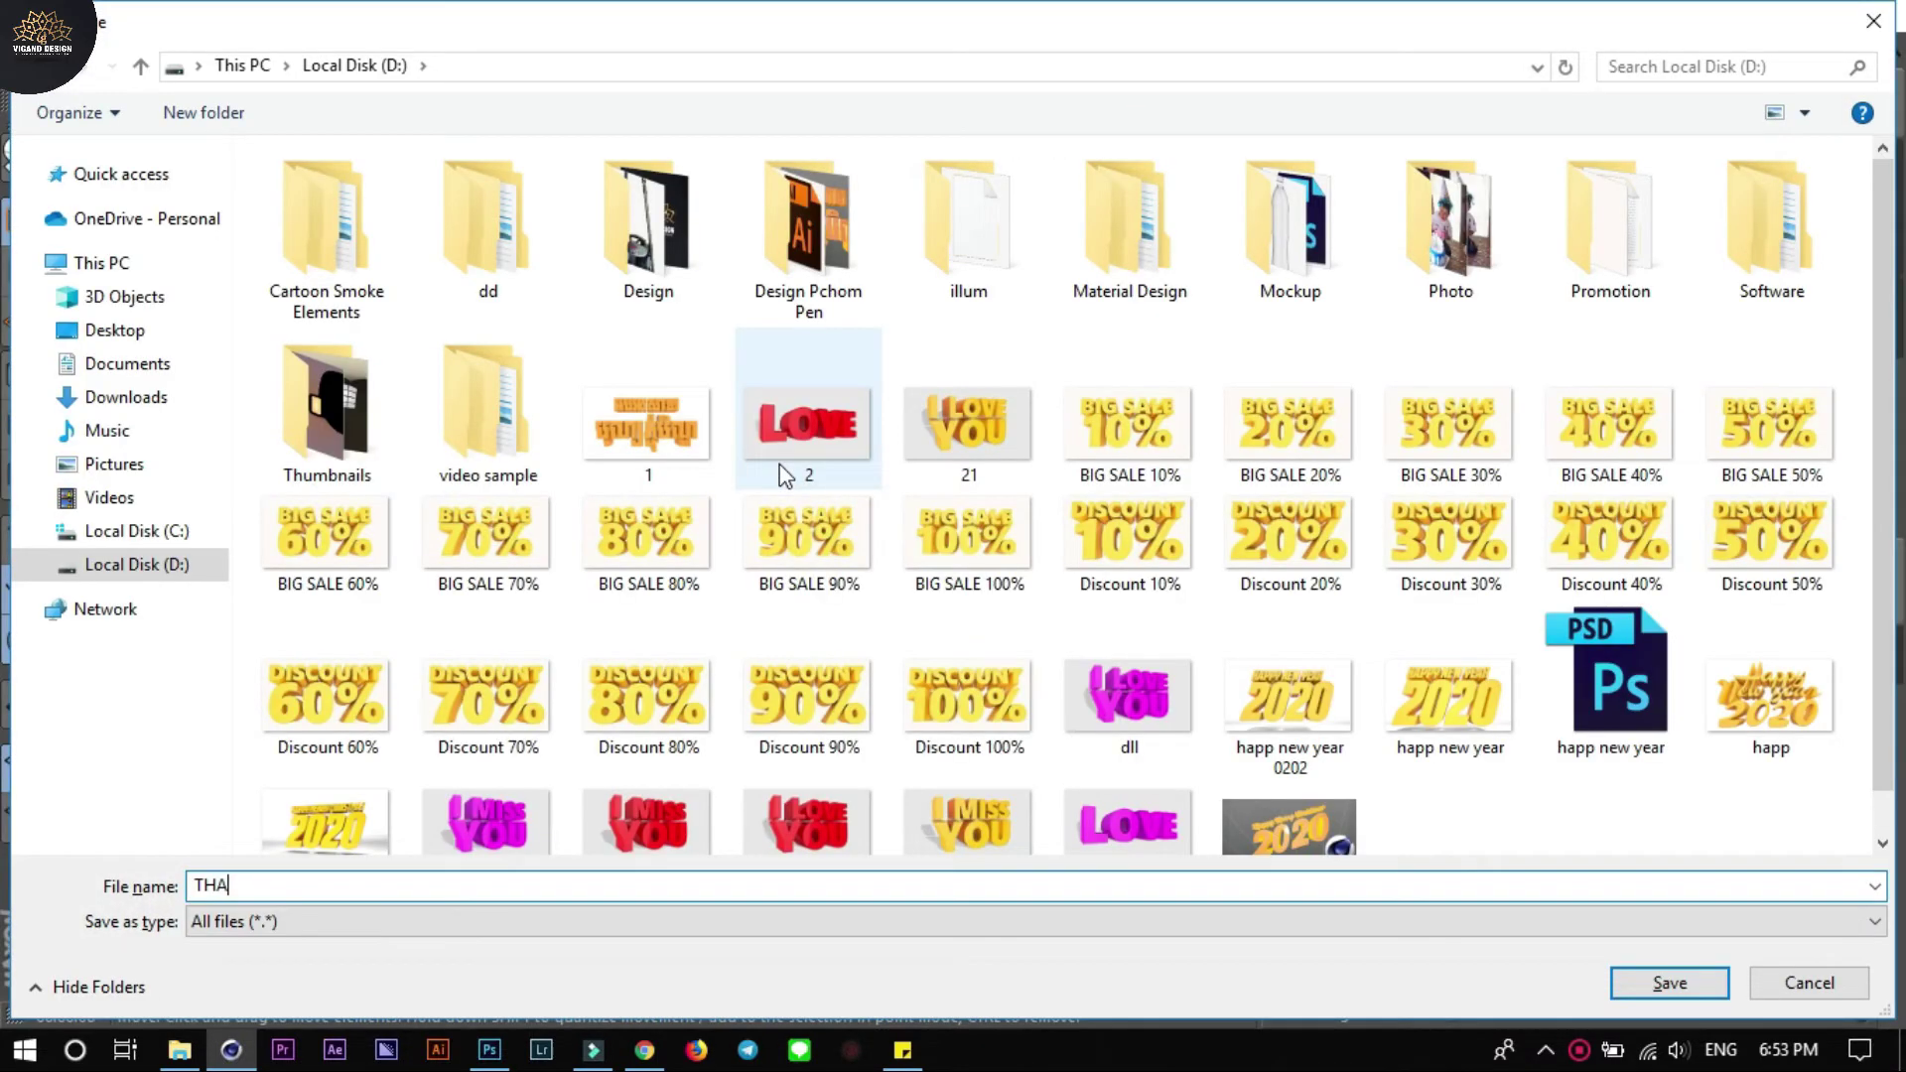
pyautogui.write('NKFOR WAT')
pyautogui.write('CHNG')
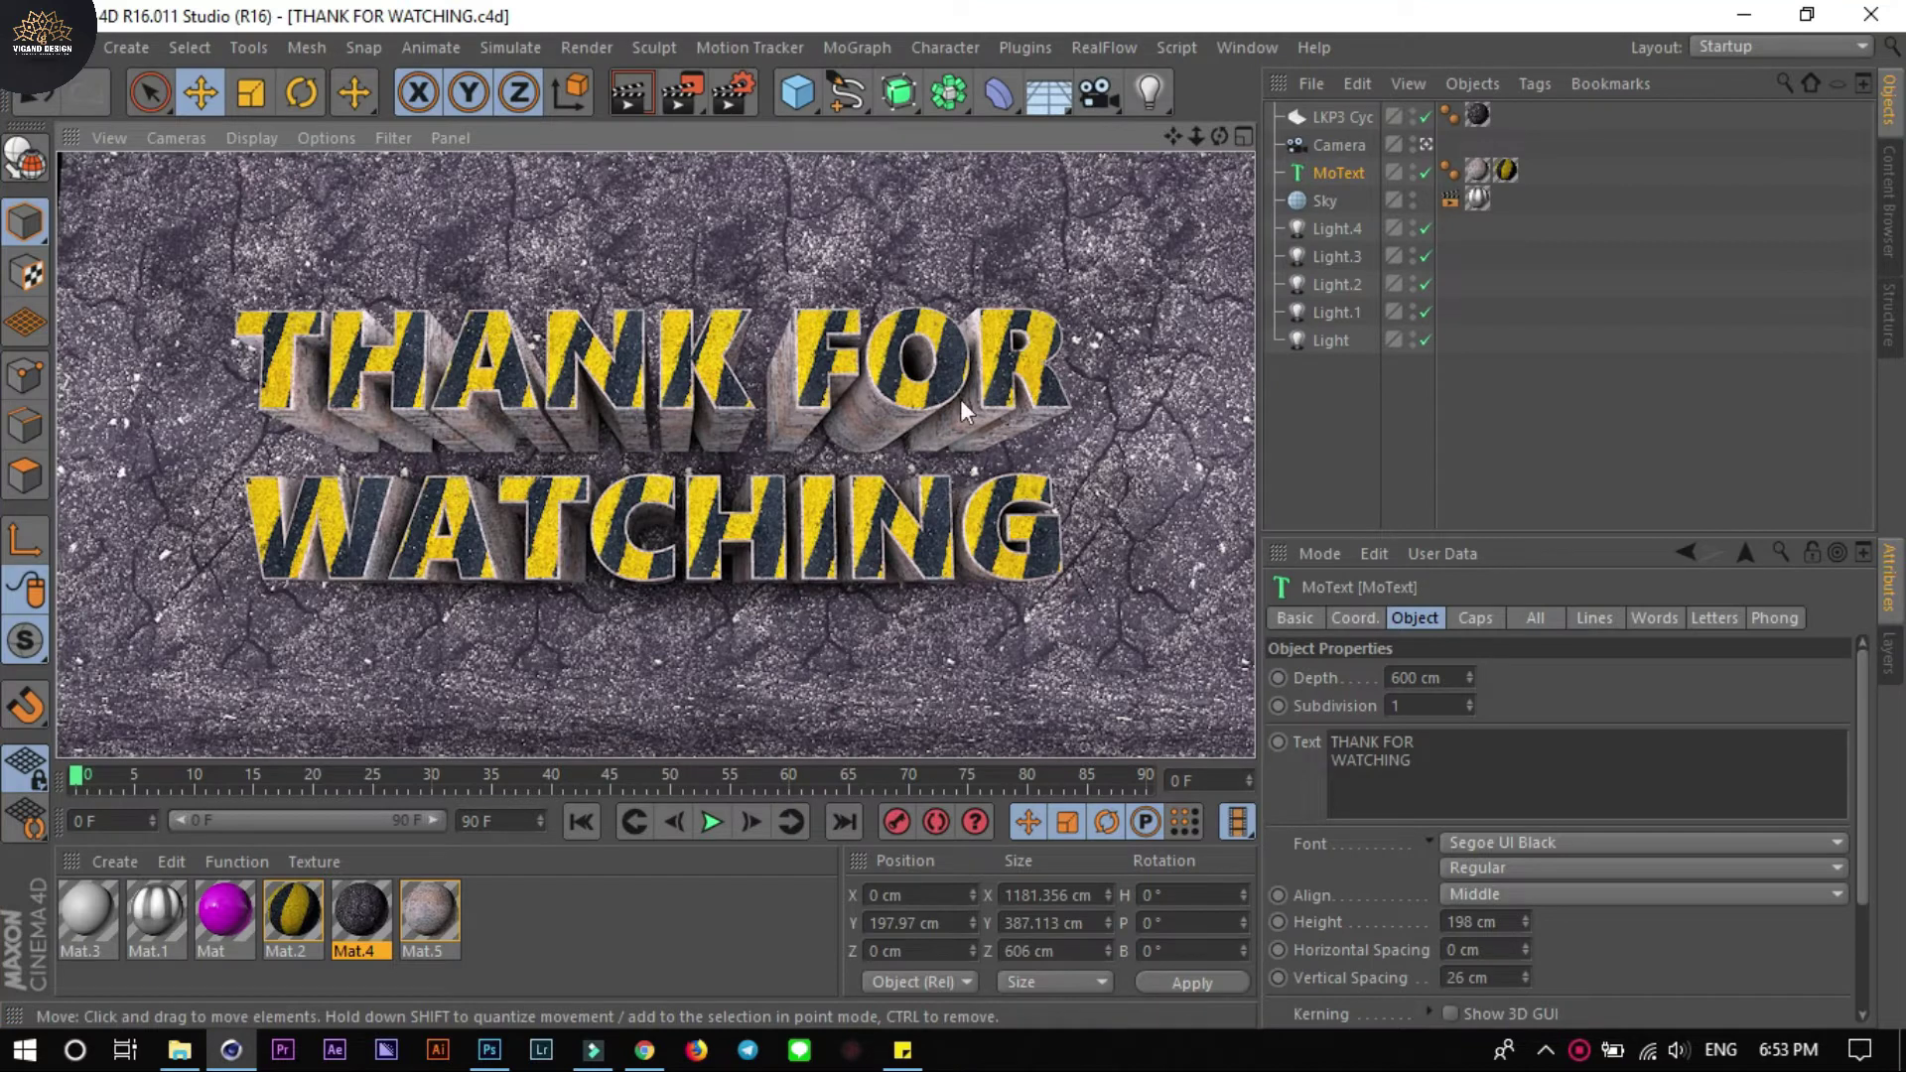
pyautogui.click(1467, 449)
pyautogui.hotkey('ctrl', 'a')
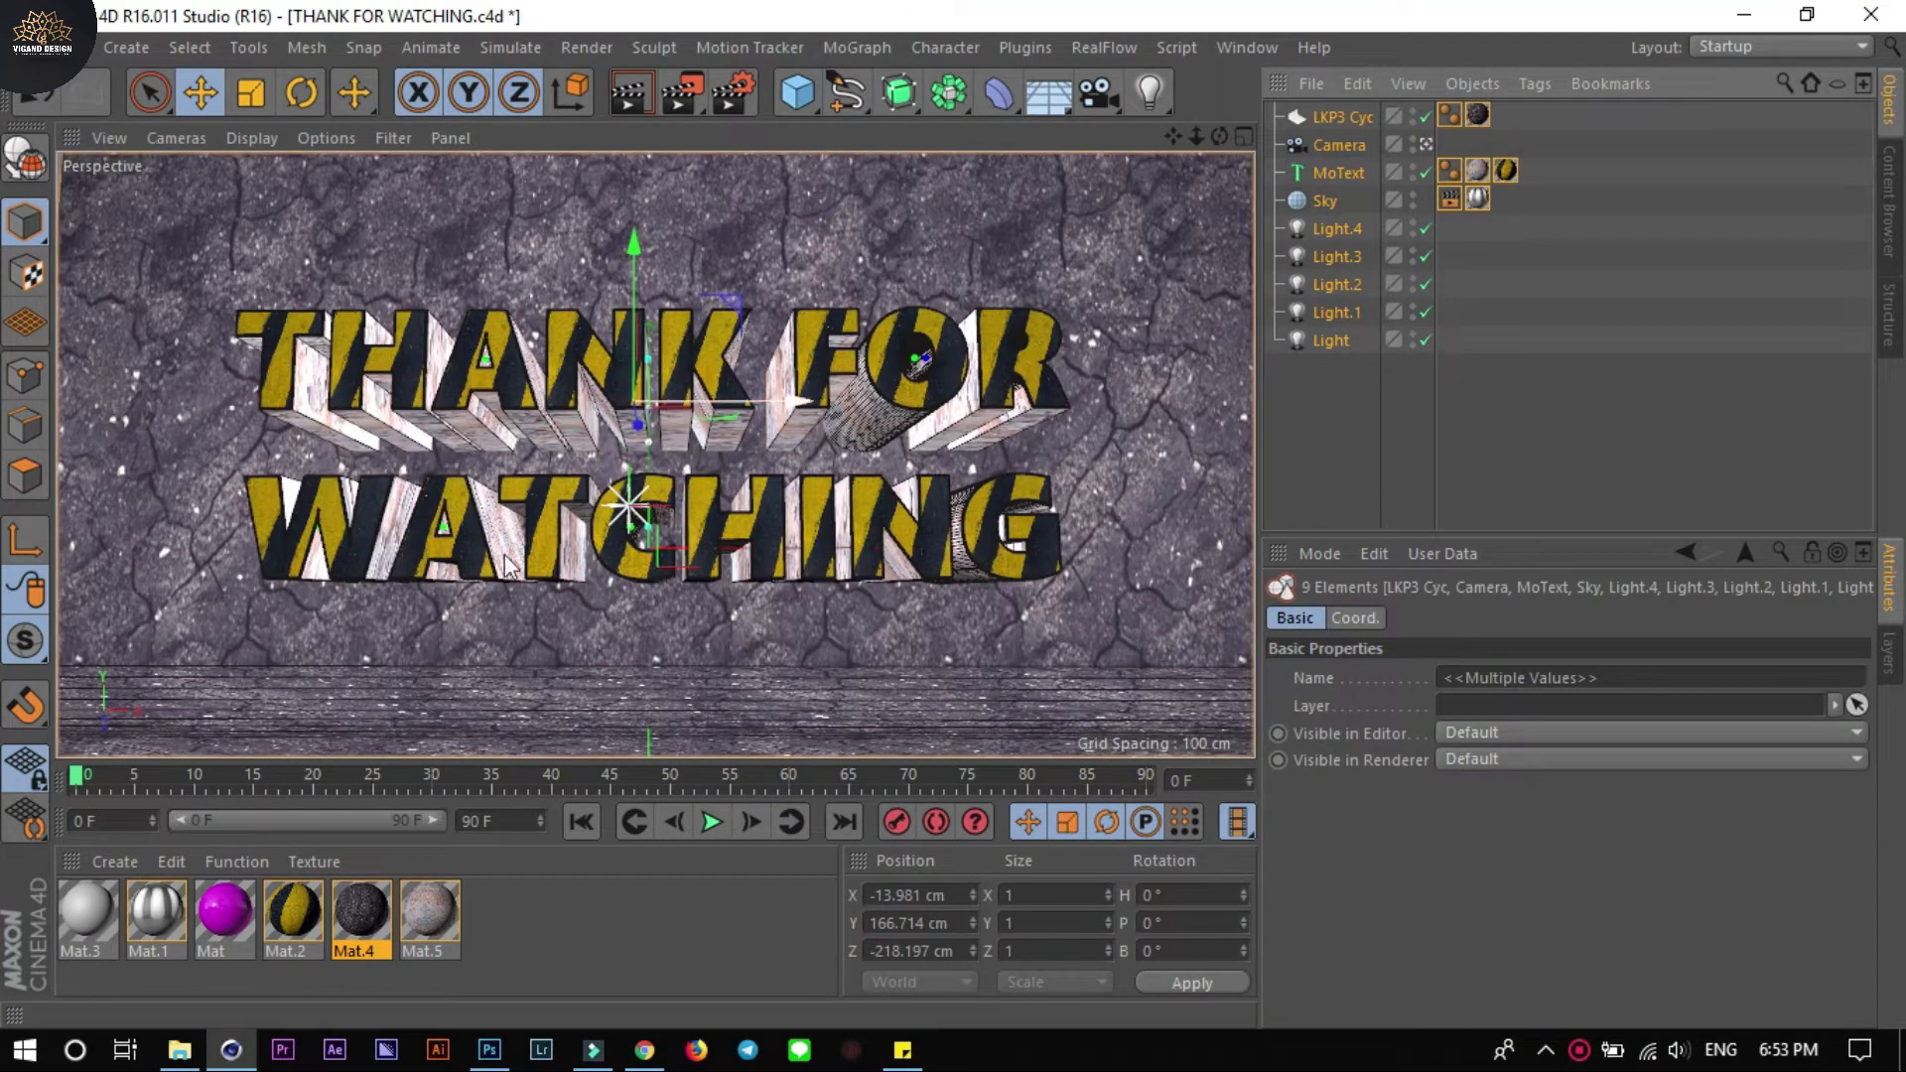
pyautogui.click(25, 47)
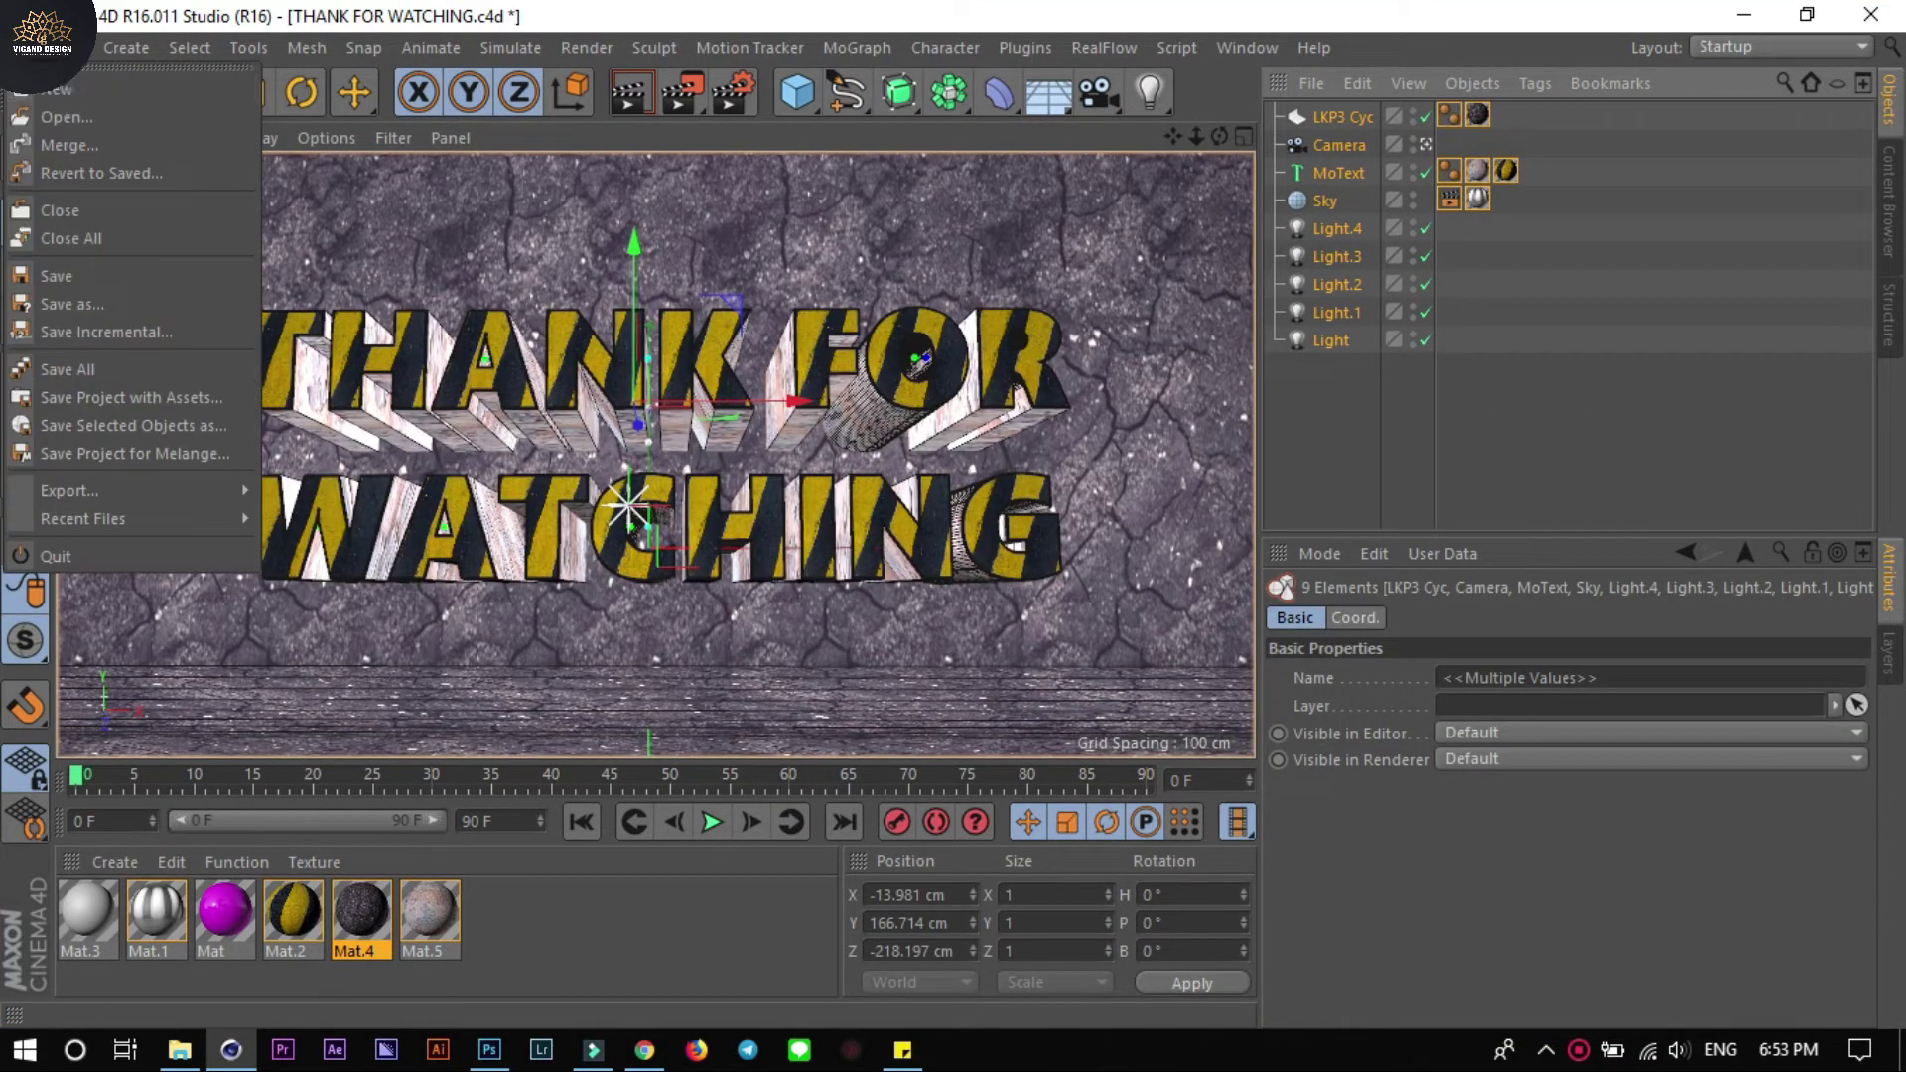
pyautogui.click(56, 89)
# Apply the HDTV 1080 24 output preset and set the resolution to 10000 Pixels/cm
pyautogui.click(980, 320)
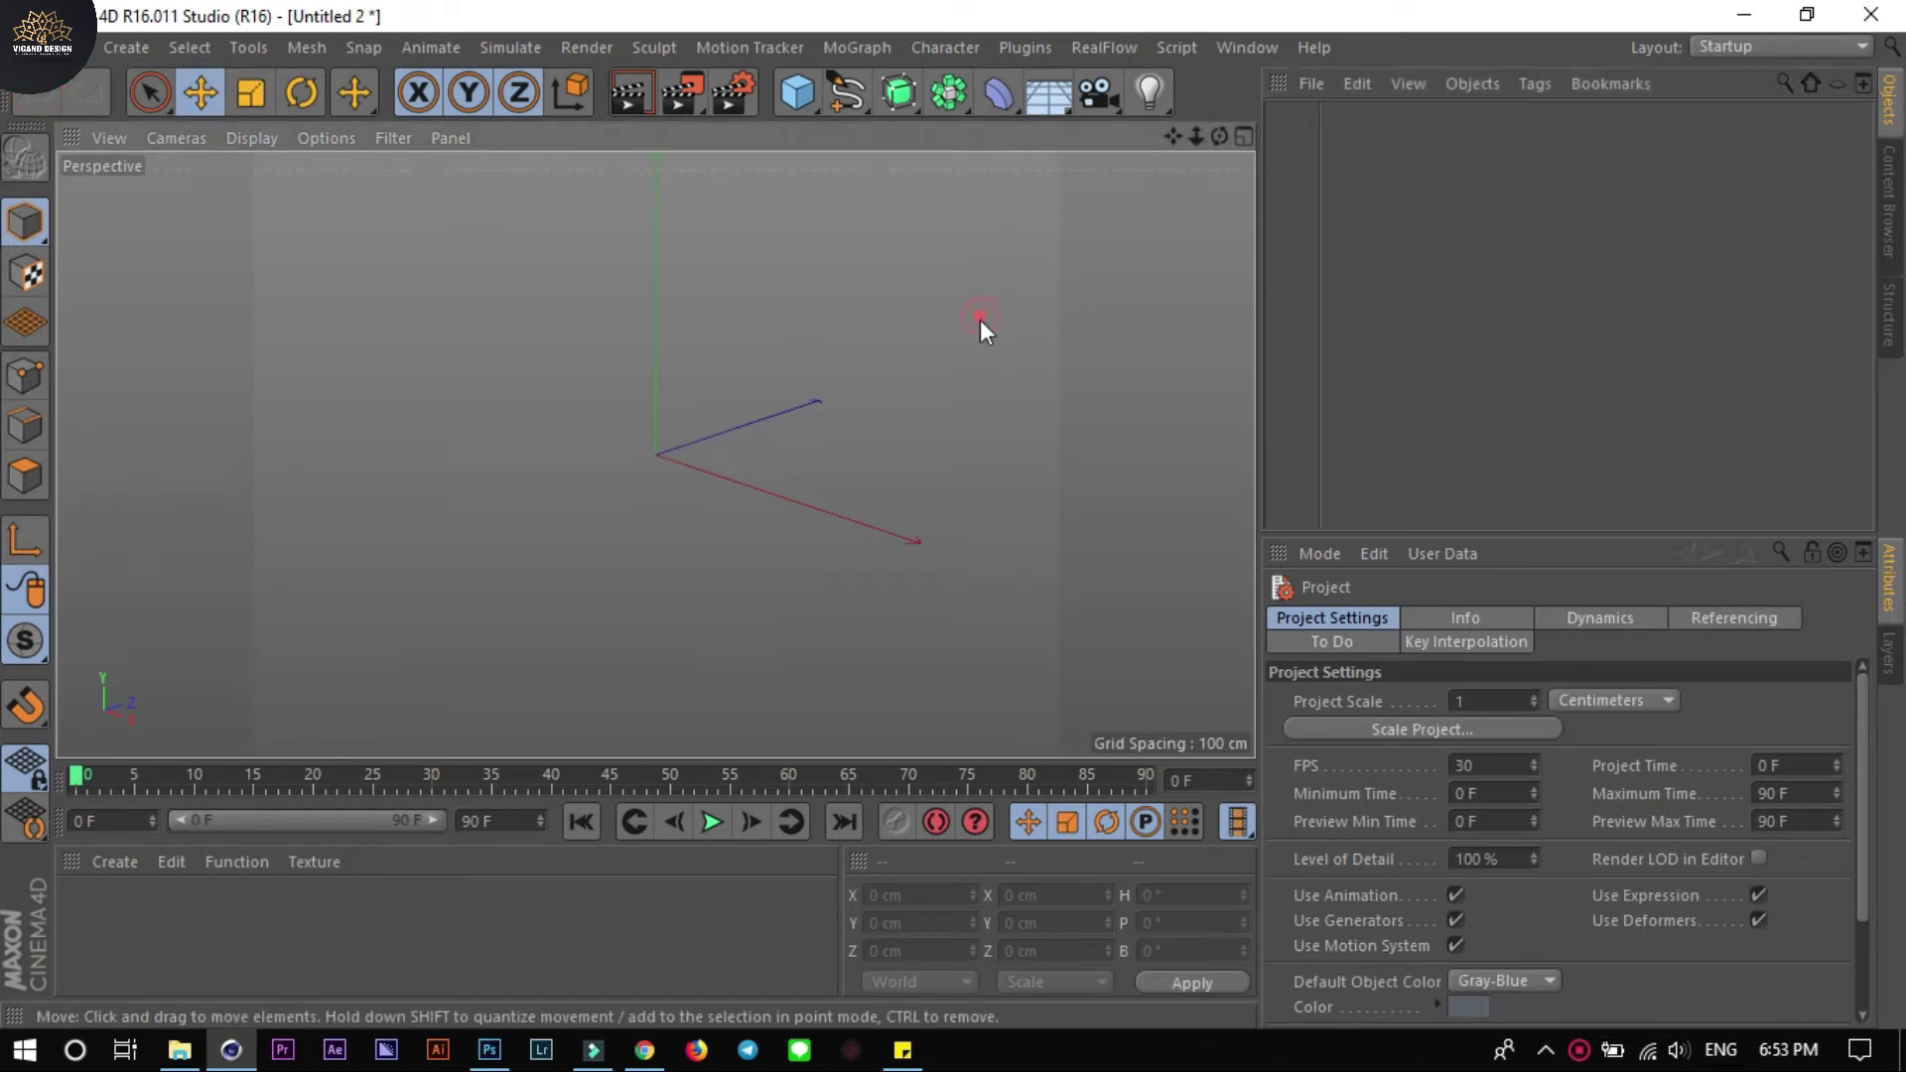
pyautogui.click(736, 94)
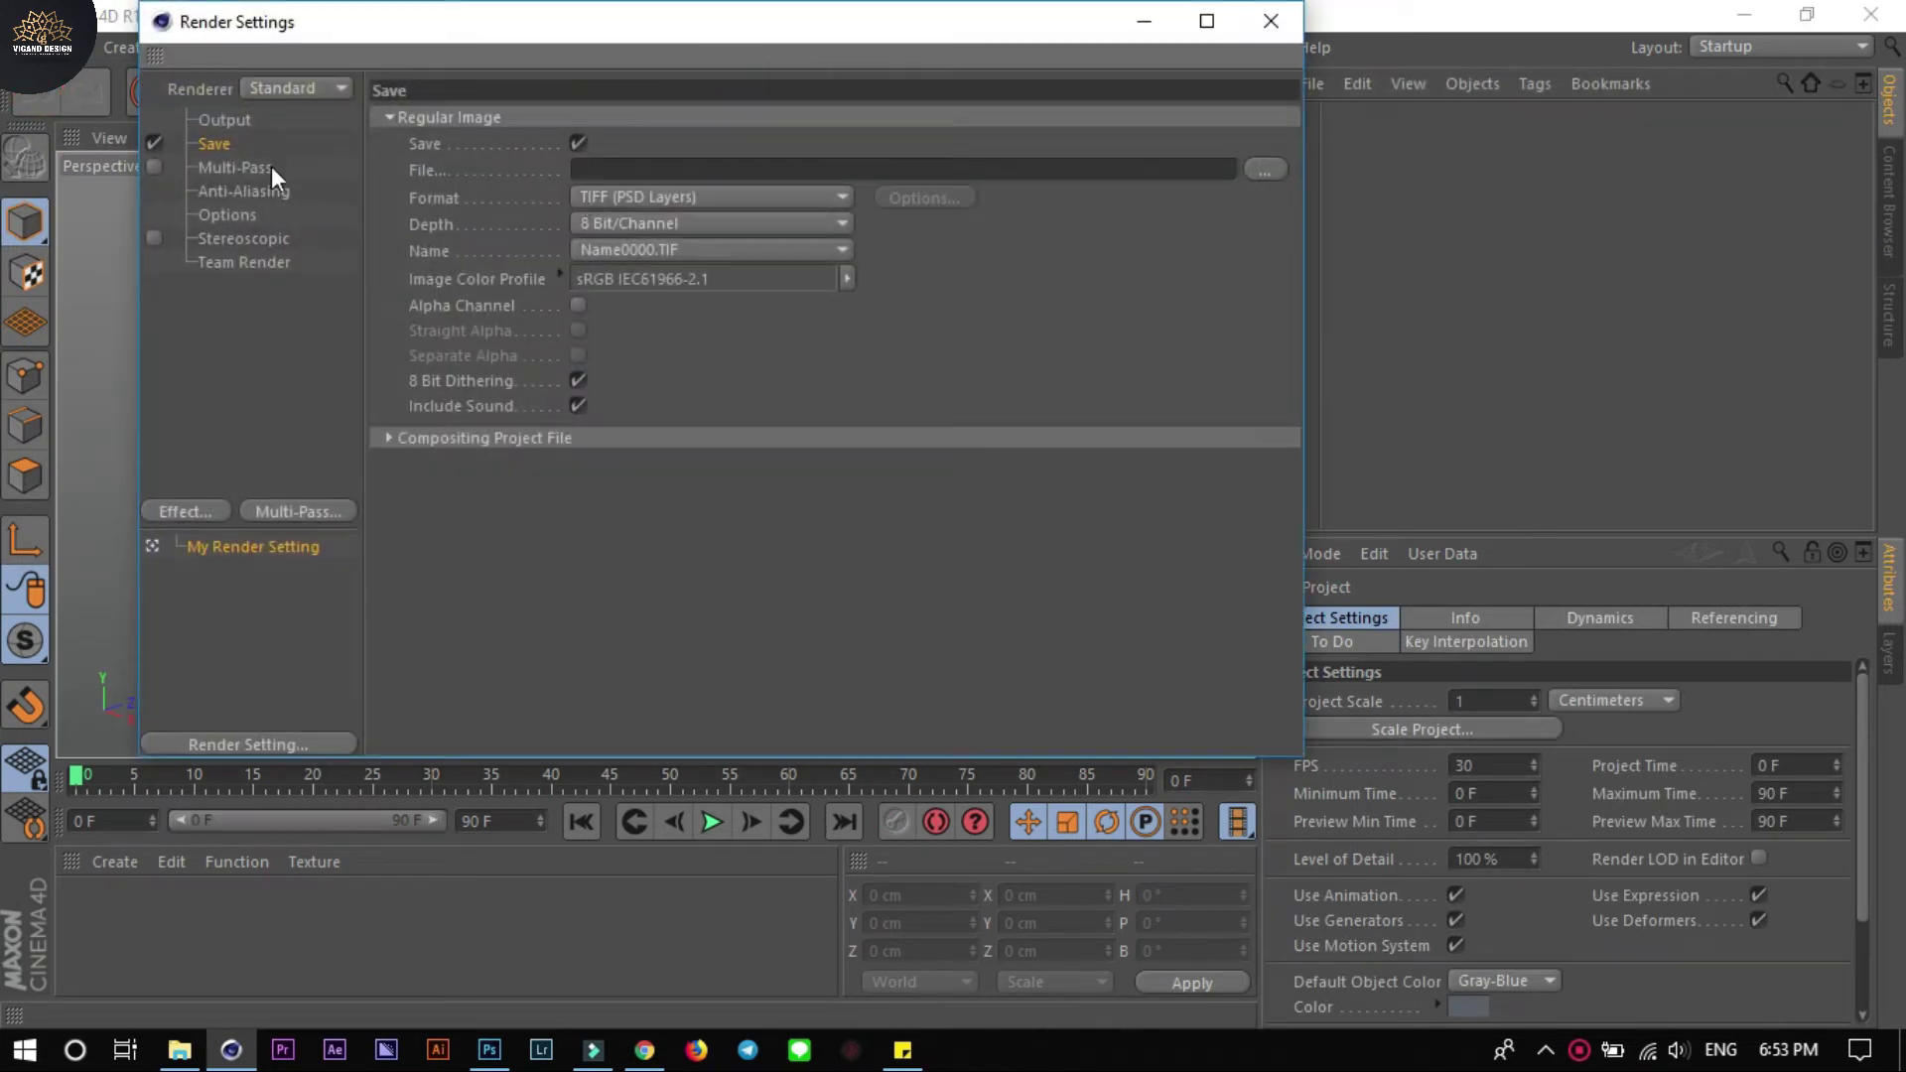
pyautogui.click(224, 121)
pyautogui.click(400, 118)
pyautogui.moveTo(438, 203)
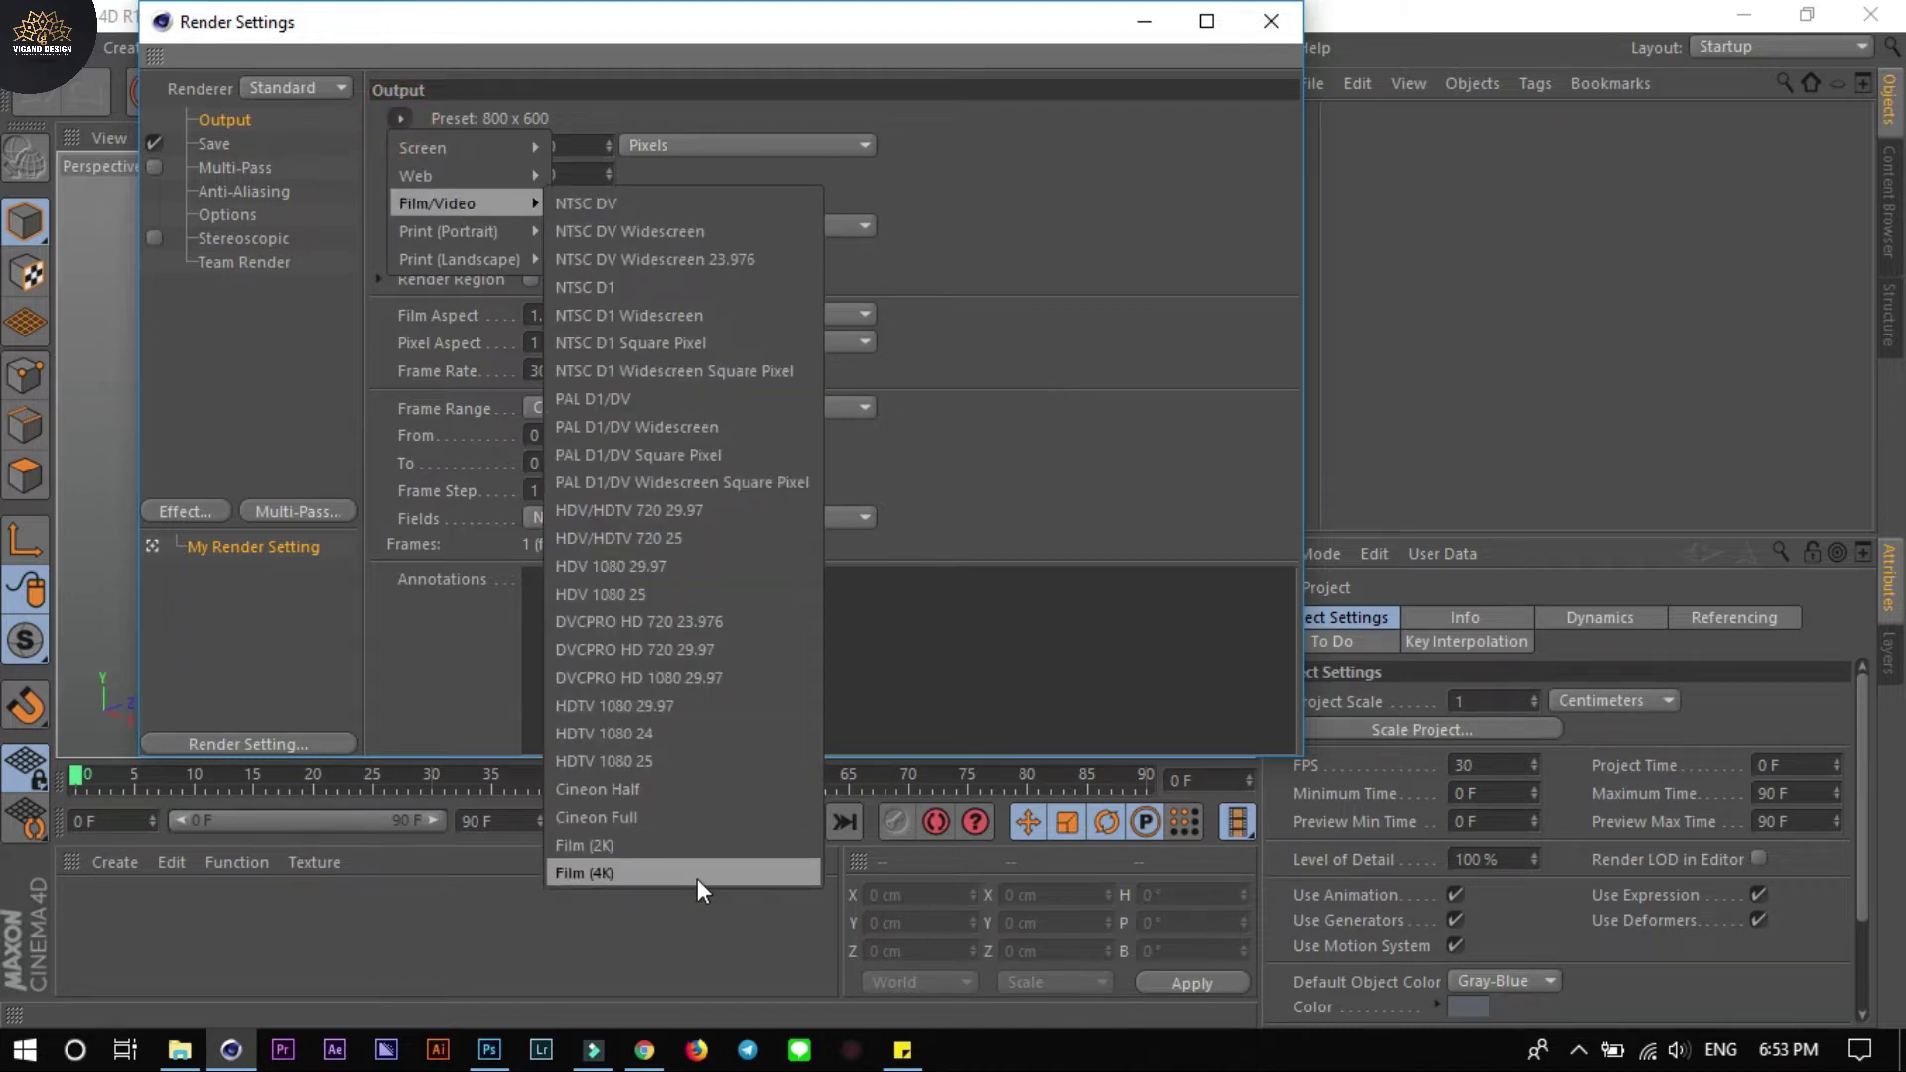
pyautogui.click(657, 731)
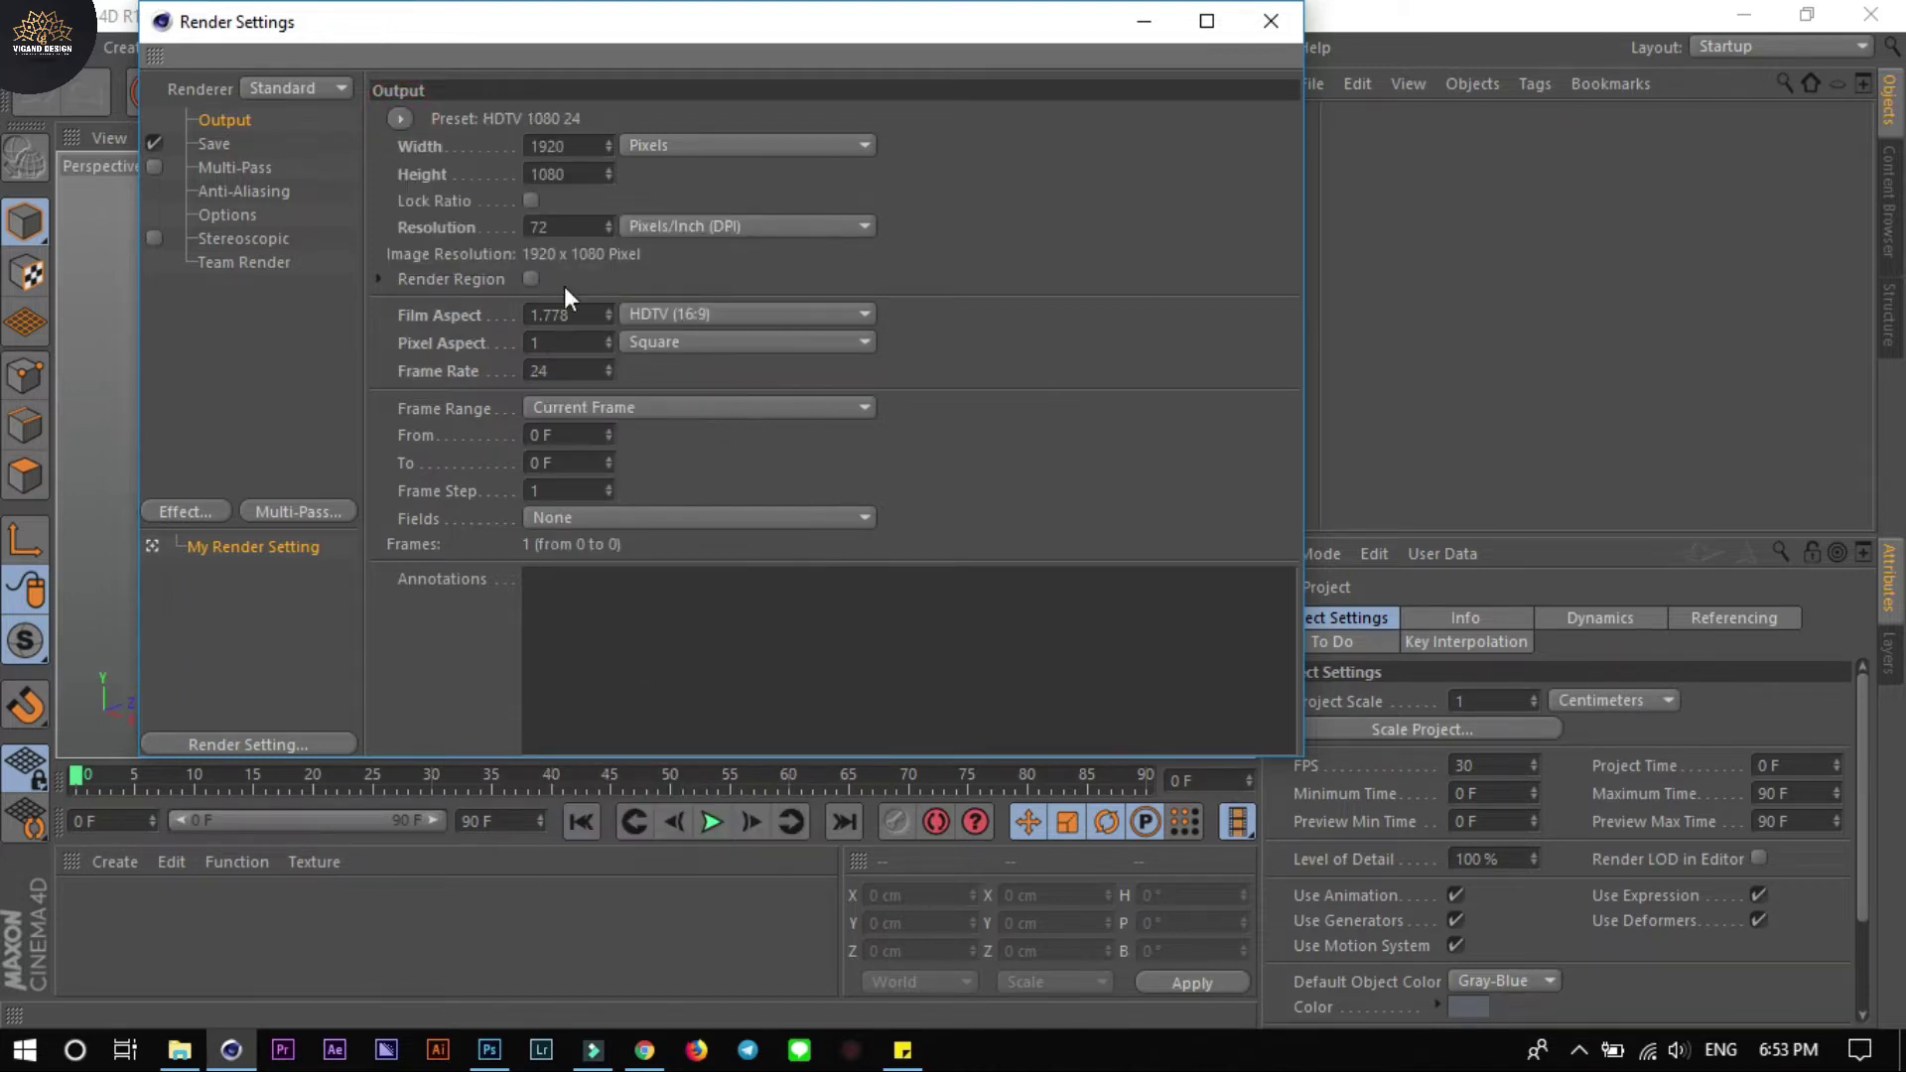
pyautogui.click(659, 224)
pyautogui.click(665, 281)
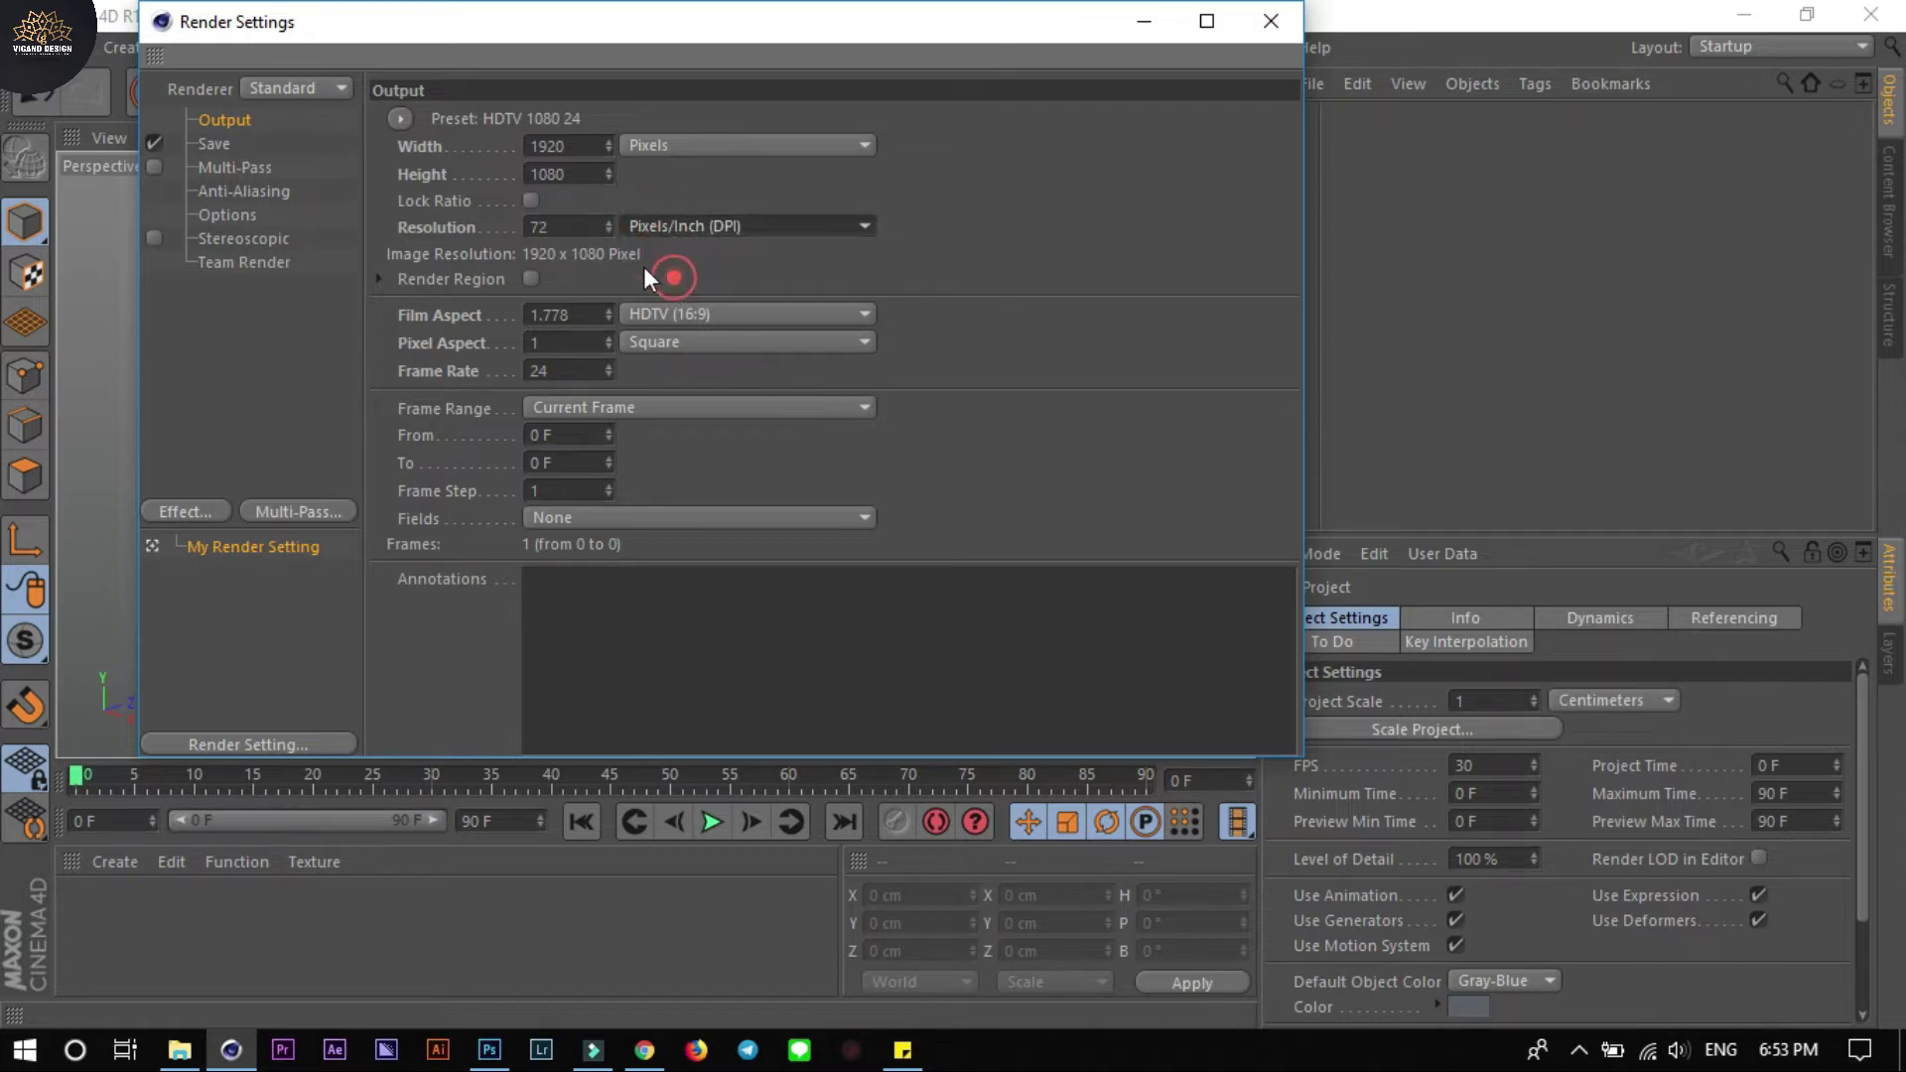
pyautogui.click(683, 227)
pyautogui.doubleClick(571, 227)
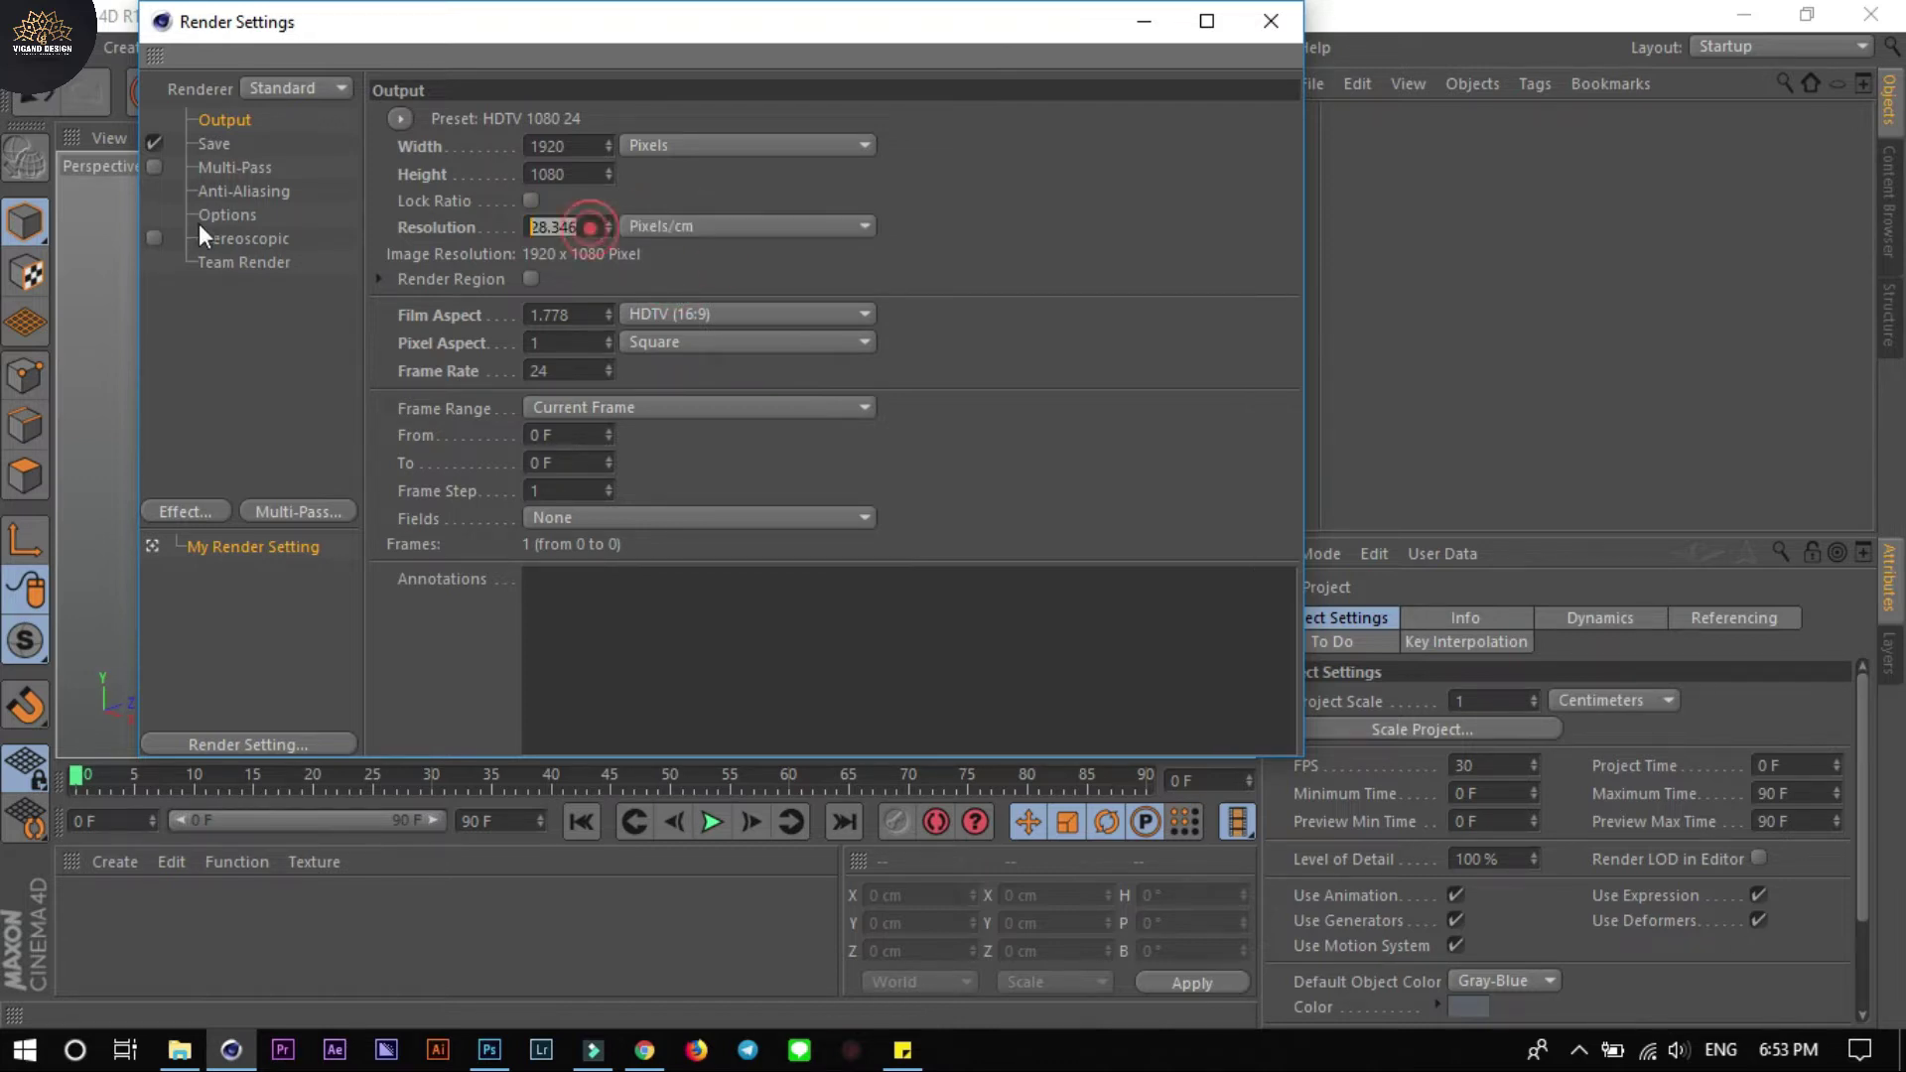
pyautogui.write('1')
pyautogui.write('0000000')
pyautogui.press('Return')
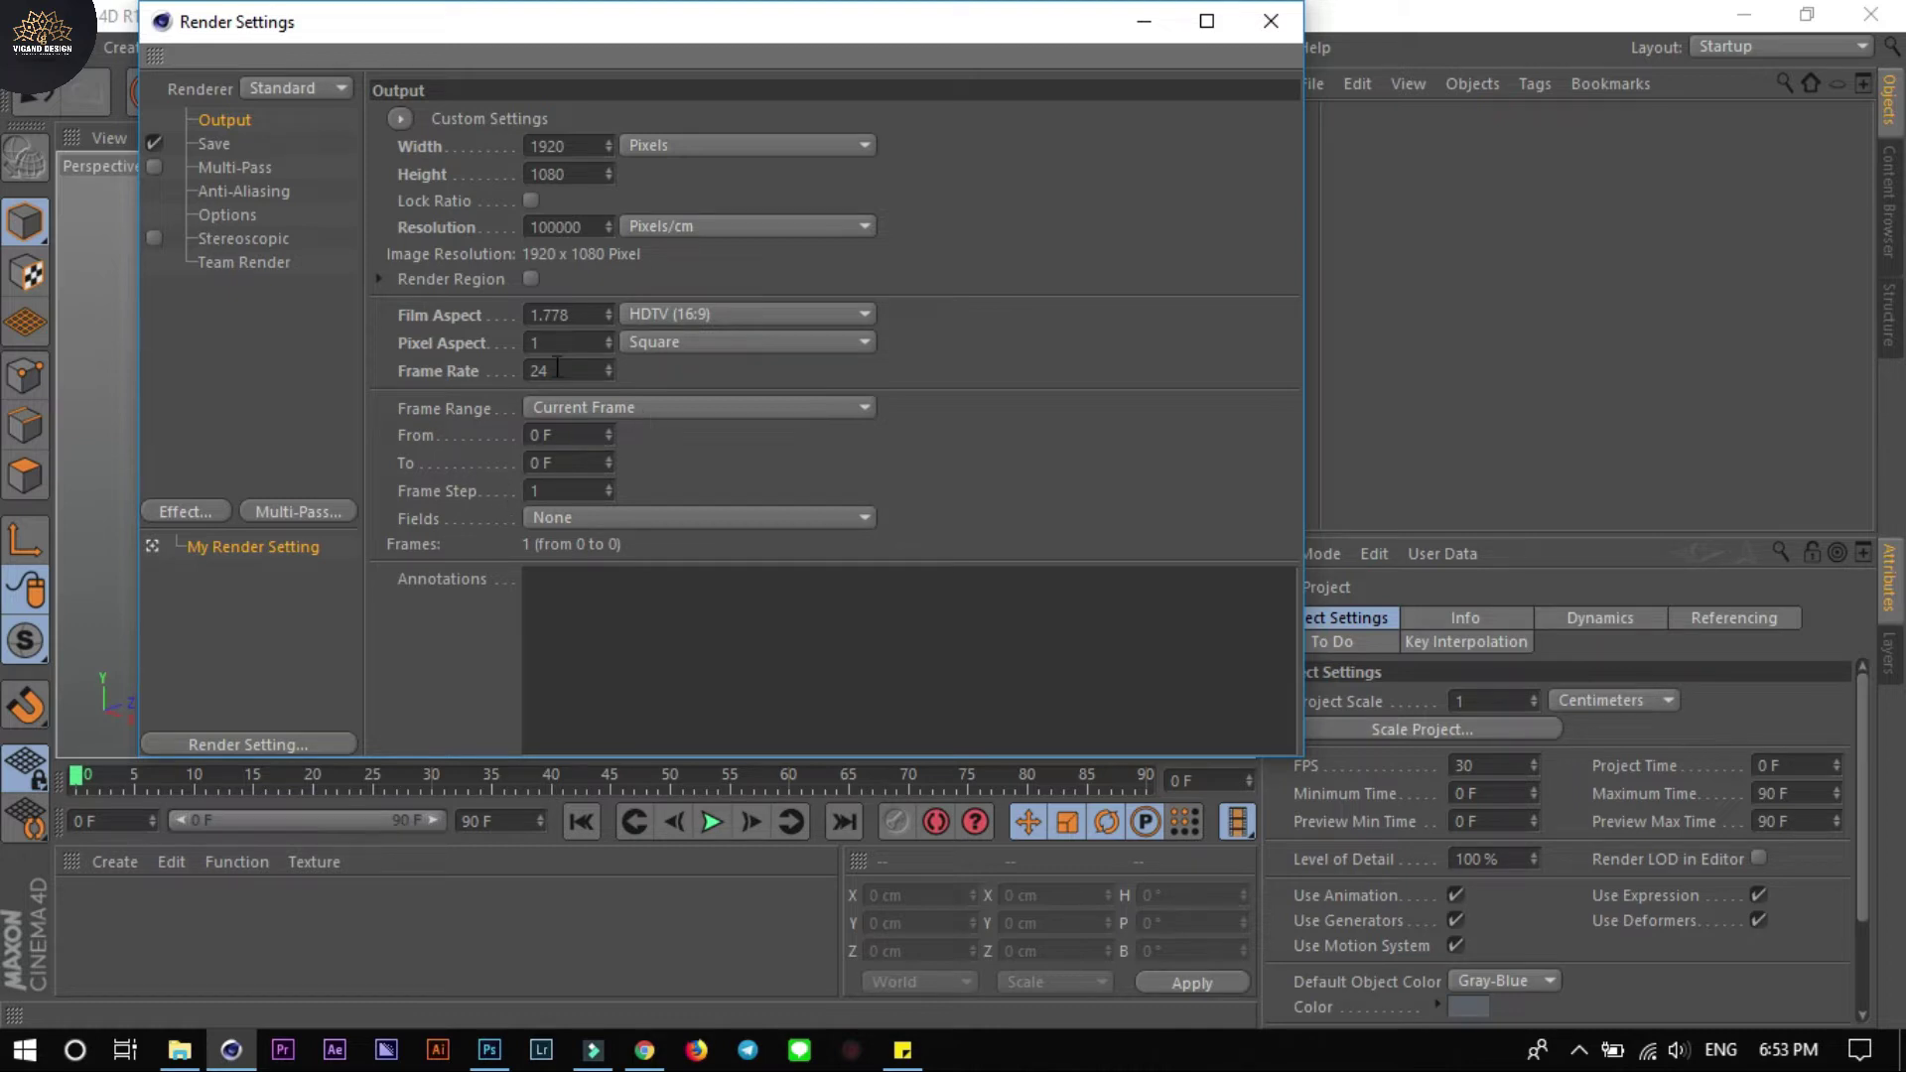
# Save renders as PNG with an alpha channel to the file THANK
pyautogui.click(221, 145)
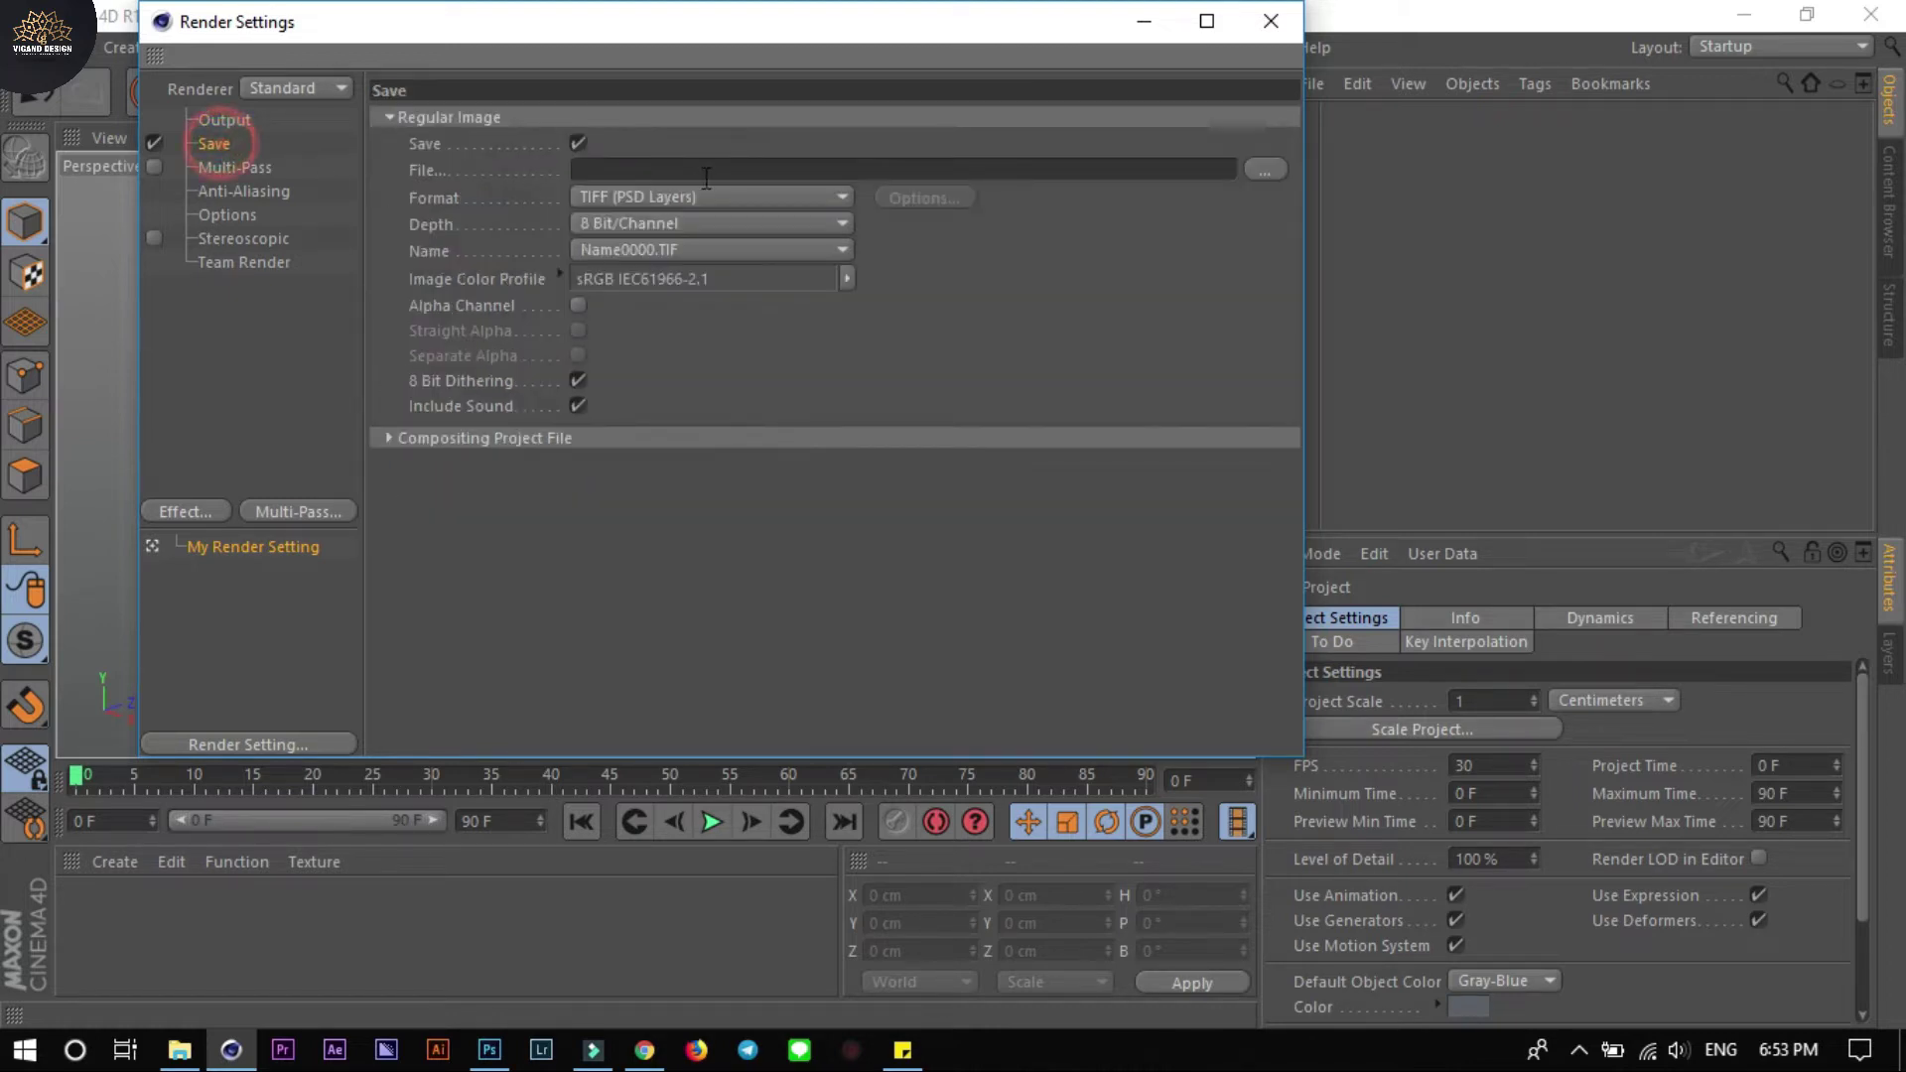
pyautogui.click(647, 203)
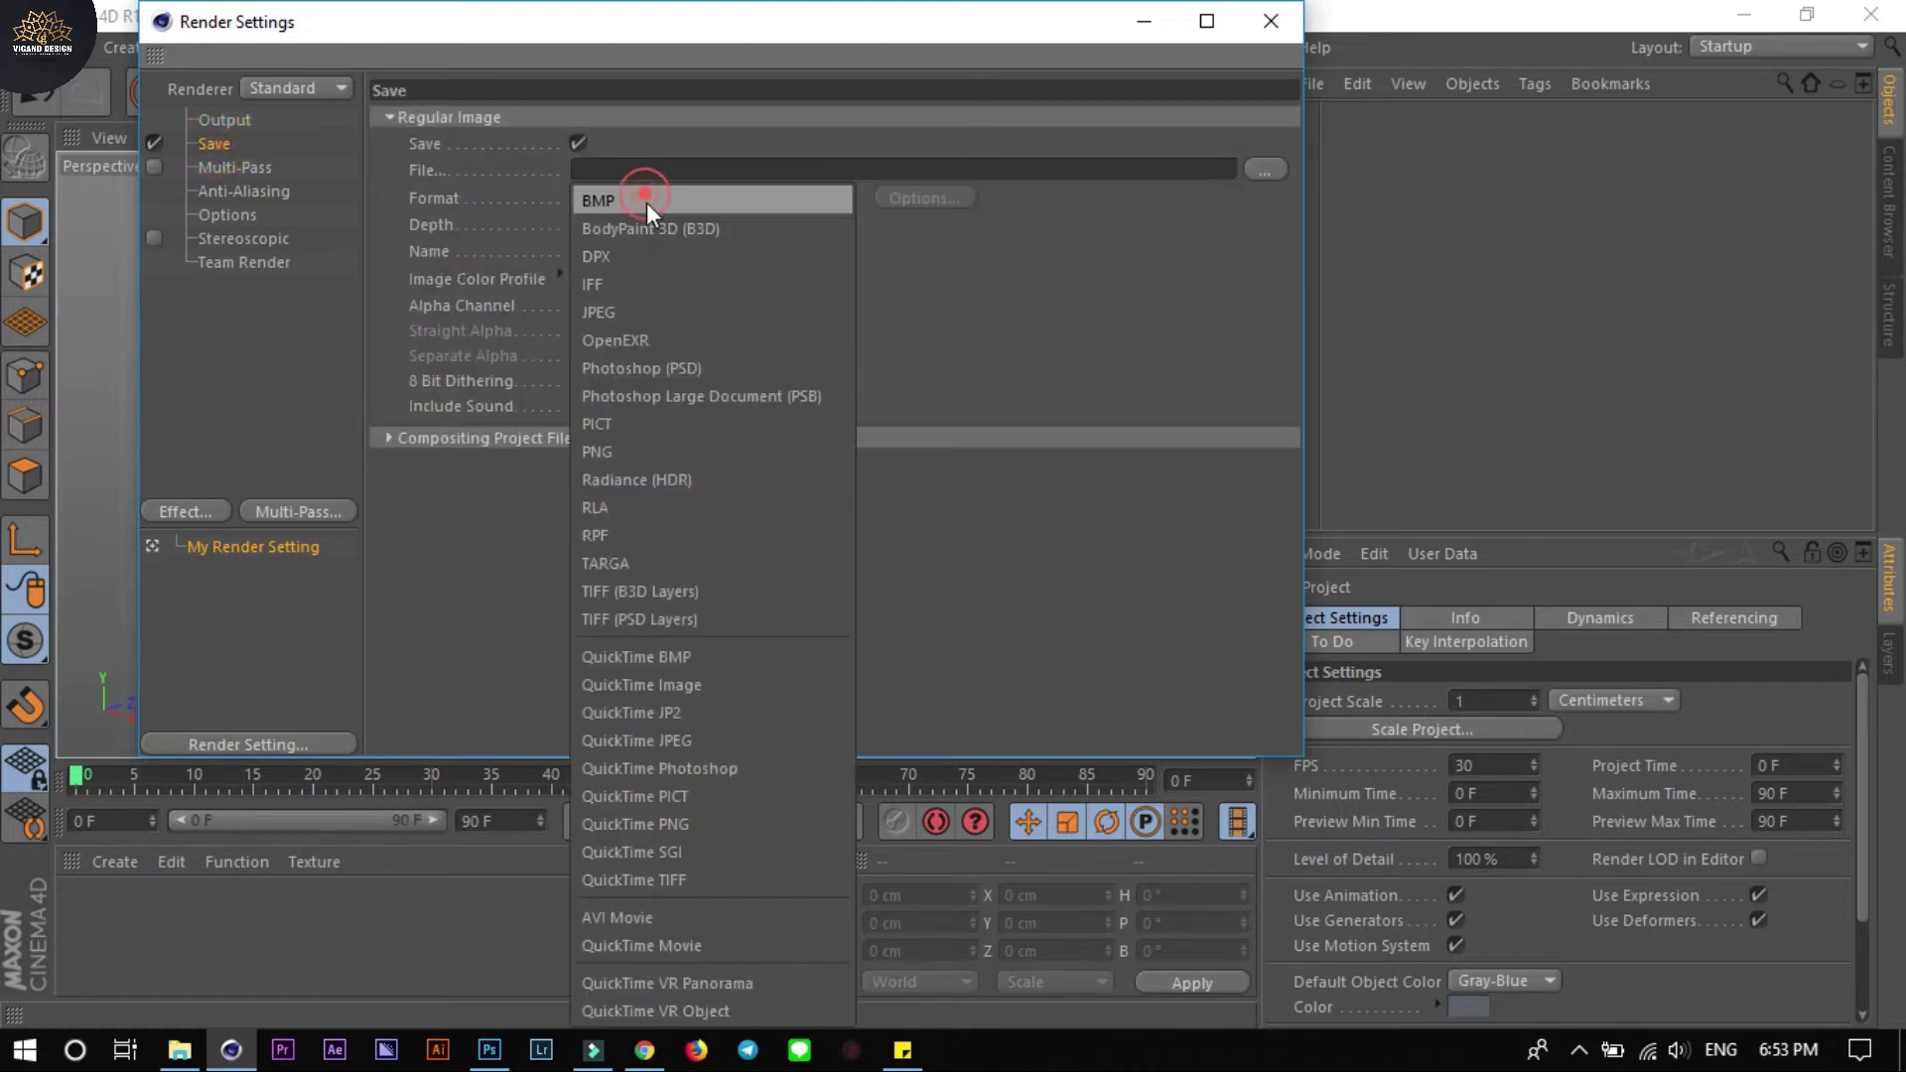
pyautogui.click(623, 451)
pyautogui.click(578, 305)
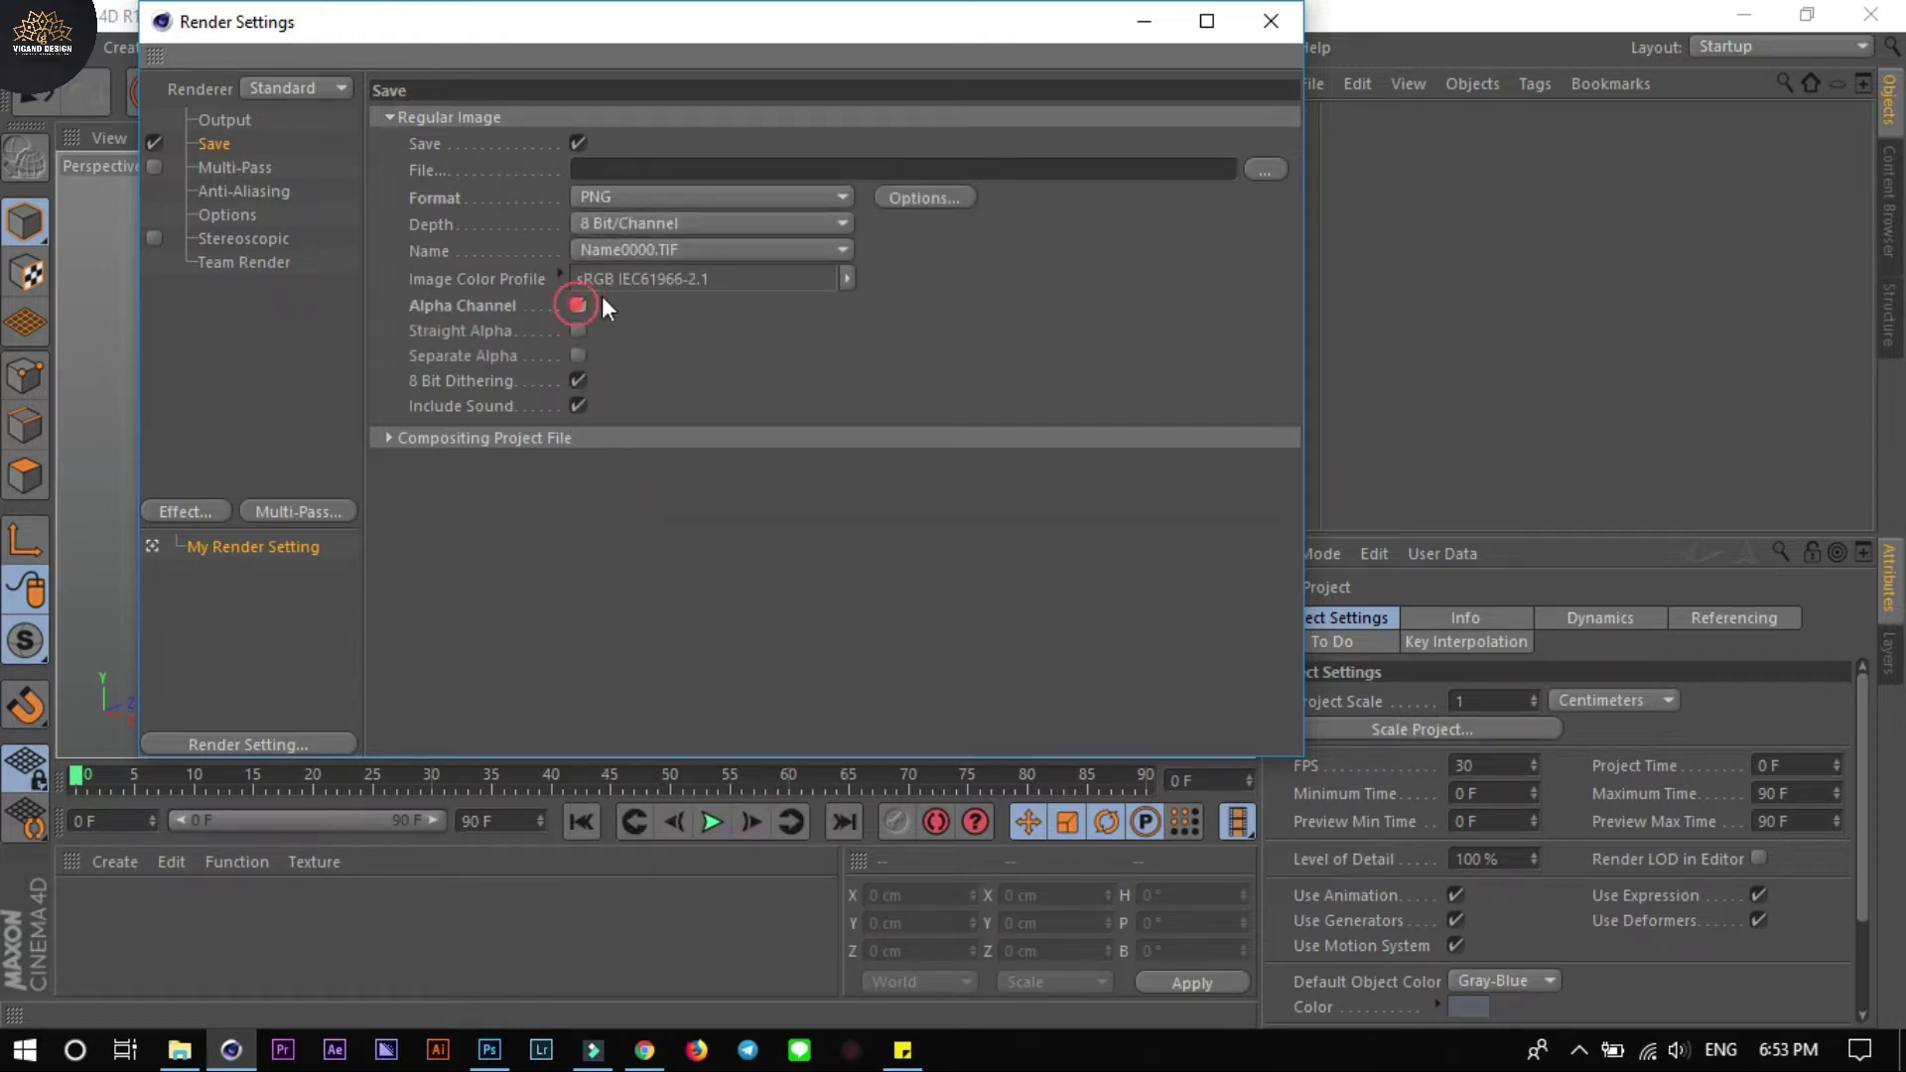
pyautogui.click(1265, 170)
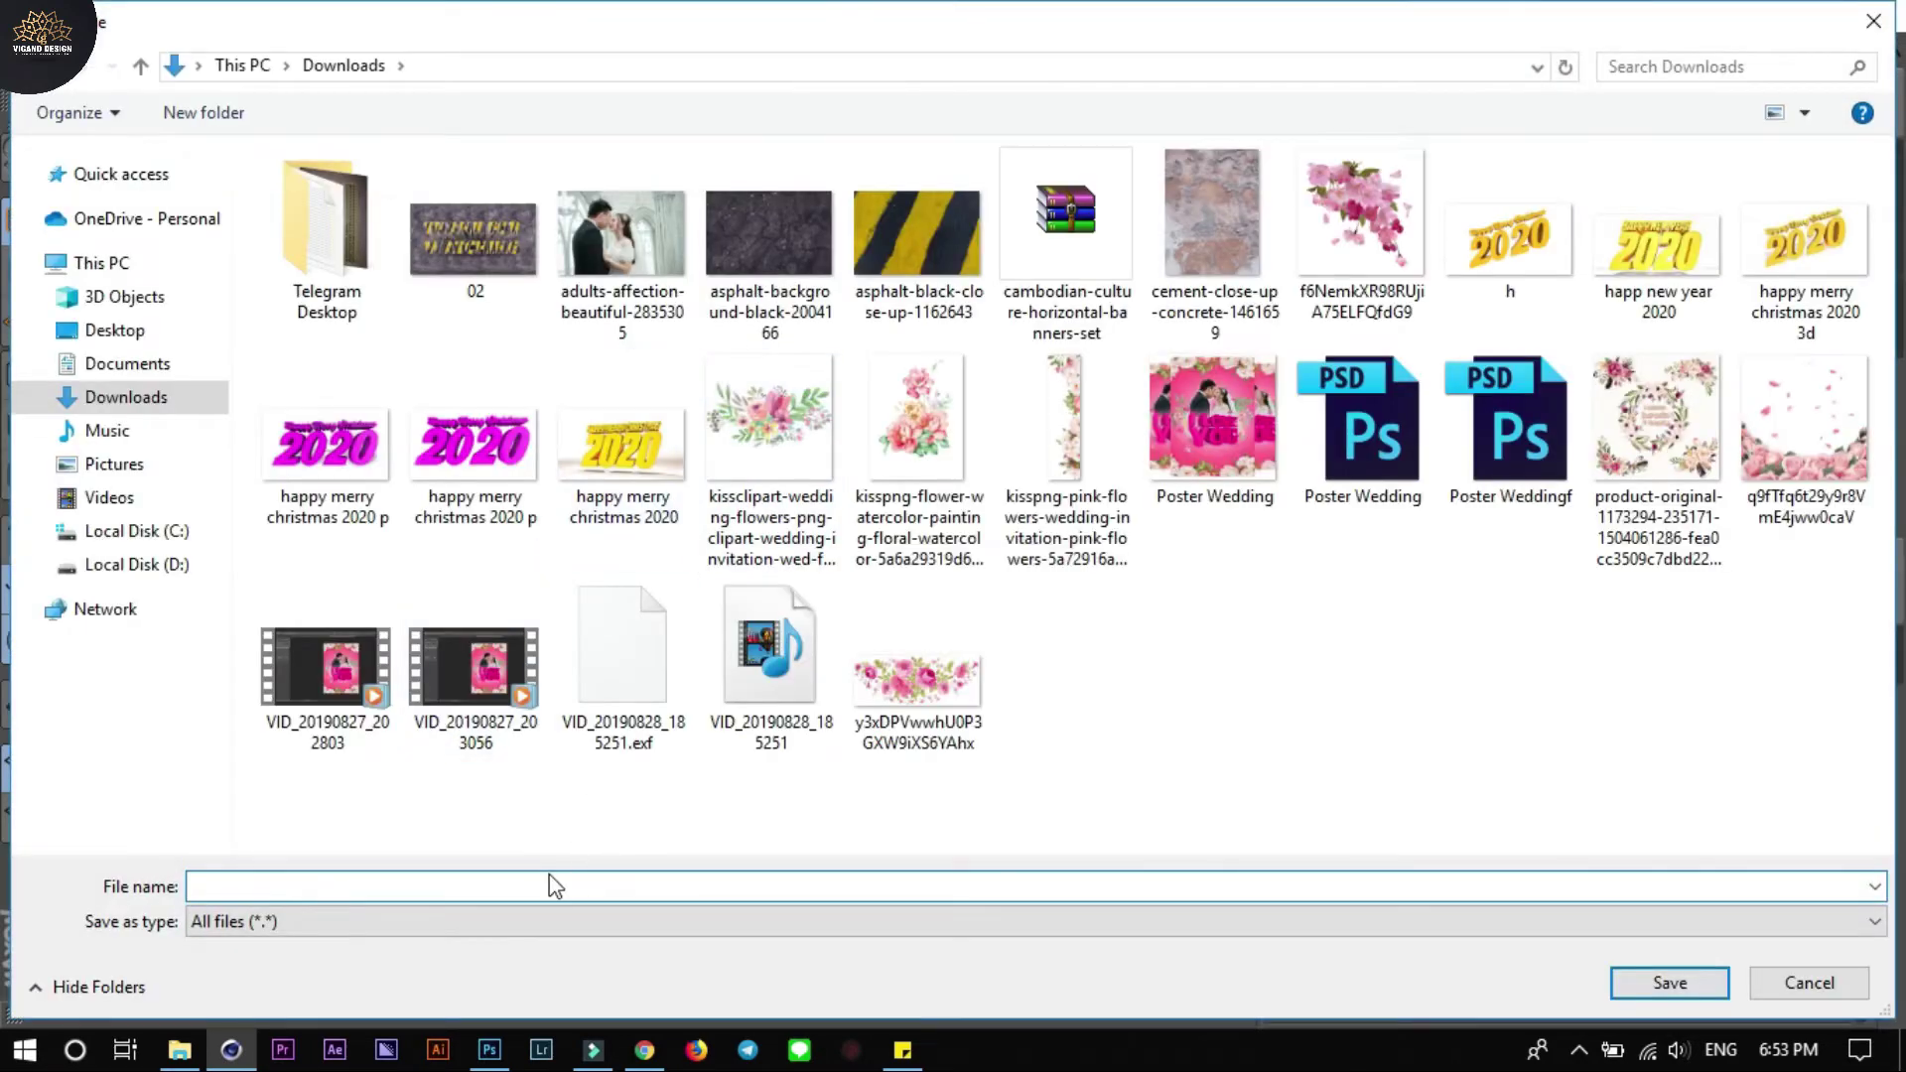
pyautogui.write('THA')
pyautogui.write('M')
pyautogui.press('BackSpace')
pyautogui.press('BackSpace')
pyautogui.write('ANK')
pyautogui.press('Return')
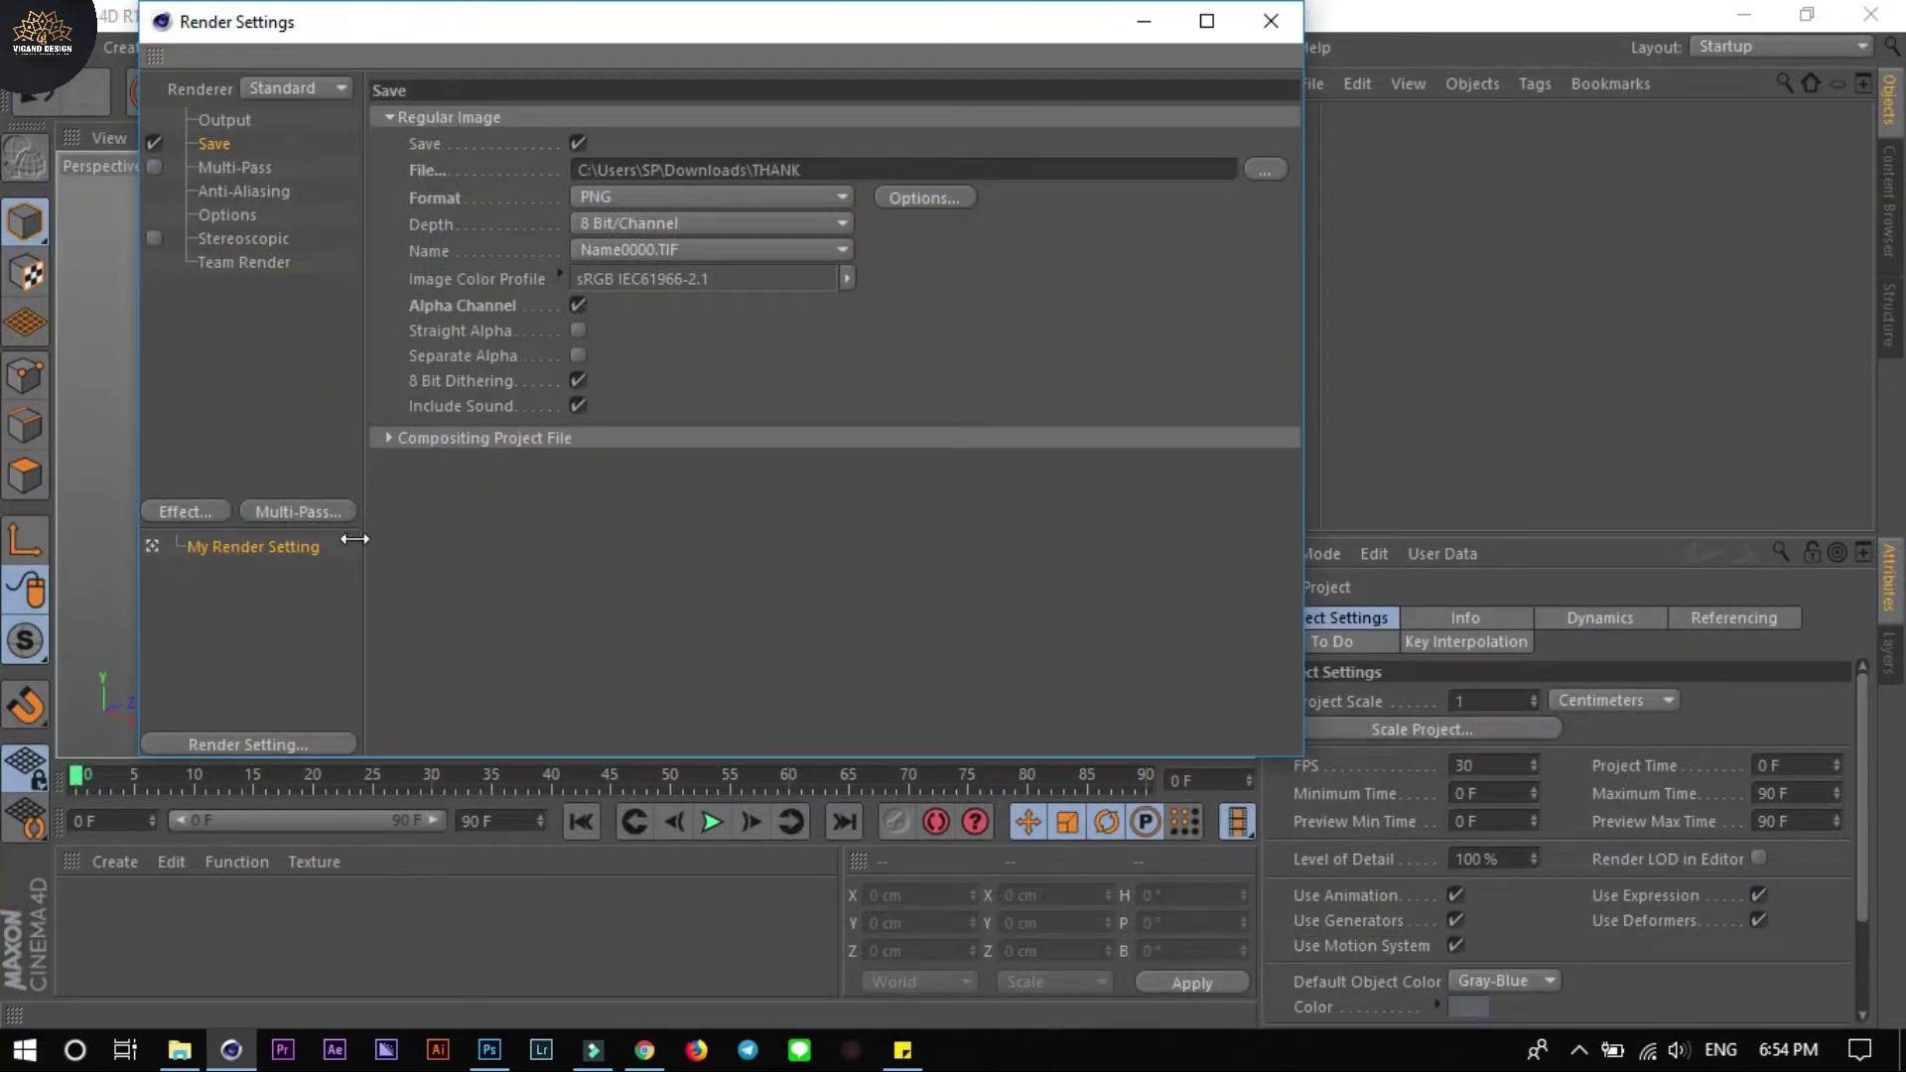
# Add Ambient Occlusion, Color Correction and Global Illumination render effects
pyautogui.click(177, 510)
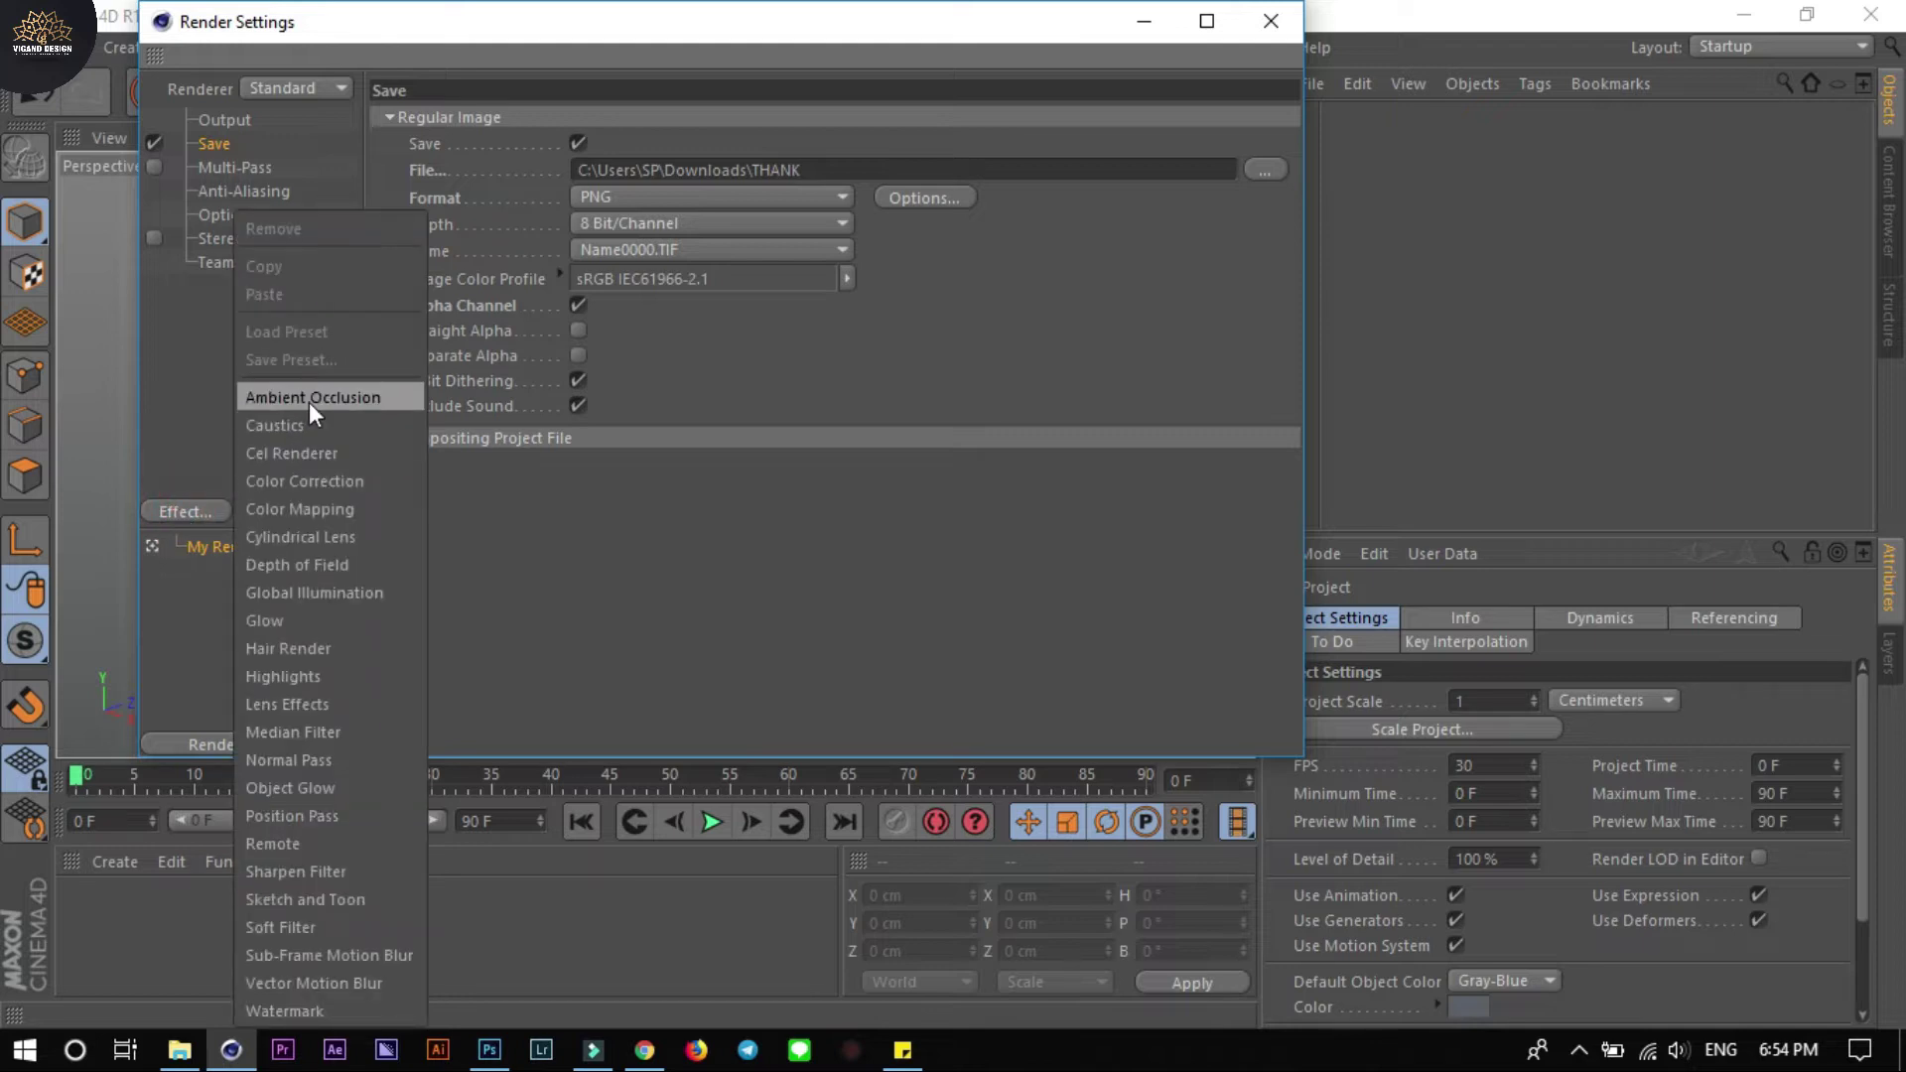
pyautogui.click(307, 399)
pyautogui.click(189, 508)
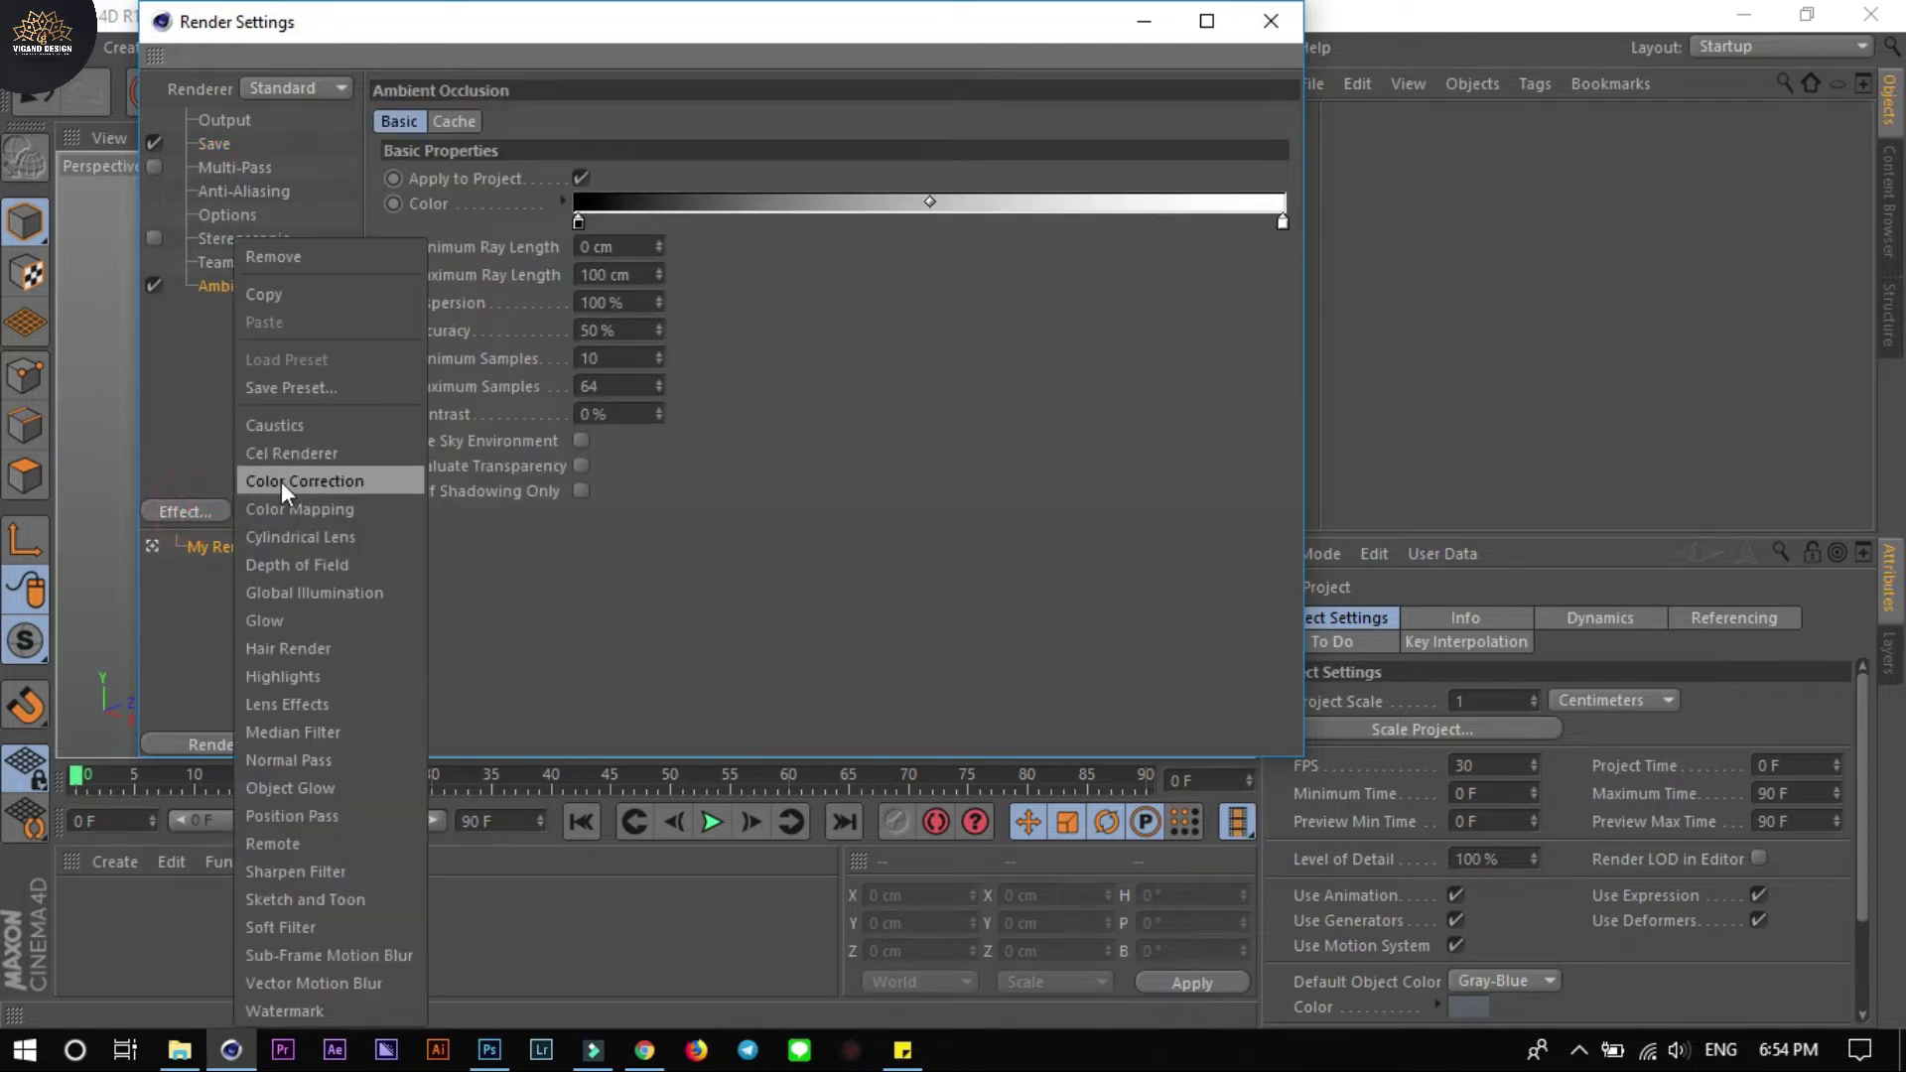
pyautogui.click(282, 480)
pyautogui.click(210, 510)
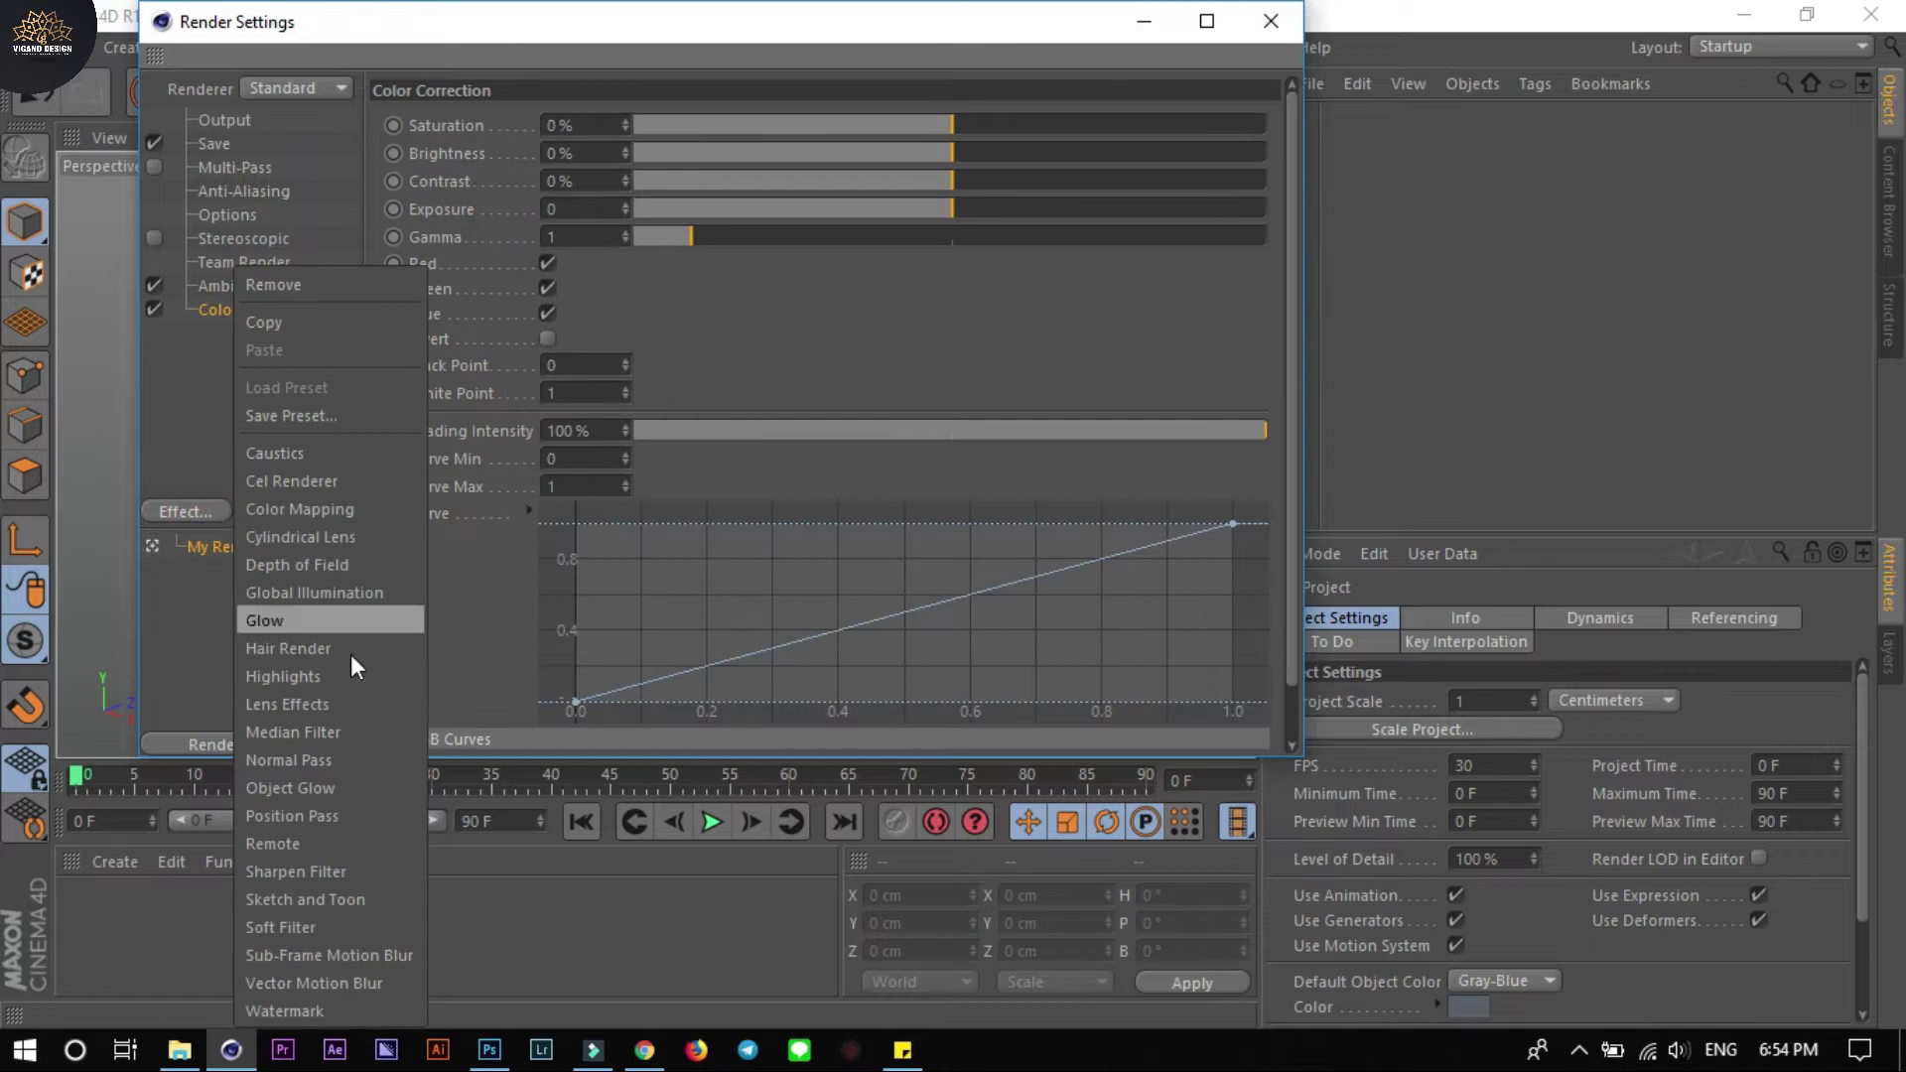
pyautogui.click(274, 594)
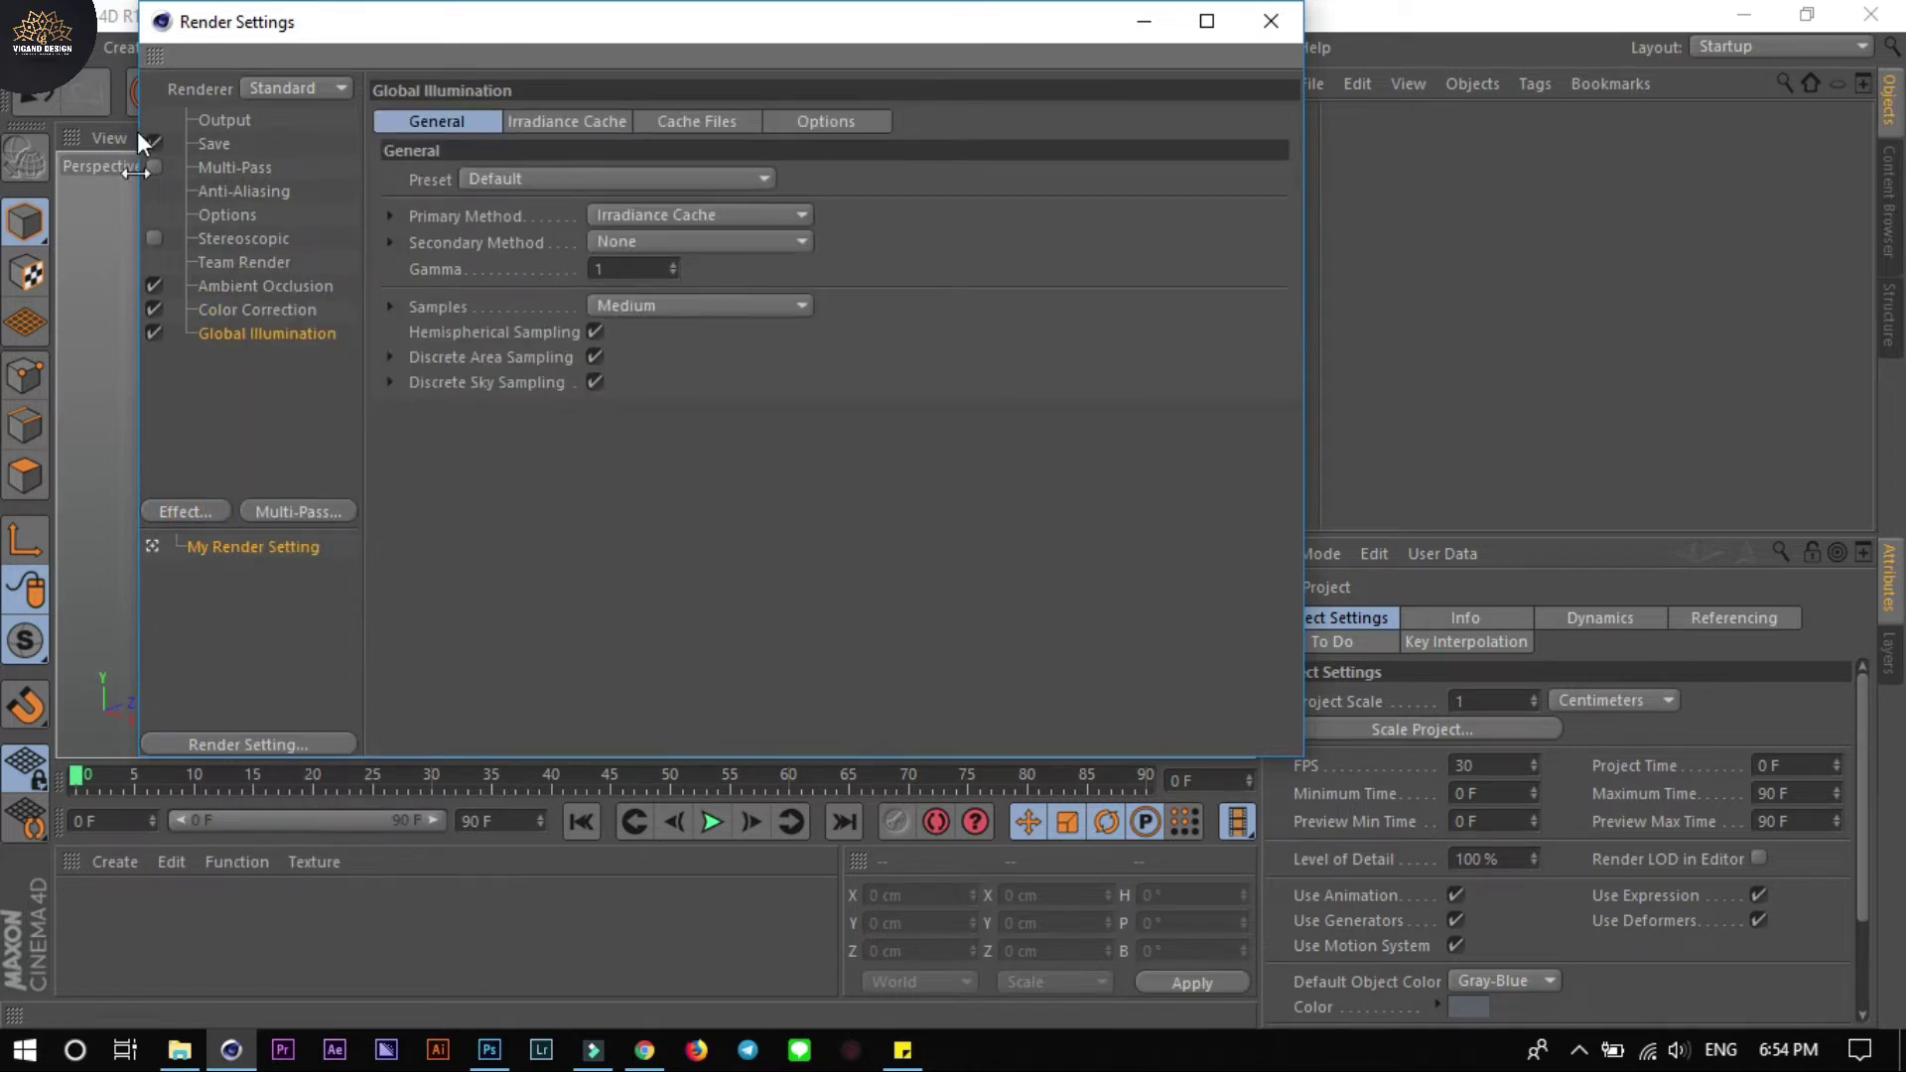
pyautogui.moveTo(291, 402); pyautogui.dragTo(146, 175)
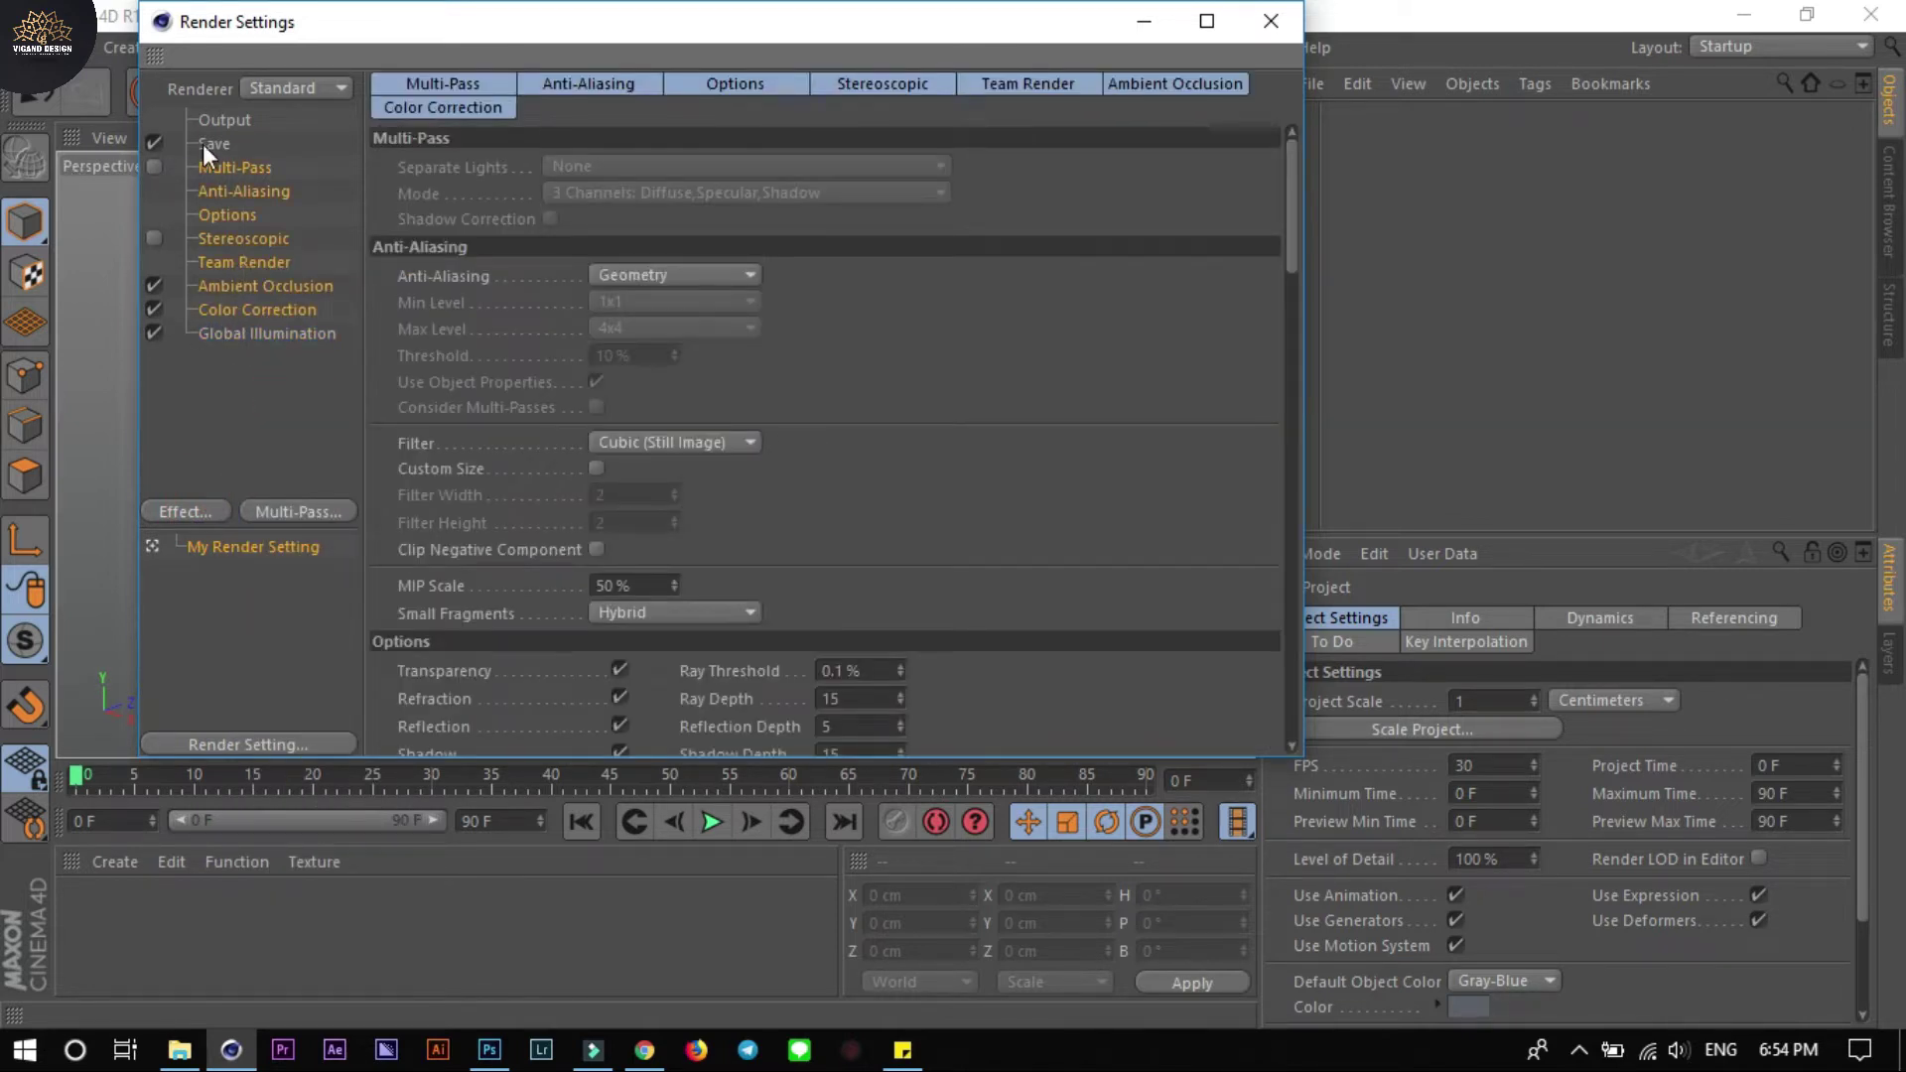
pyautogui.click(211, 144)
pyautogui.click(220, 120)
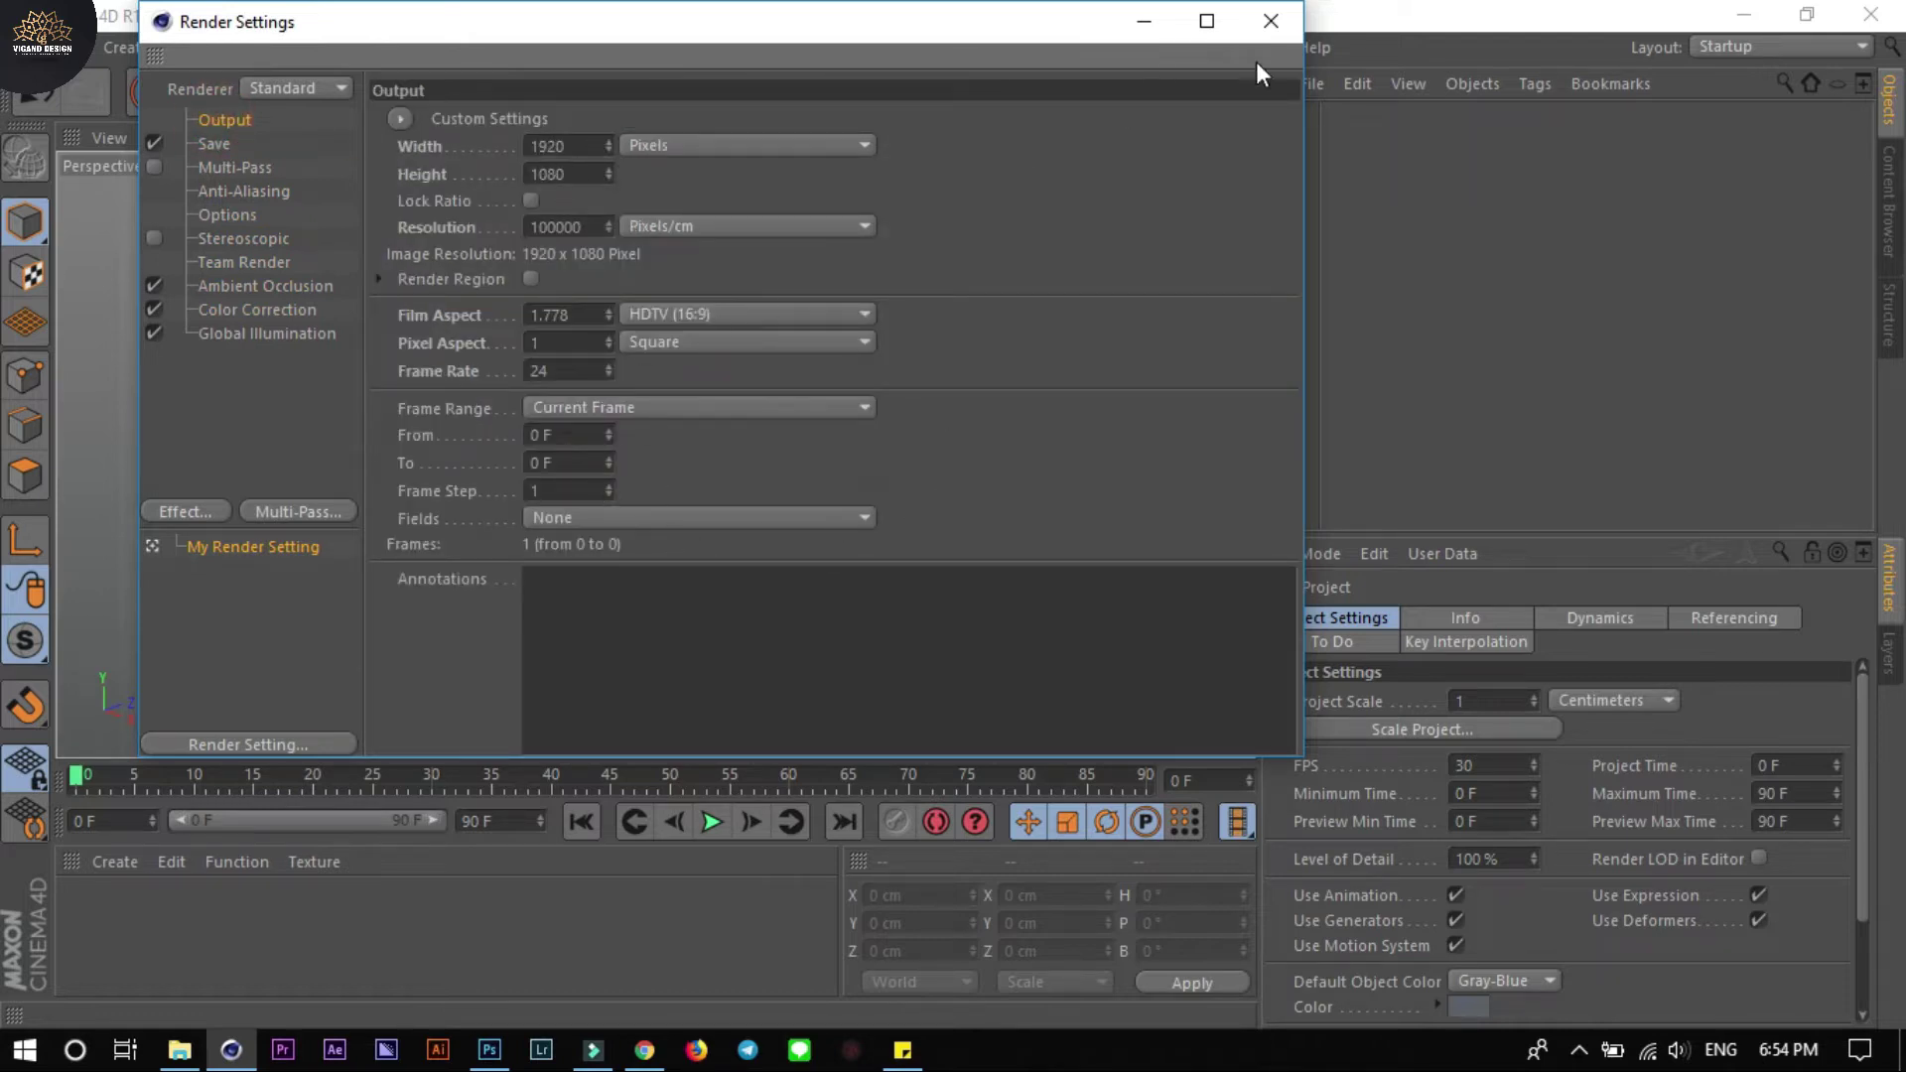
pyautogui.click(1272, 24)
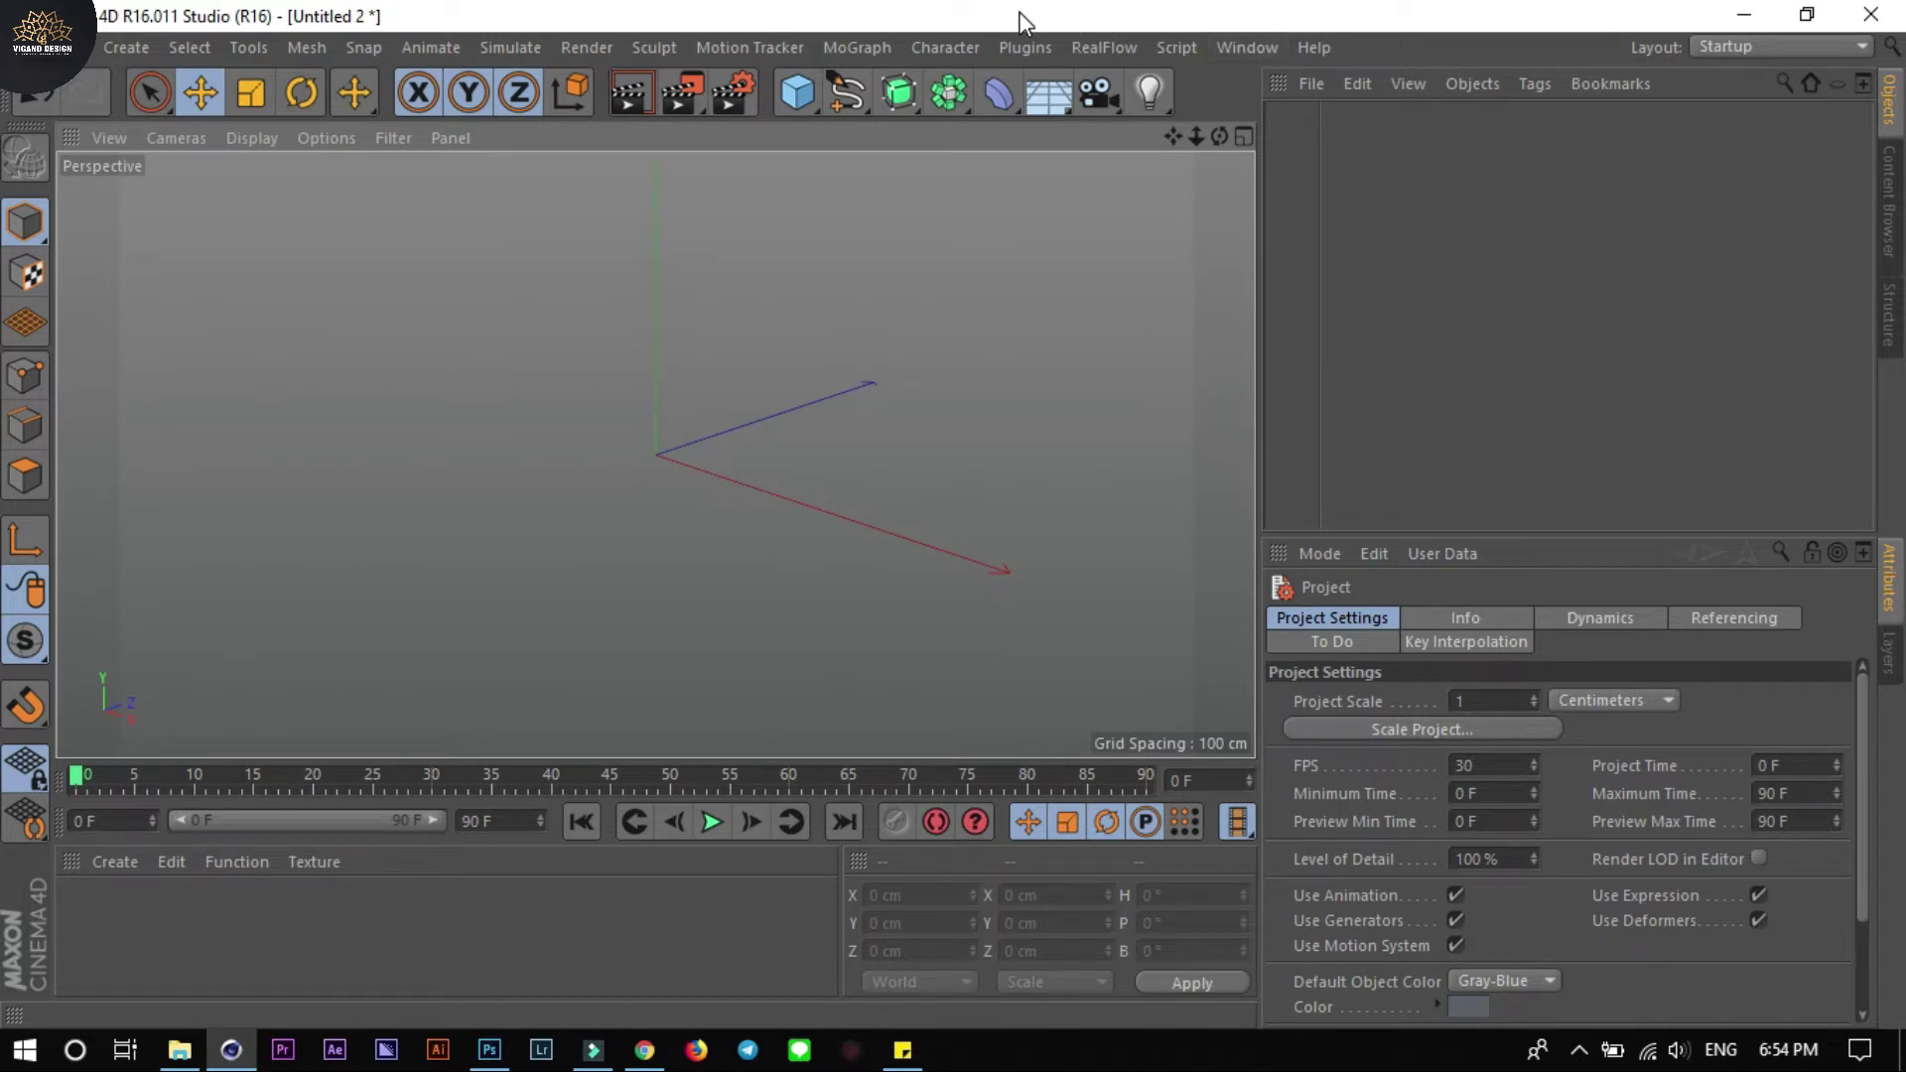
# Create a MoText object reading 'THANK FOR' and 'WATCHING' on two lines
pyautogui.click(832, 40)
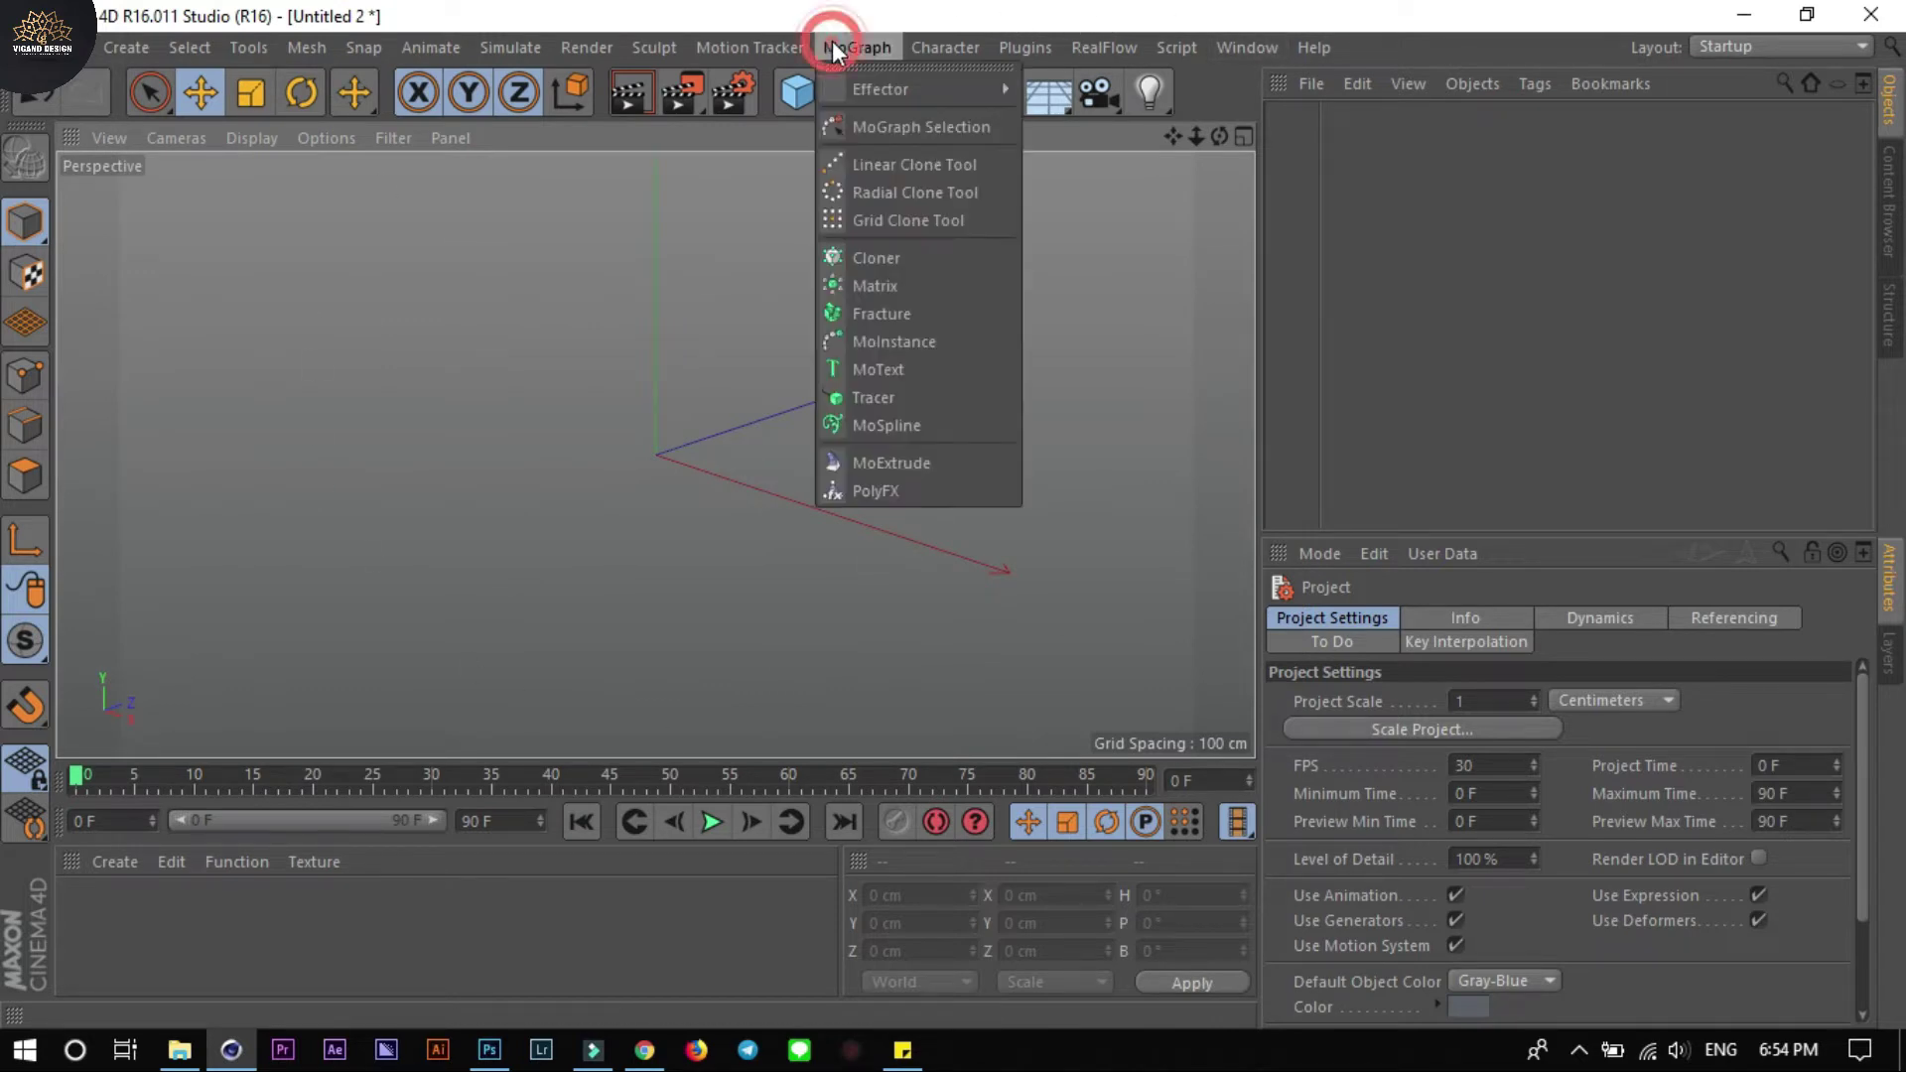
pyautogui.click(901, 373)
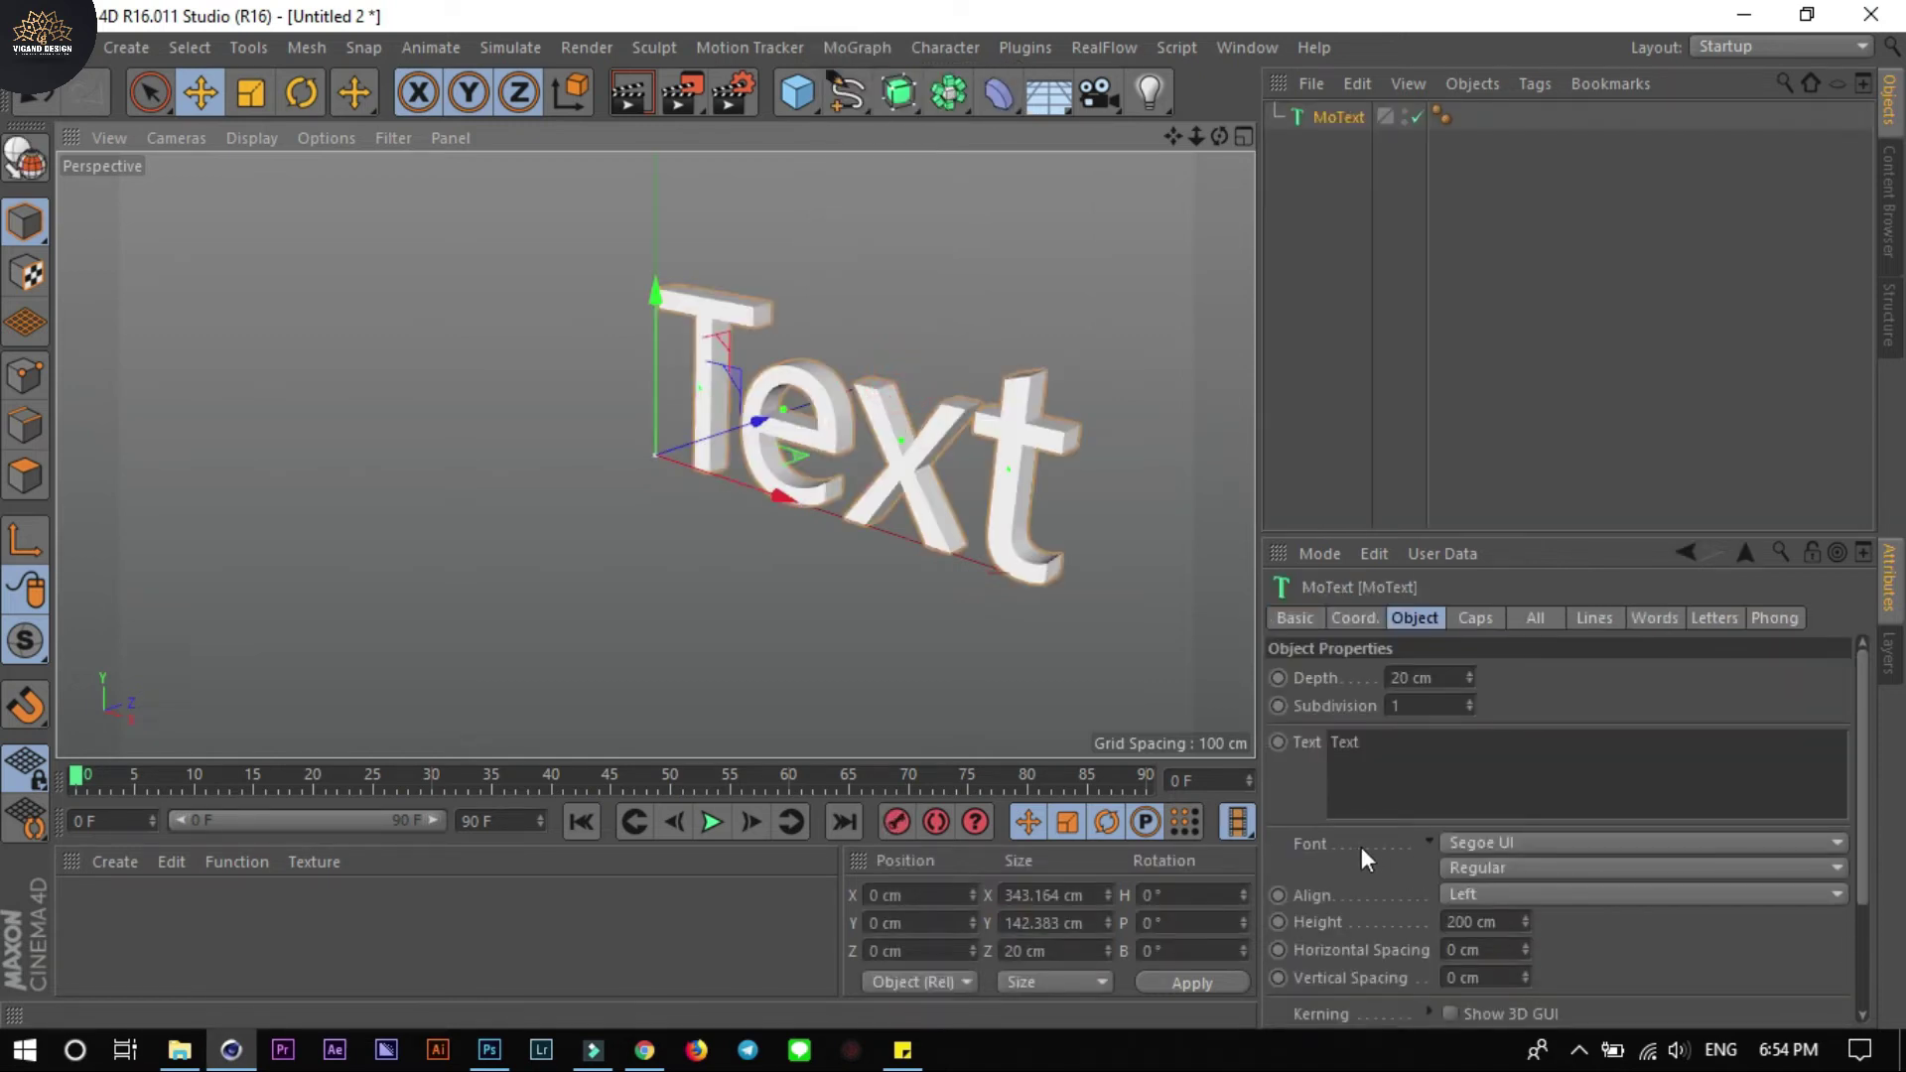
pyautogui.doubleClick(1374, 748)
pyautogui.write('THANK FOR')
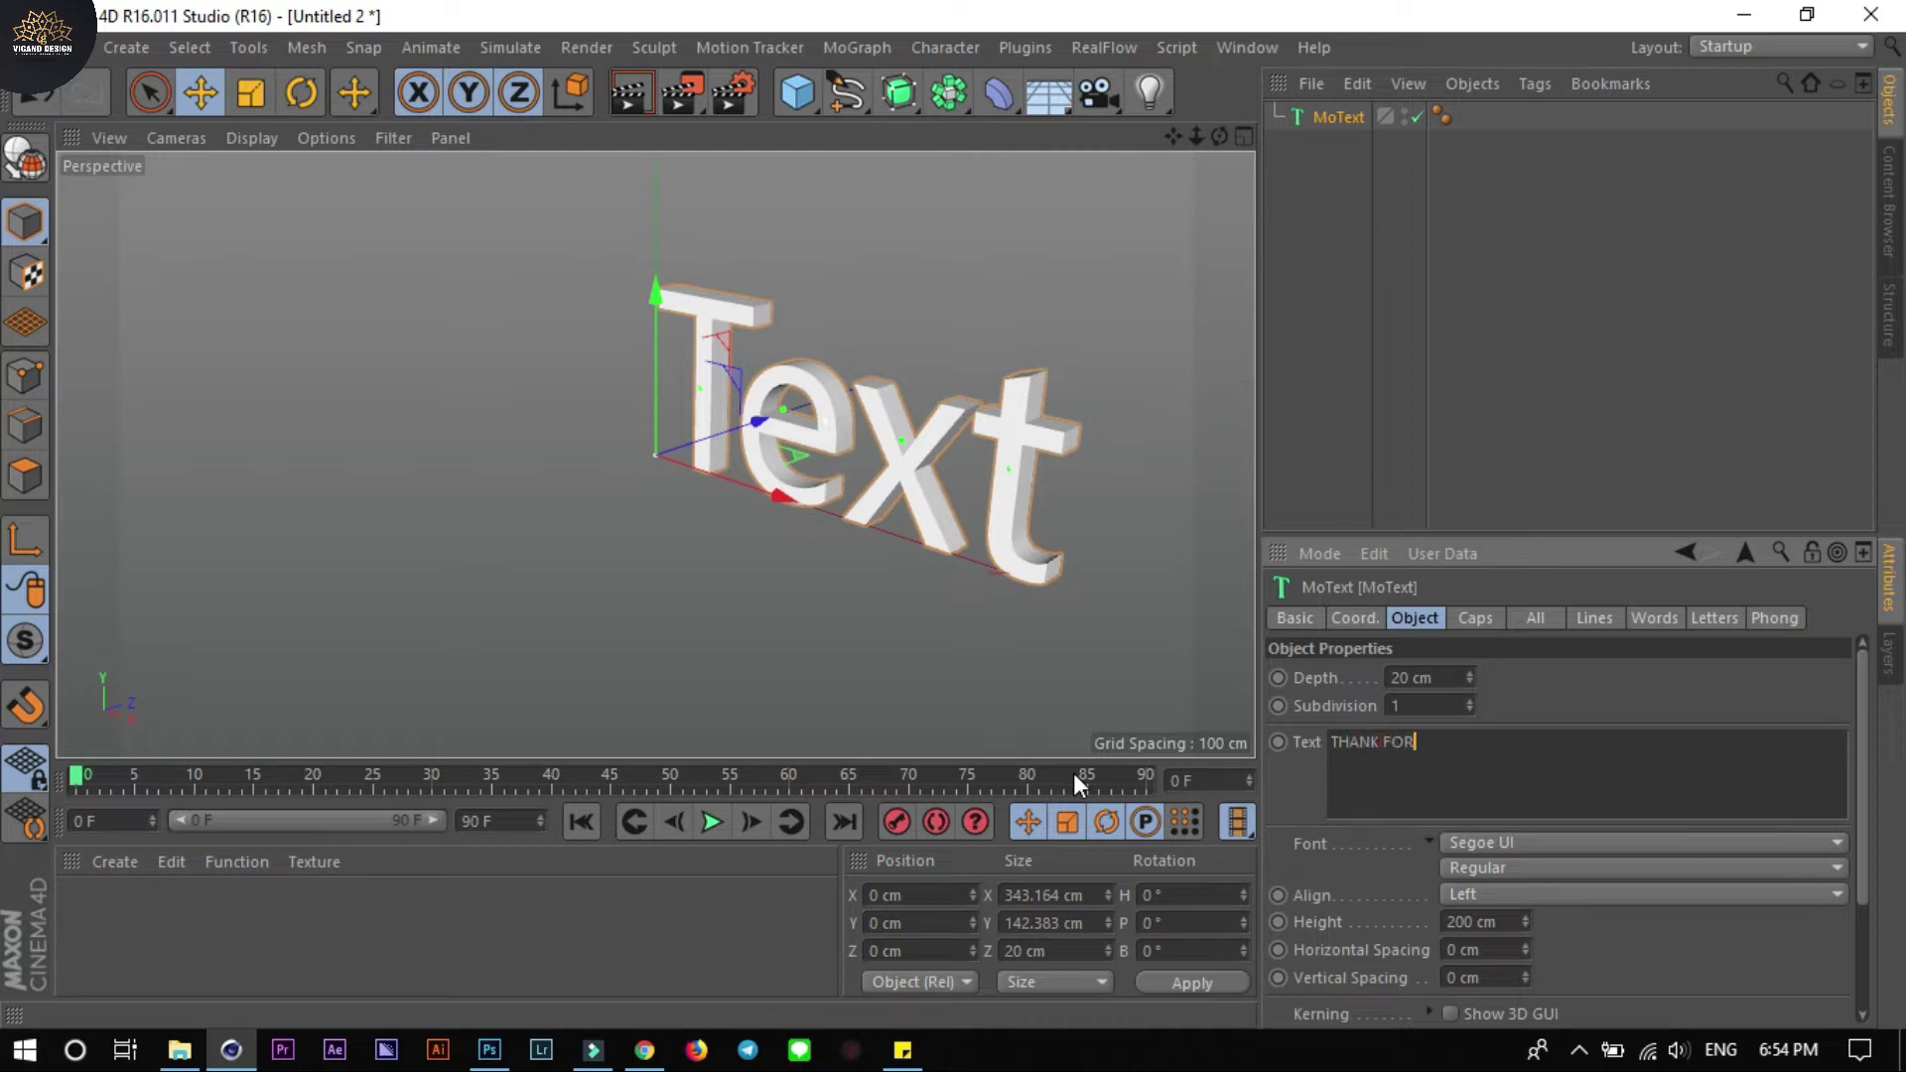
pyautogui.press('Return')
pyautogui.write('WAT')
pyautogui.write('CHI')
pyautogui.write('NG')
pyautogui.click(1391, 760)
pyautogui.click(1397, 890)
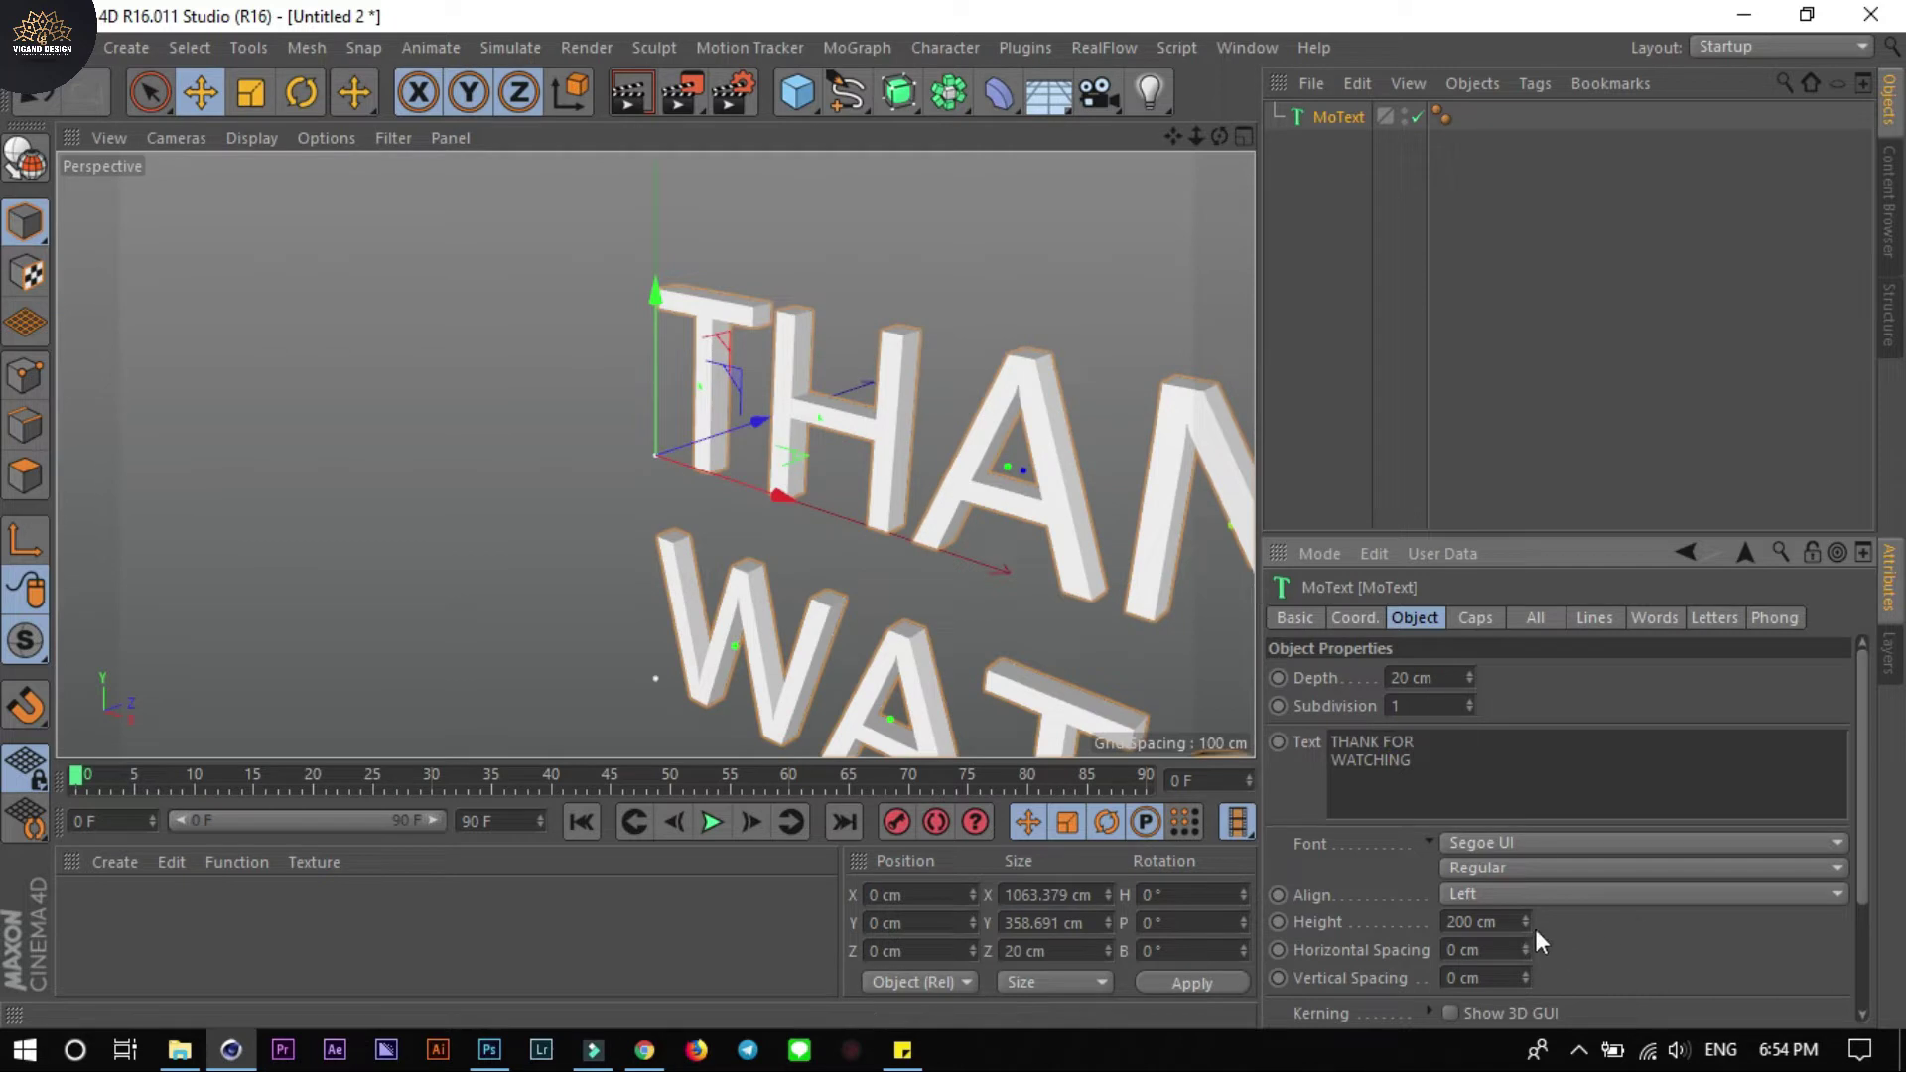
# Centre-align the text, use Segoe UI Black, and extrude it 600 cm deep
pyautogui.click(1484, 895)
pyautogui.click(1497, 950)
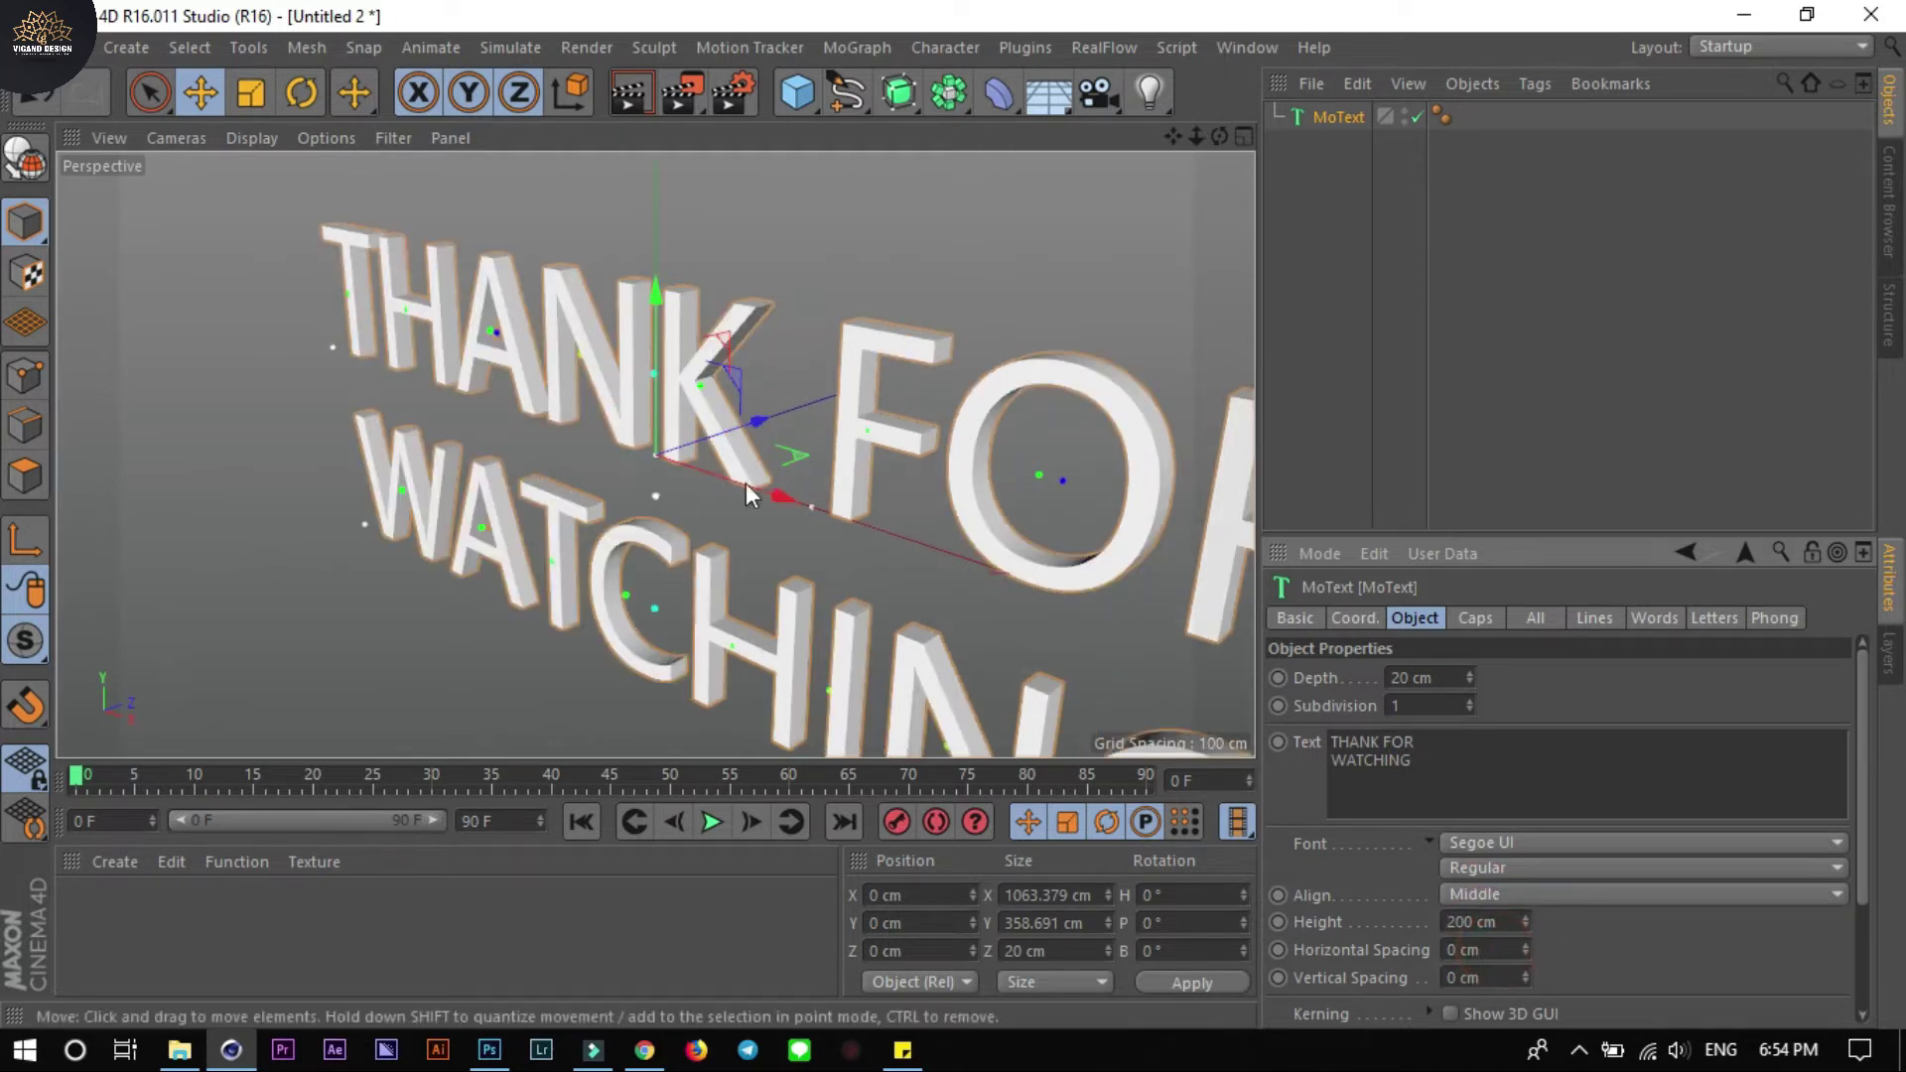
pyautogui.click(1515, 846)
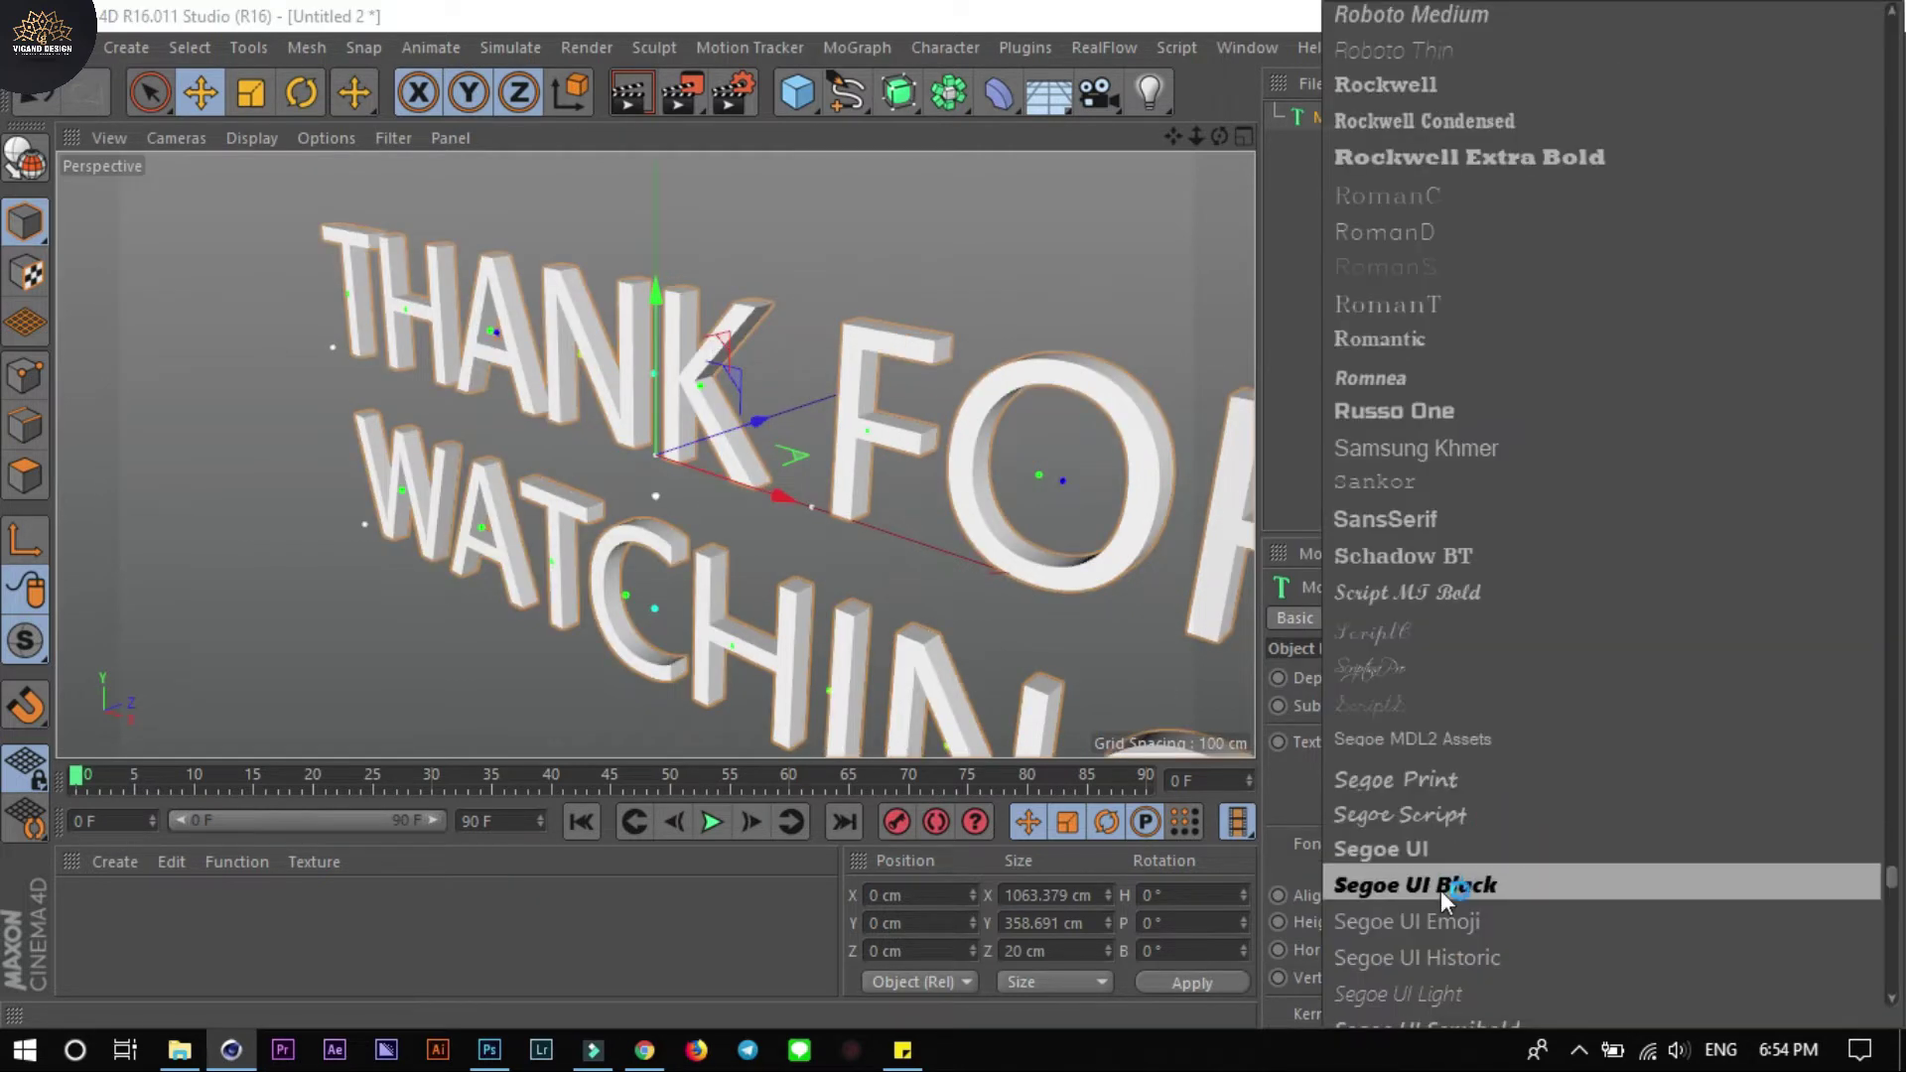
pyautogui.click(1450, 880)
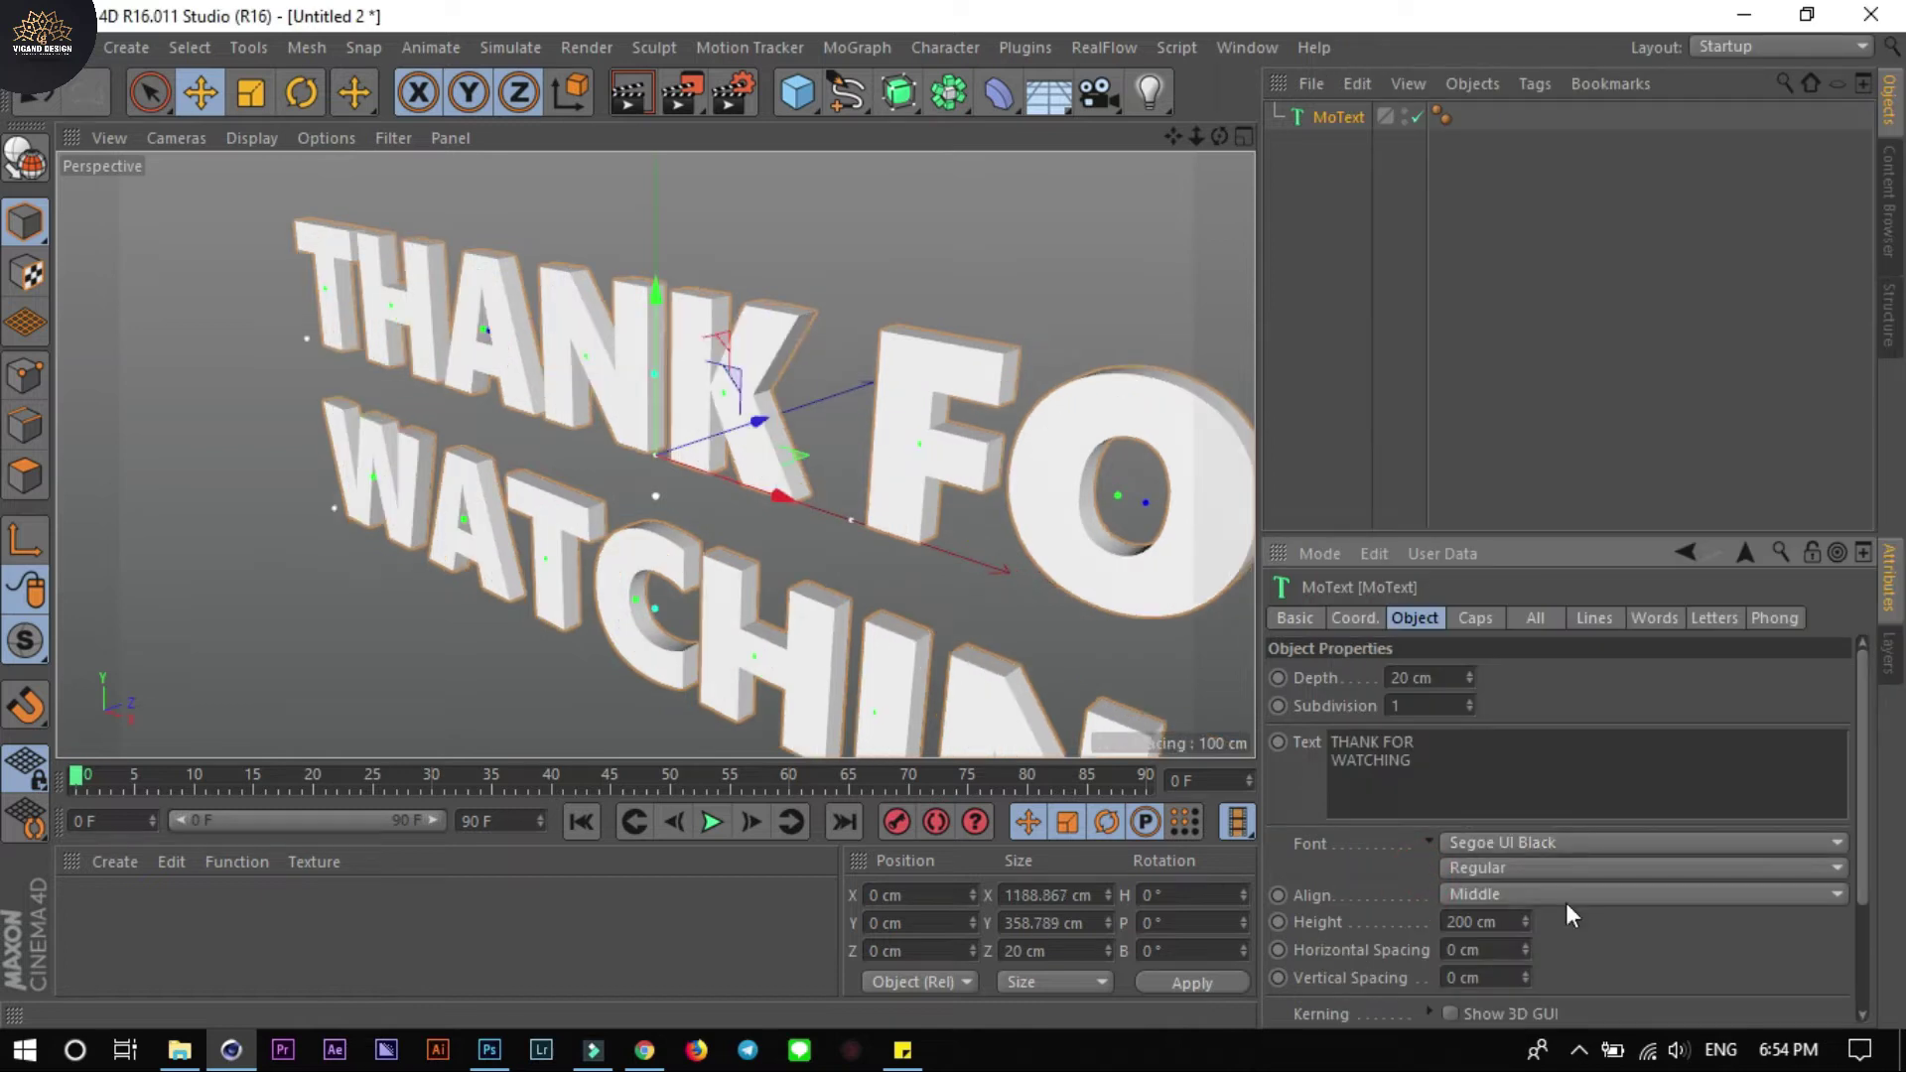
pyautogui.moveTo(1471, 676); pyautogui.dragTo(1471, 665)
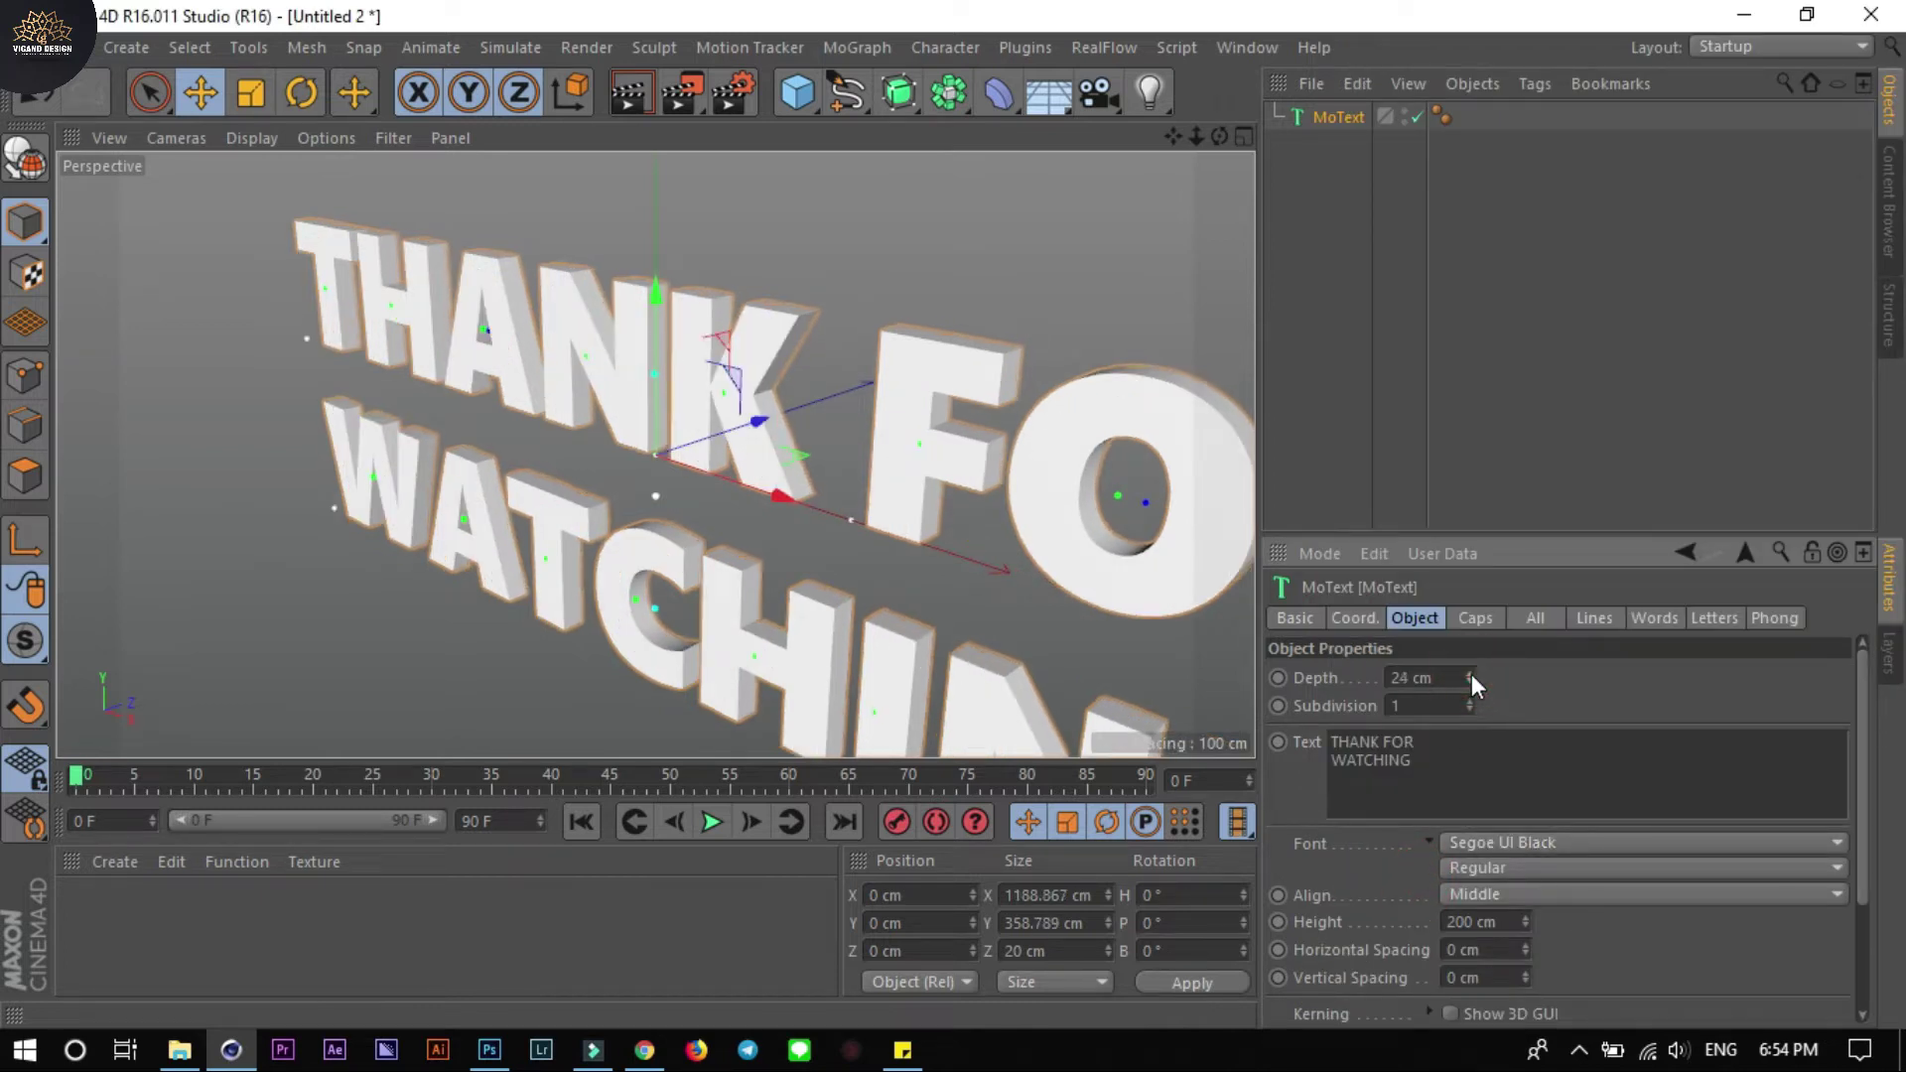
pyautogui.write('600')
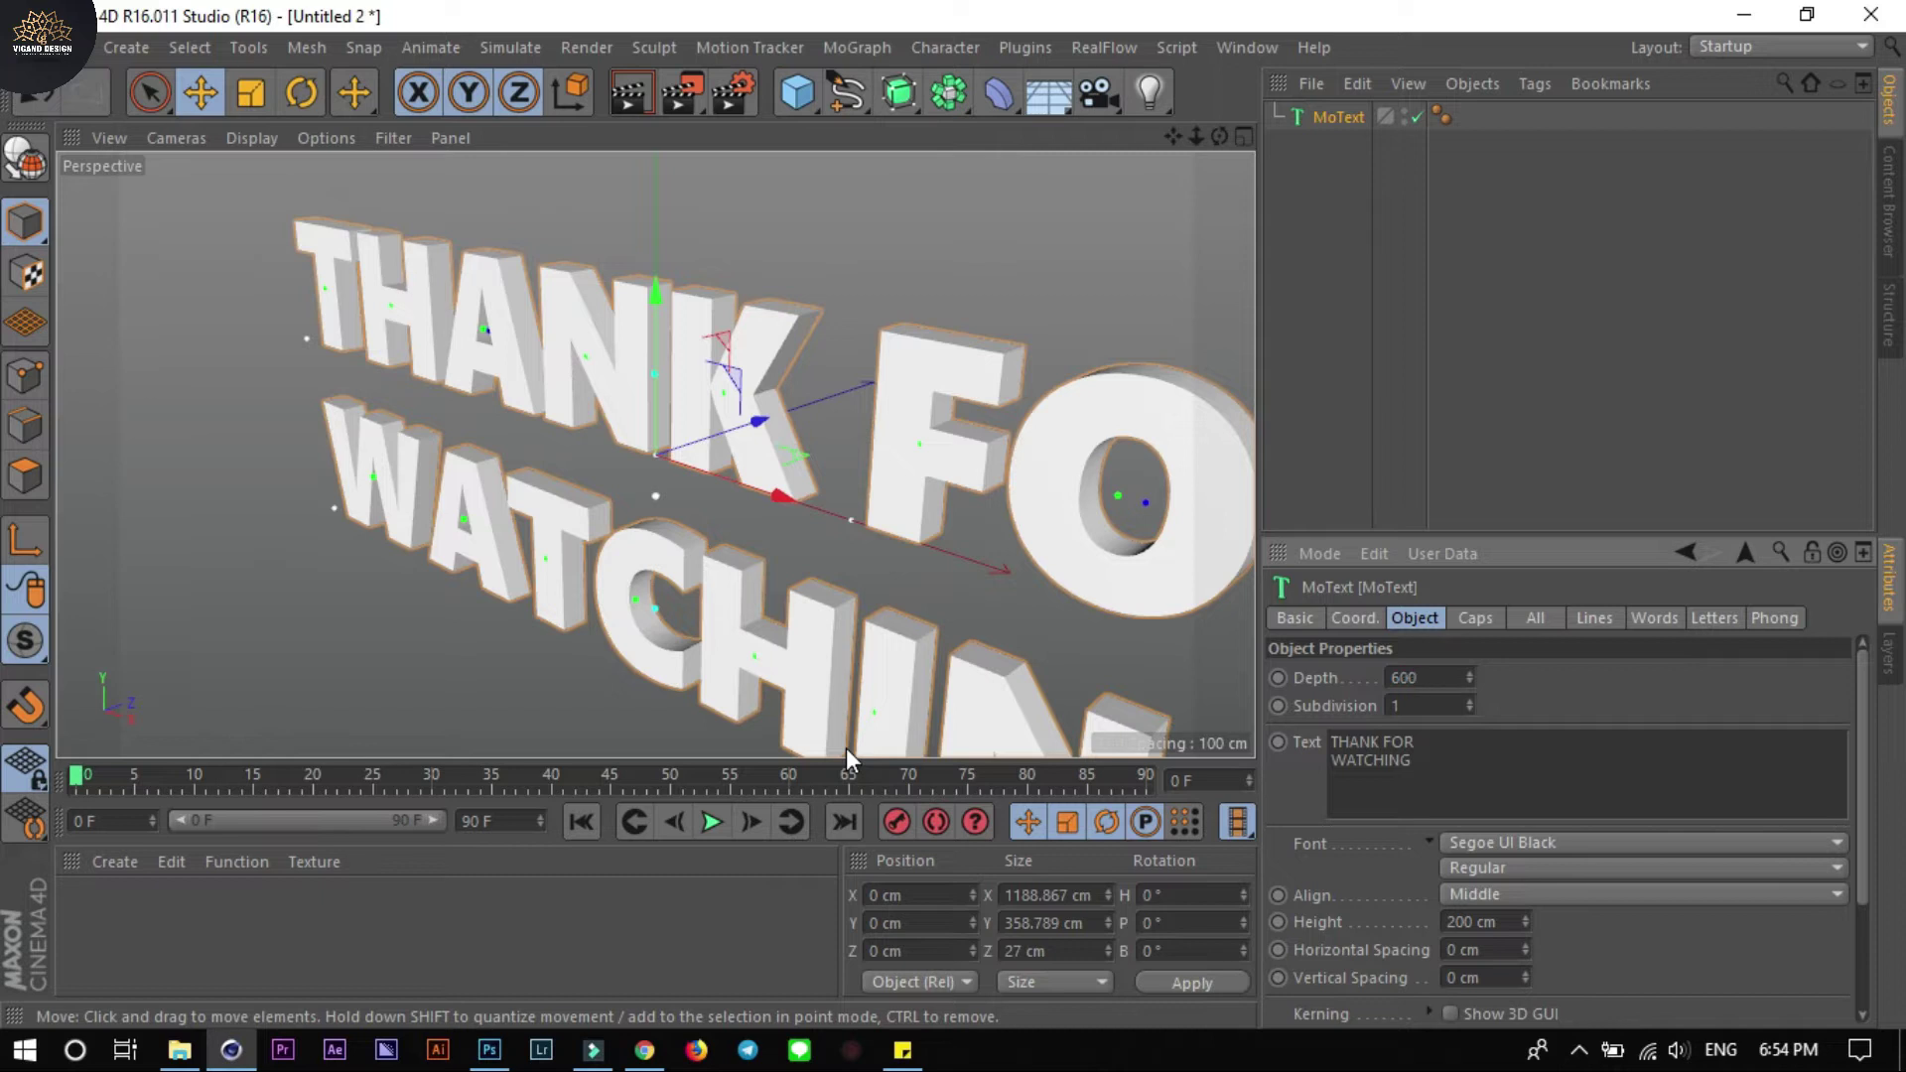
pyautogui.press('Return')
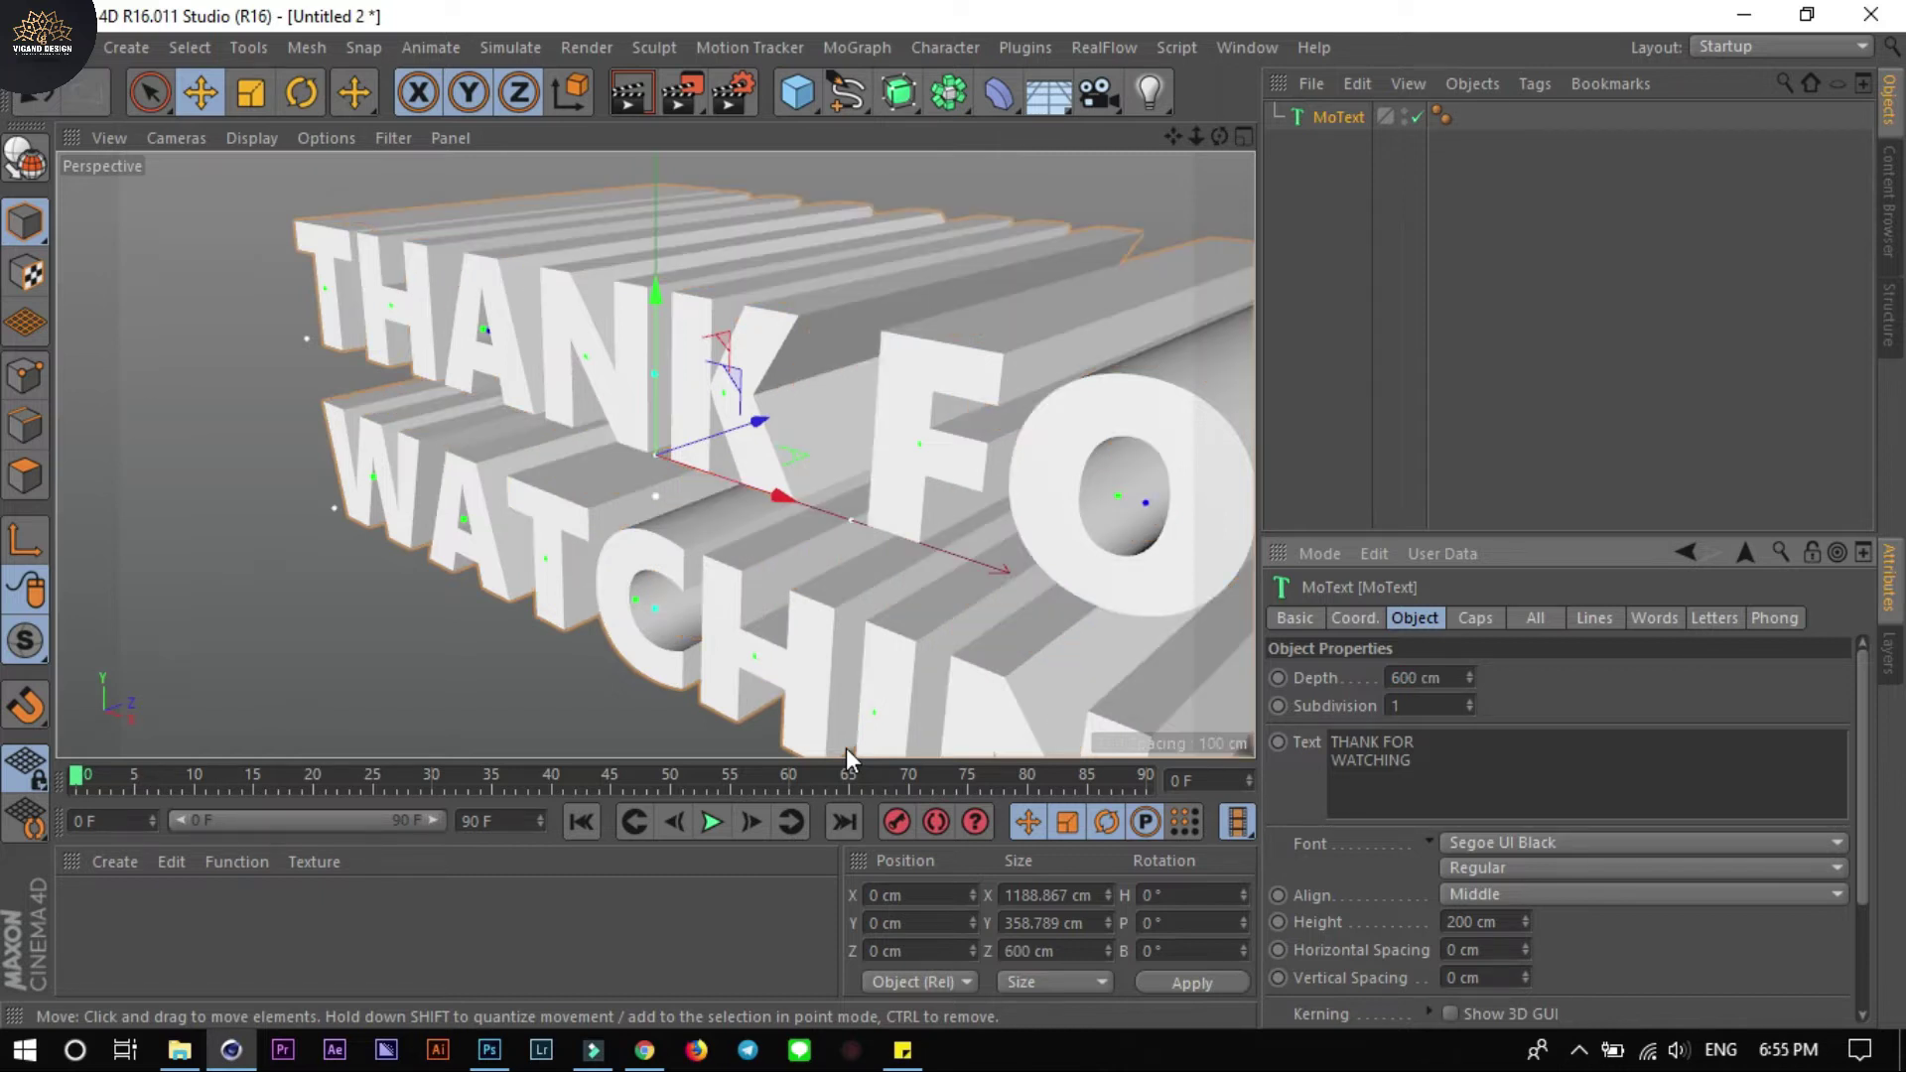
# Orbit and pan to a front-on view of the text, then bring up the Light Kit Pro 3 plugin
pyautogui.scroll(-5, 695, 417)
pyautogui.moveTo(748, 516)
pyautogui.keyDown('alt'); pyautogui.mouseDown()
pyautogui.moveTo(912, 467)
pyautogui.moveTo(1083, 362)
pyautogui.mouseUp(); pyautogui.keyUp('alt')
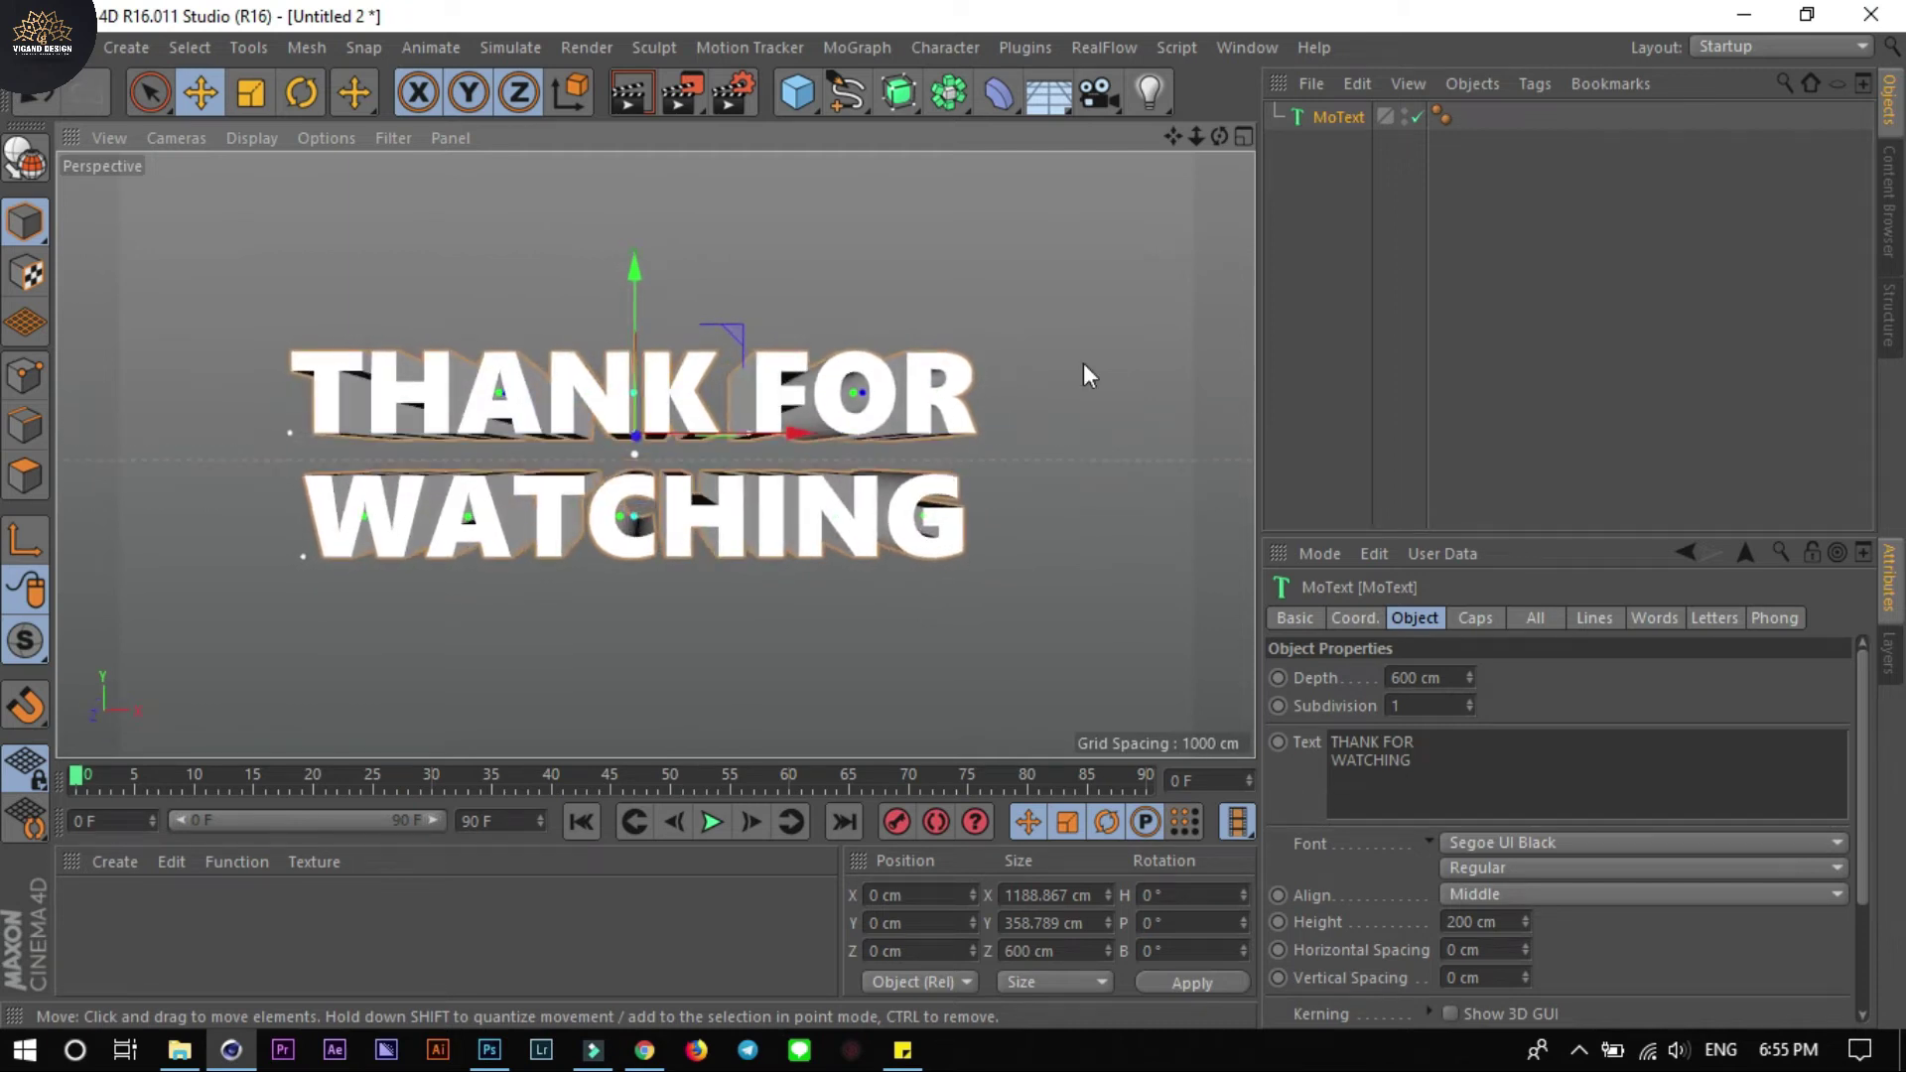
pyautogui.moveTo(1186, 157)
pyautogui.keyDown('alt'); pyautogui.mouseDown()
pyautogui.moveTo(1129, 425)
pyautogui.moveTo(1105, 441)
pyautogui.moveTo(1119, 433)
pyautogui.mouseUp(); pyautogui.keyUp('alt')
pyautogui.moveTo(1219, 136); pyautogui.dragTo(1243, 139)
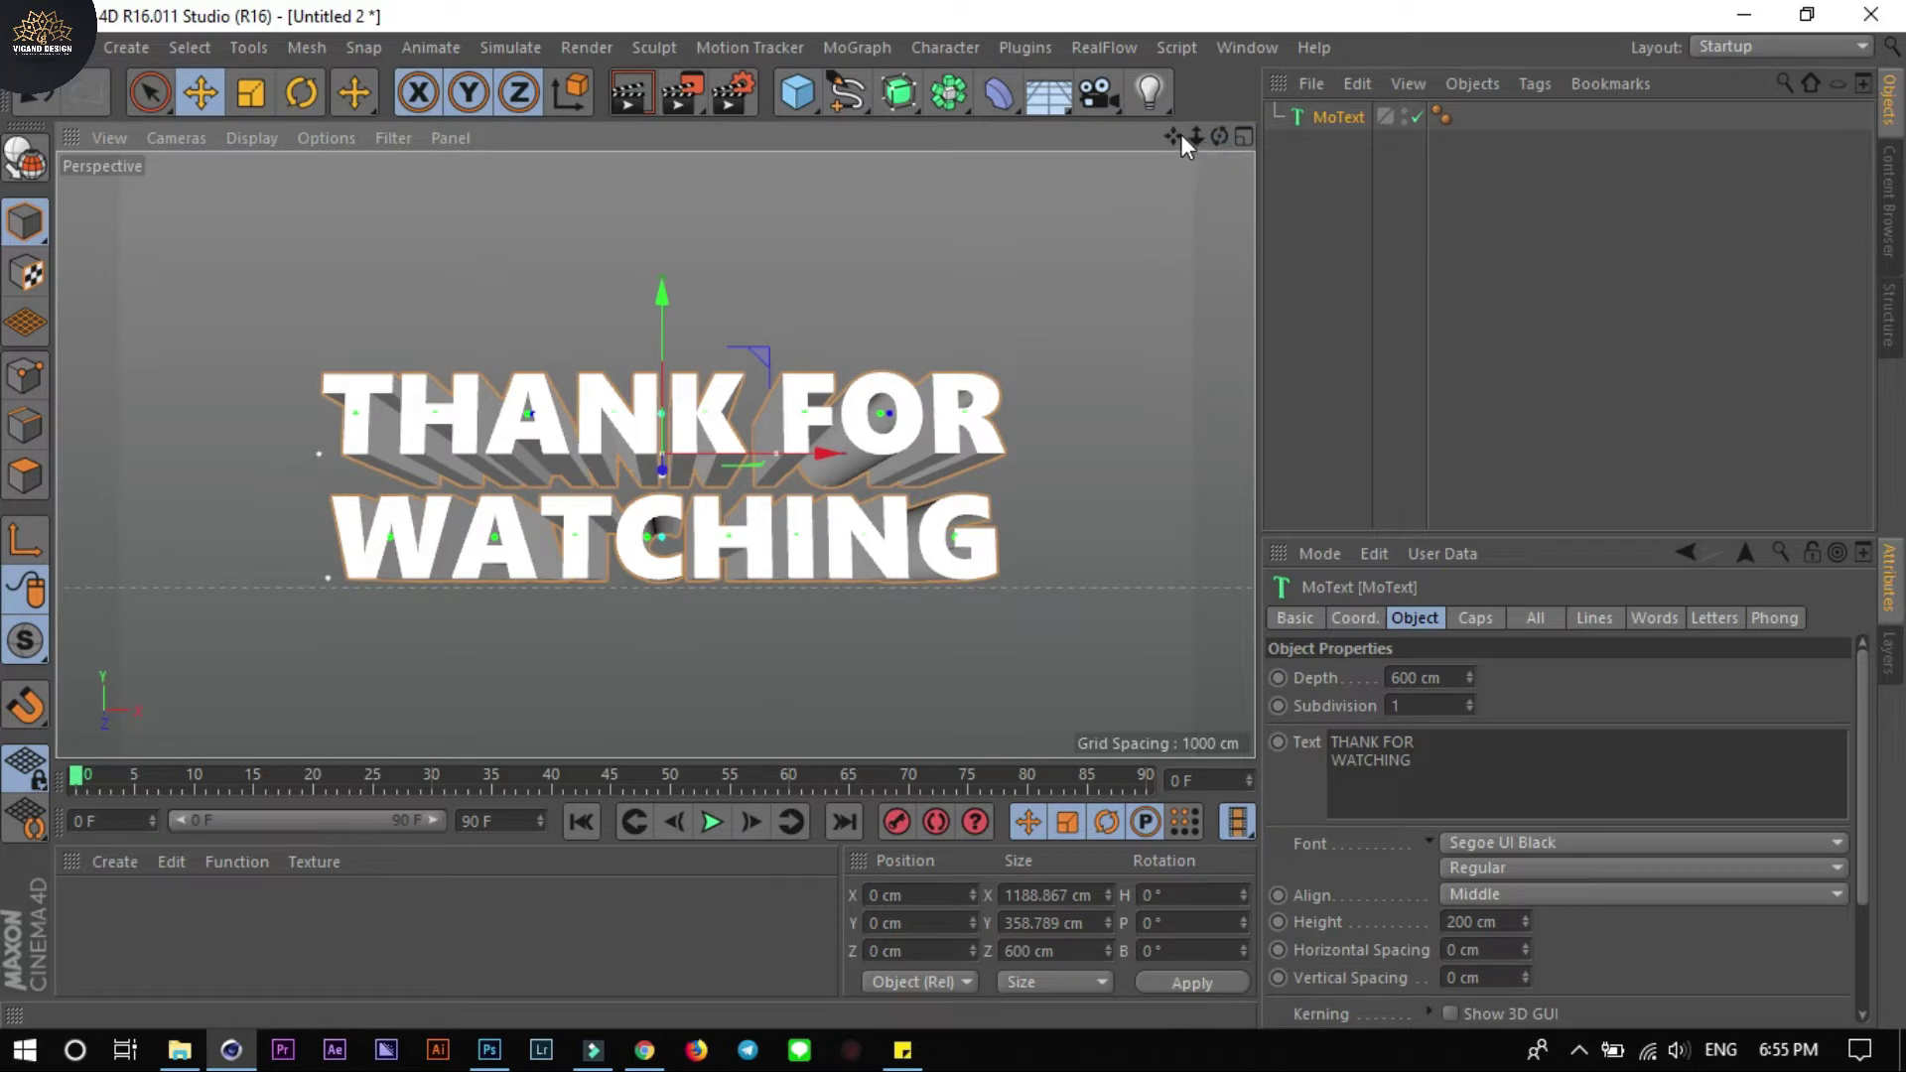
pyautogui.moveTo(1172, 136); pyautogui.dragTo(1169, 137)
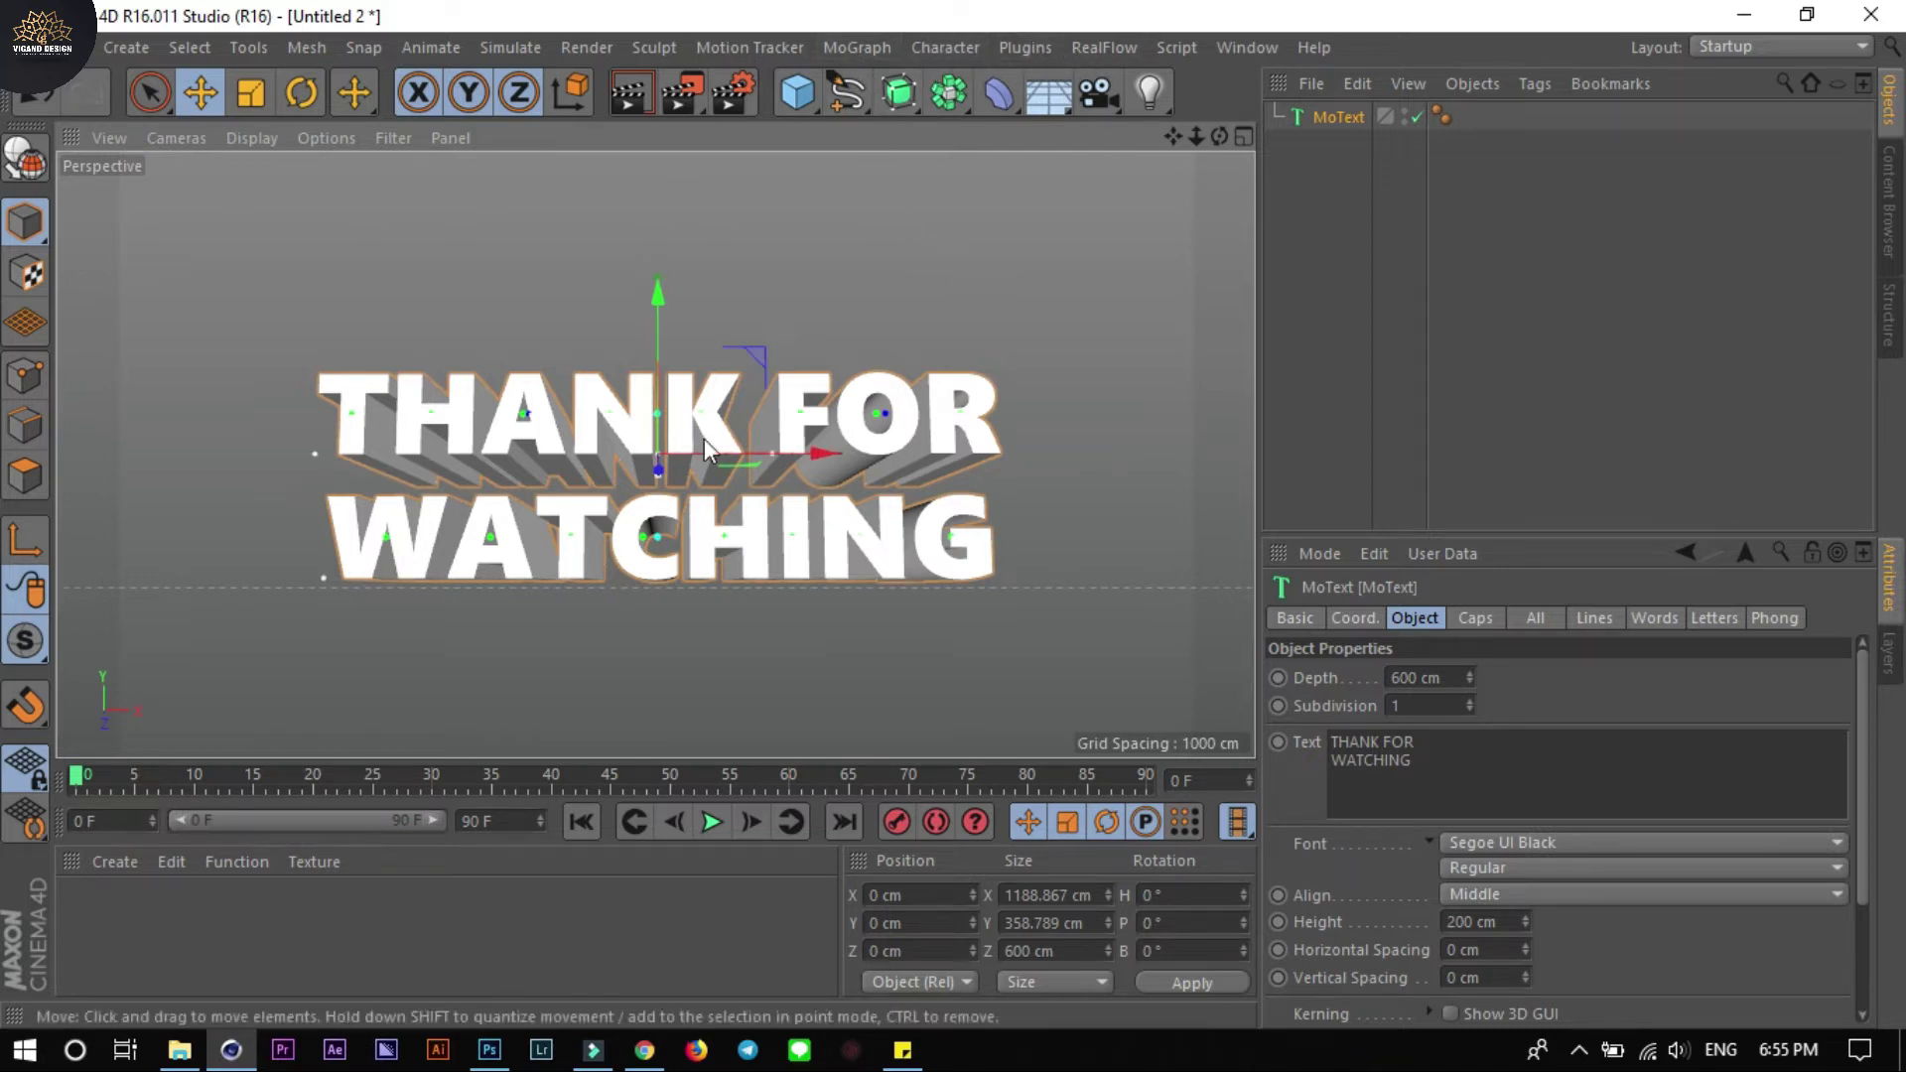
pyautogui.click(877, 45)
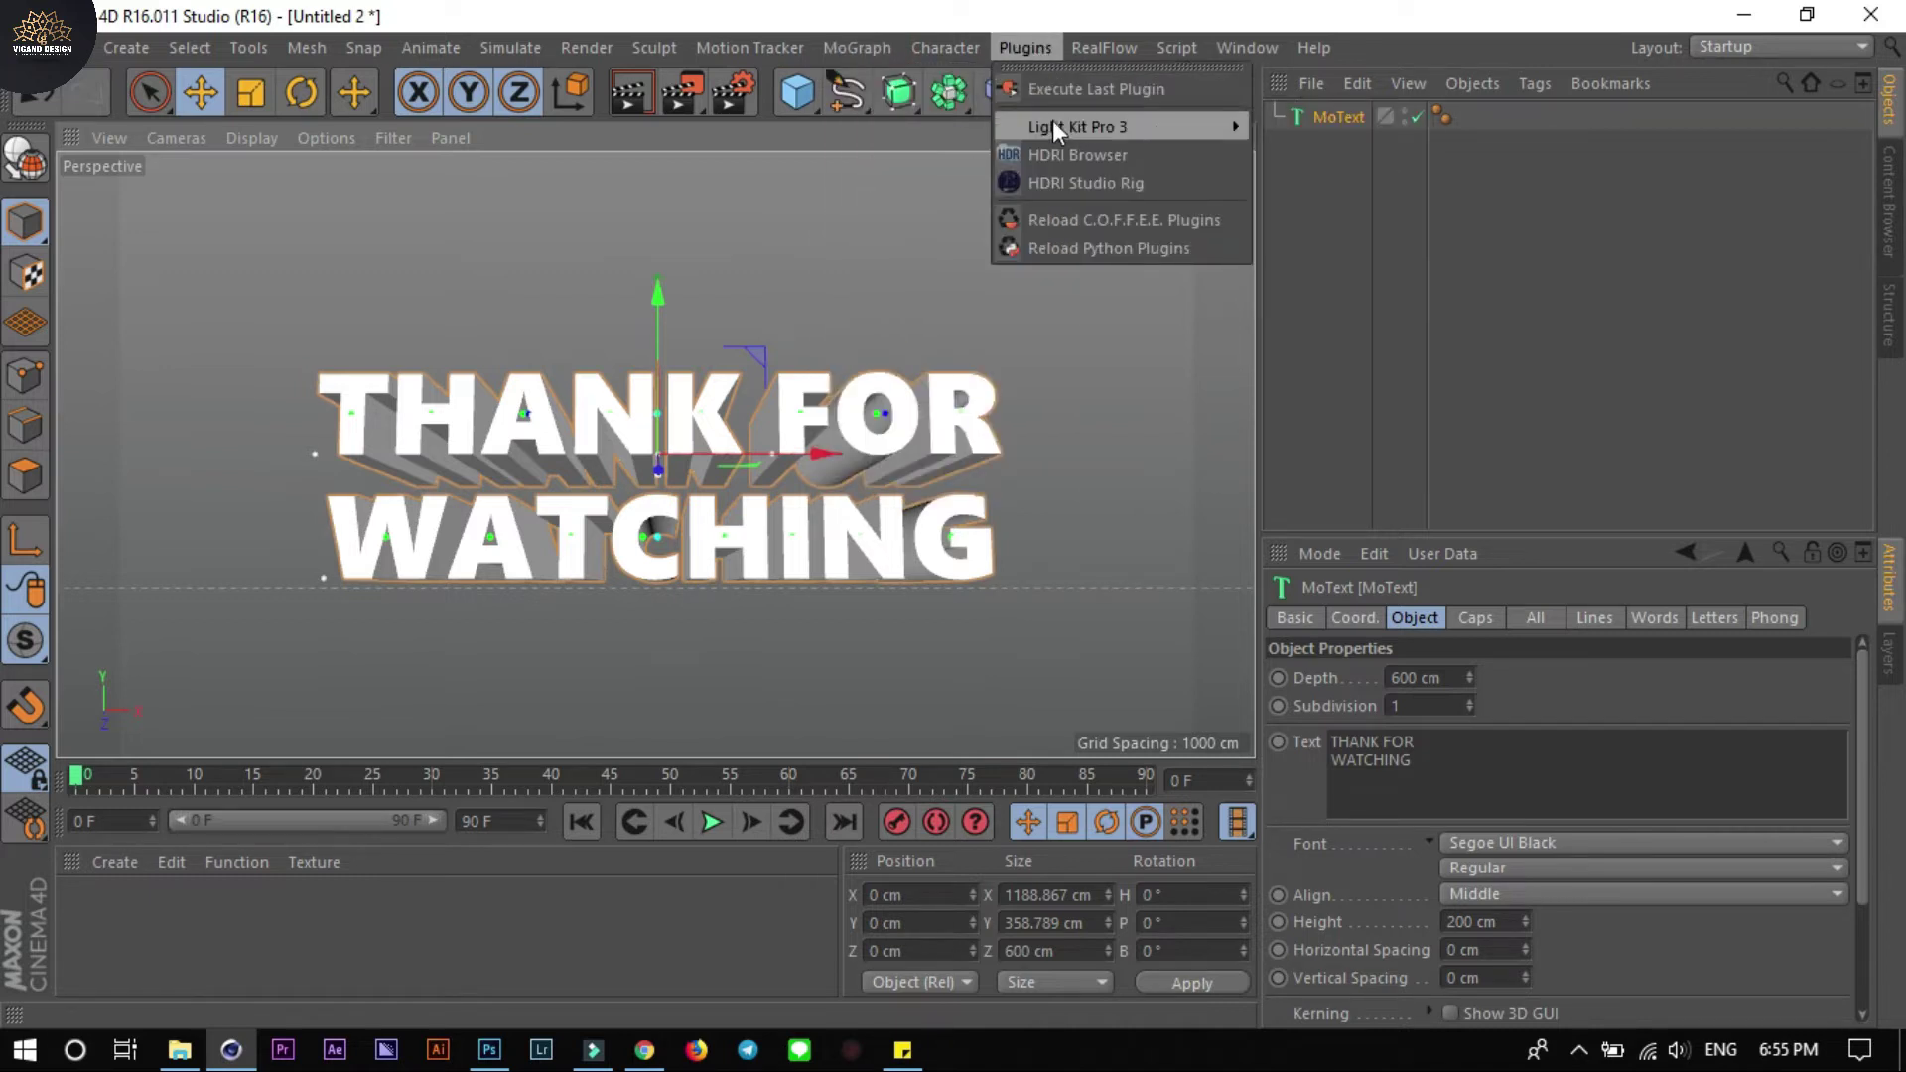
pyautogui.moveTo(1078, 127)
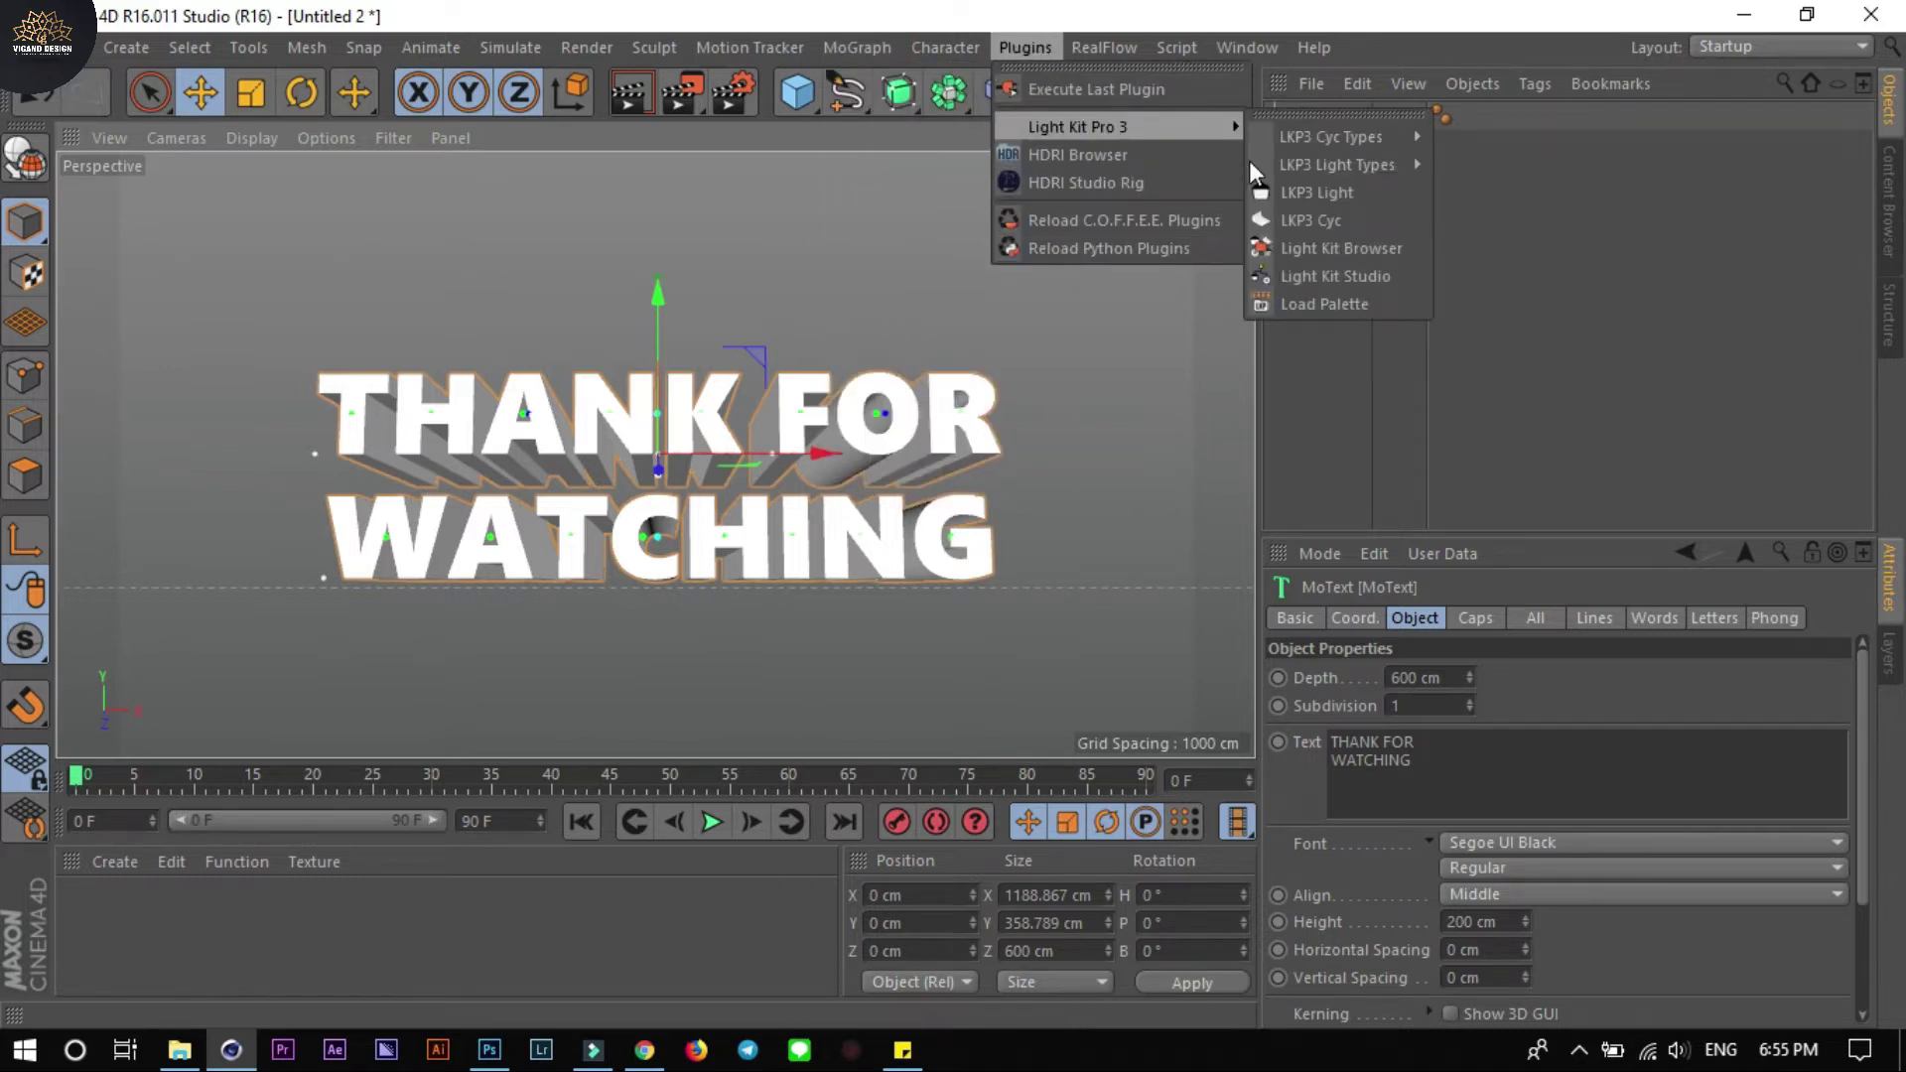
# Add an LKP3 Cyc backdrop and a scene camera
pyautogui.click(1286, 219)
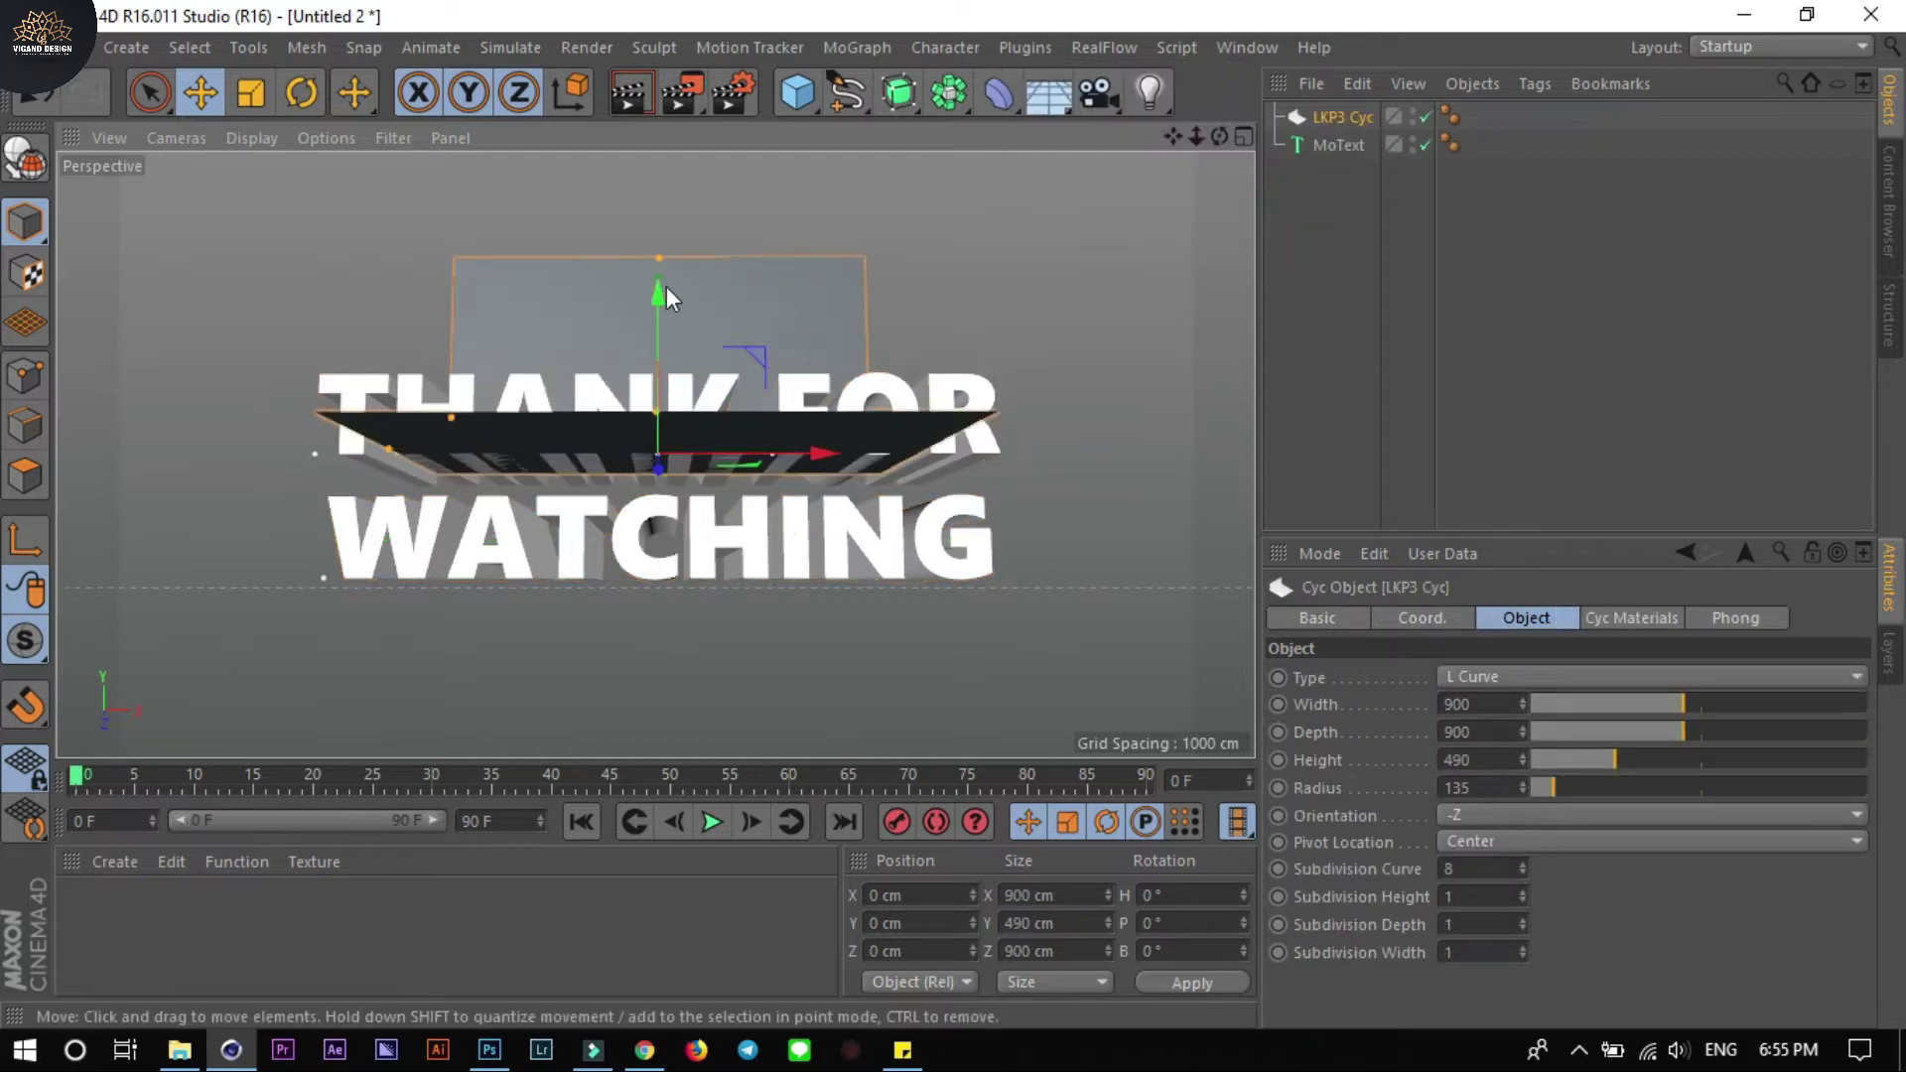
pyautogui.click(1102, 94)
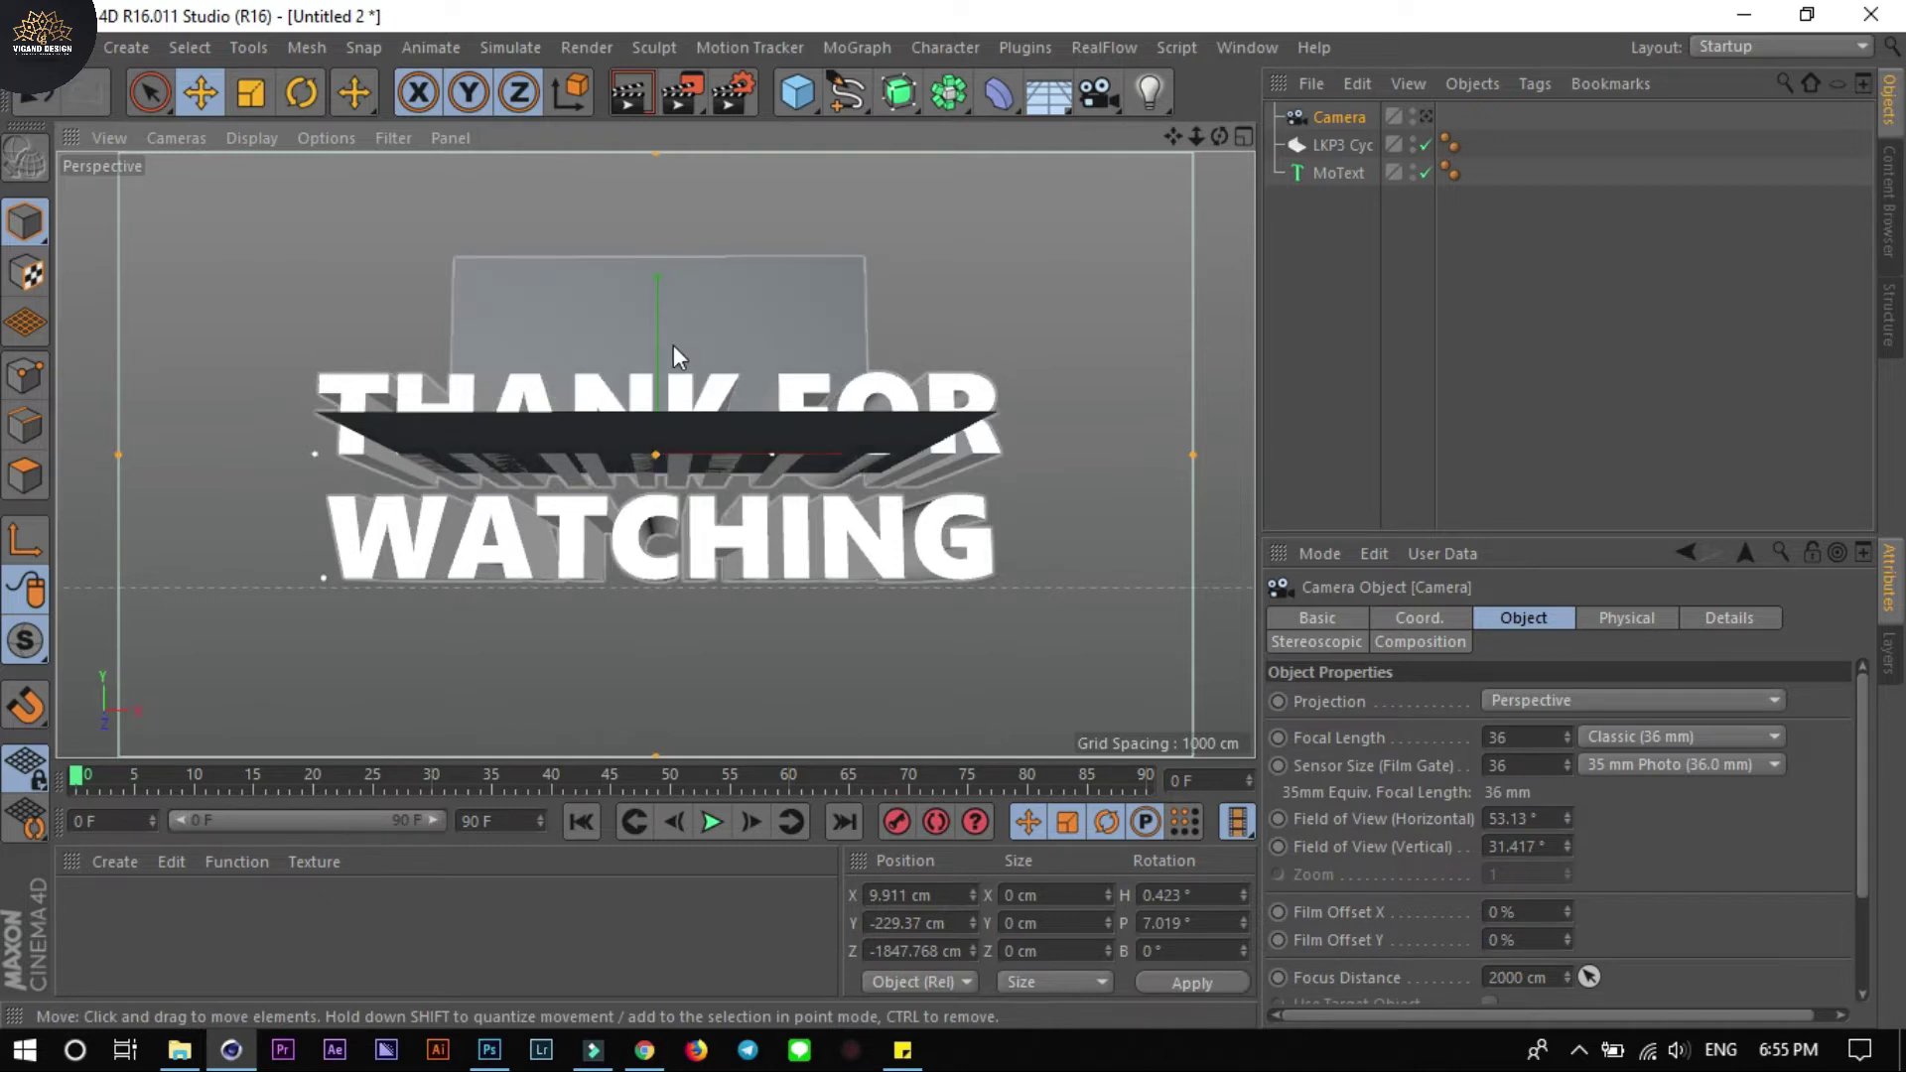
pyautogui.click(657, 278)
pyautogui.hotkey('ctrl', 'z')
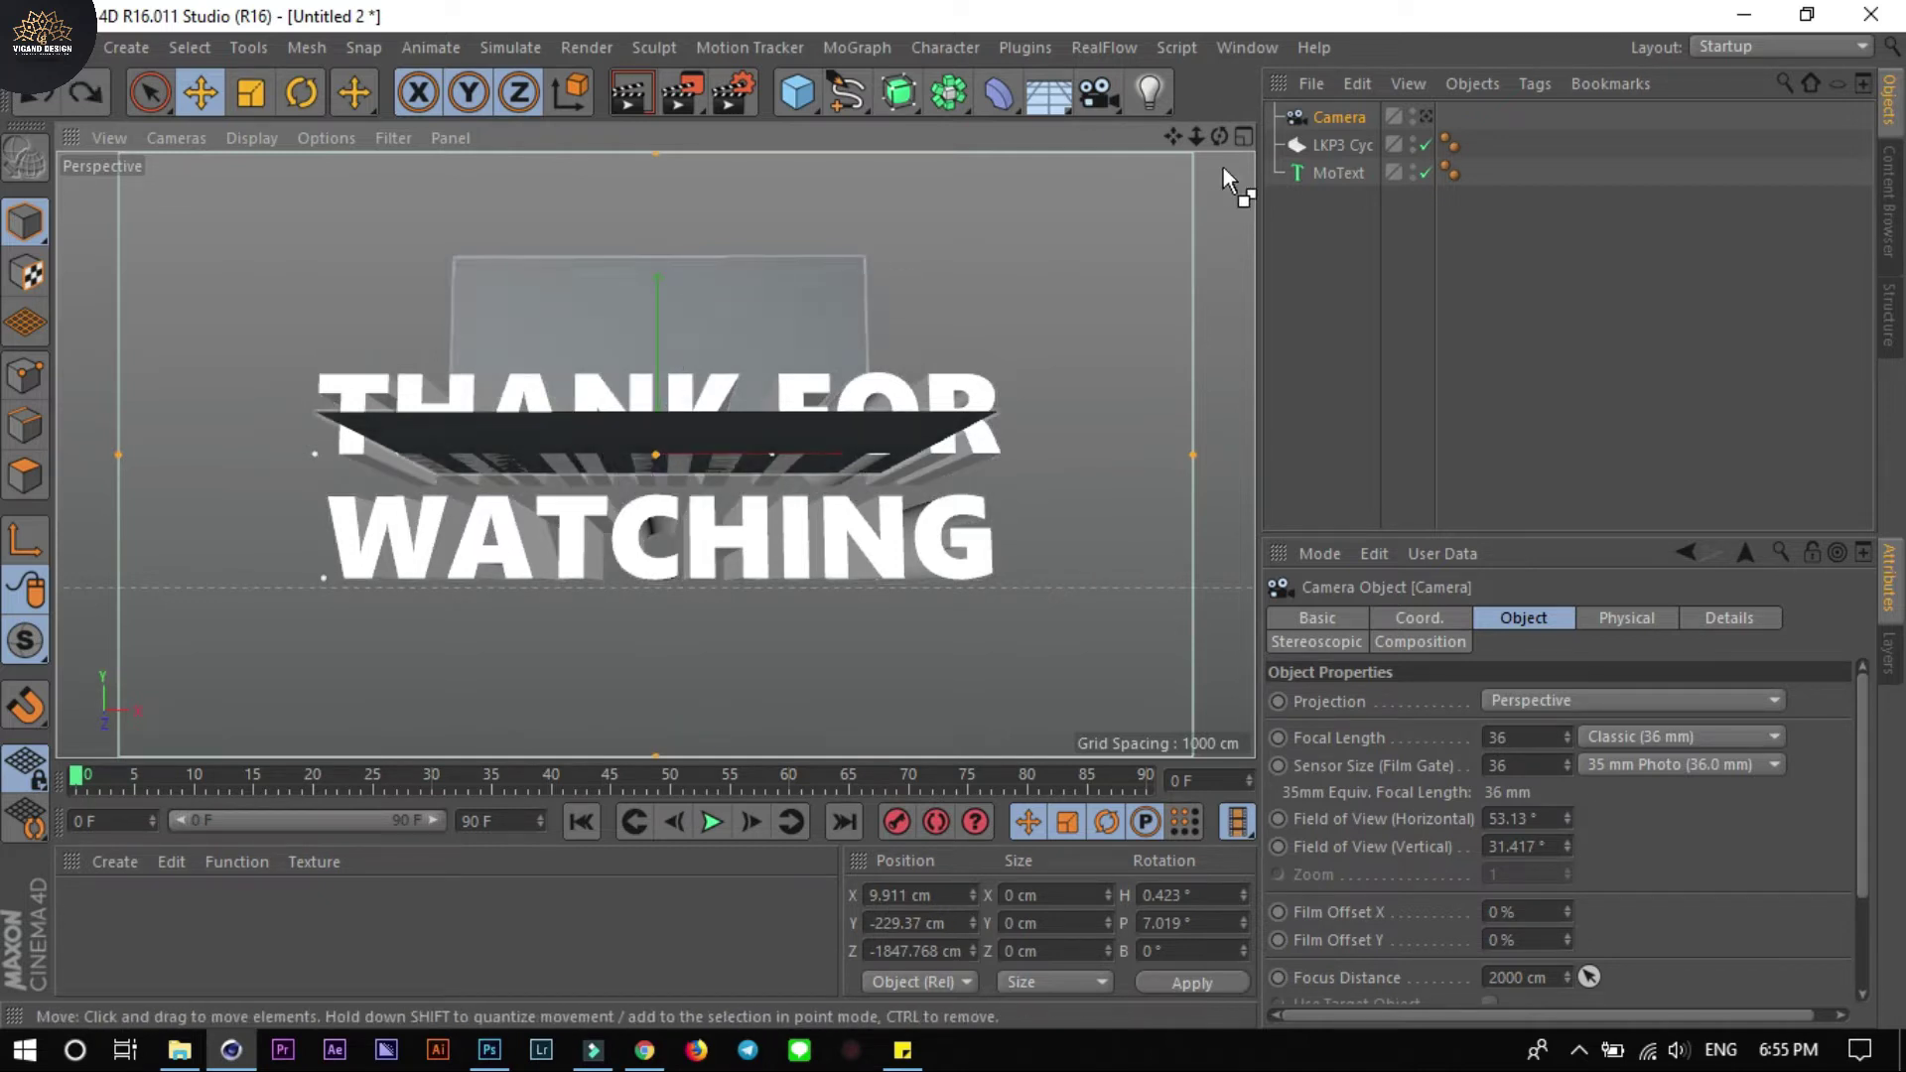
# Lower the cyc beneath the text and stretch its back wall taller and floor wider
pyautogui.click(1335, 145)
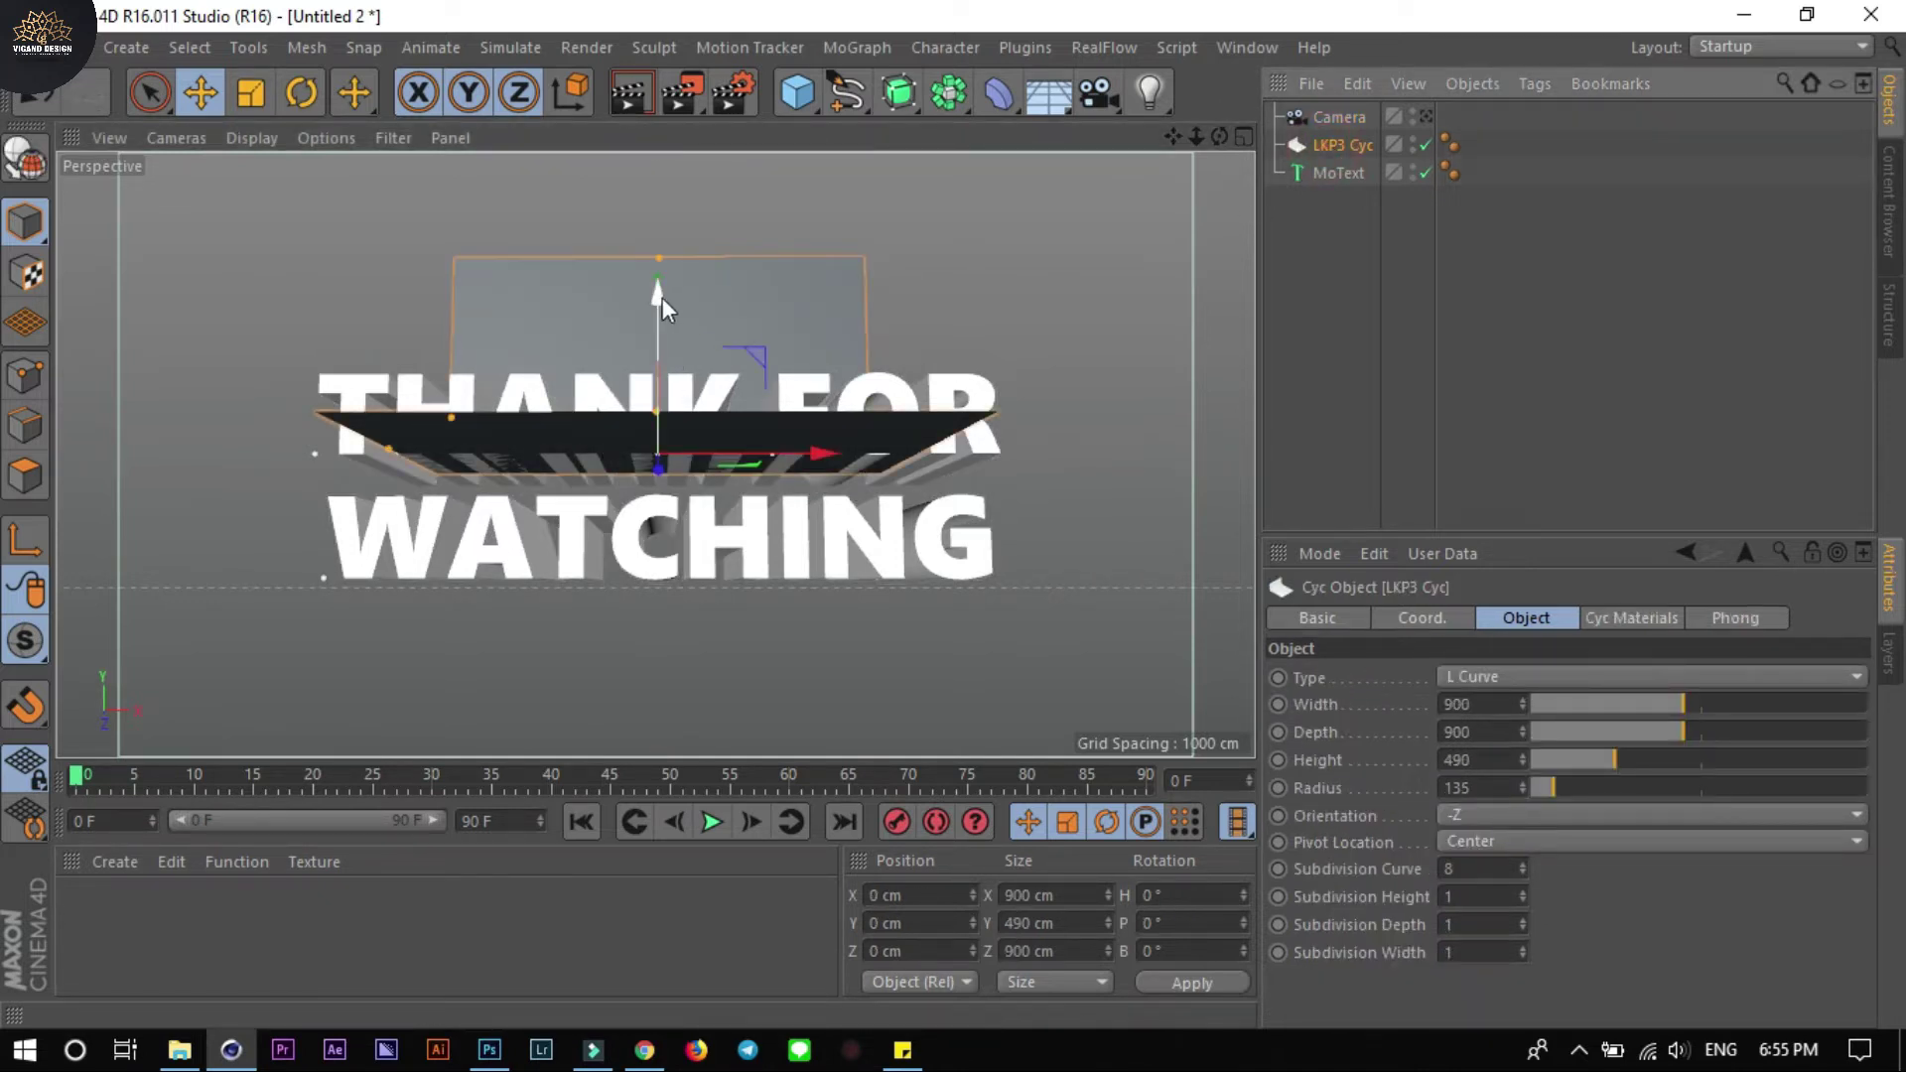
pyautogui.moveTo(663, 296); pyautogui.dragTo(681, 483)
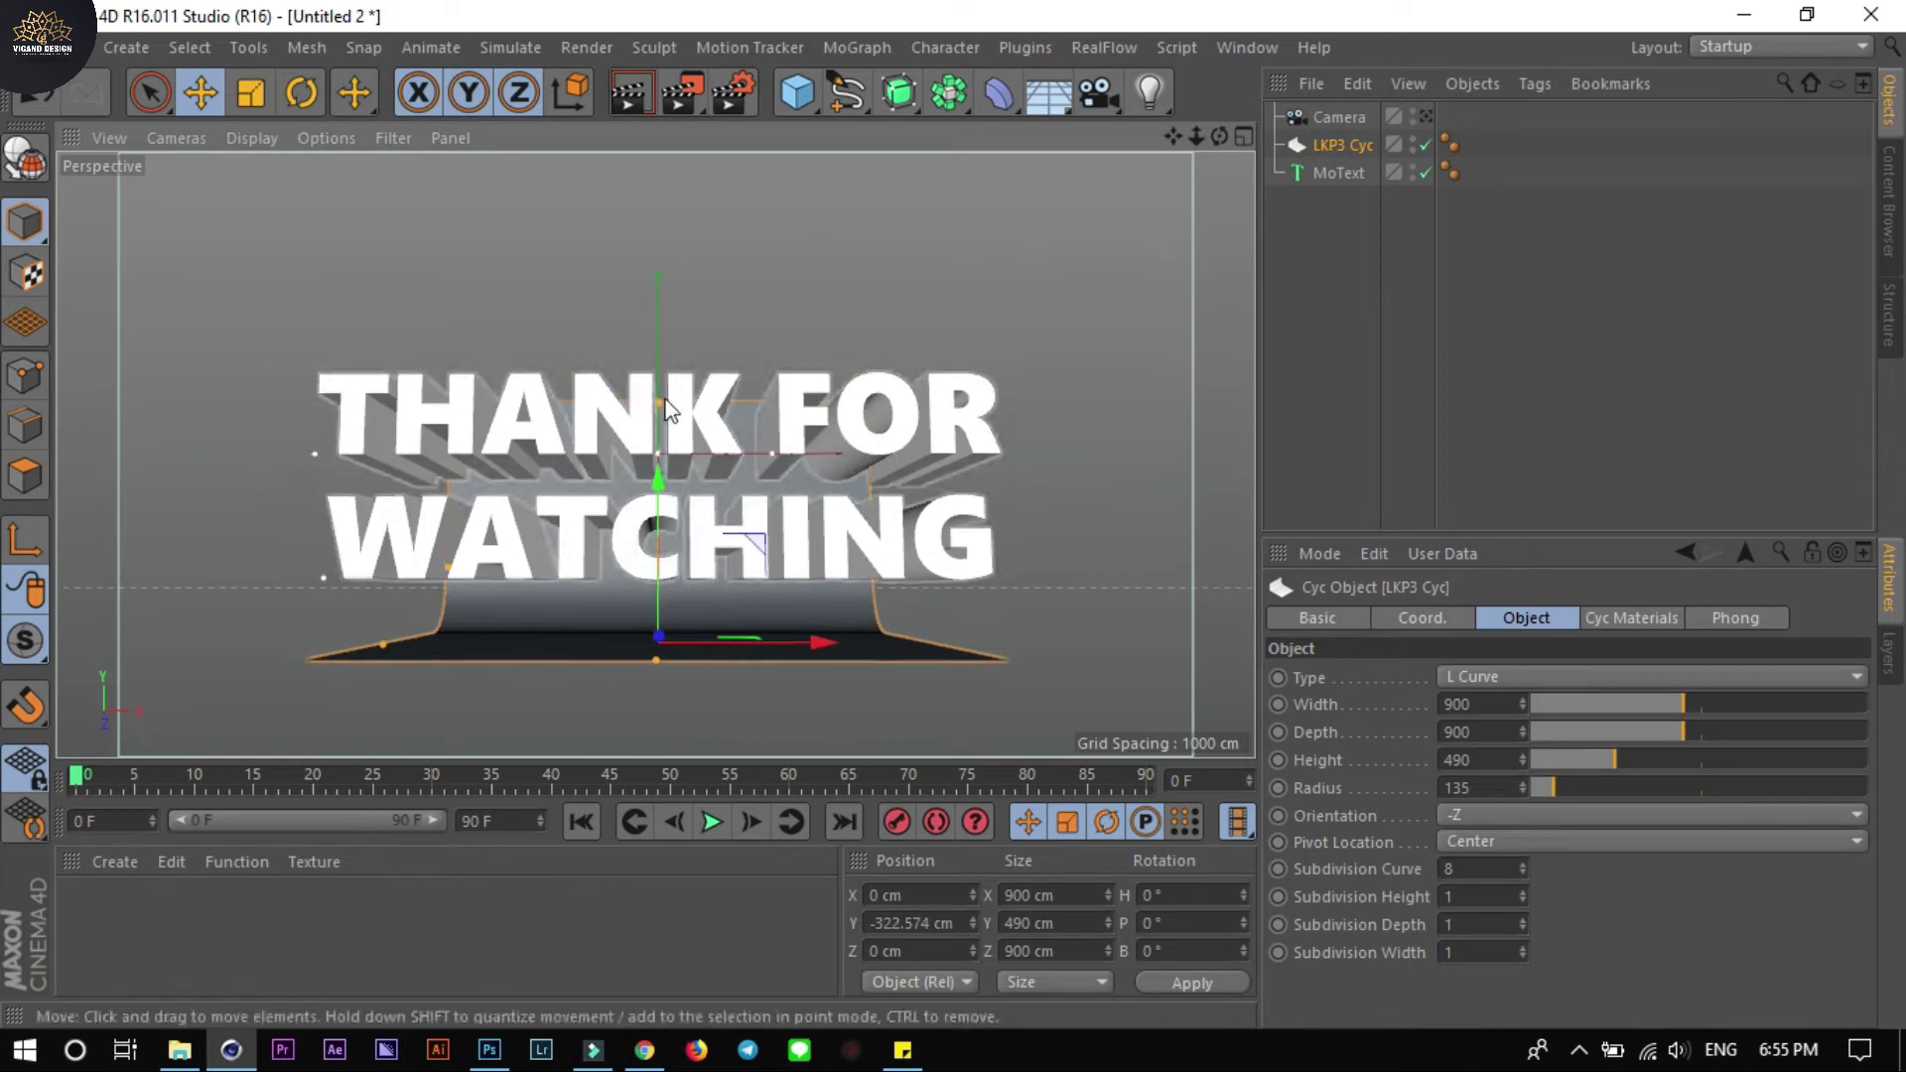
pyautogui.moveTo(660, 403); pyautogui.dragTo(707, 151)
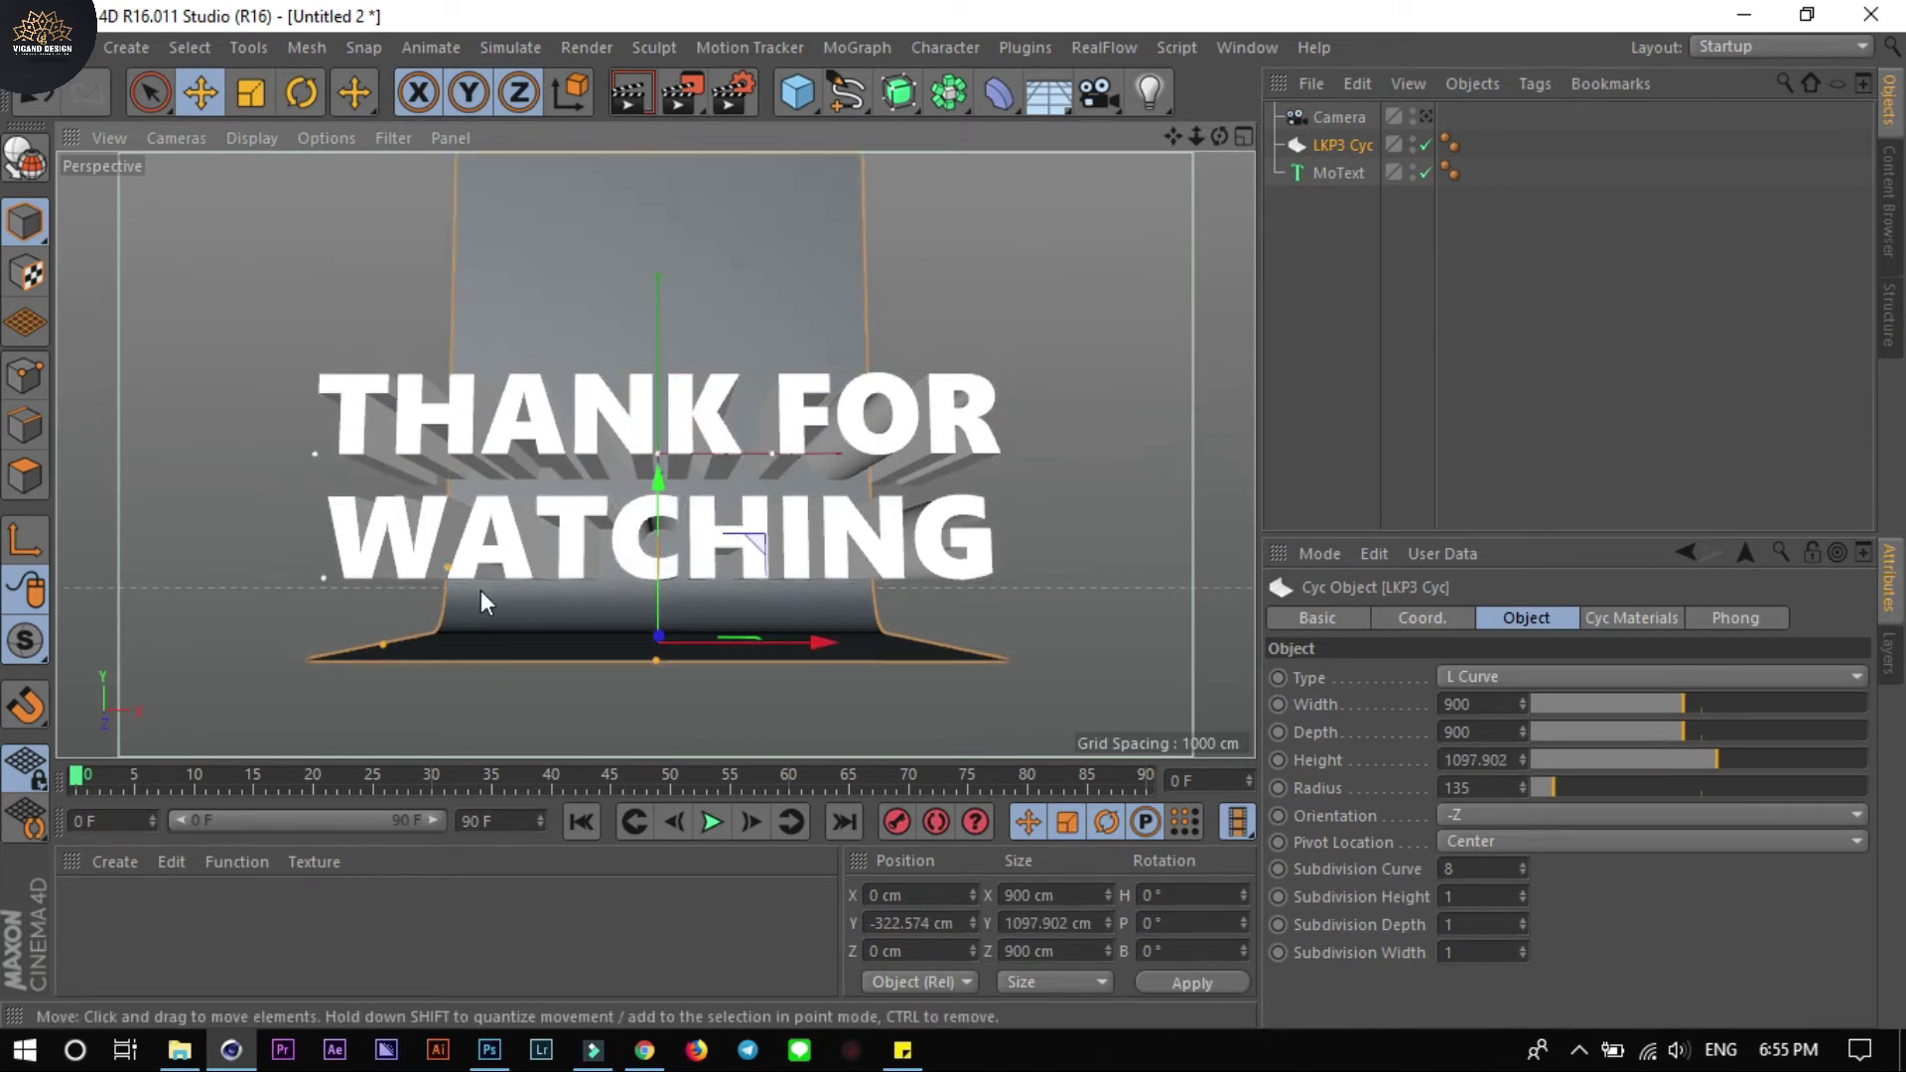
pyautogui.moveTo(381, 645); pyautogui.dragTo(40, 660)
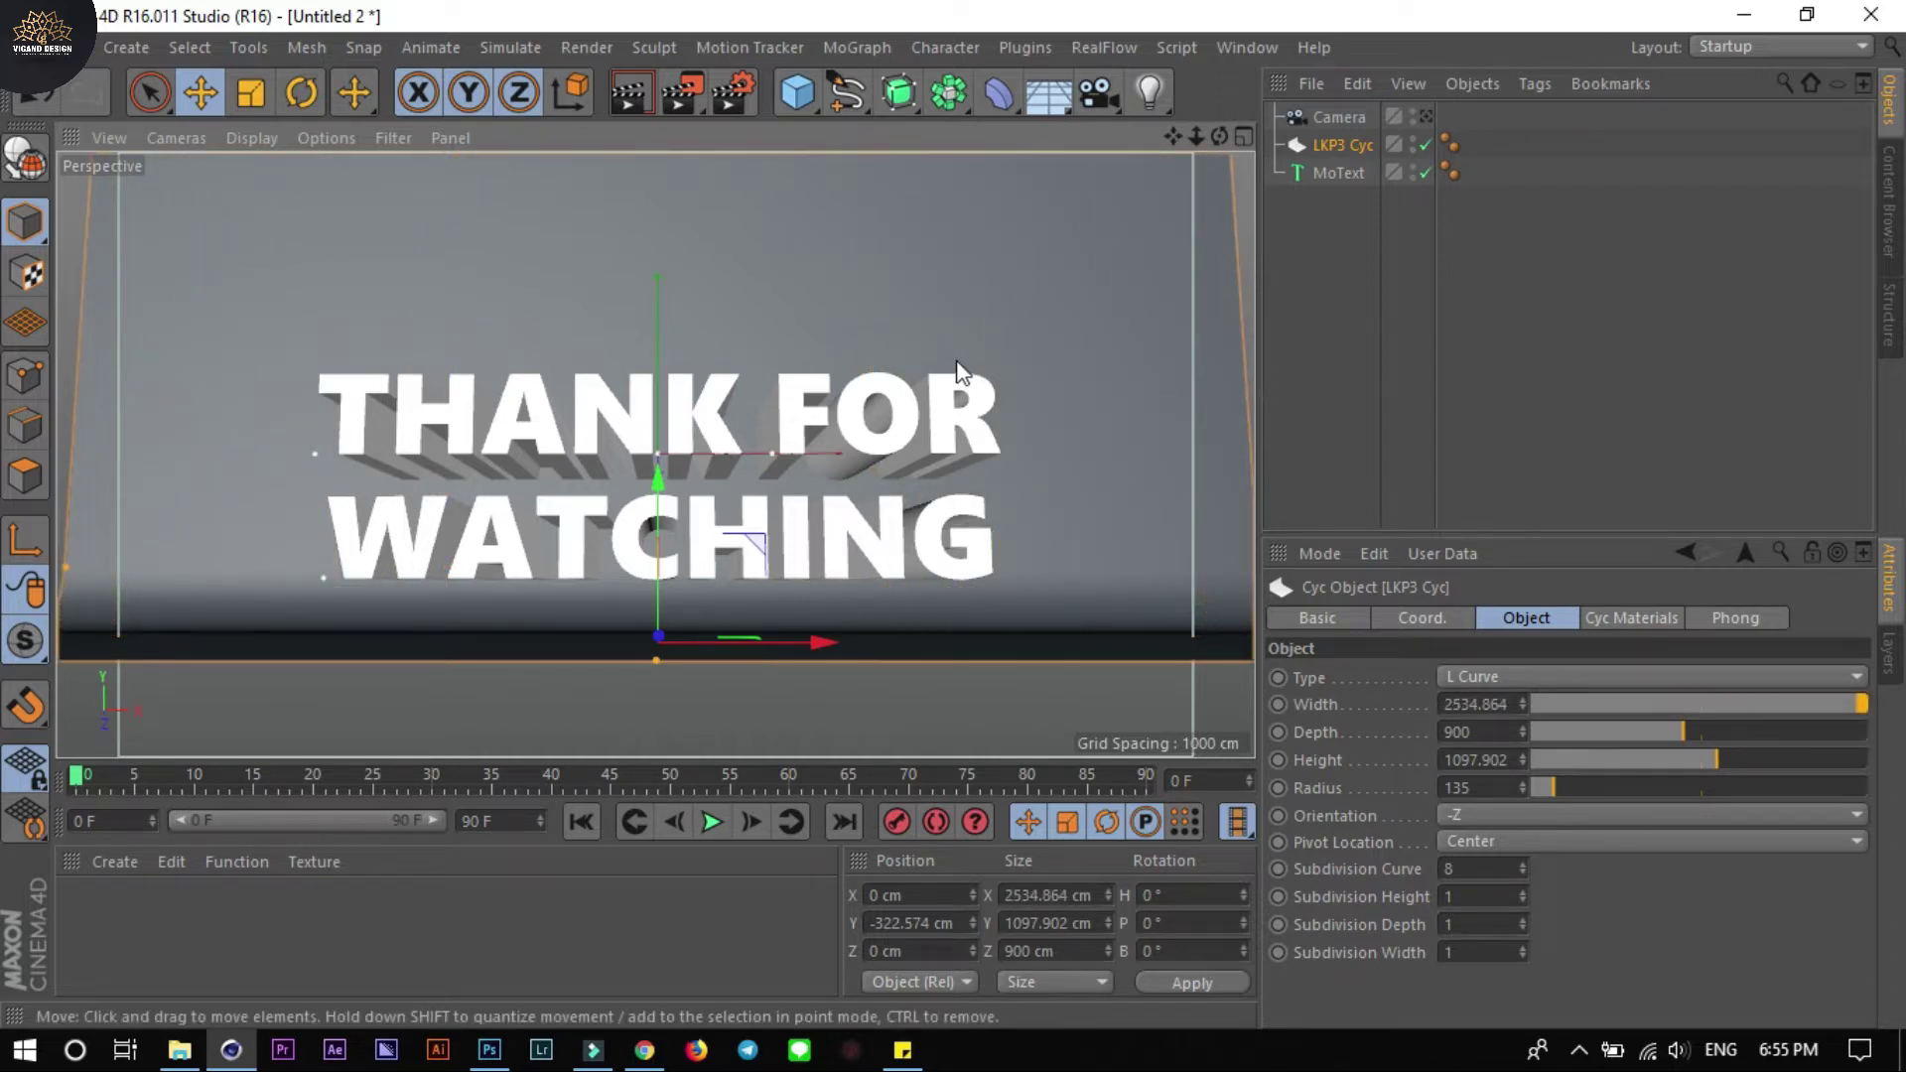
# Add four omni lights placed behind, above, left and right of the text
pyautogui.click(1144, 97)
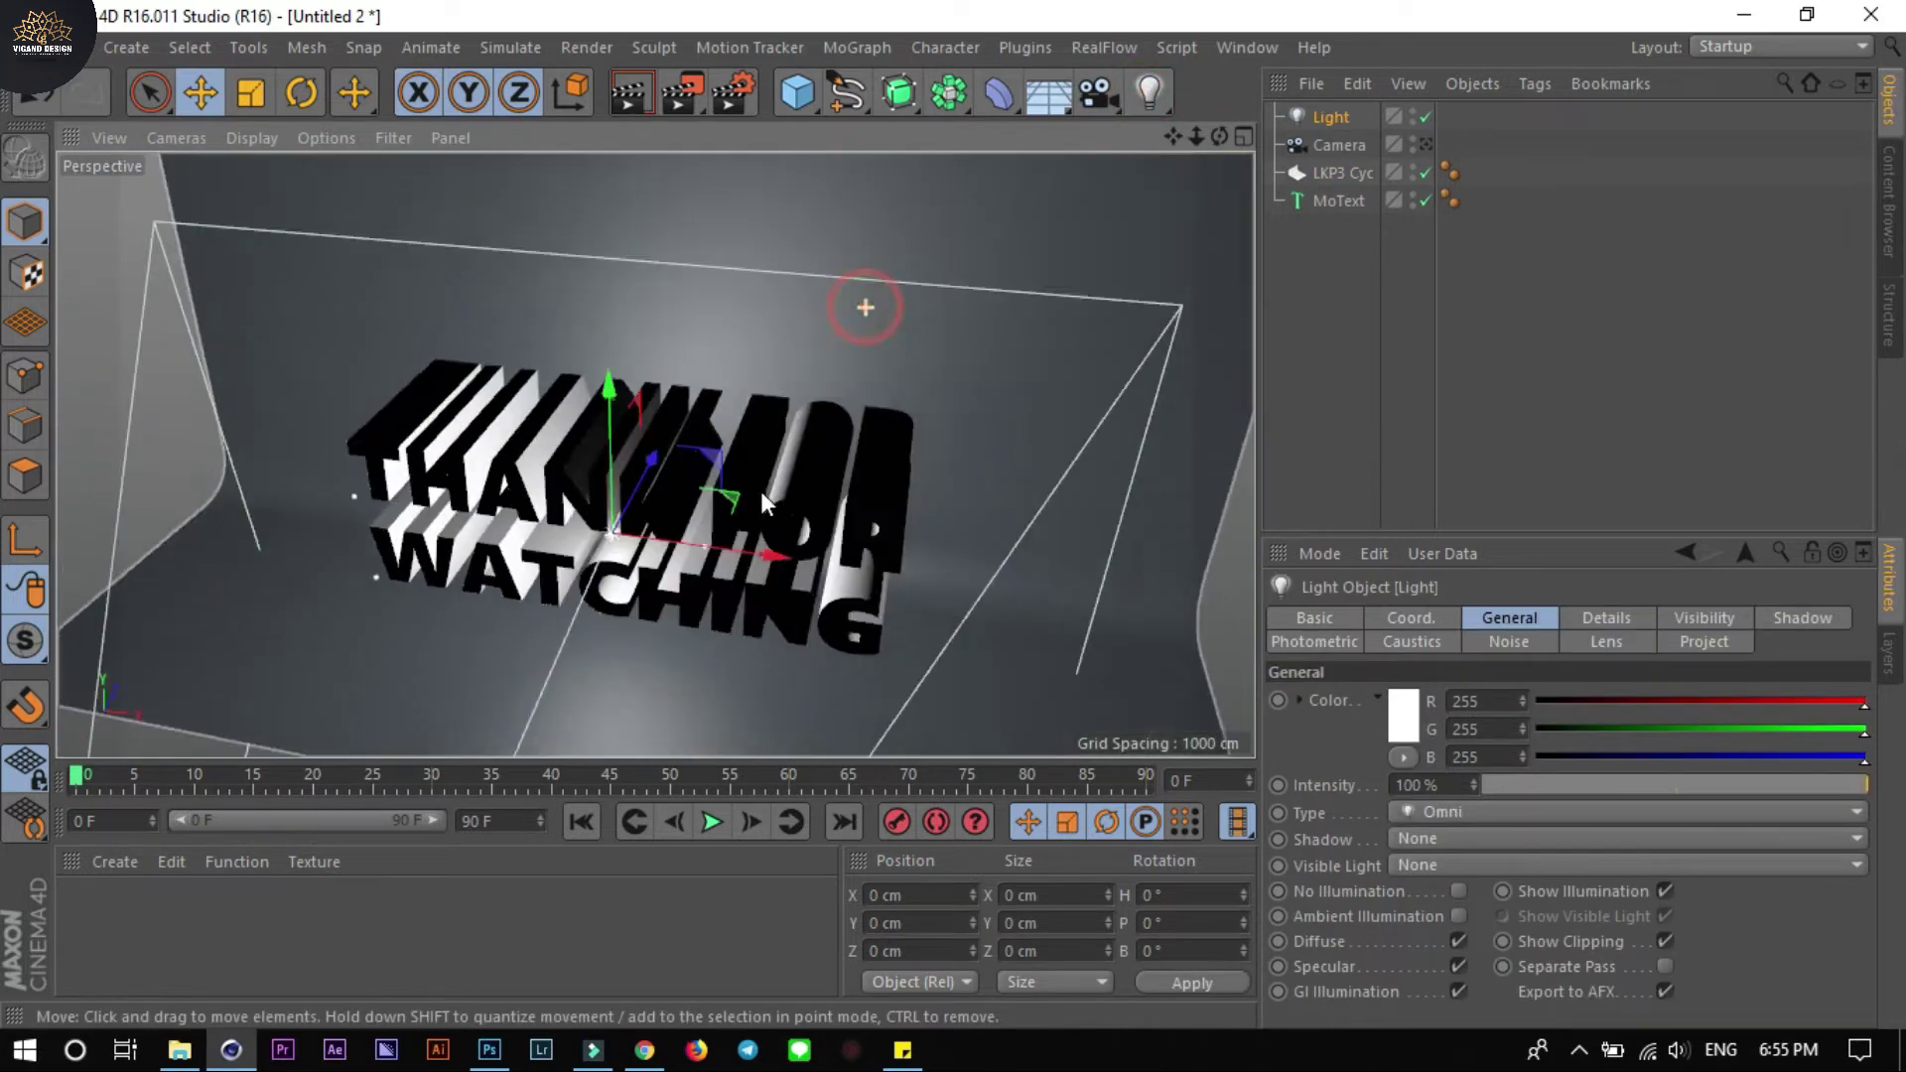
pyautogui.keyDown('alt'); pyautogui.moveTo(866, 308); pyautogui.dragTo(582, 498); pyautogui.keyUp('alt')
pyautogui.moveTo(725, 371)
pyautogui.mouseDown()
pyautogui.moveTo(399, 540)
pyautogui.moveTo(288, 558)
pyautogui.mouseUp()
pyautogui.click(1150, 92)
pyautogui.moveTo(636, 437); pyautogui.dragTo(632, 252)
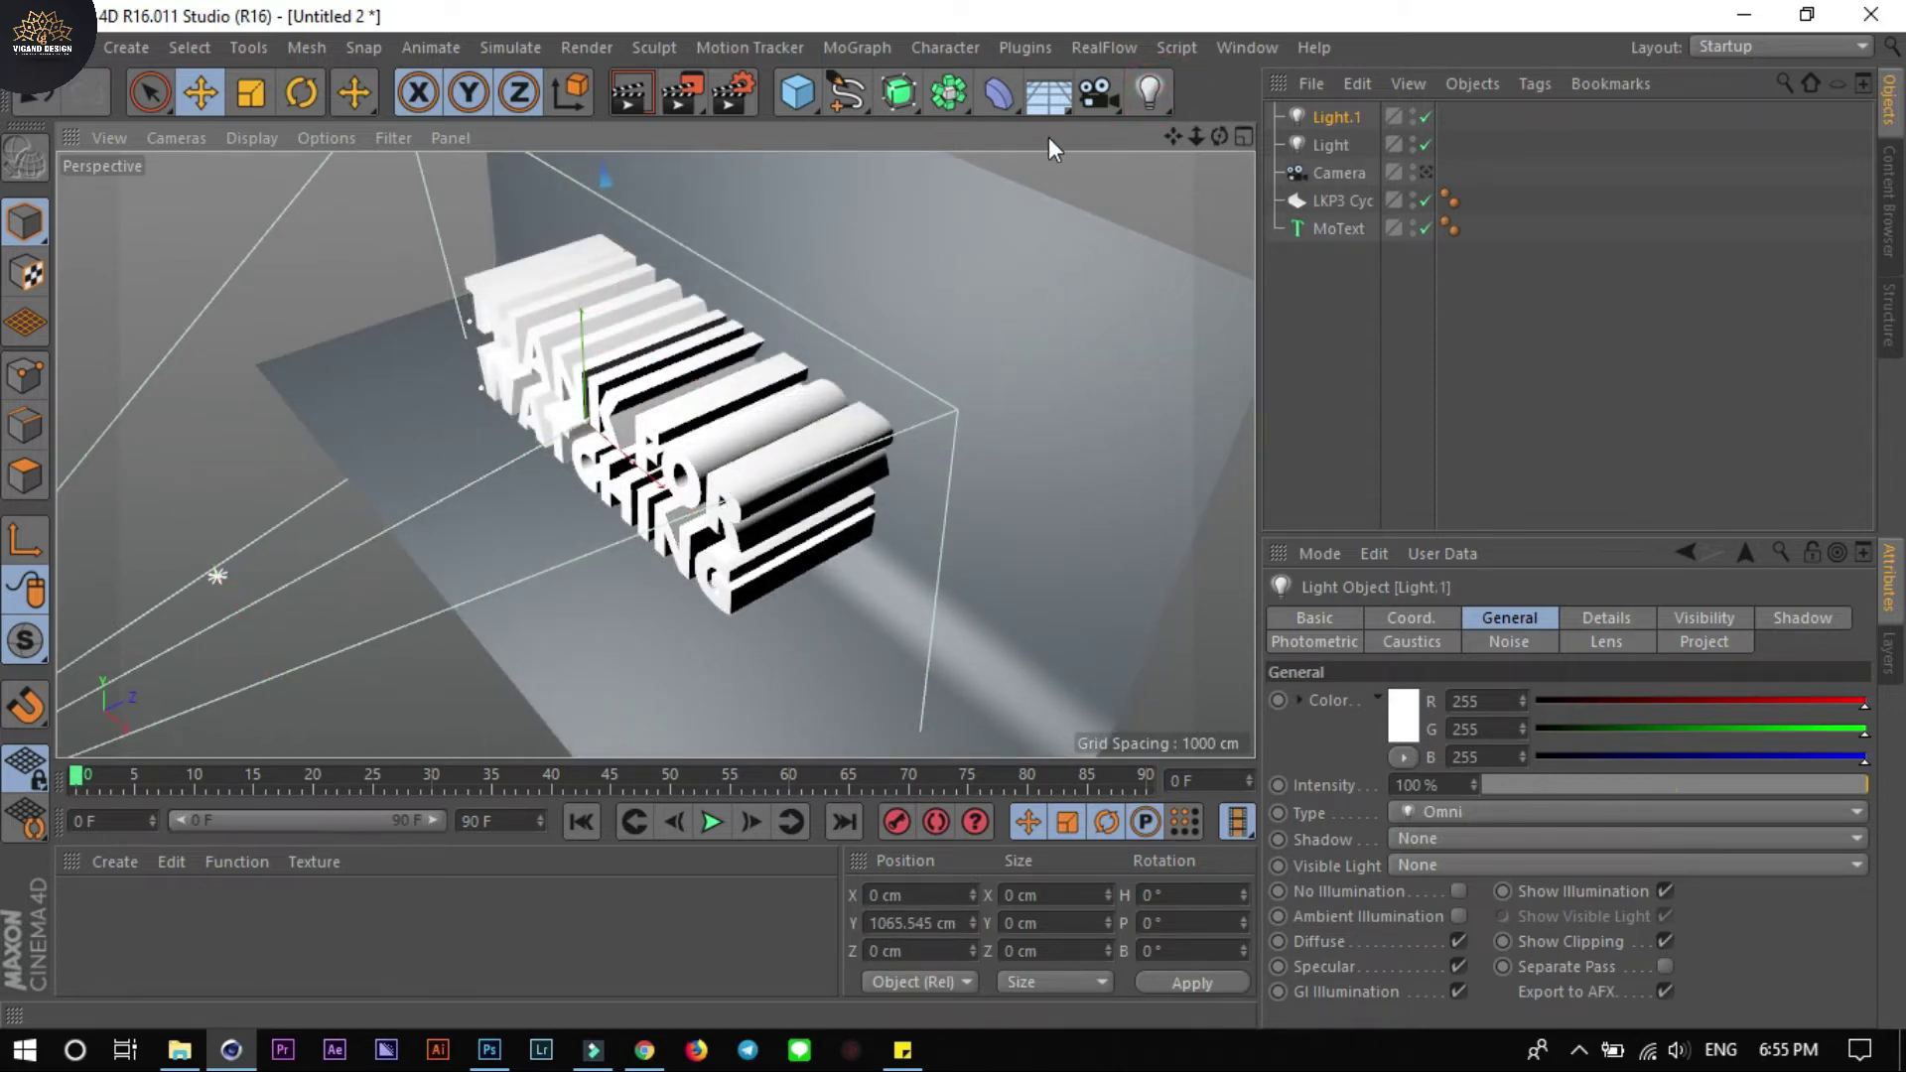
pyautogui.click(1150, 91)
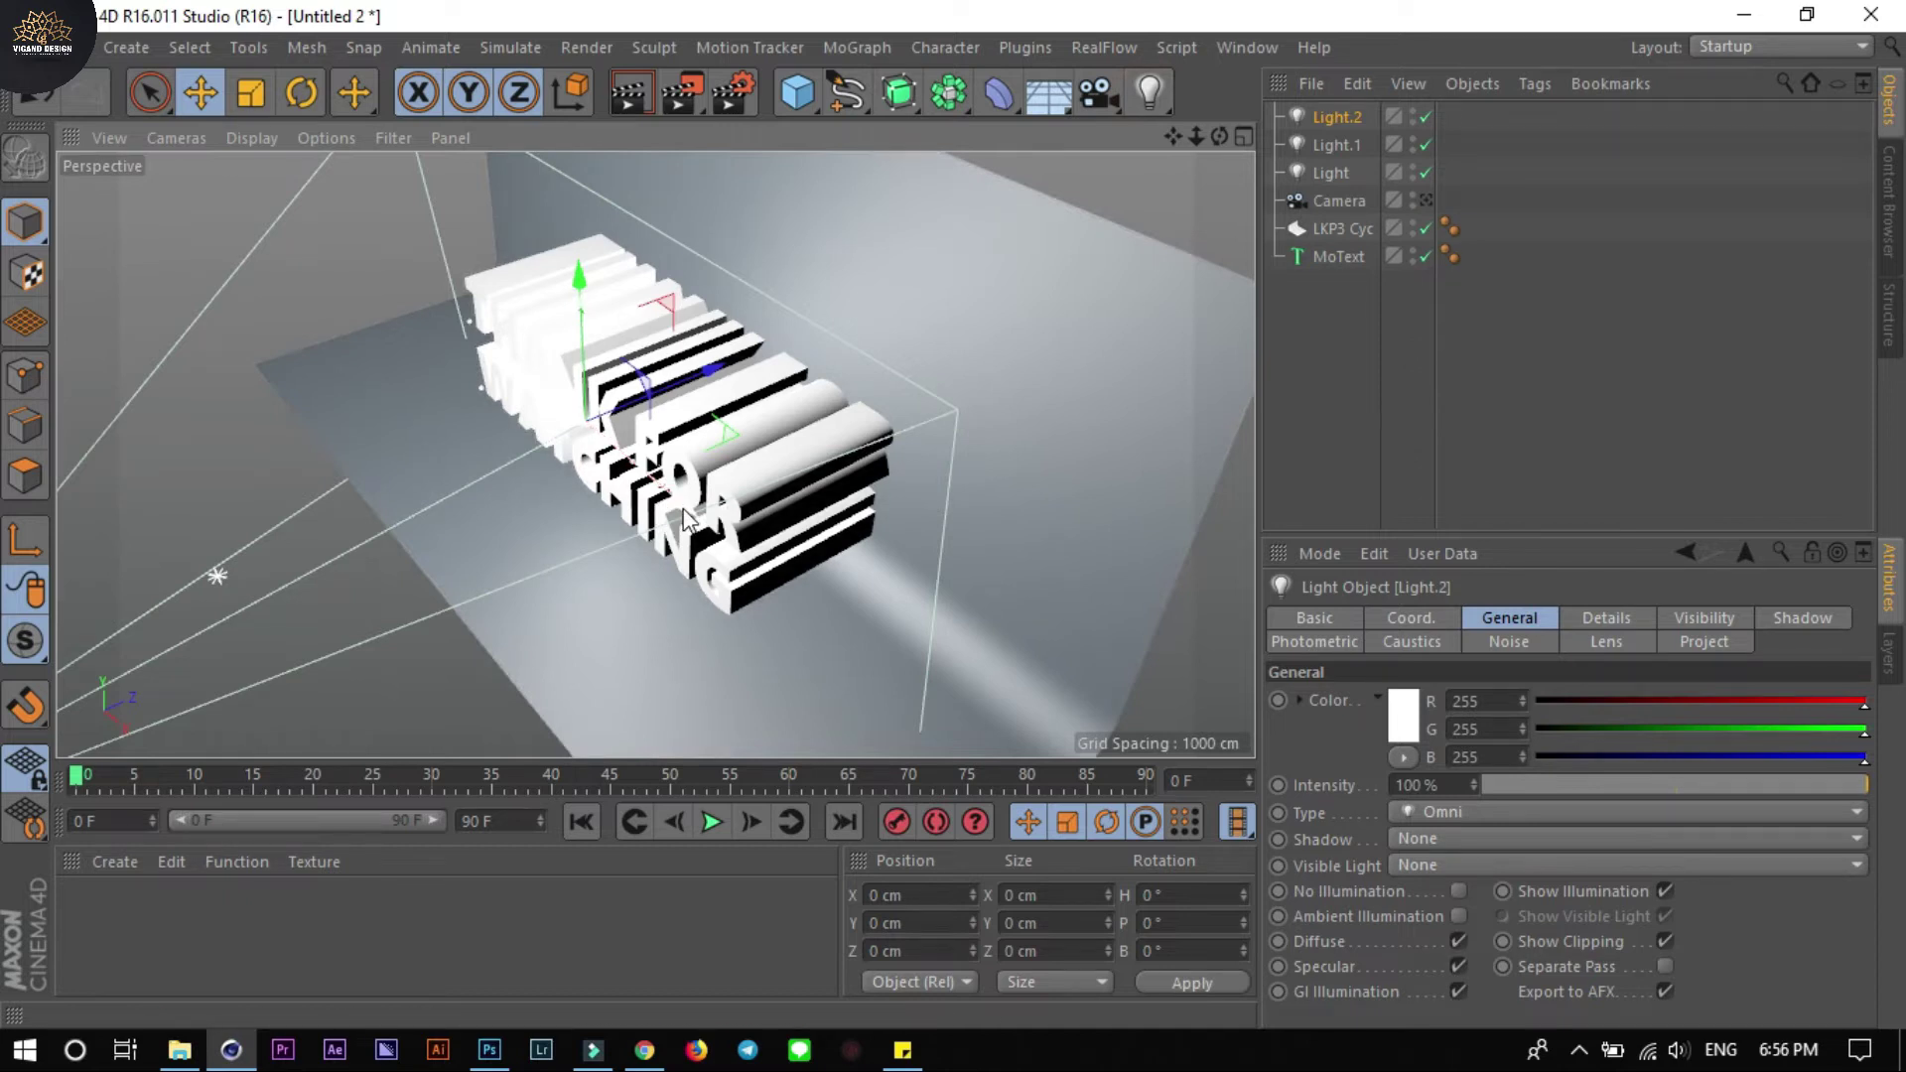
pyautogui.moveTo(664, 302); pyautogui.dragTo(310, 188)
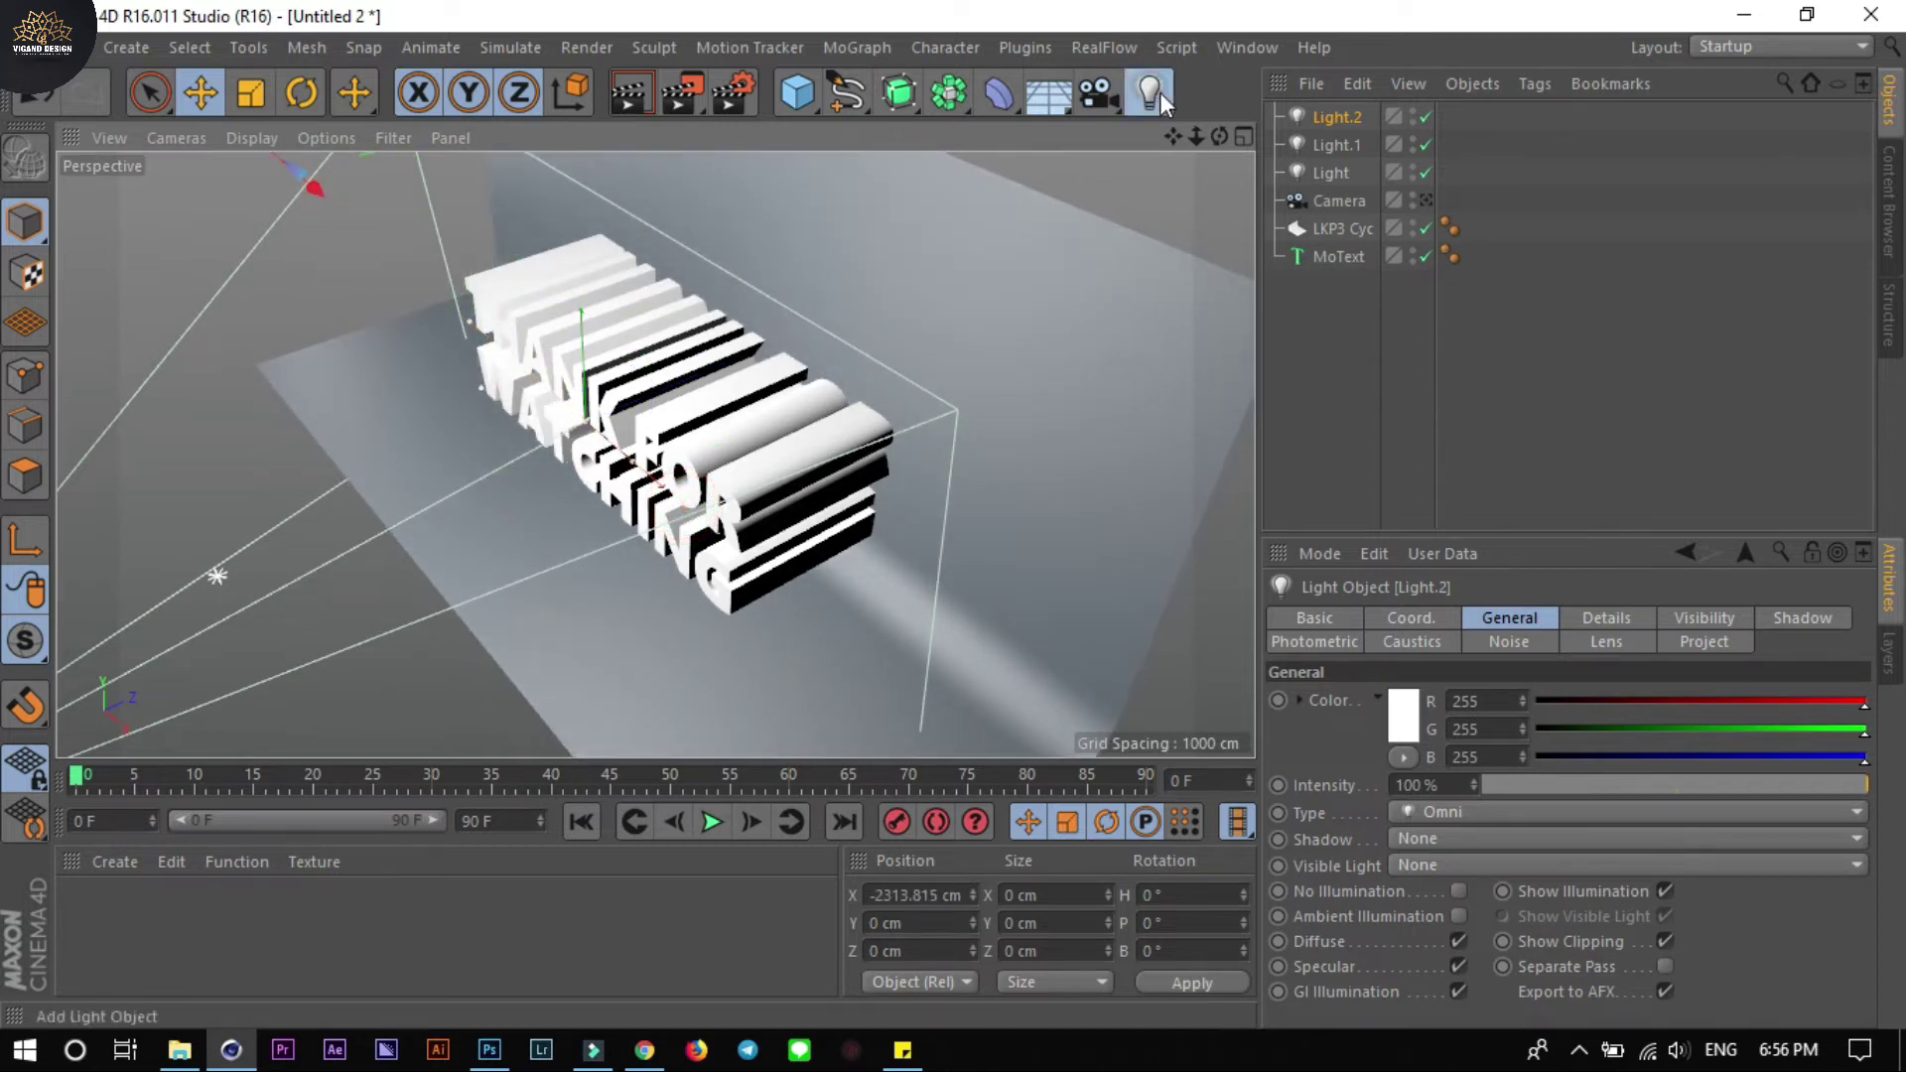
pyautogui.click(1150, 93)
pyautogui.moveTo(879, 606); pyautogui.dragTo(1203, 737)
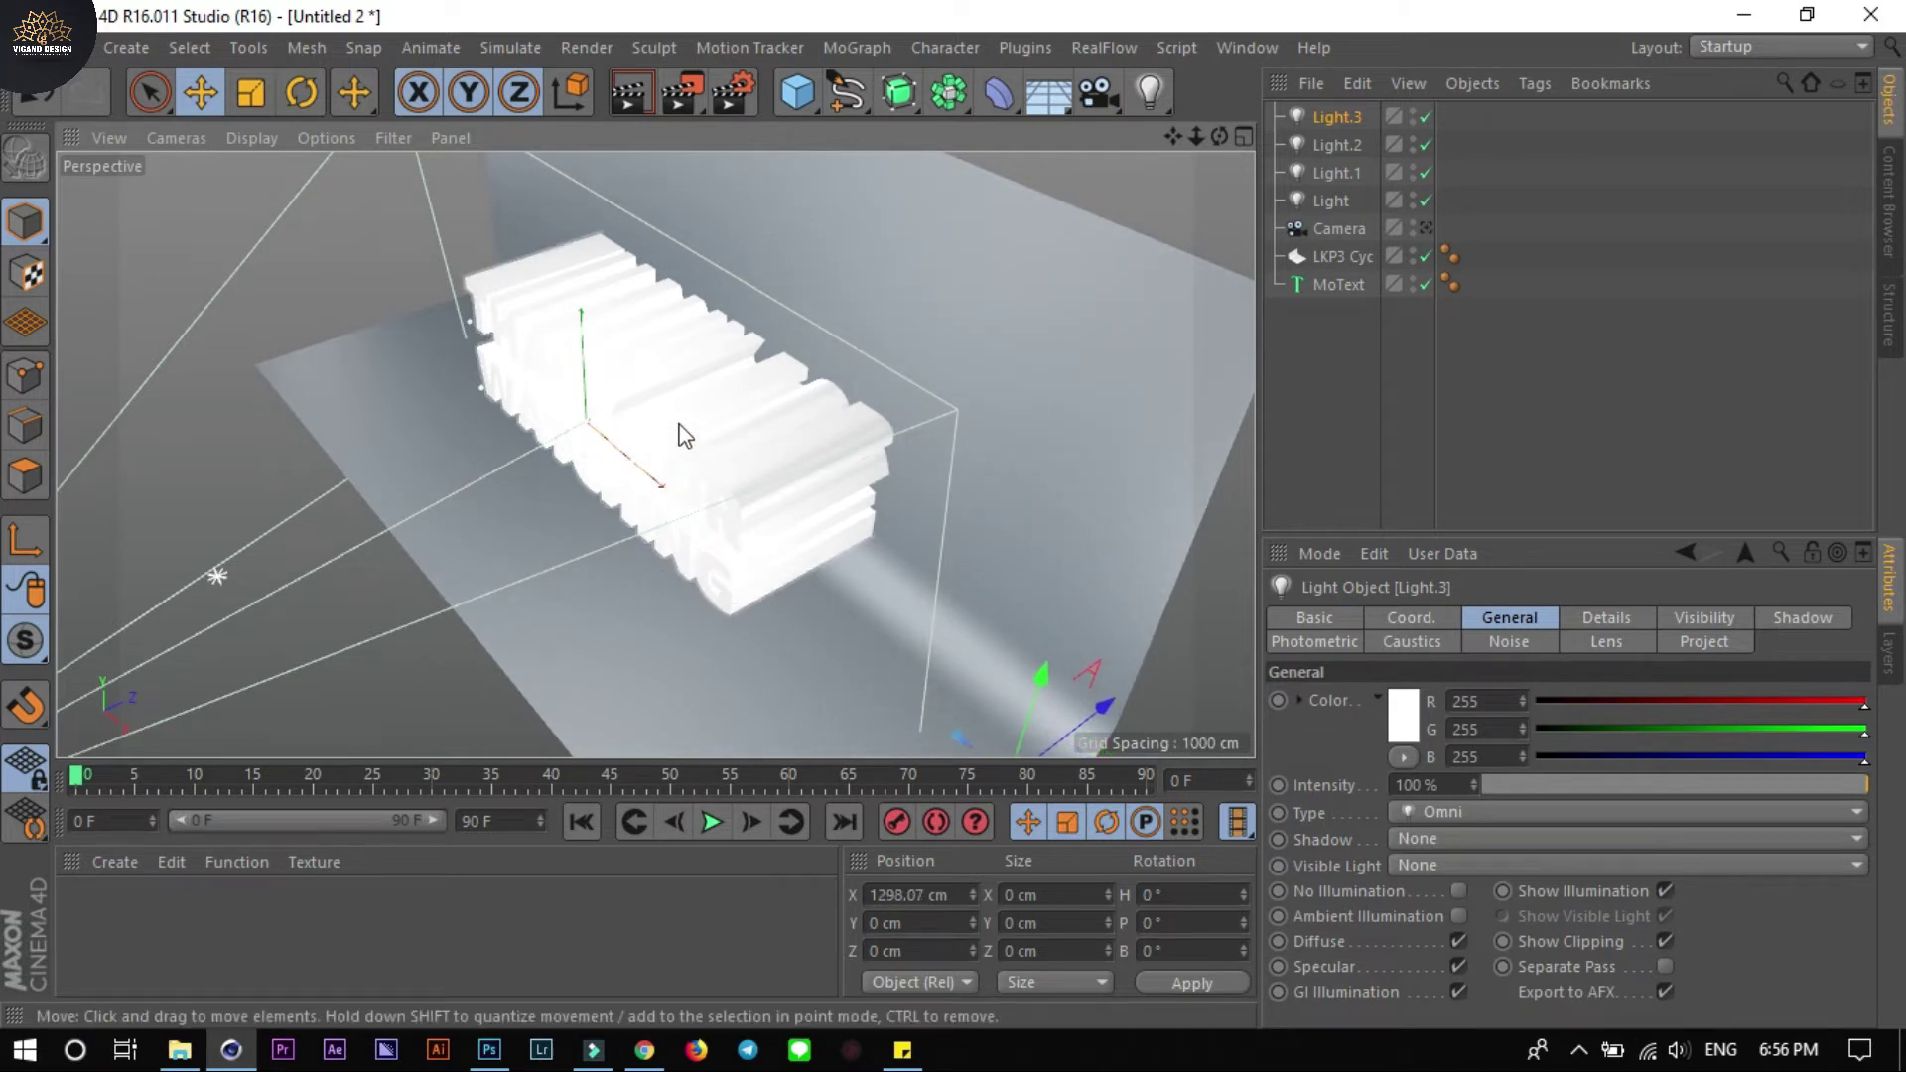
# Give all four lights Shadow Maps (Soft) shadows and view through the scene camera
pyautogui.click(1332, 200)
pyautogui.keyDown('shift'); pyautogui.click(1342, 129); pyautogui.keyUp('shift')
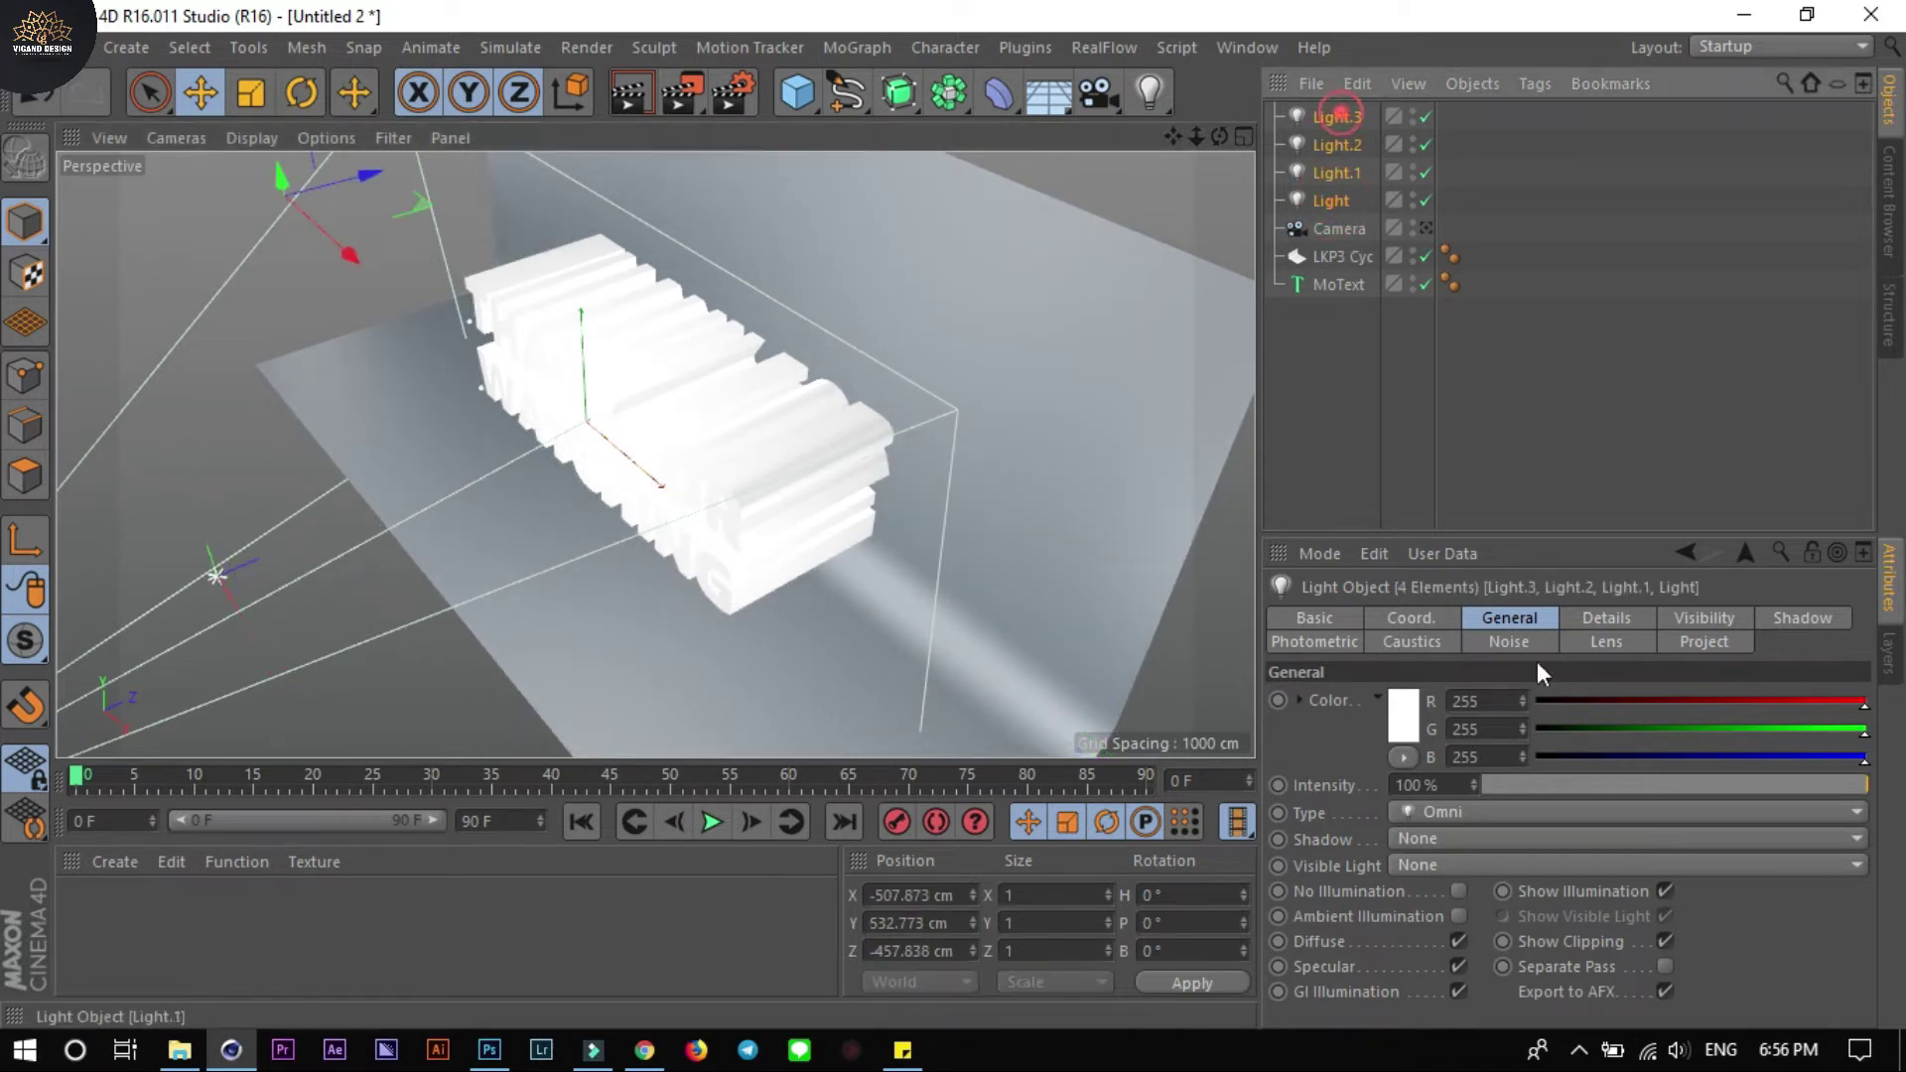
pyautogui.click(1456, 838)
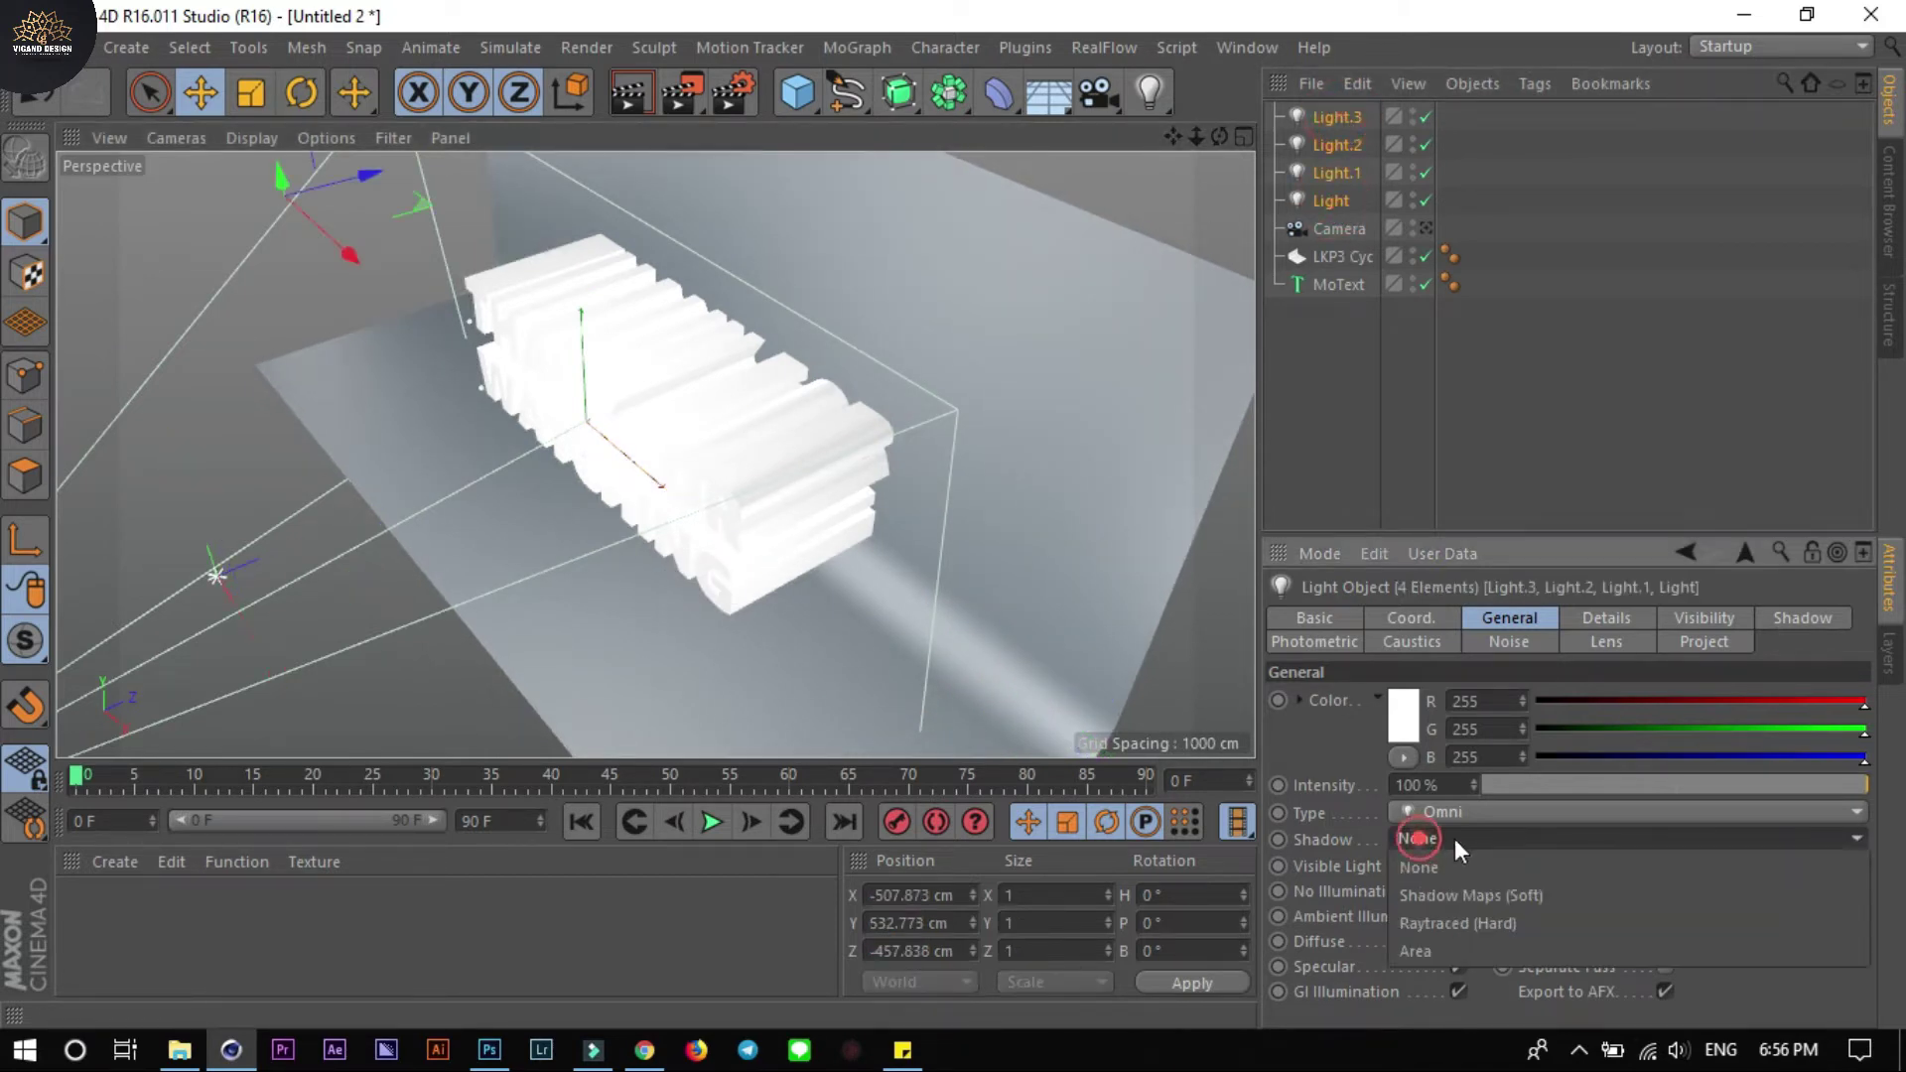
pyautogui.click(1444, 894)
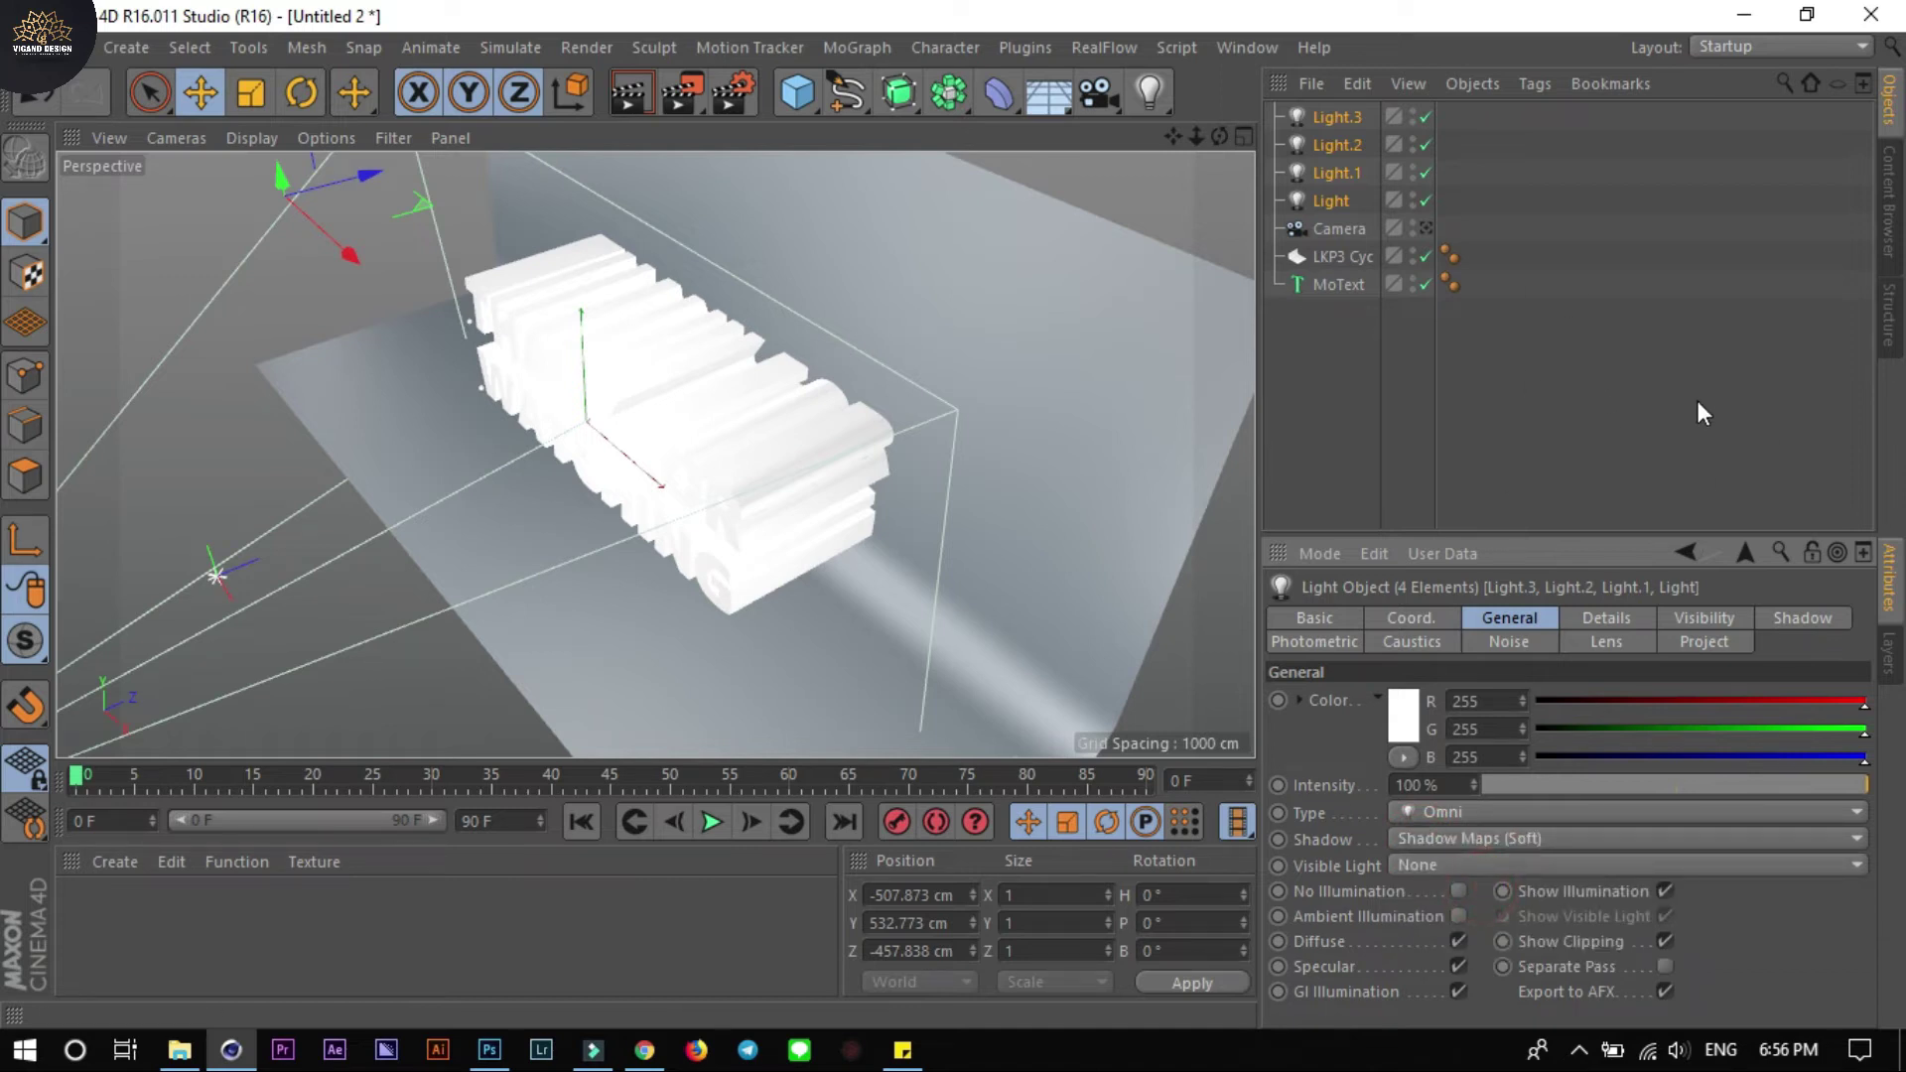
pyautogui.click(1426, 226)
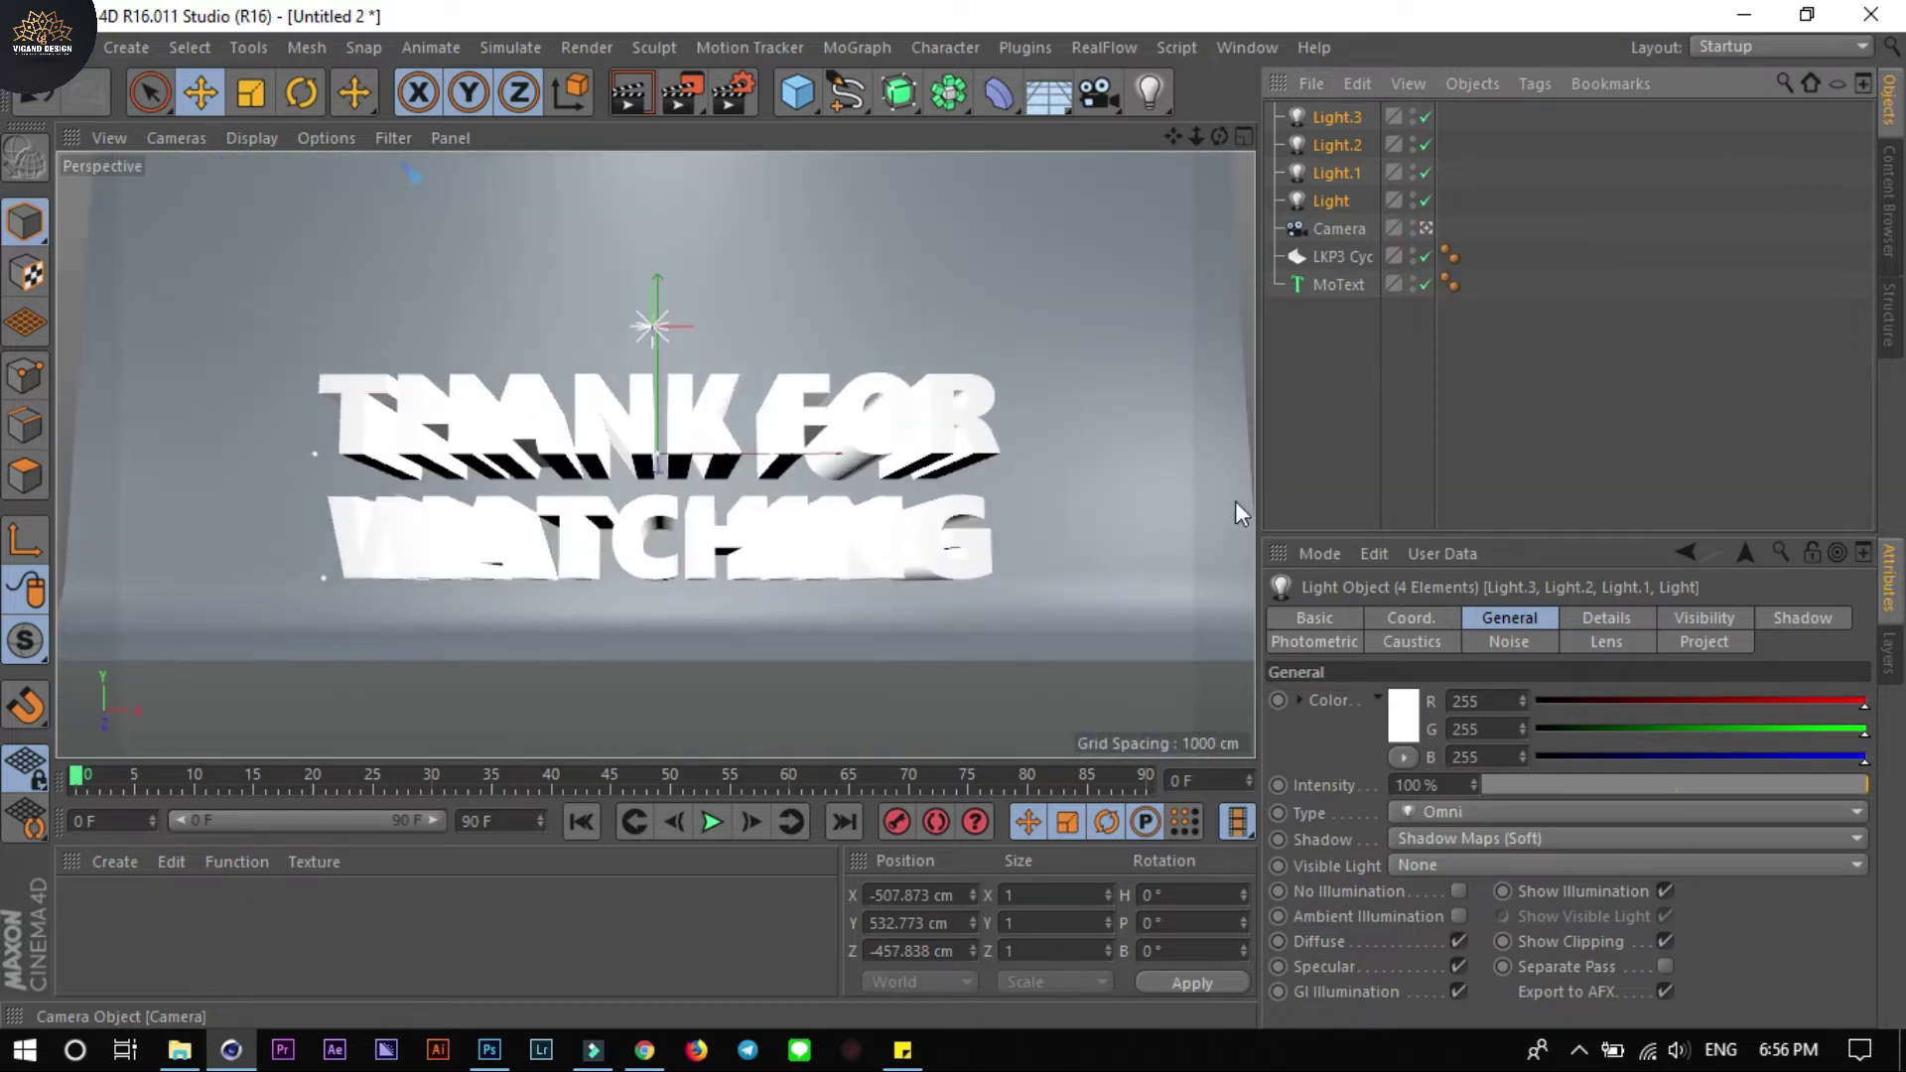
# Lower the cyc backdrop further and make it taller
pyautogui.click(802, 672)
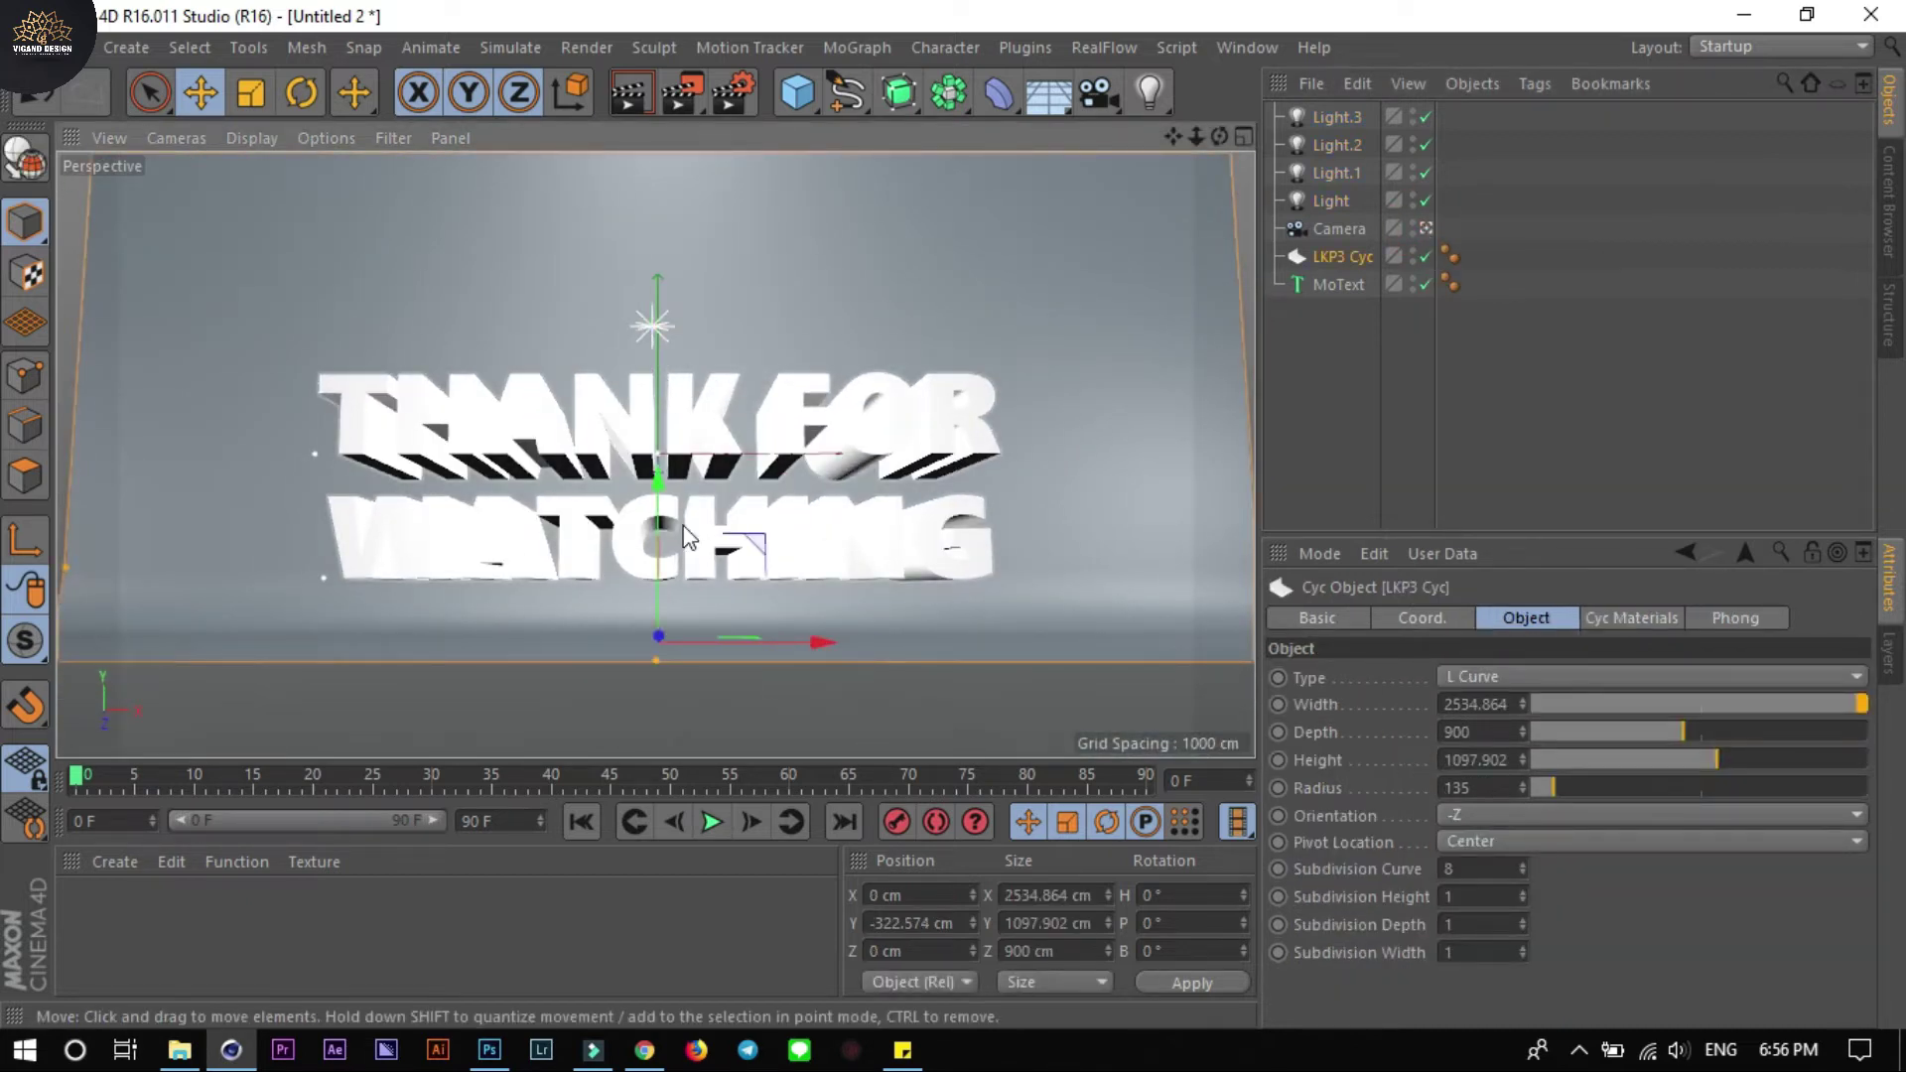
pyautogui.moveTo(657, 484); pyautogui.dragTo(659, 554)
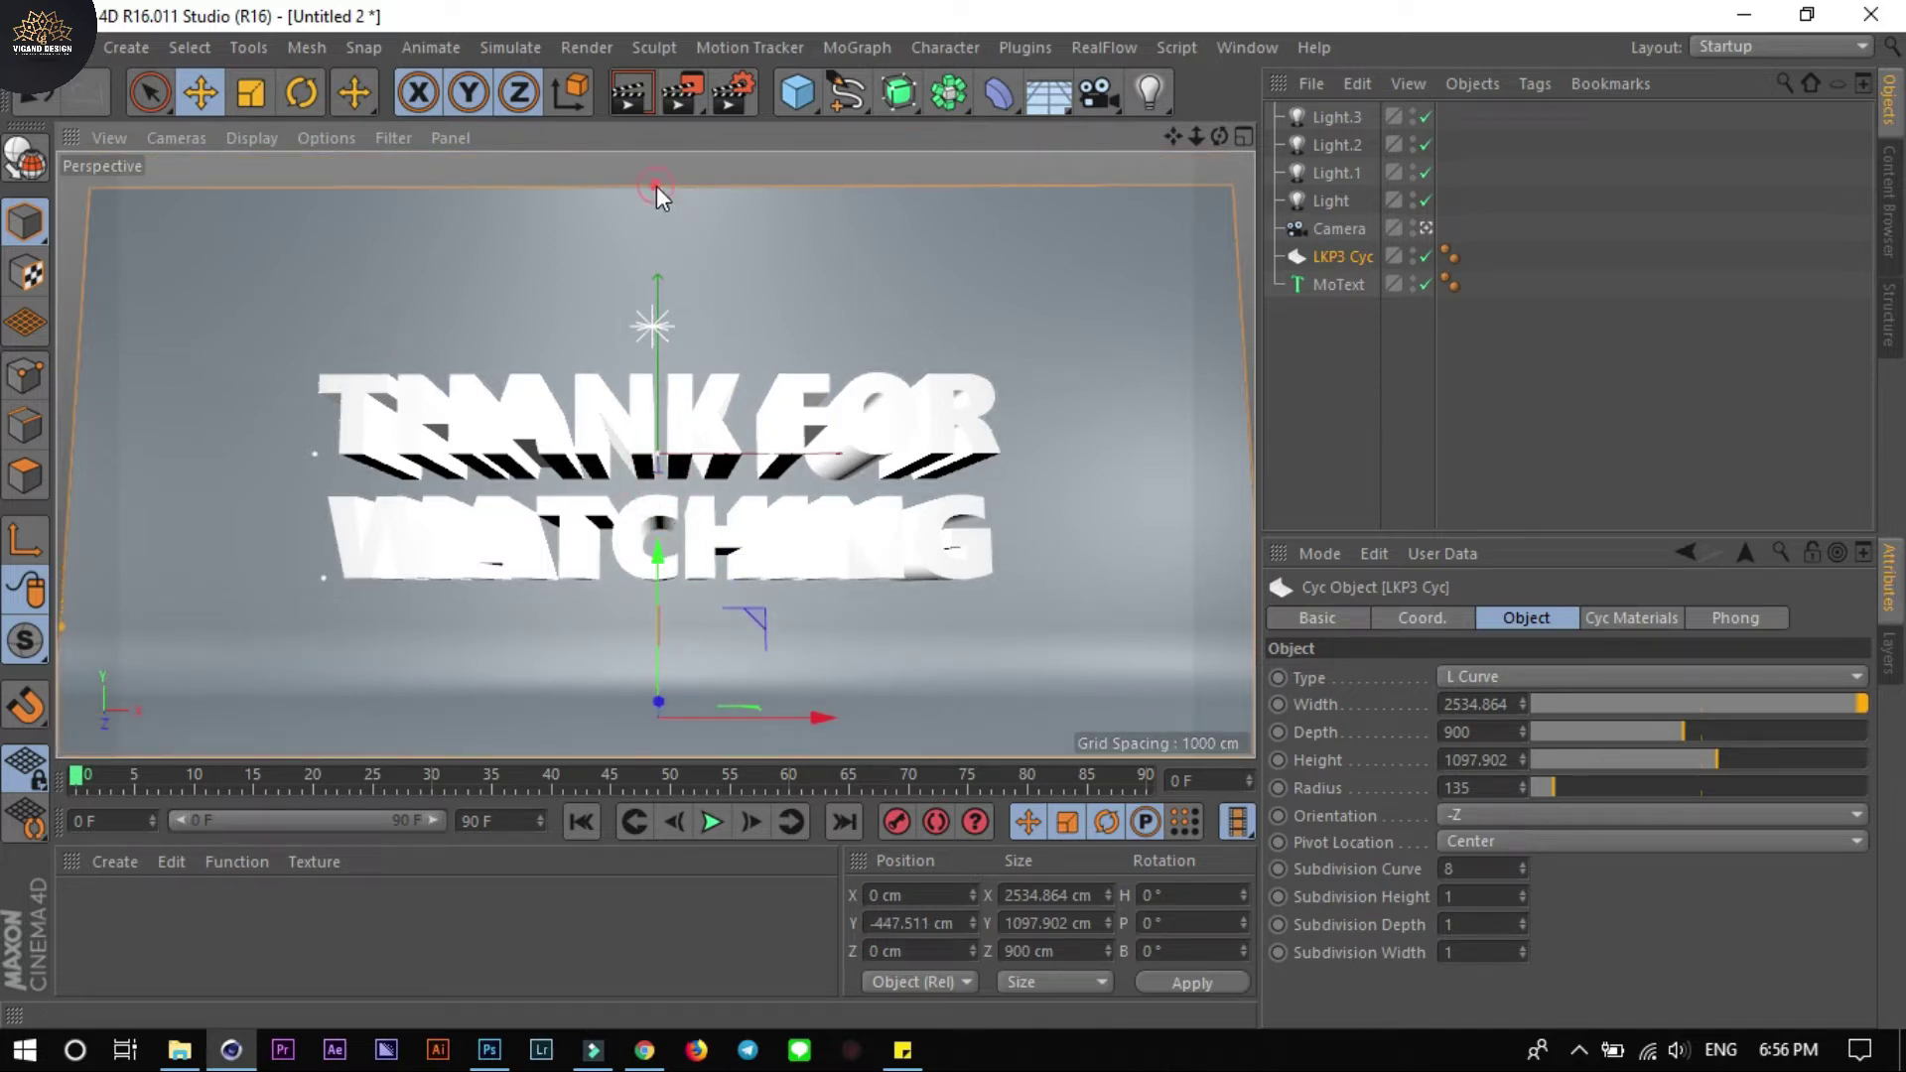
pyautogui.moveTo(657, 187); pyautogui.dragTo(652, 164)
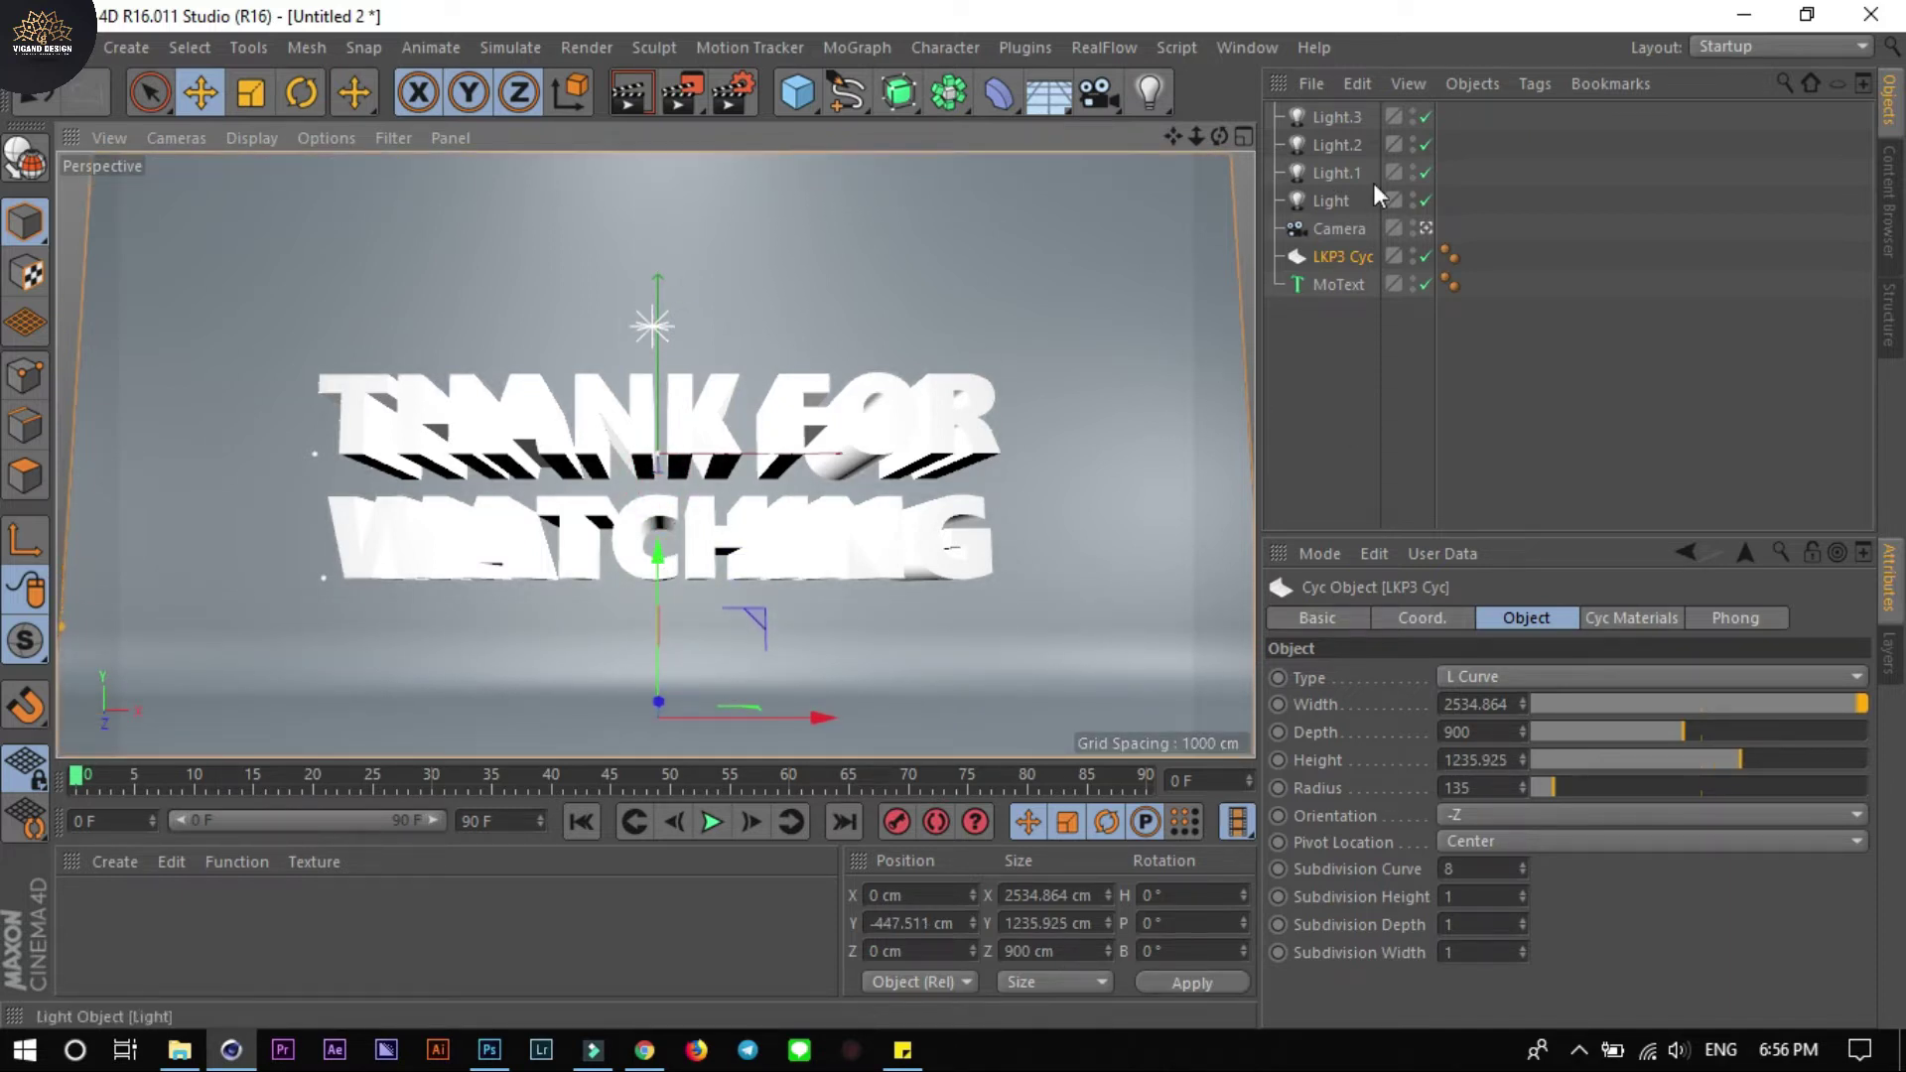
# Set both the MoText start and end caps to 5 cm Fillet Caps
pyautogui.click(1336, 285)
pyautogui.click(1475, 618)
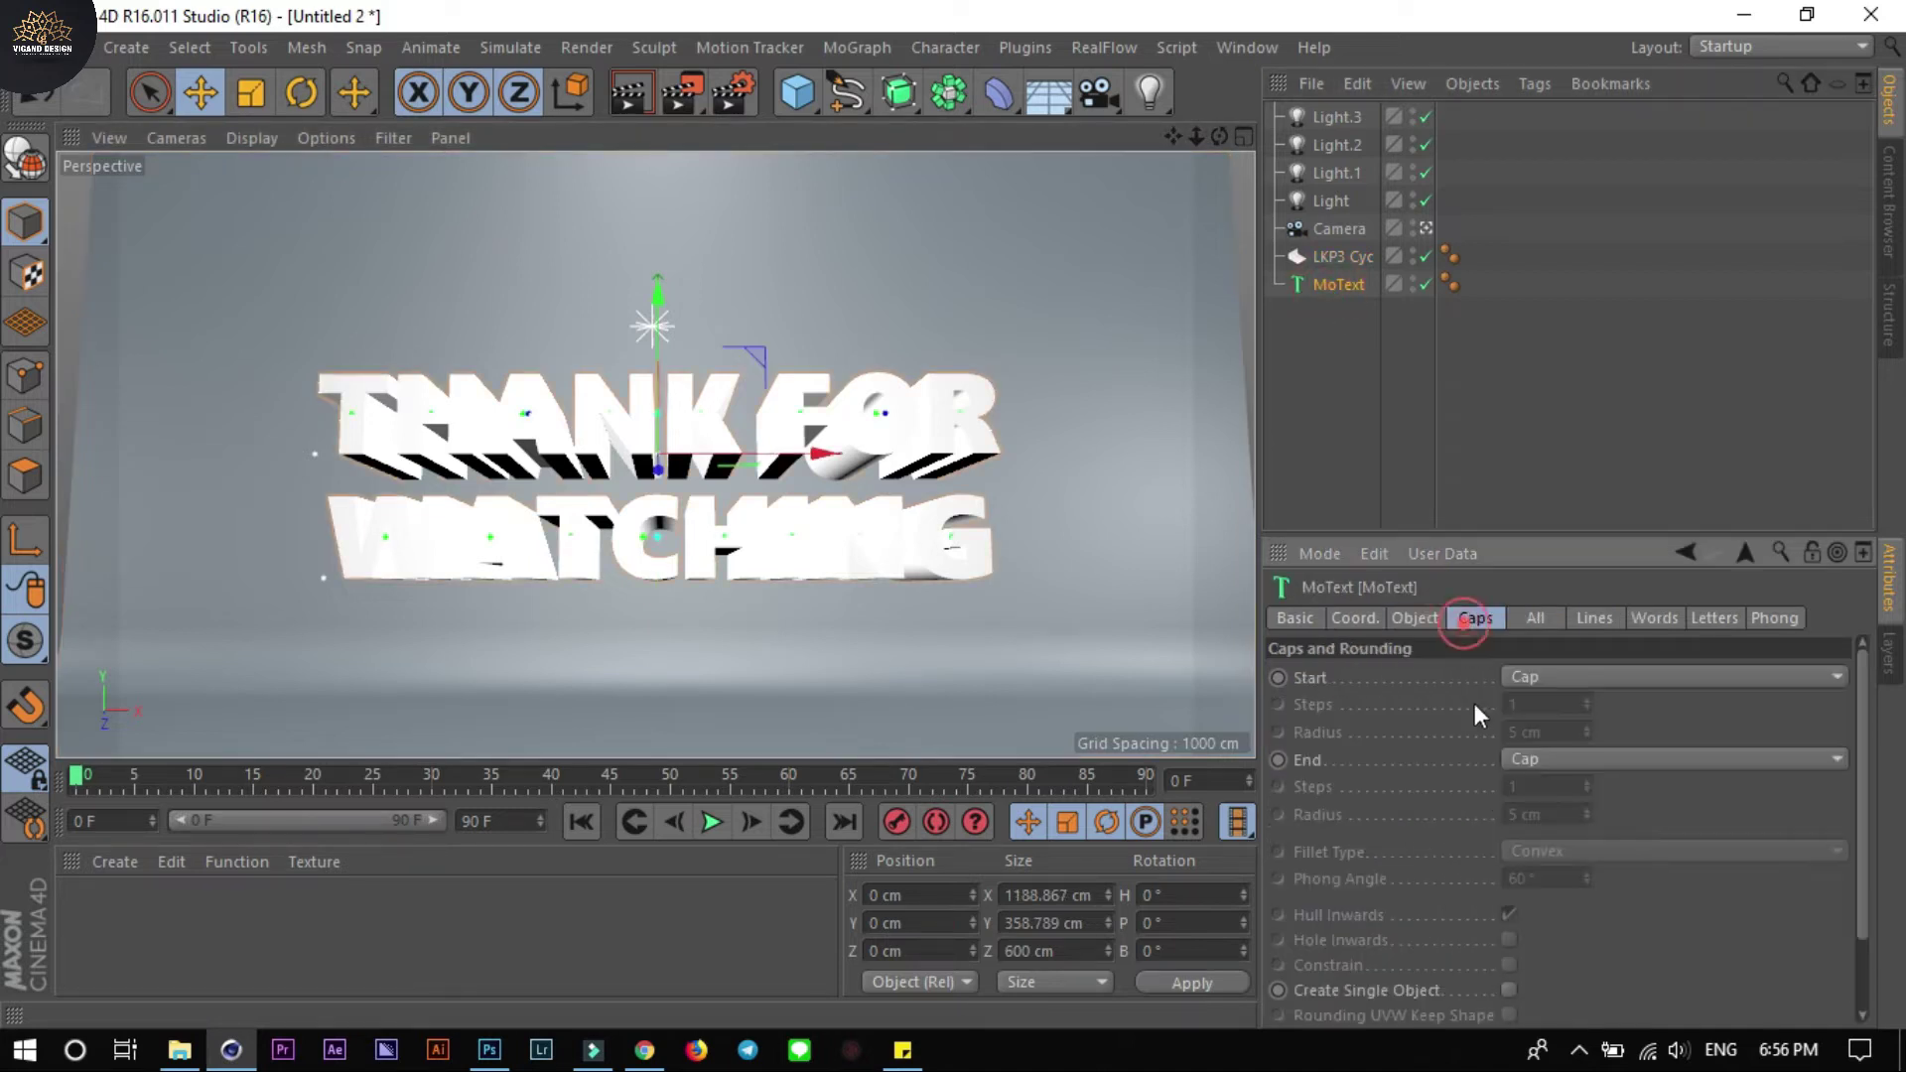
pyautogui.click(1528, 680)
pyautogui.click(1547, 788)
pyautogui.click(1539, 761)
pyautogui.click(1545, 864)
pyautogui.doubleClick(1547, 816)
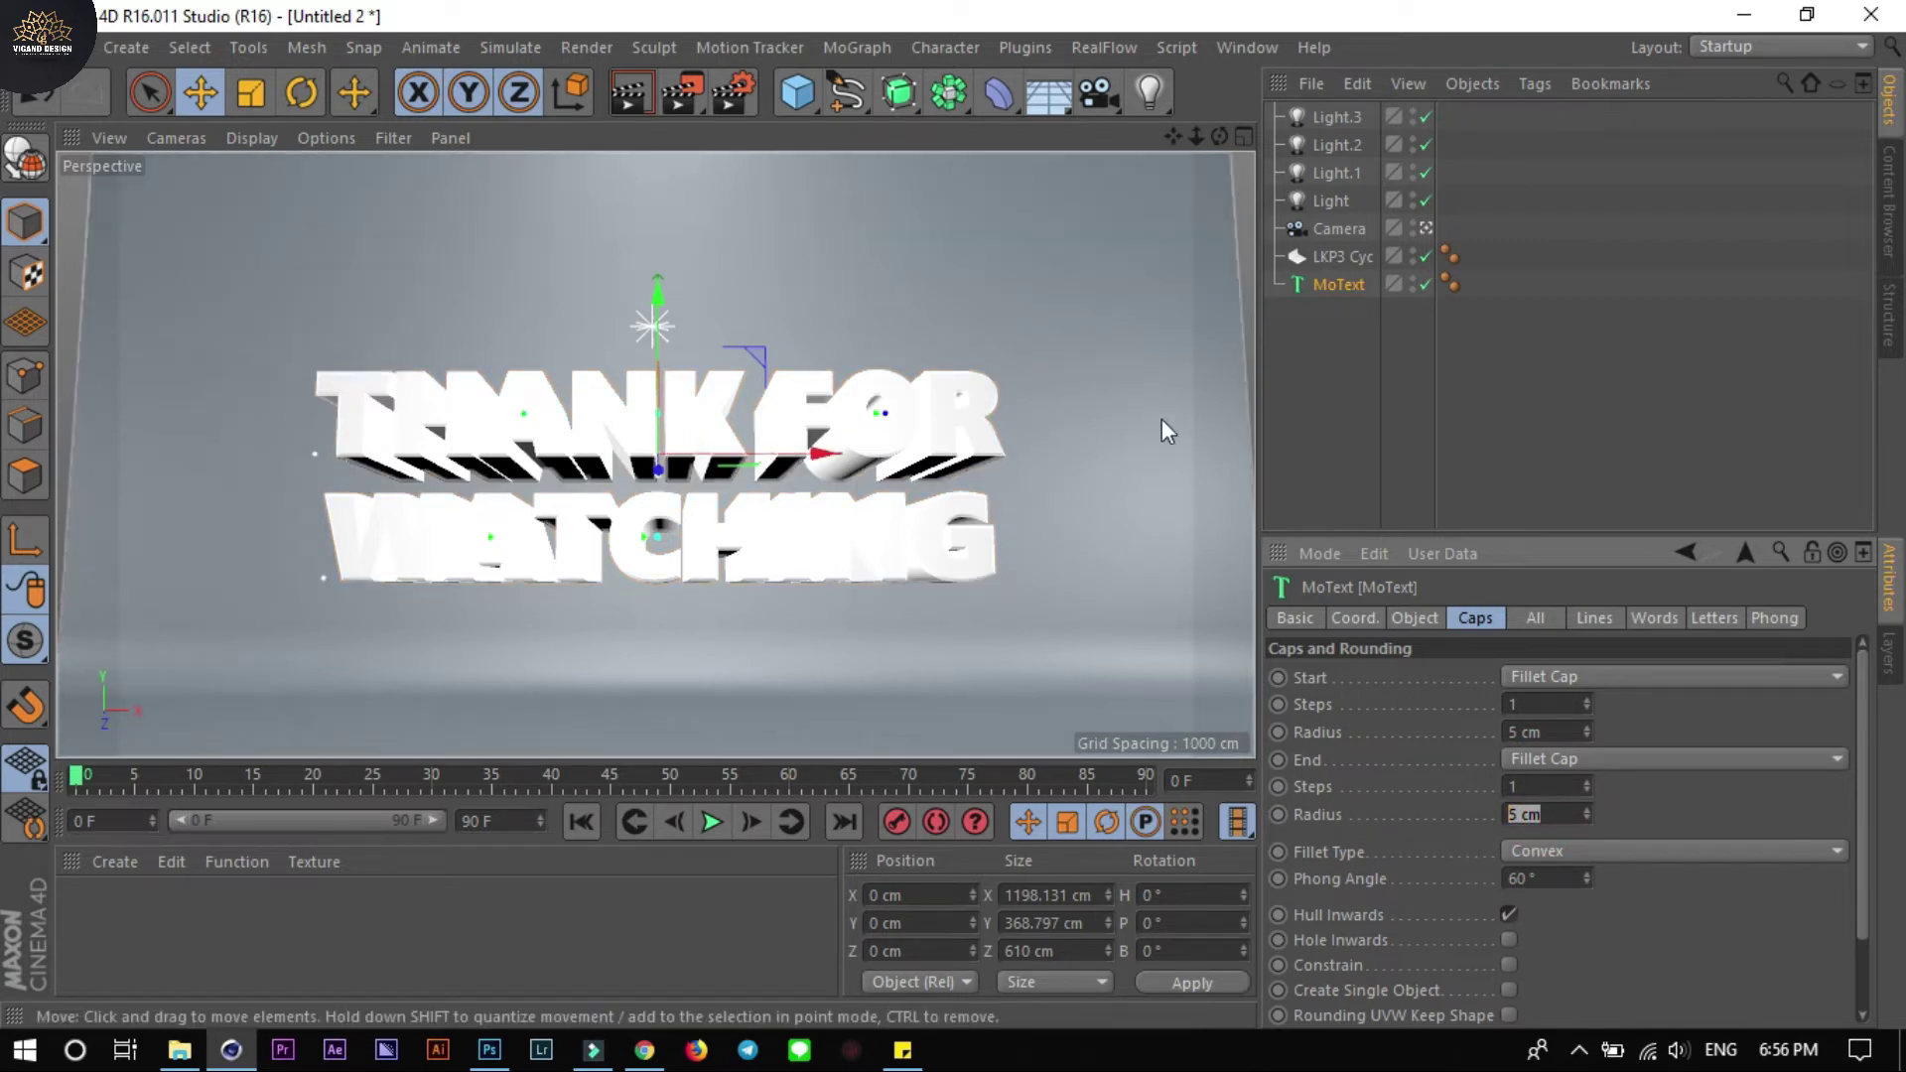
# Create material Mat with the yellow-black stripe texture, Circle sampling and no reflectance
pyautogui.click(246, 939)
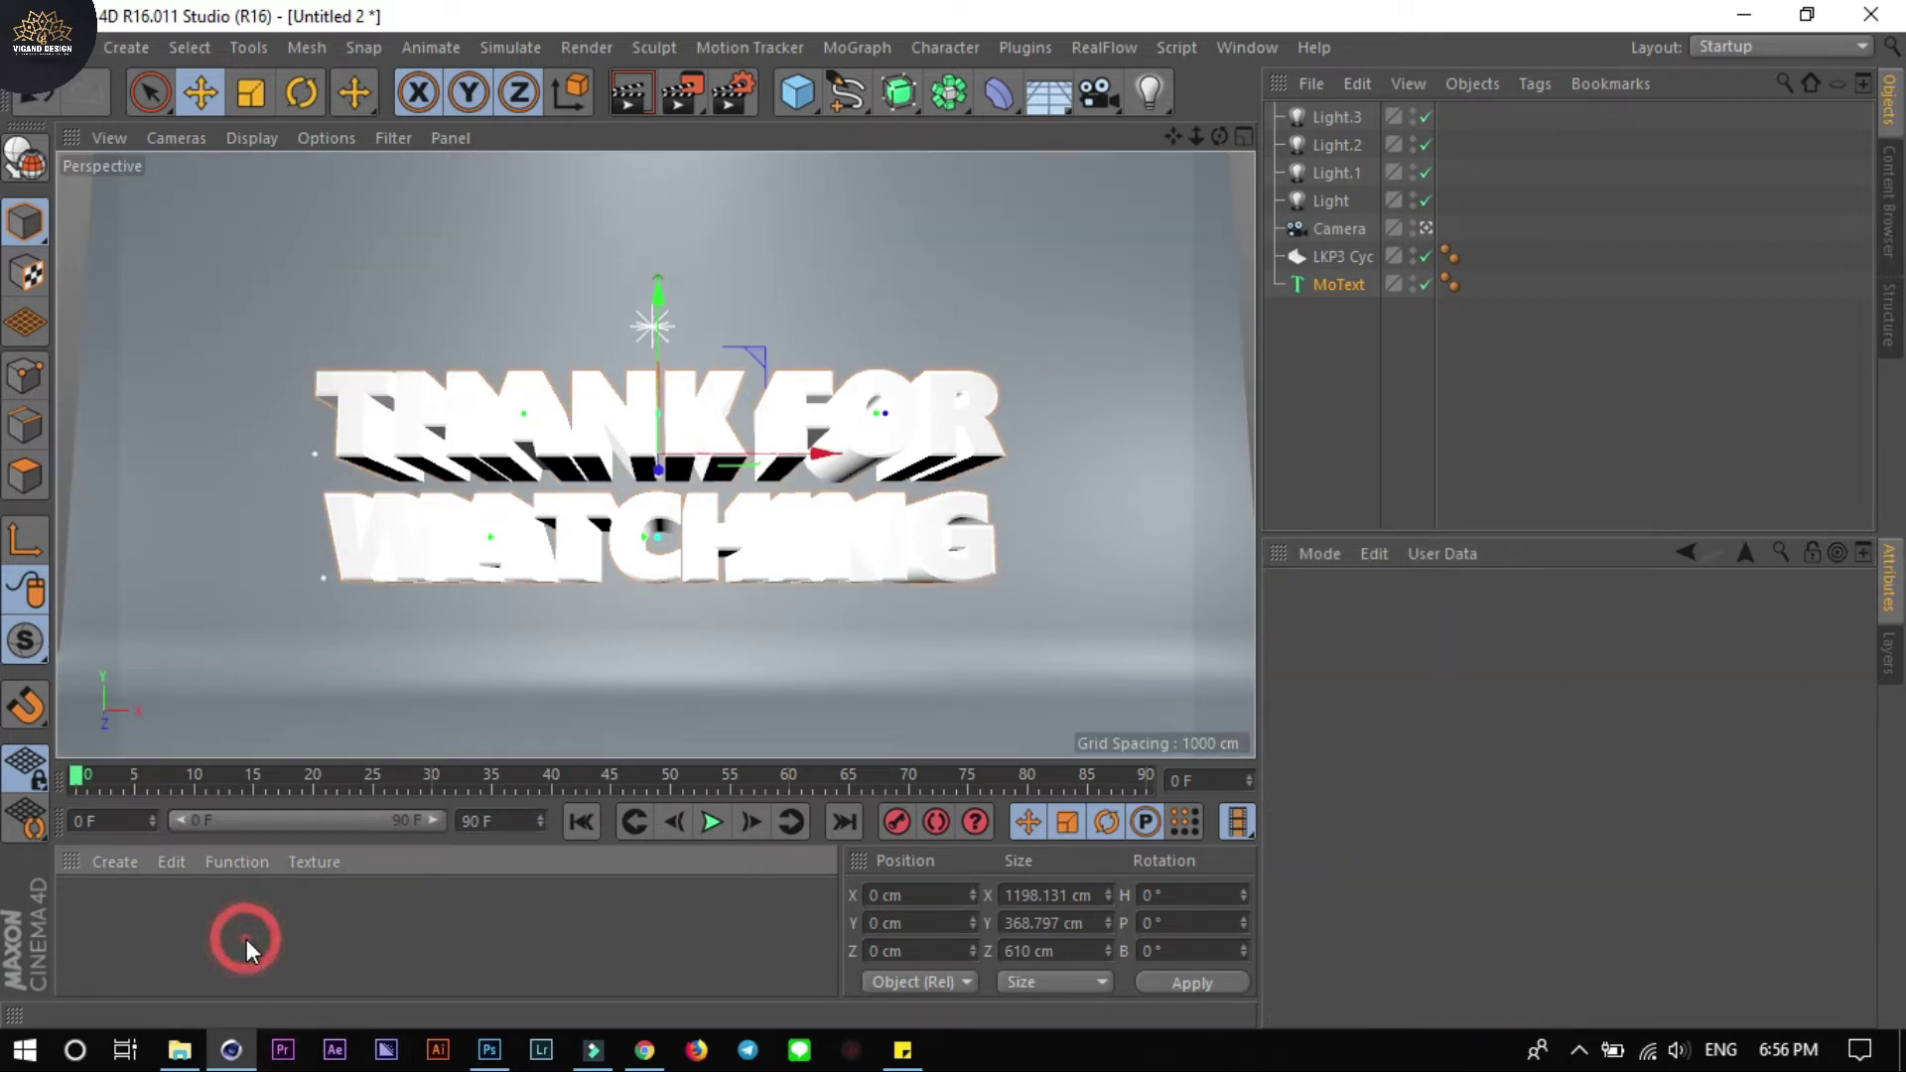
pyautogui.doubleClick(169, 907)
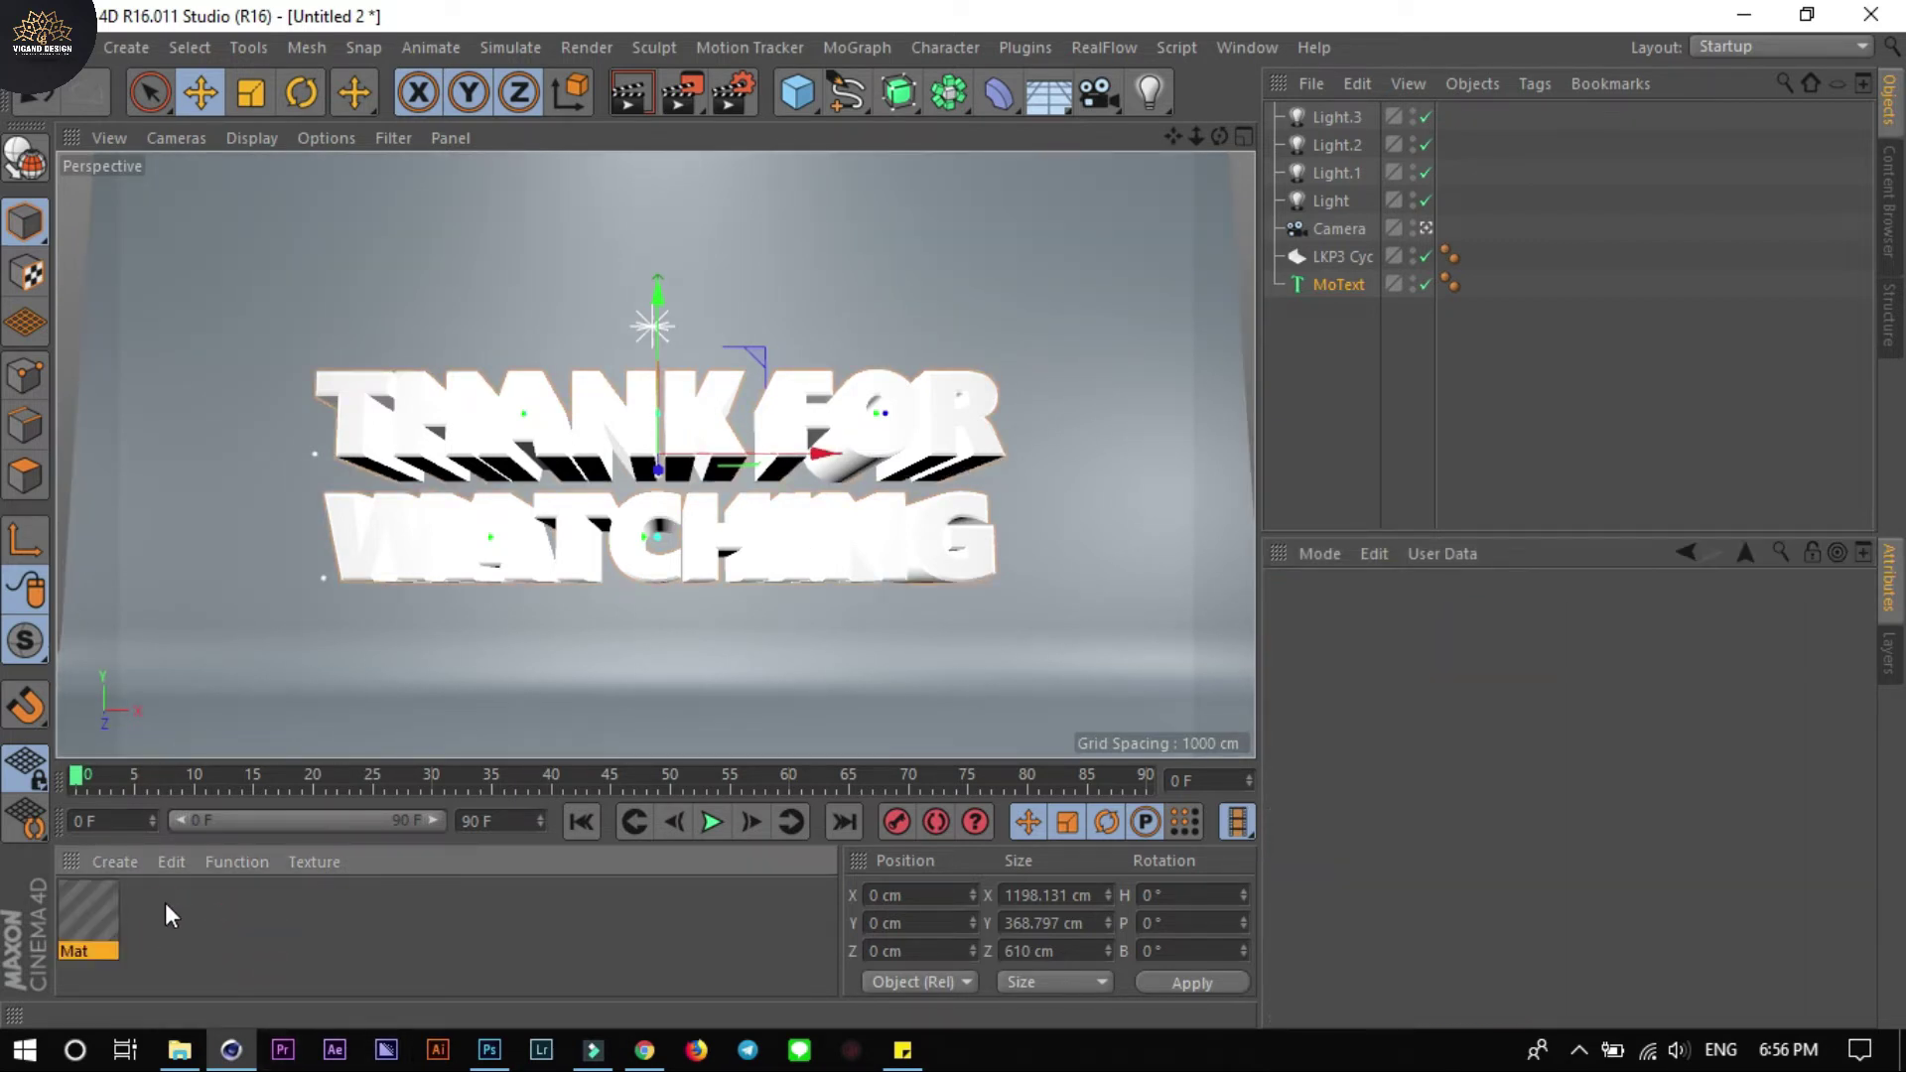
pyautogui.doubleClick(99, 908)
pyautogui.click(980, 413)
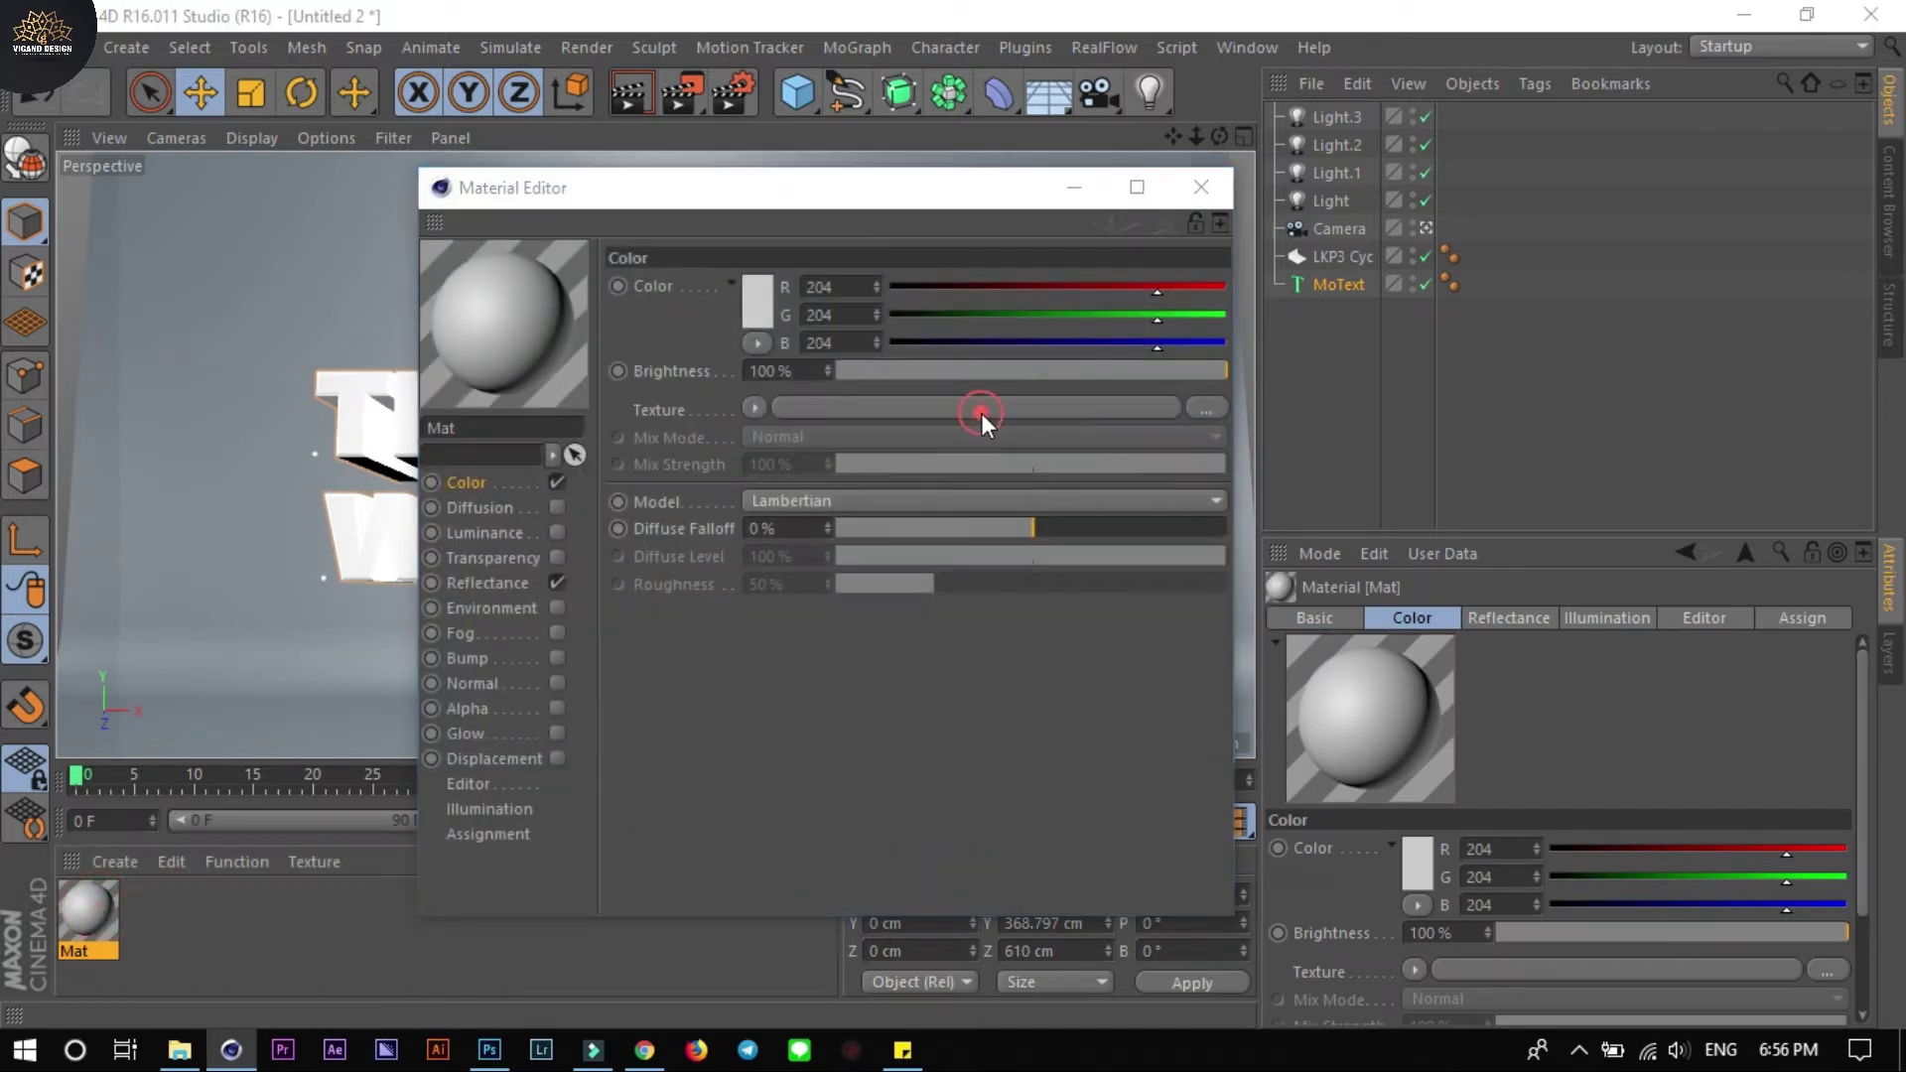
pyautogui.doubleClick(890, 224)
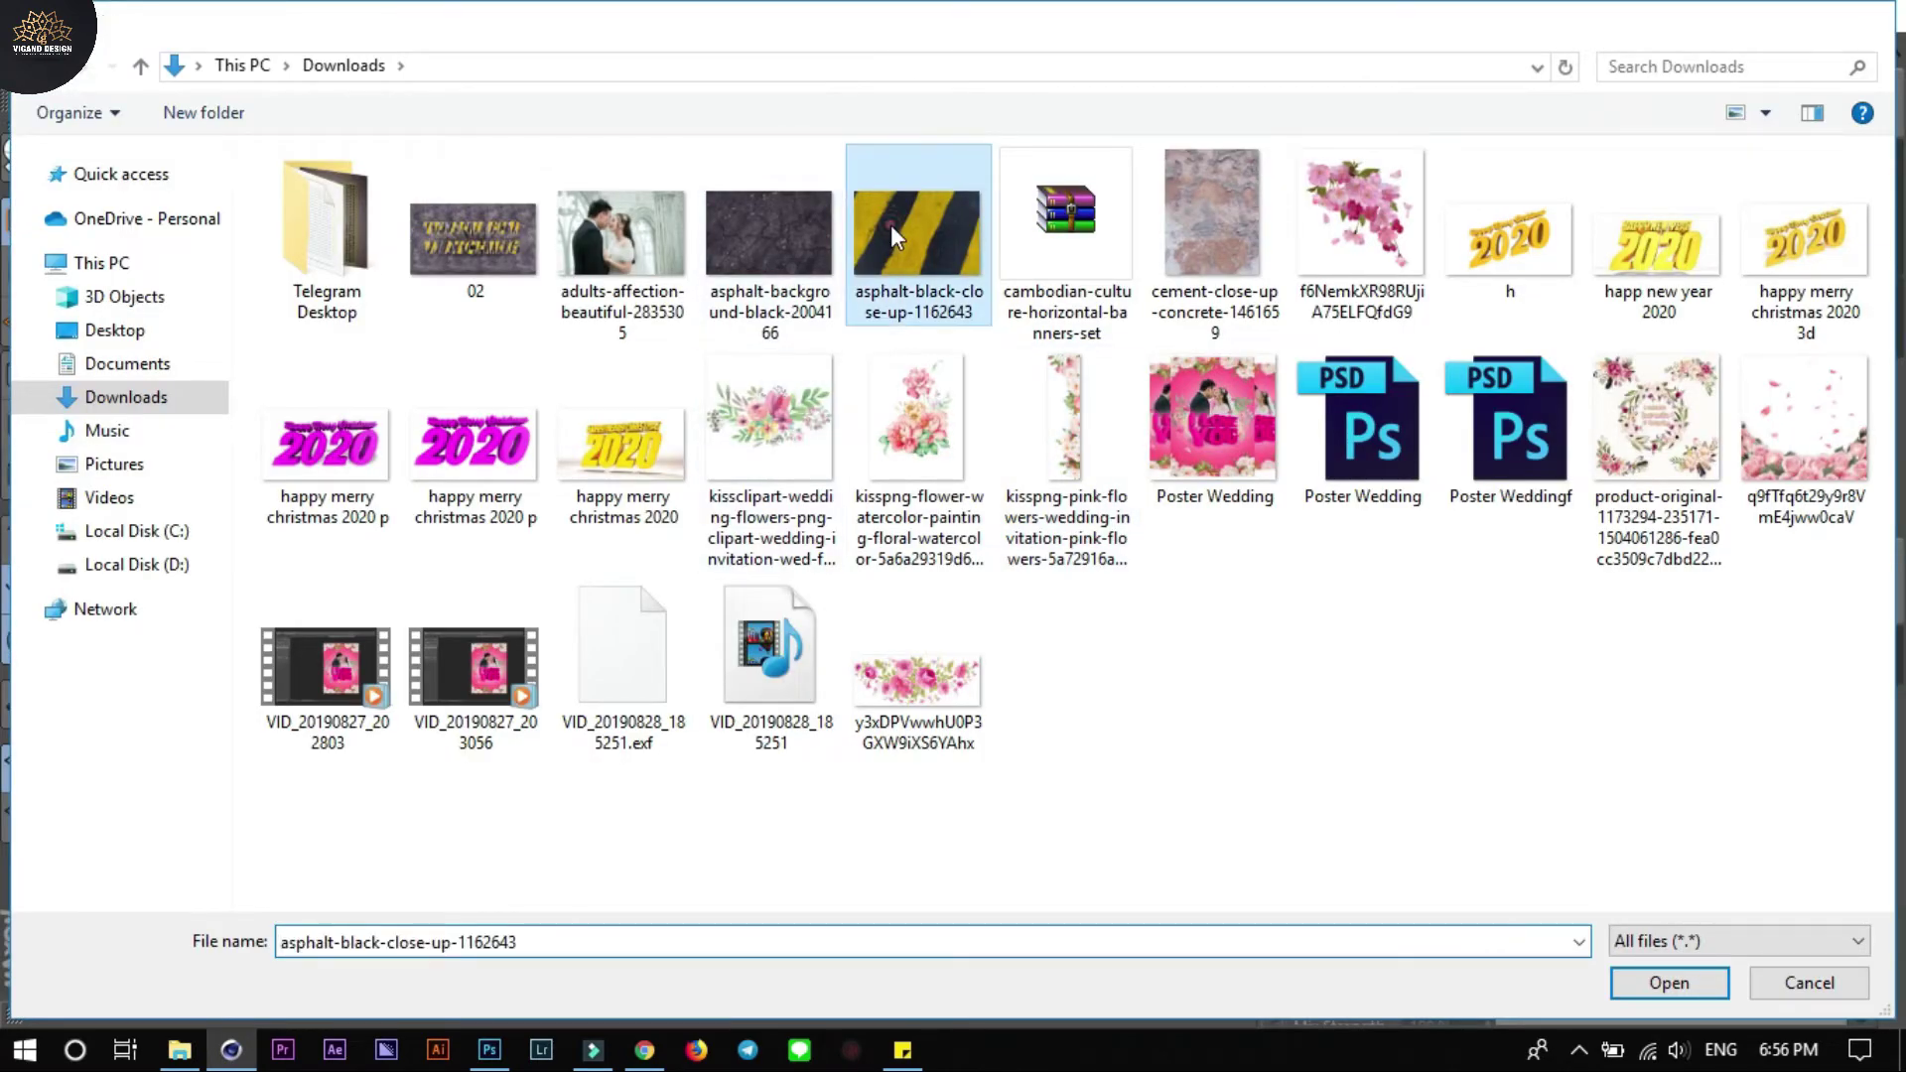
pyautogui.click(1083, 621)
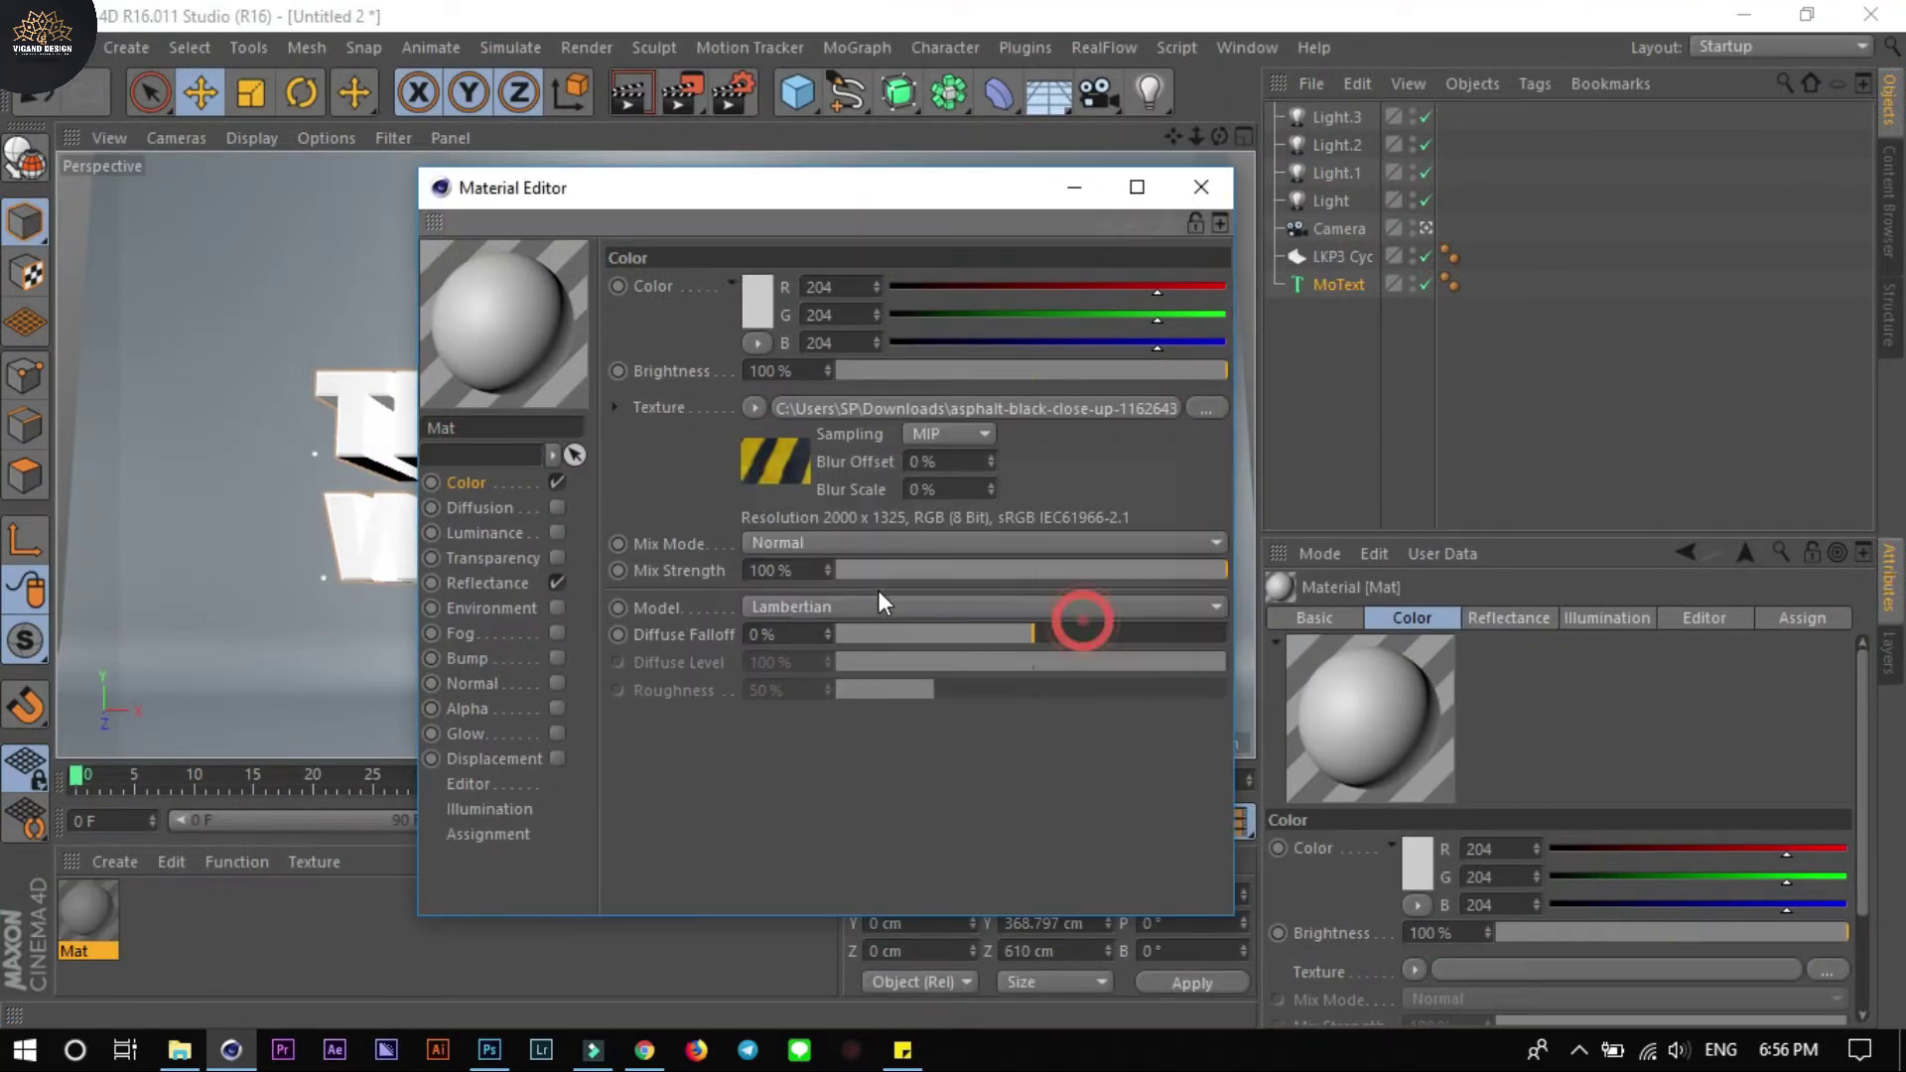
pyautogui.click(929, 434)
pyautogui.click(955, 492)
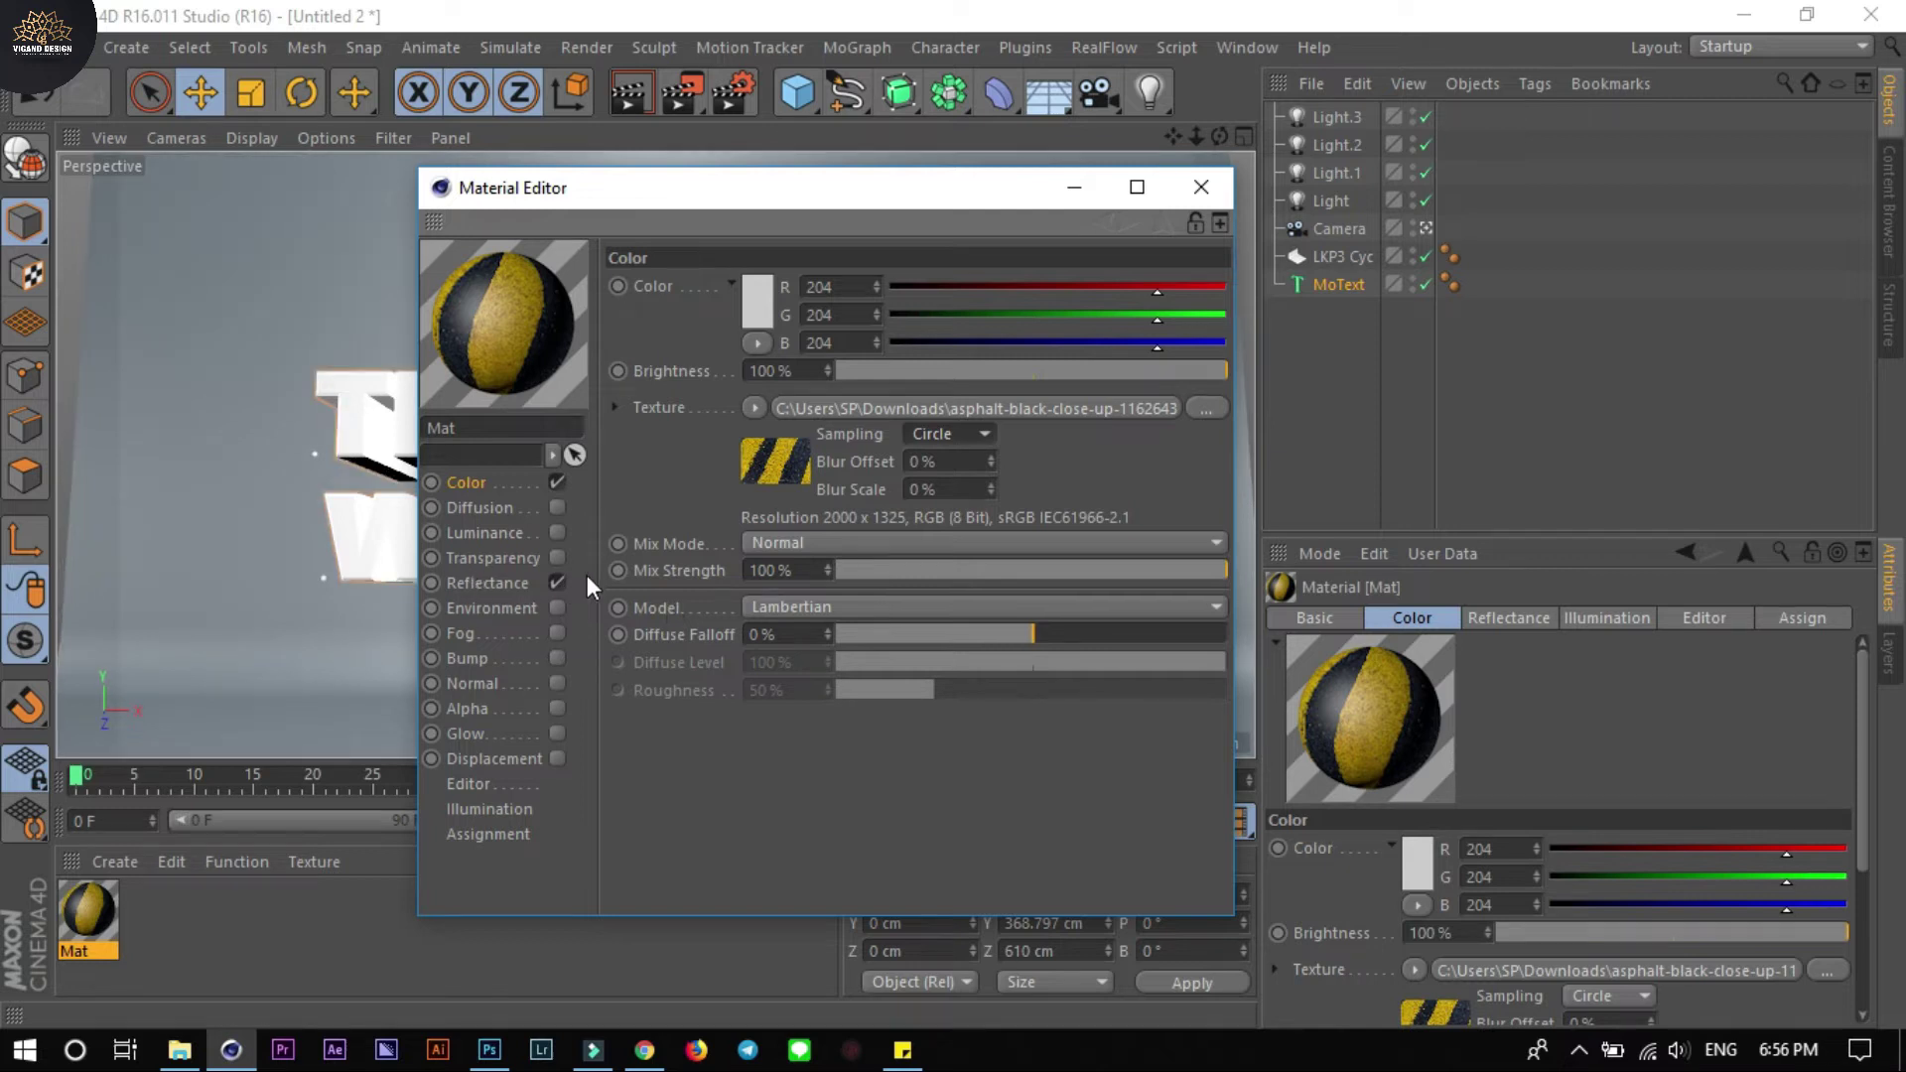
pyautogui.click(558, 583)
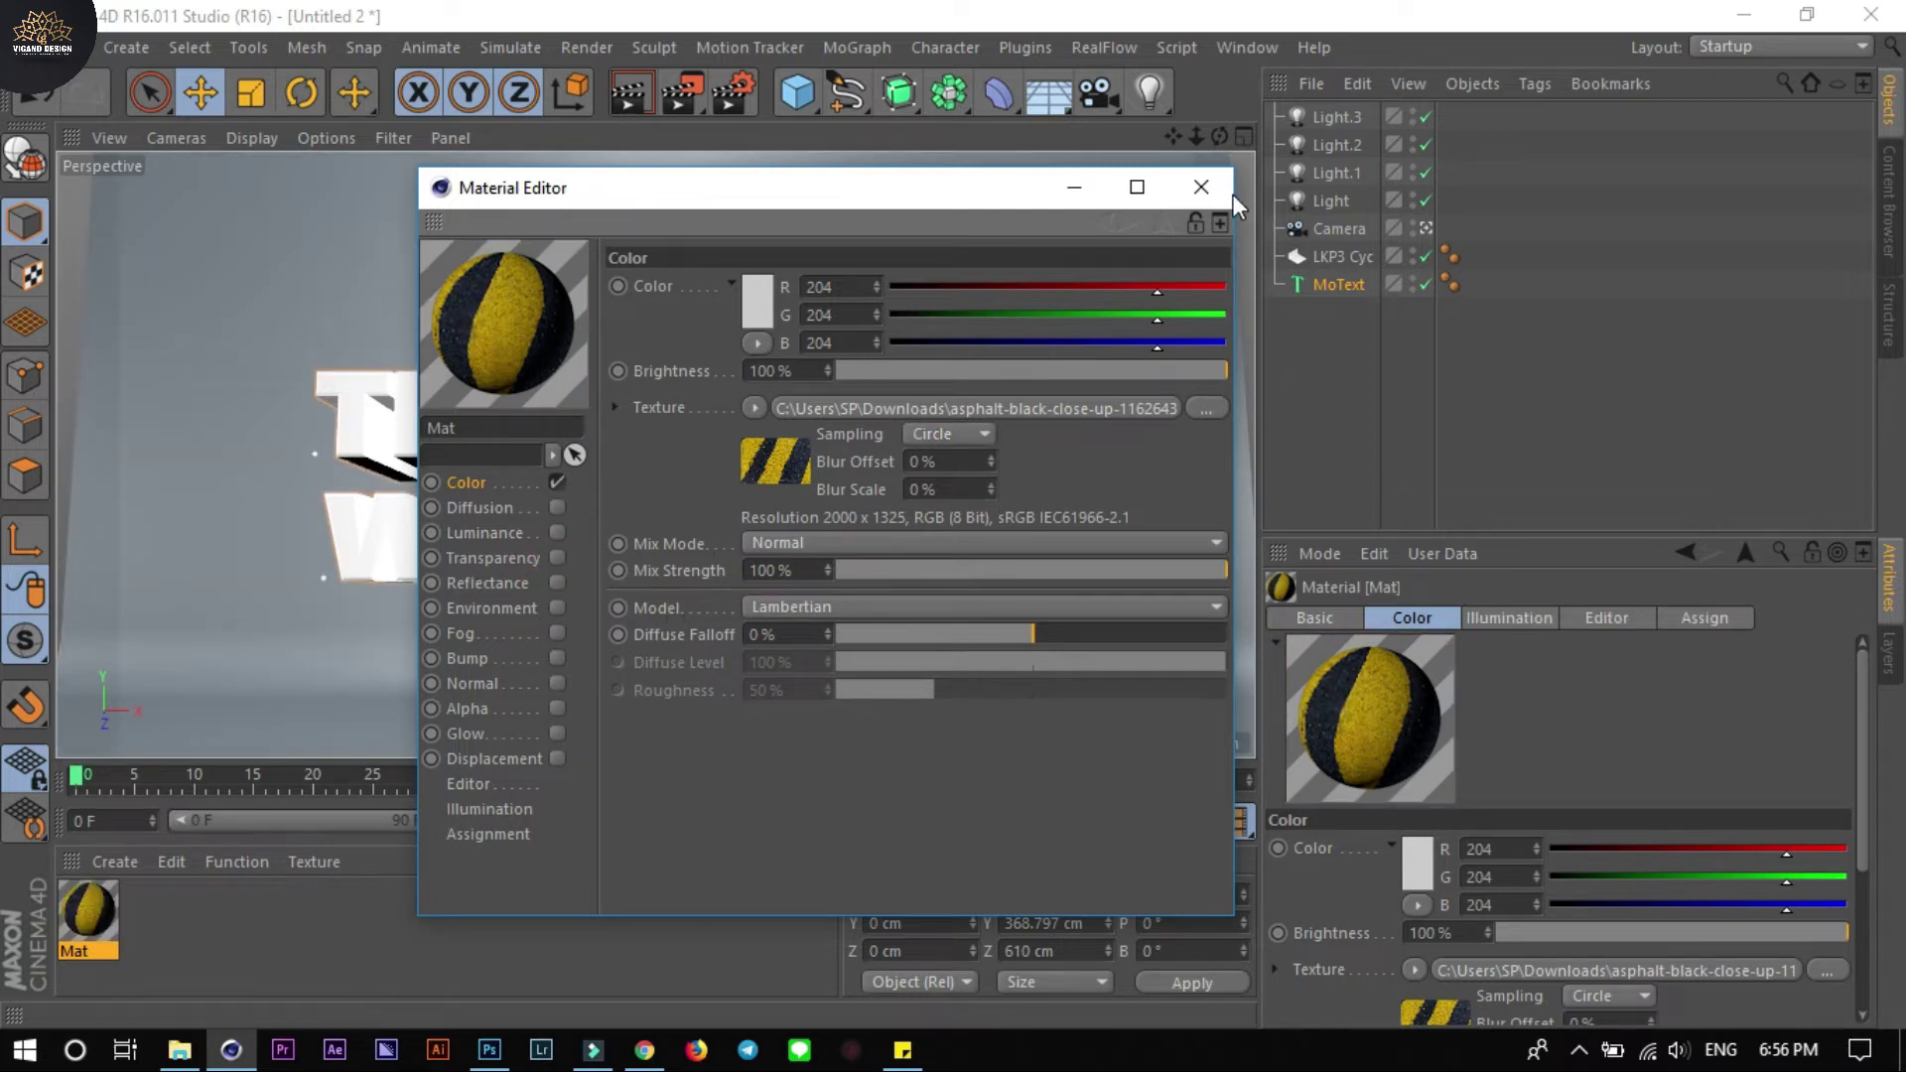
pyautogui.click(1227, 193)
# Duplicate it as Mat.1 textured with the black asphalt background image
pyautogui.keyDown('ctrl'); pyautogui.moveTo(114, 910); pyautogui.dragTo(216, 915); pyautogui.keyUp('ctrl')
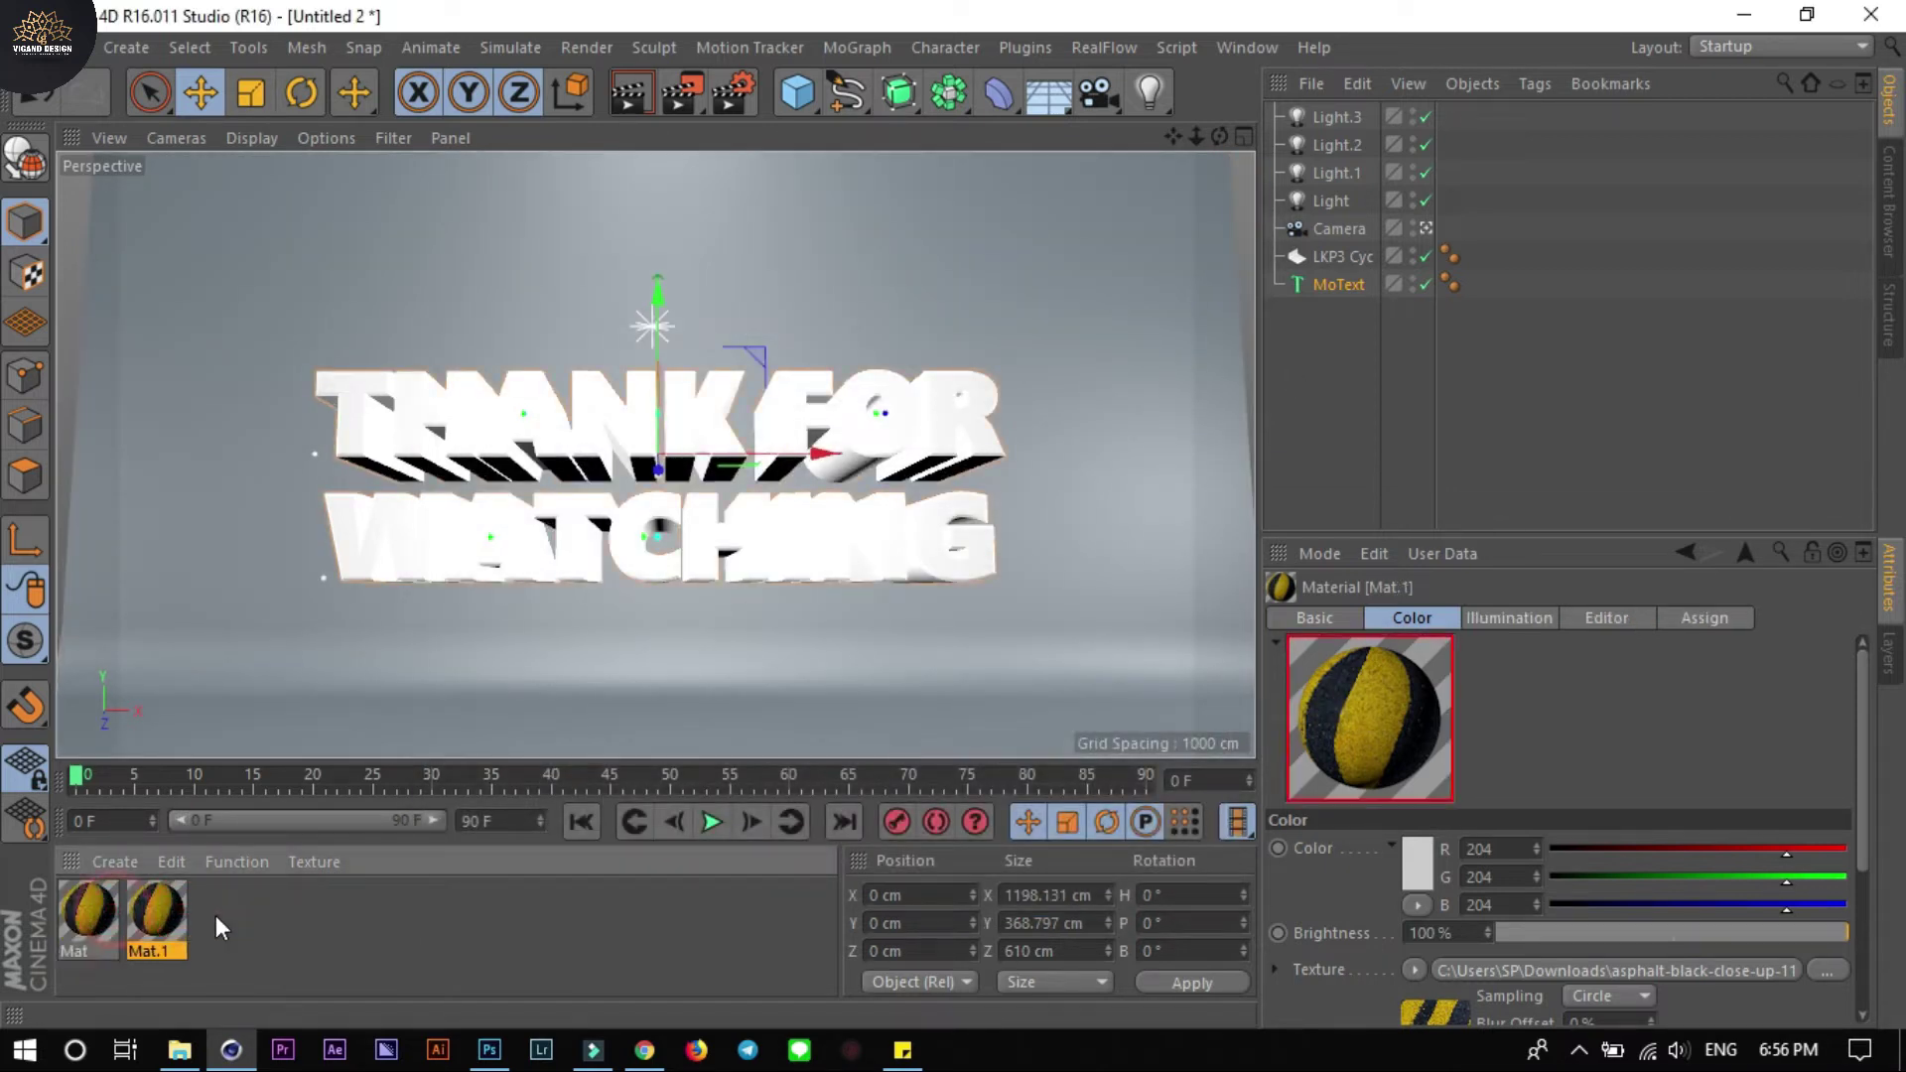
pyautogui.doubleClick(167, 908)
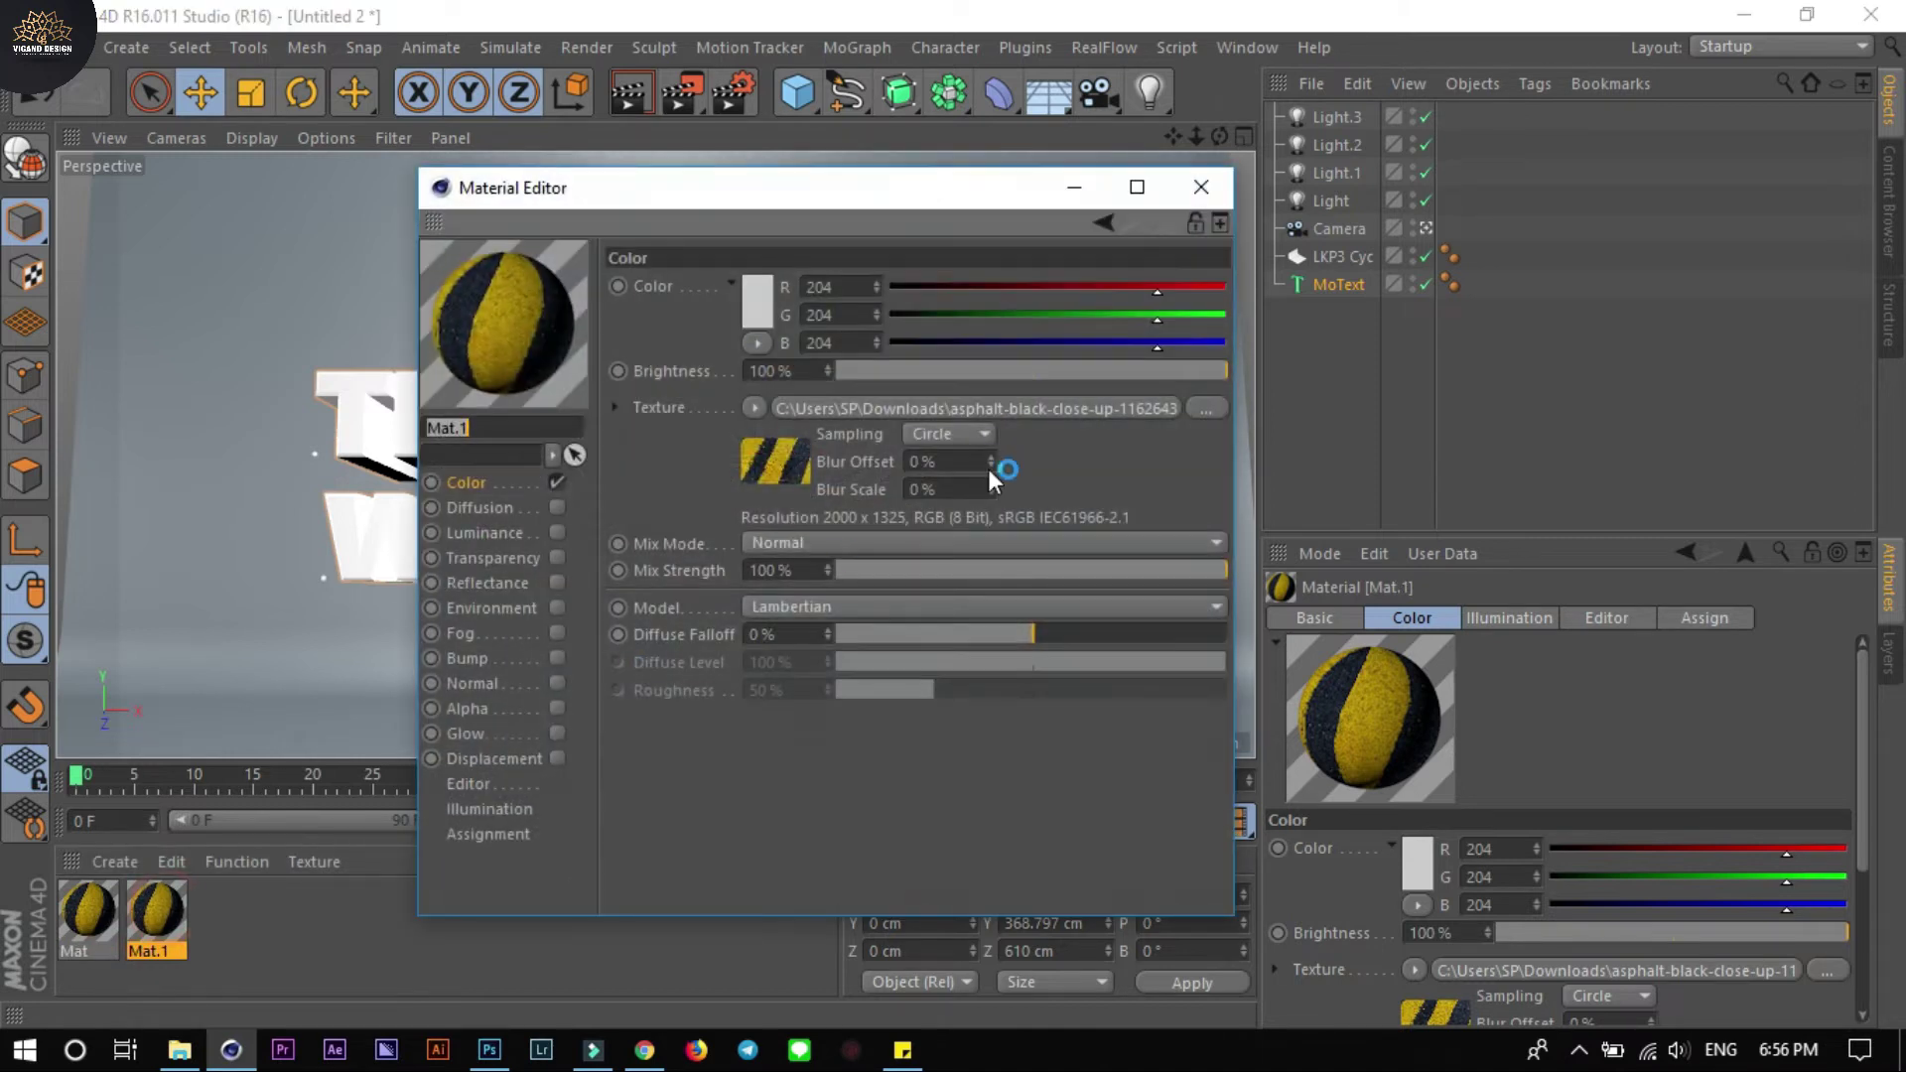
pyautogui.click(1206, 408)
pyautogui.click(792, 260)
pyautogui.doubleClick(791, 252)
pyautogui.click(1107, 623)
pyautogui.click(1200, 190)
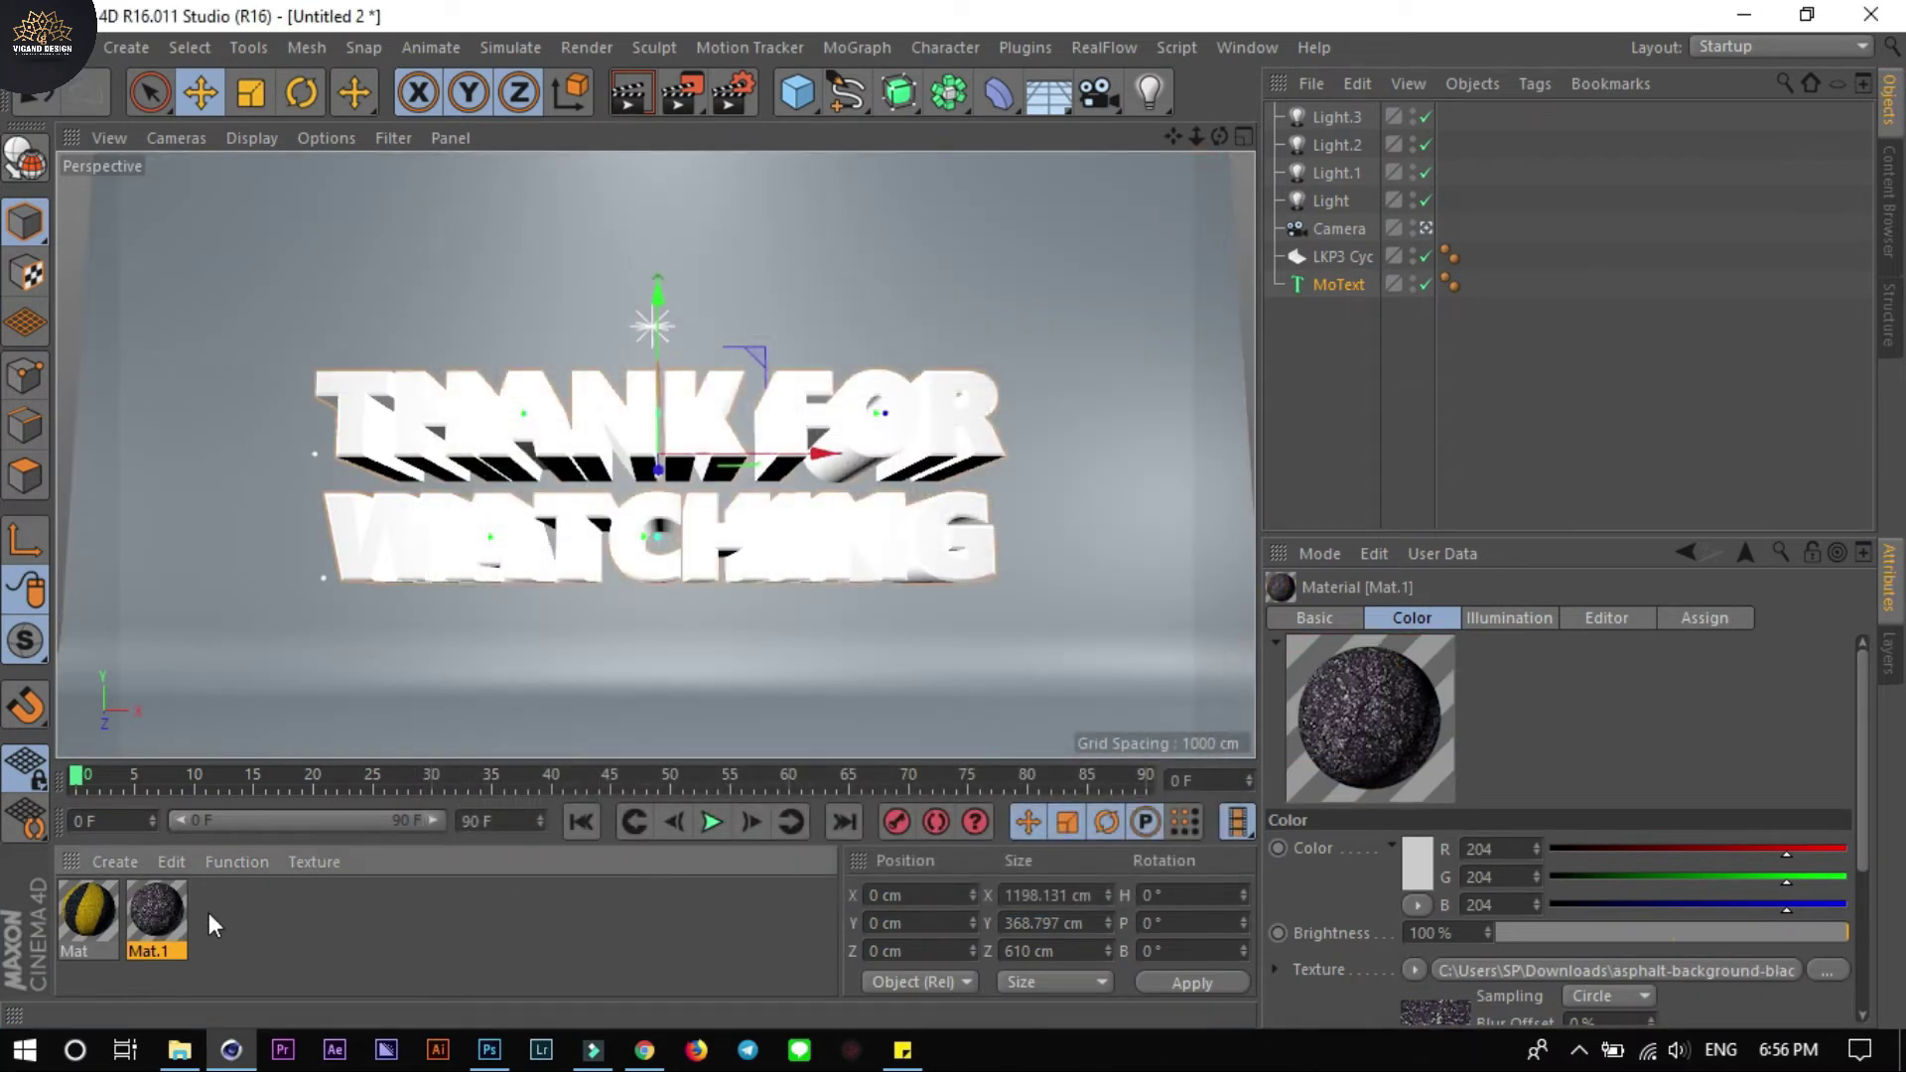
# Duplicate Mat.1 as Mat.2 textured with the cement close-up concrete image
pyautogui.keyDown('ctrl'); pyautogui.moveTo(139, 896); pyautogui.dragTo(318, 917); pyautogui.keyUp('ctrl')
pyautogui.doubleClick(236, 902)
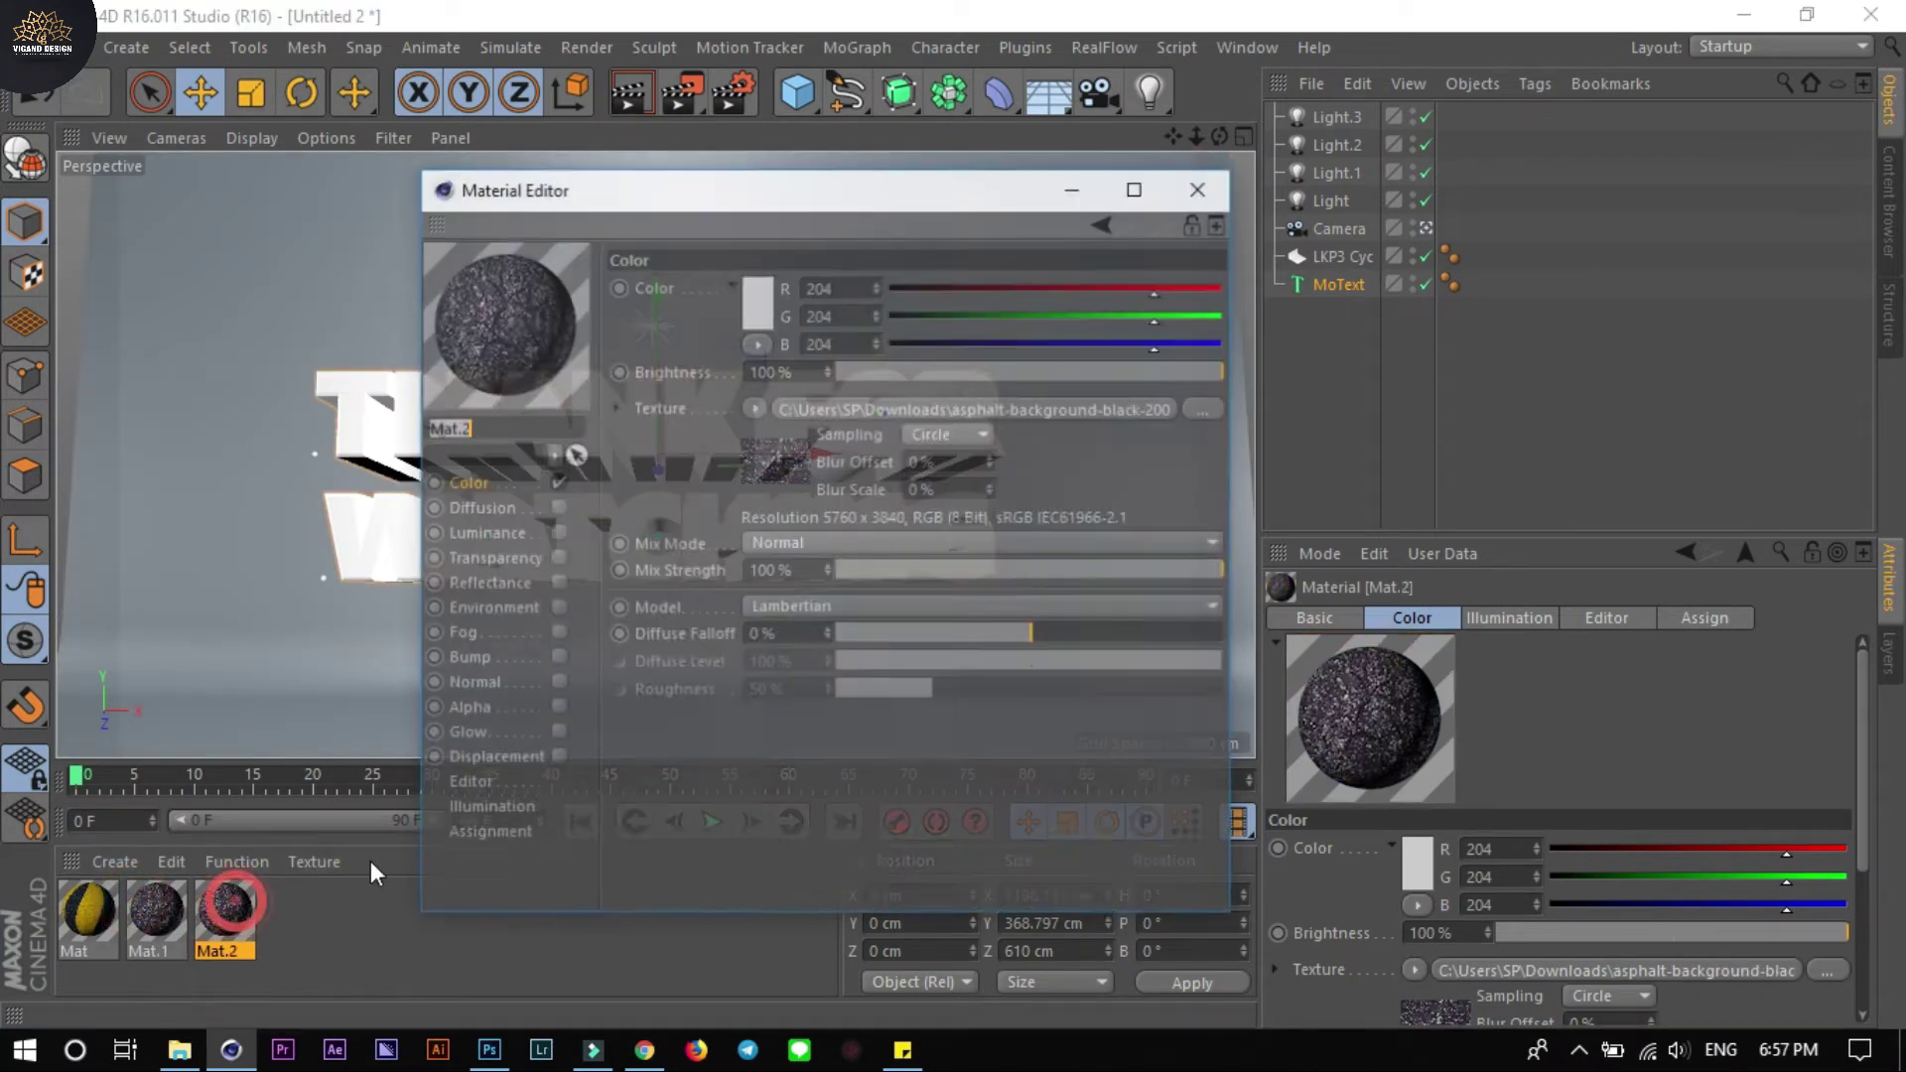
pyautogui.click(1214, 402)
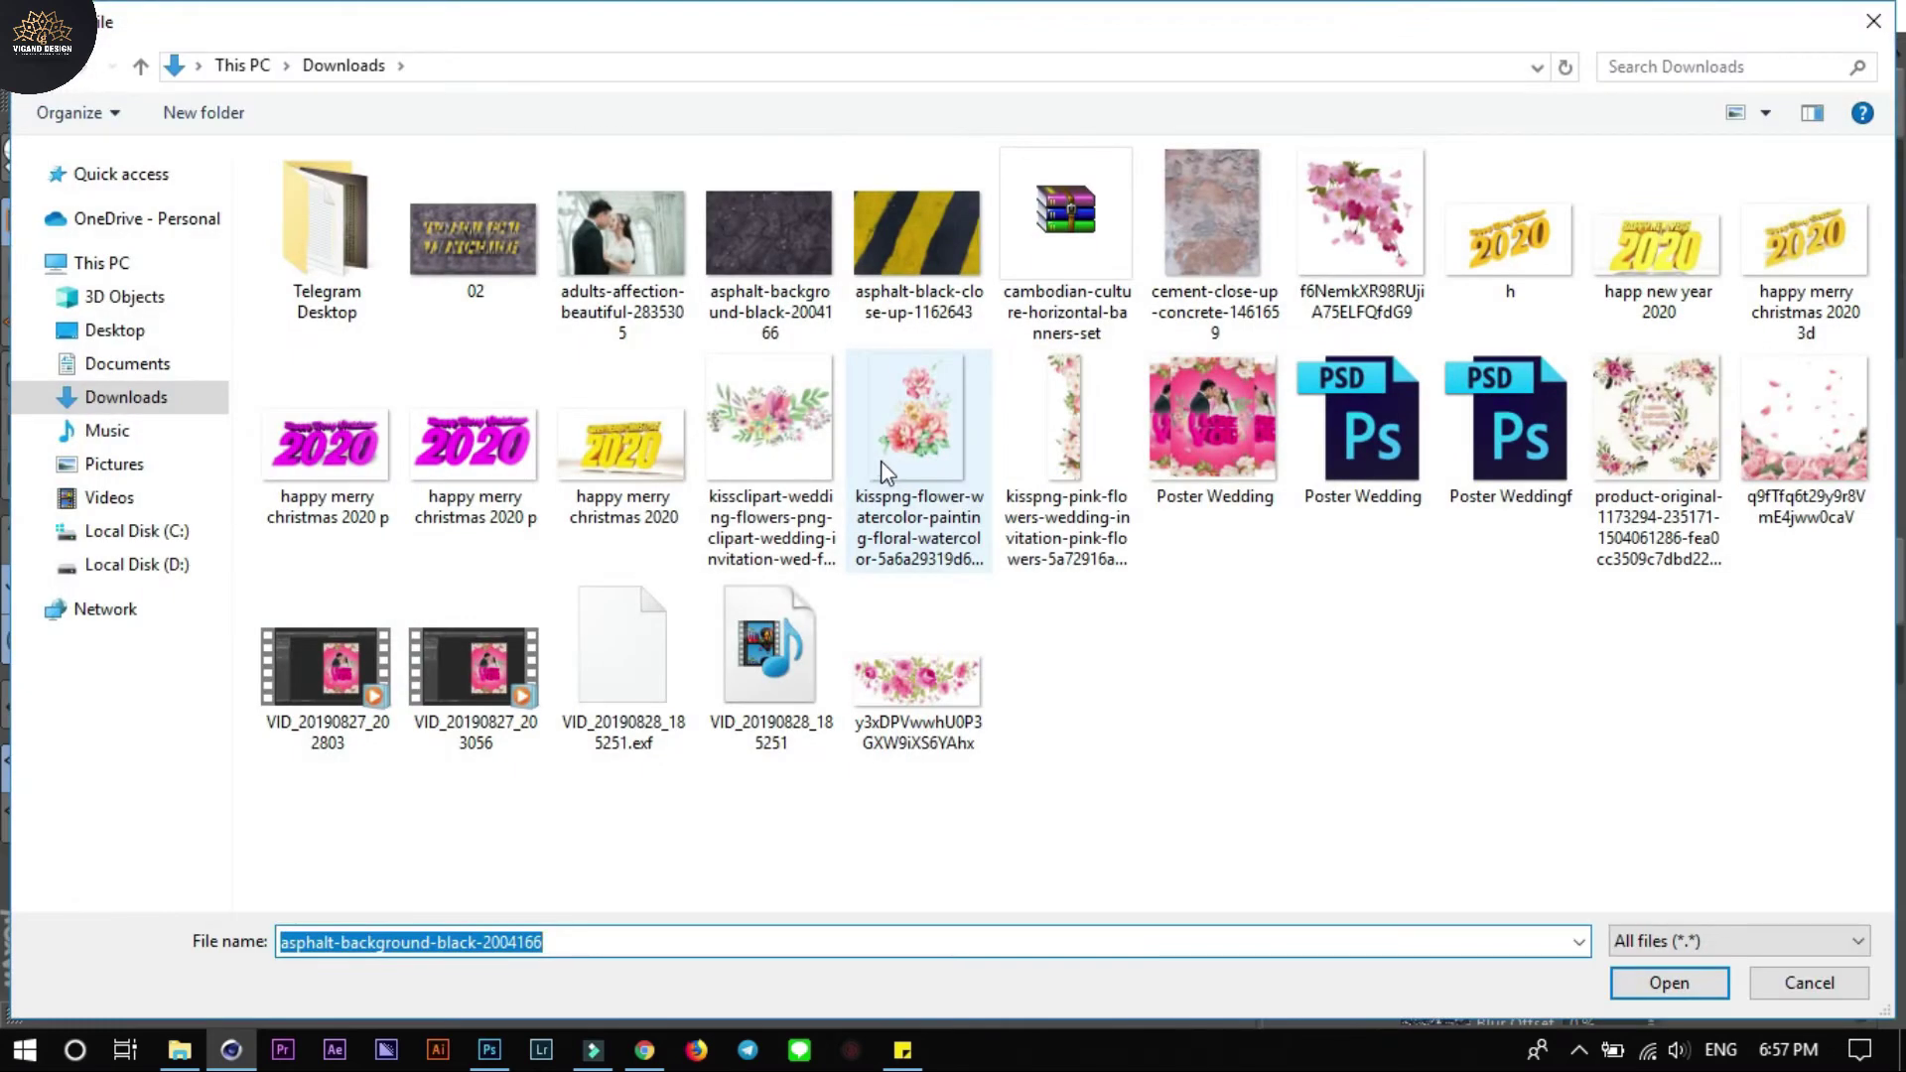
pyautogui.doubleClick(1231, 230)
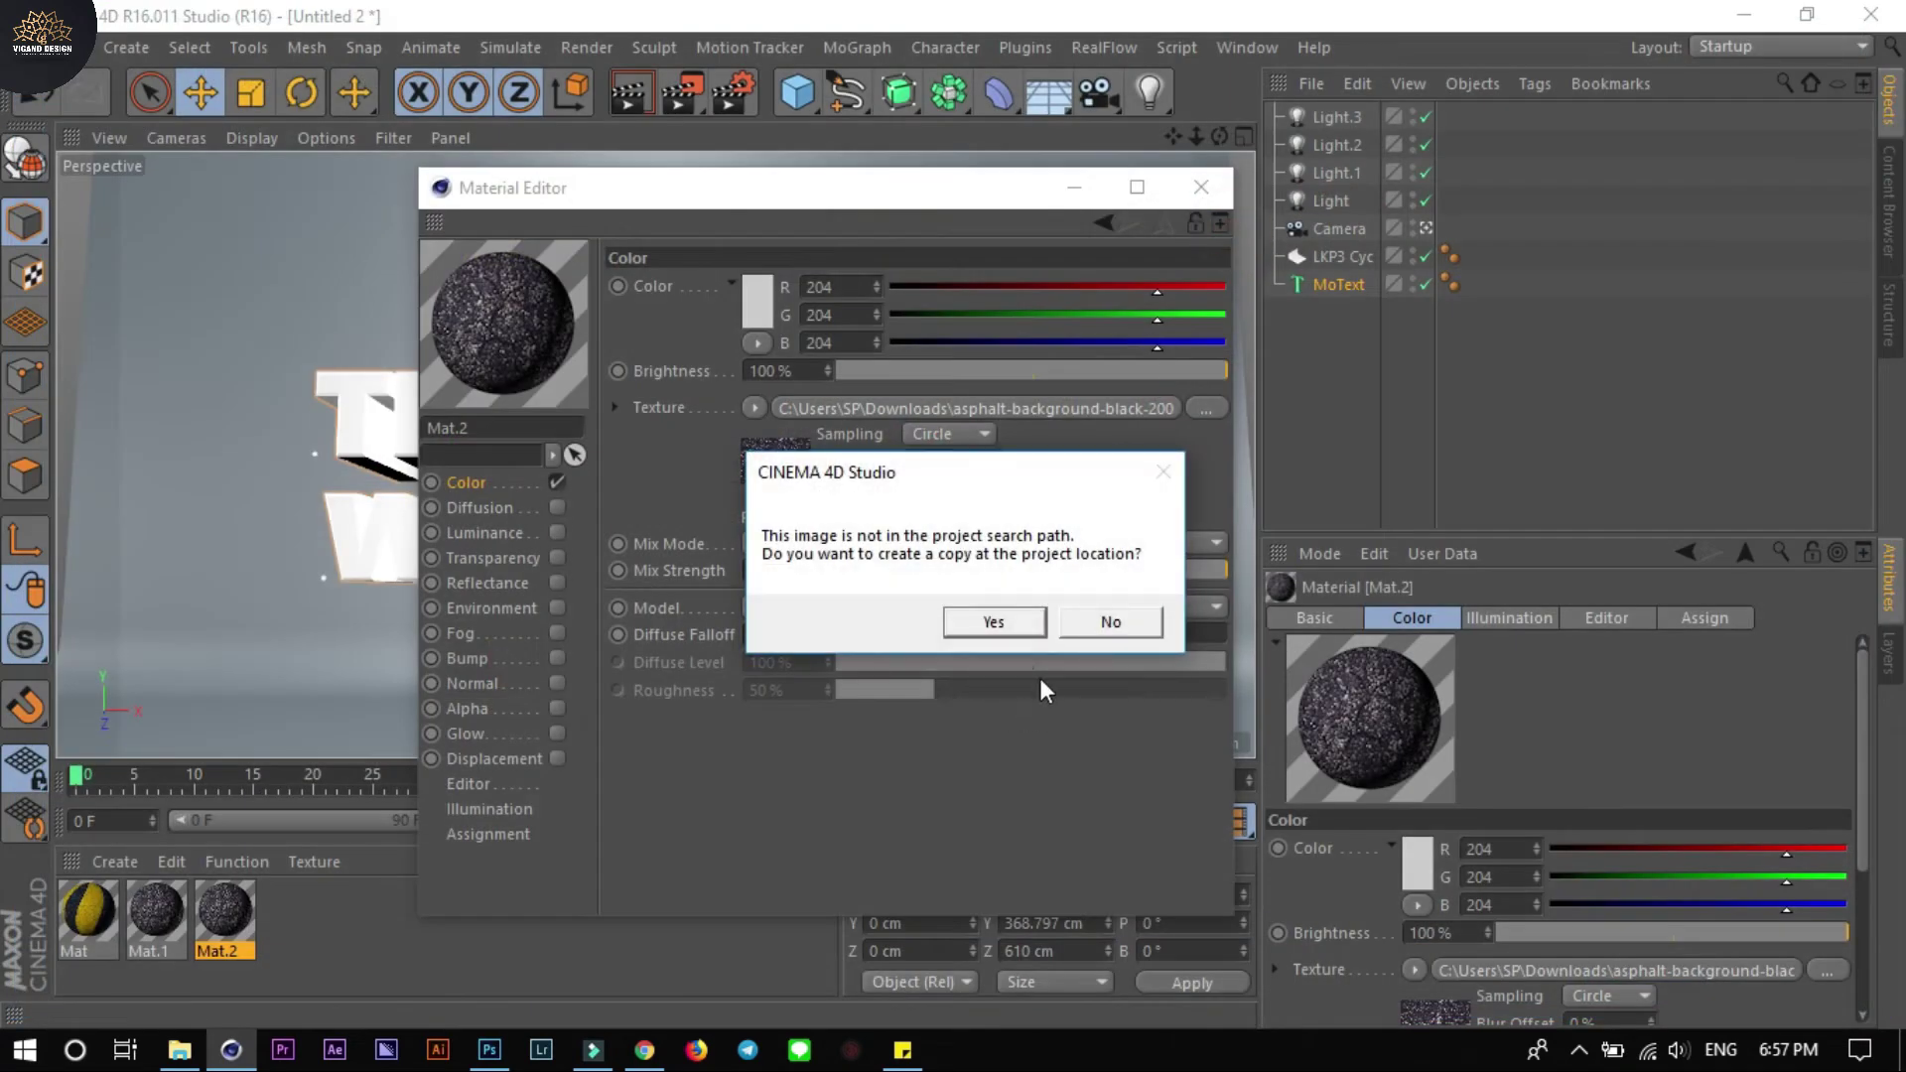
pyautogui.click(1104, 620)
pyautogui.click(1200, 192)
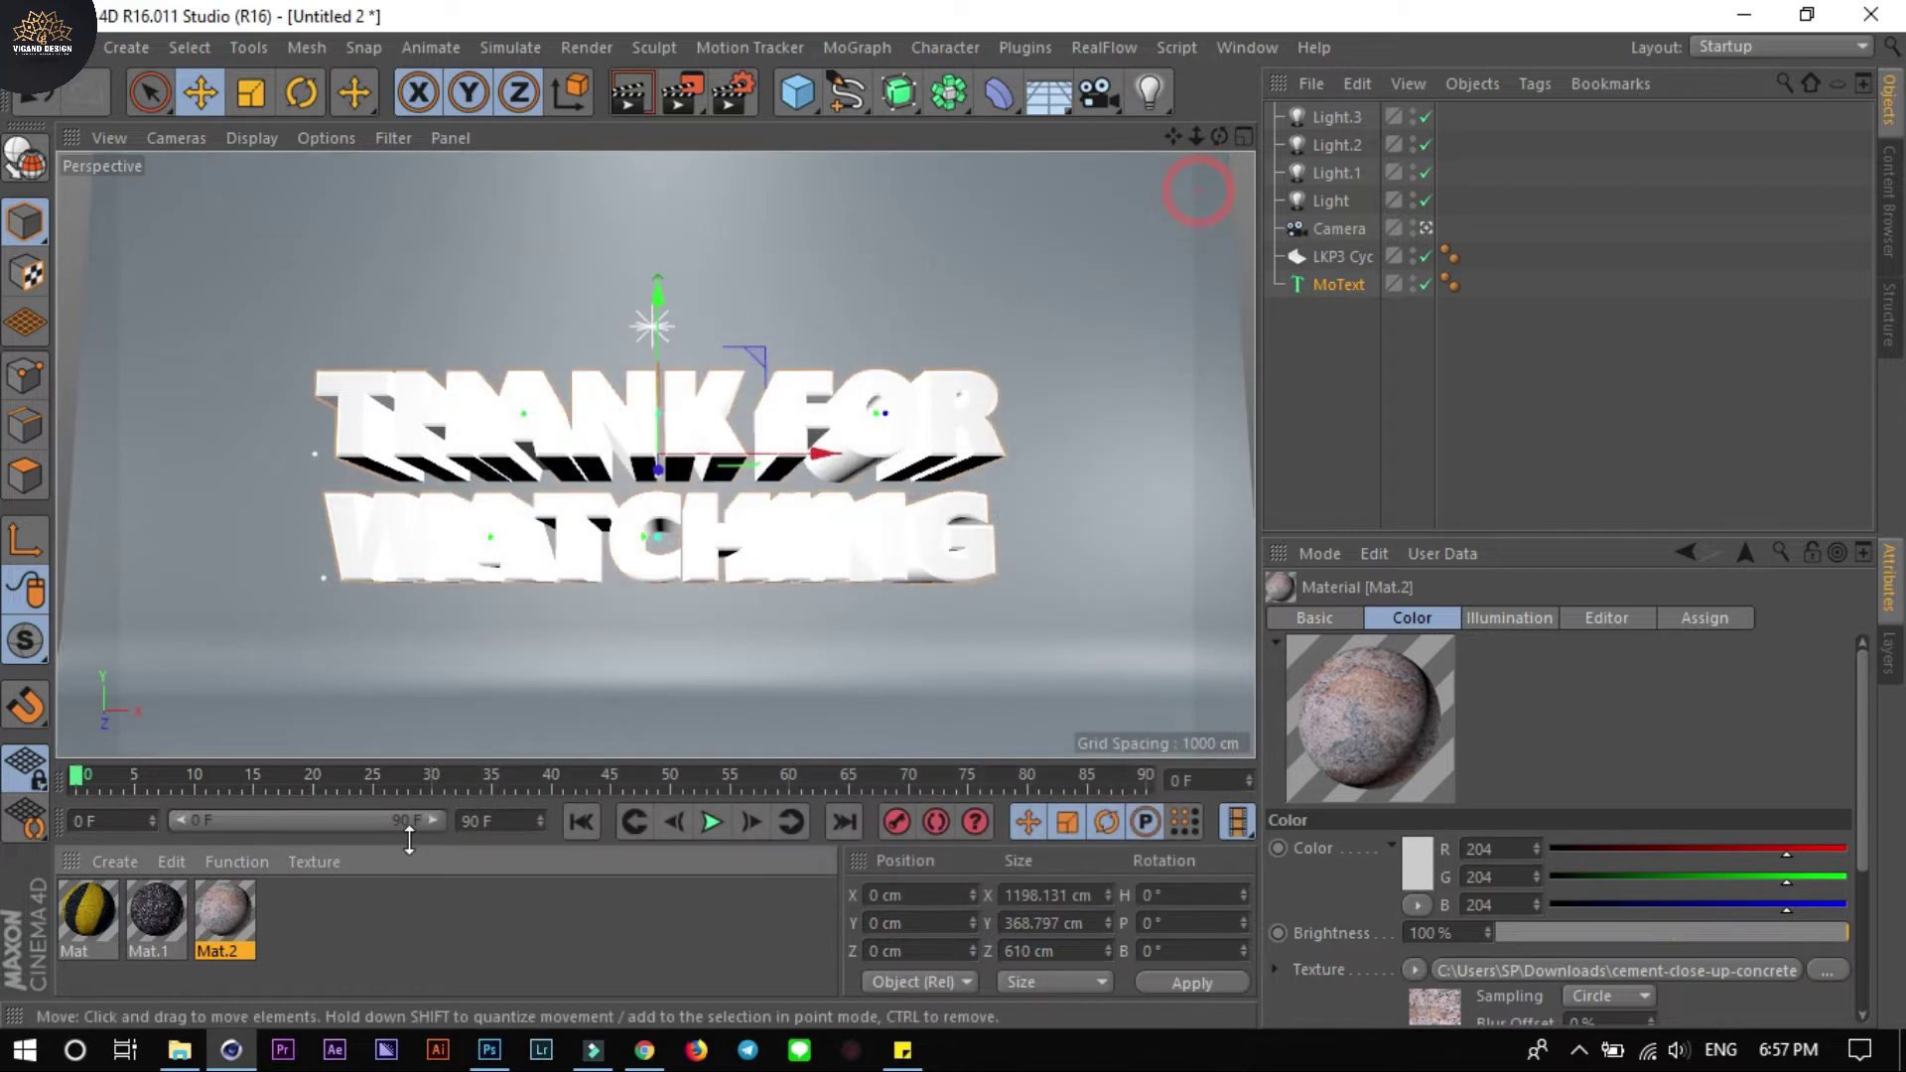
# Apply the striped Mat and cement Mat.2 materials to the text, trying C1/C2 selections
pyautogui.moveTo(89, 911); pyautogui.dragTo(1481, 282)
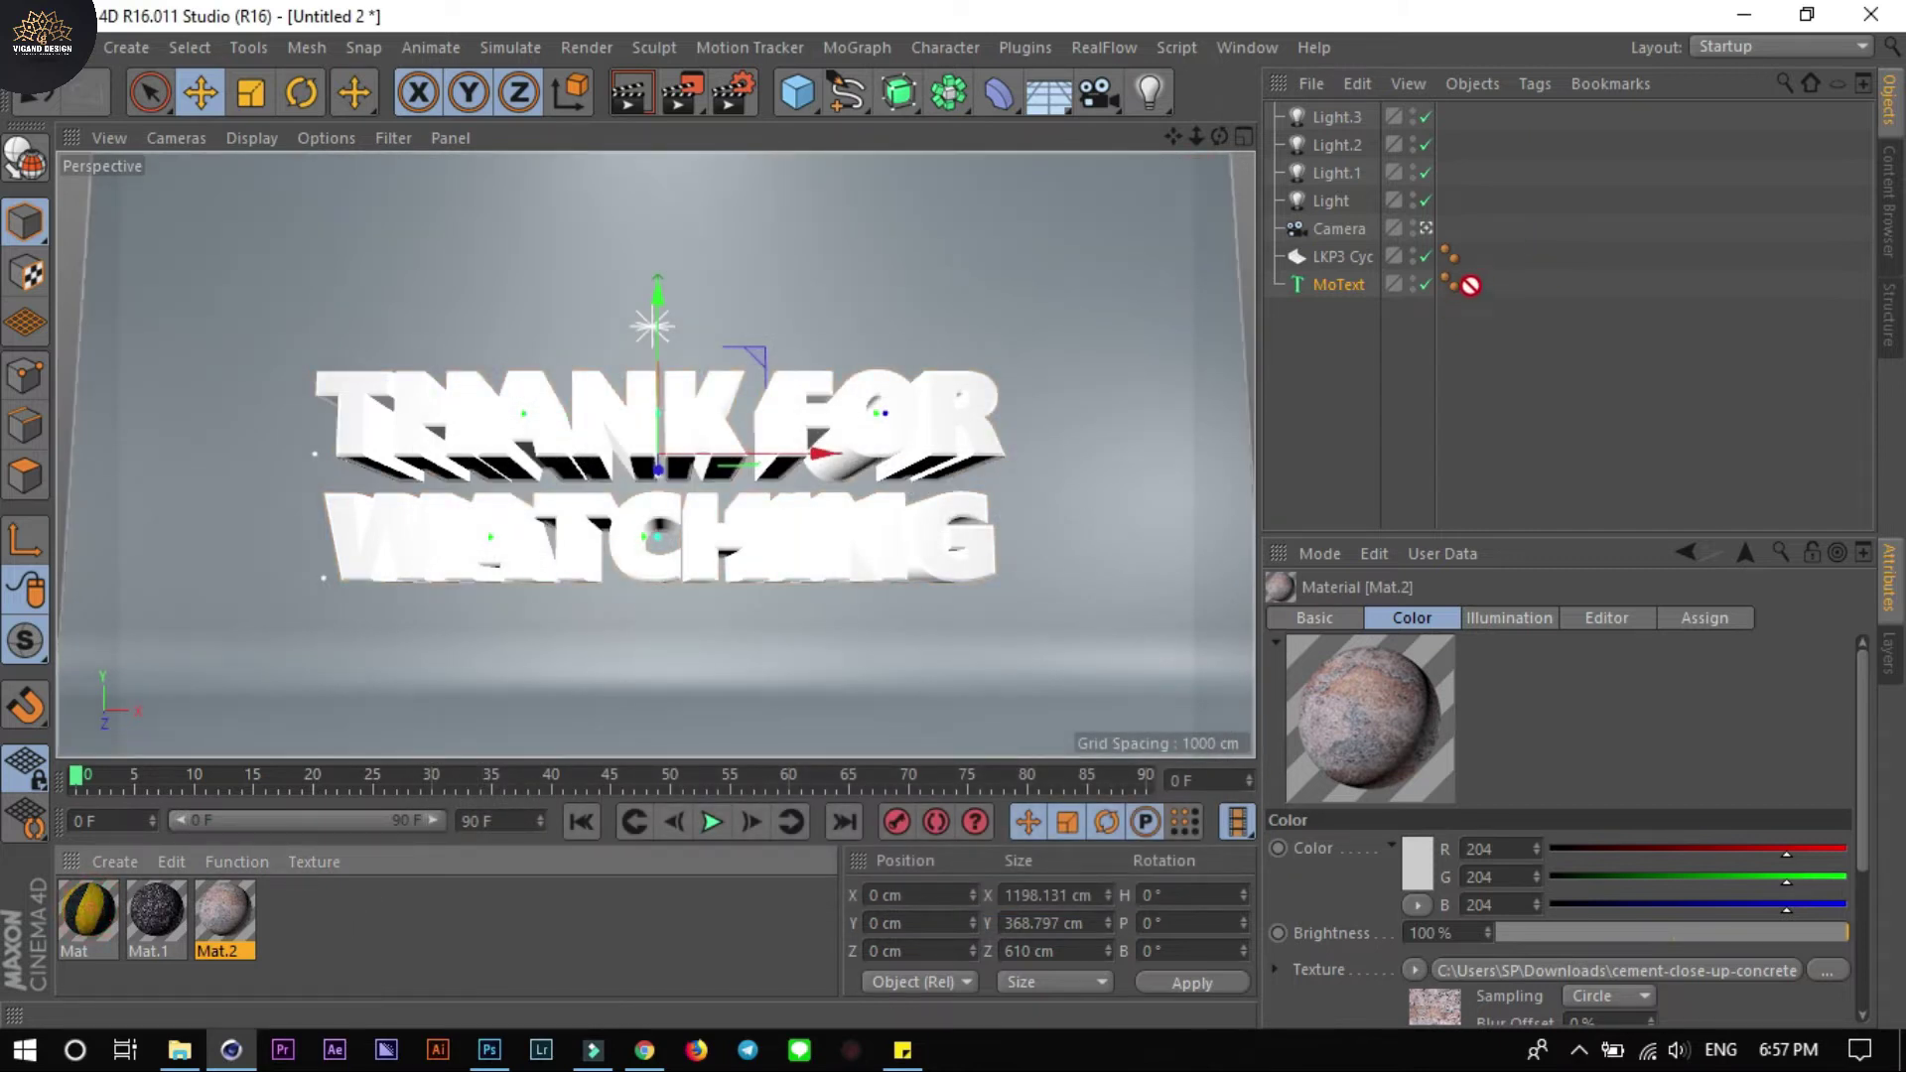
pyautogui.moveTo(1321, 289); pyautogui.dragTo(1314, 284)
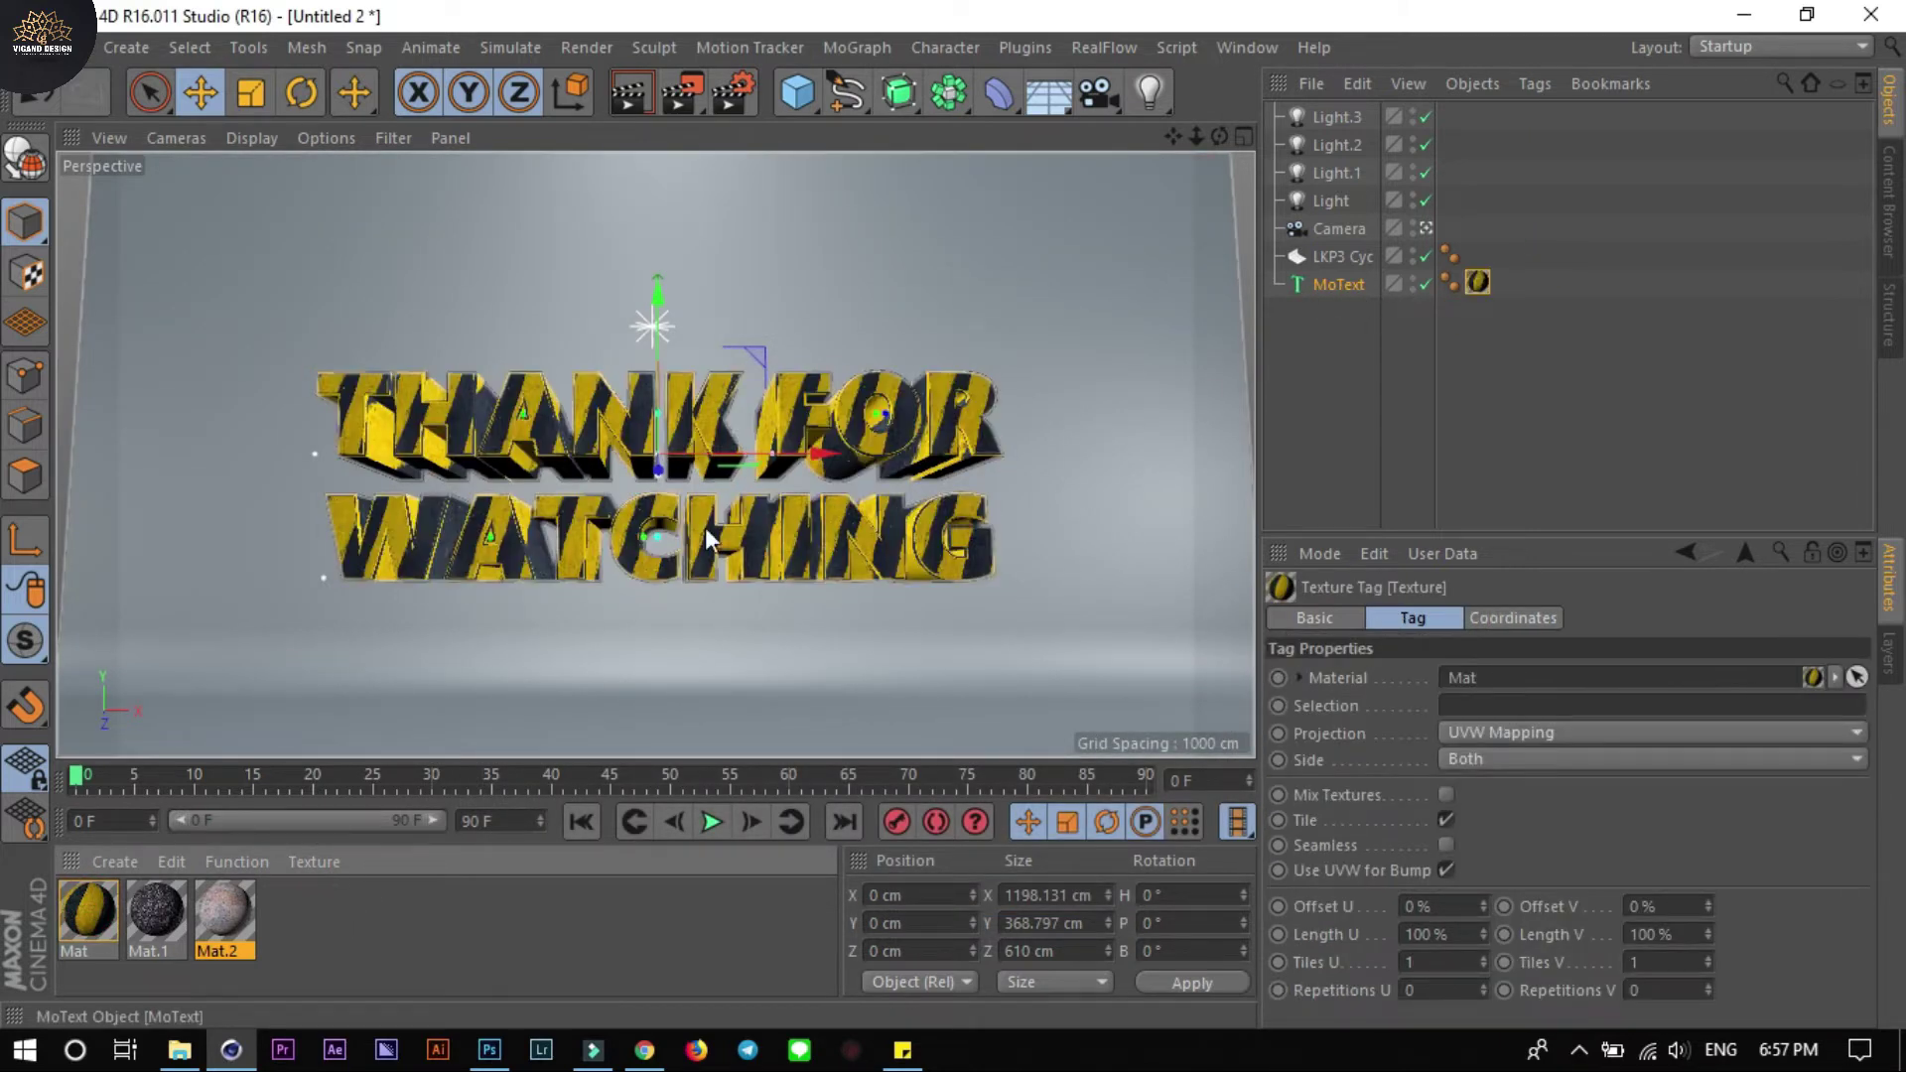
pyautogui.moveTo(226, 905)
pyautogui.mouseDown()
pyautogui.moveTo(1600, 230)
pyautogui.moveTo(1358, 284)
pyautogui.mouseUp()
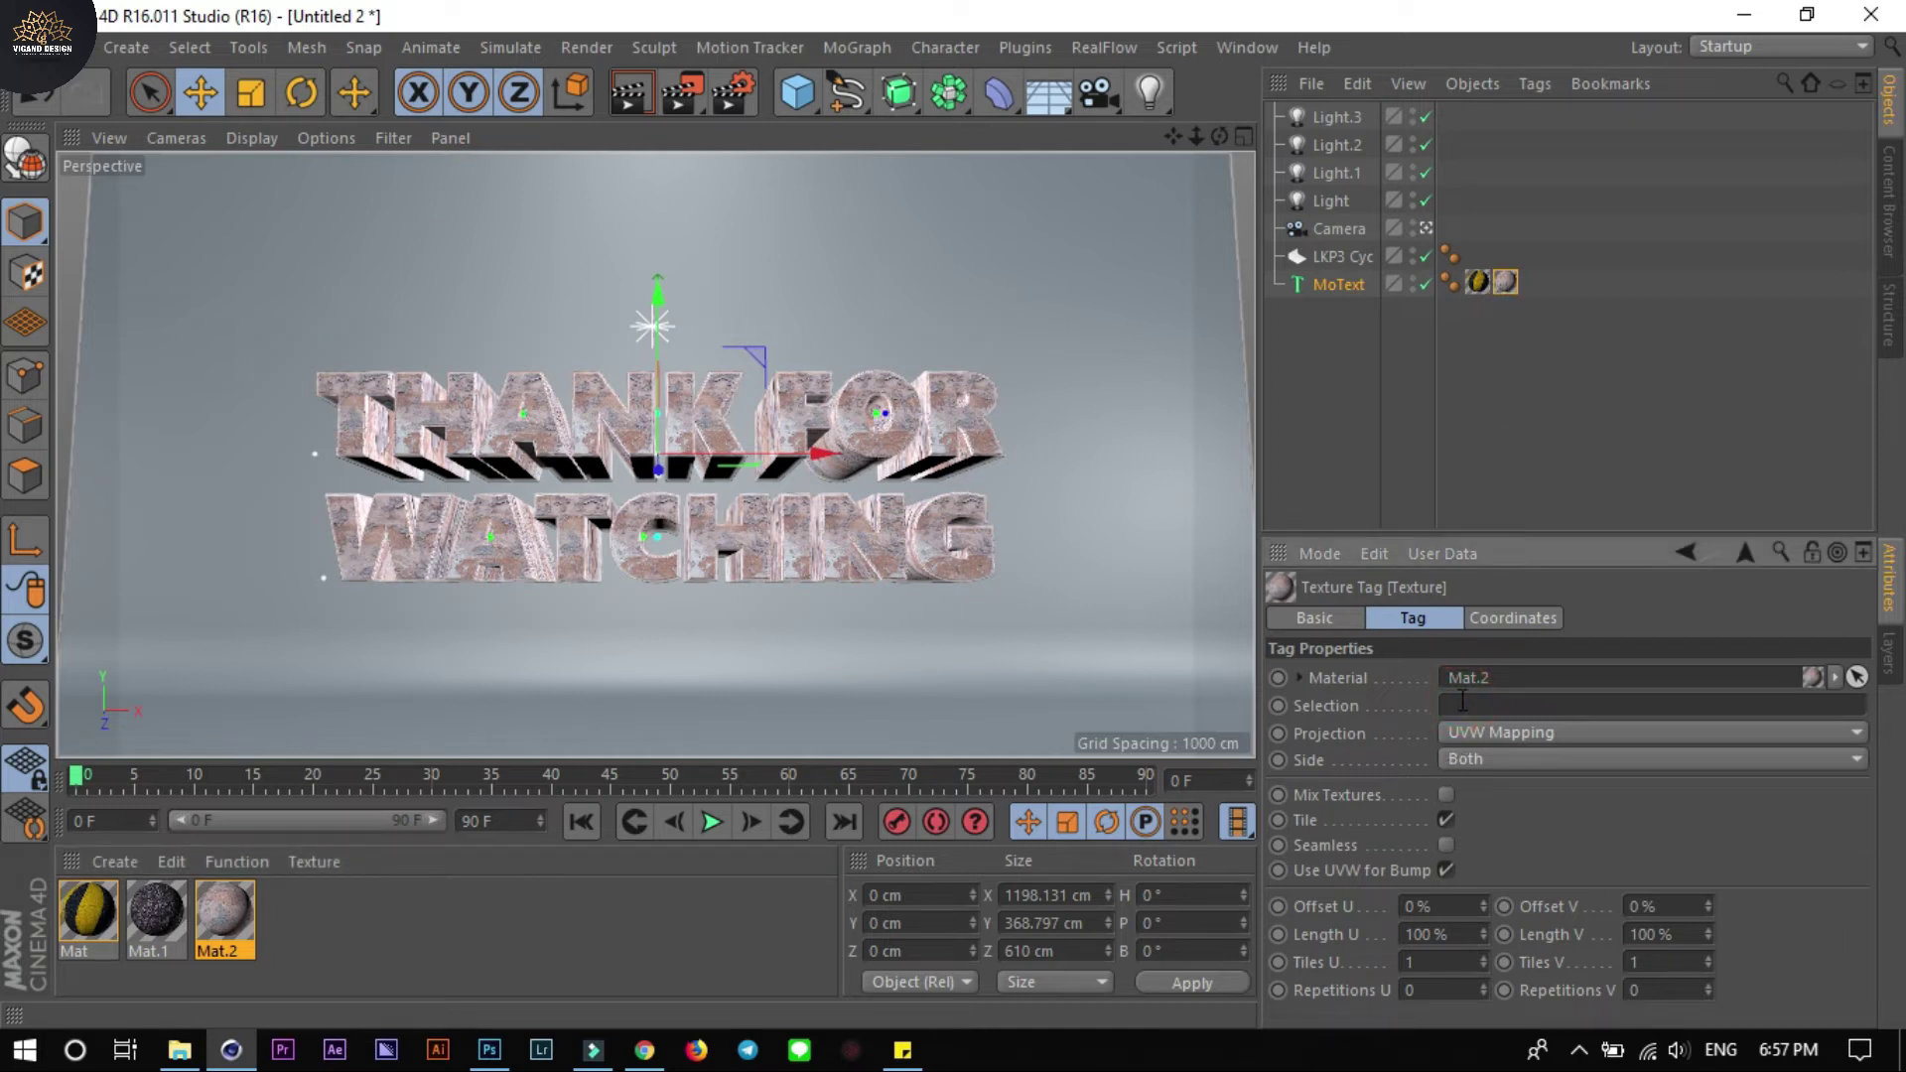
pyautogui.write('C1')
pyautogui.press('Return')
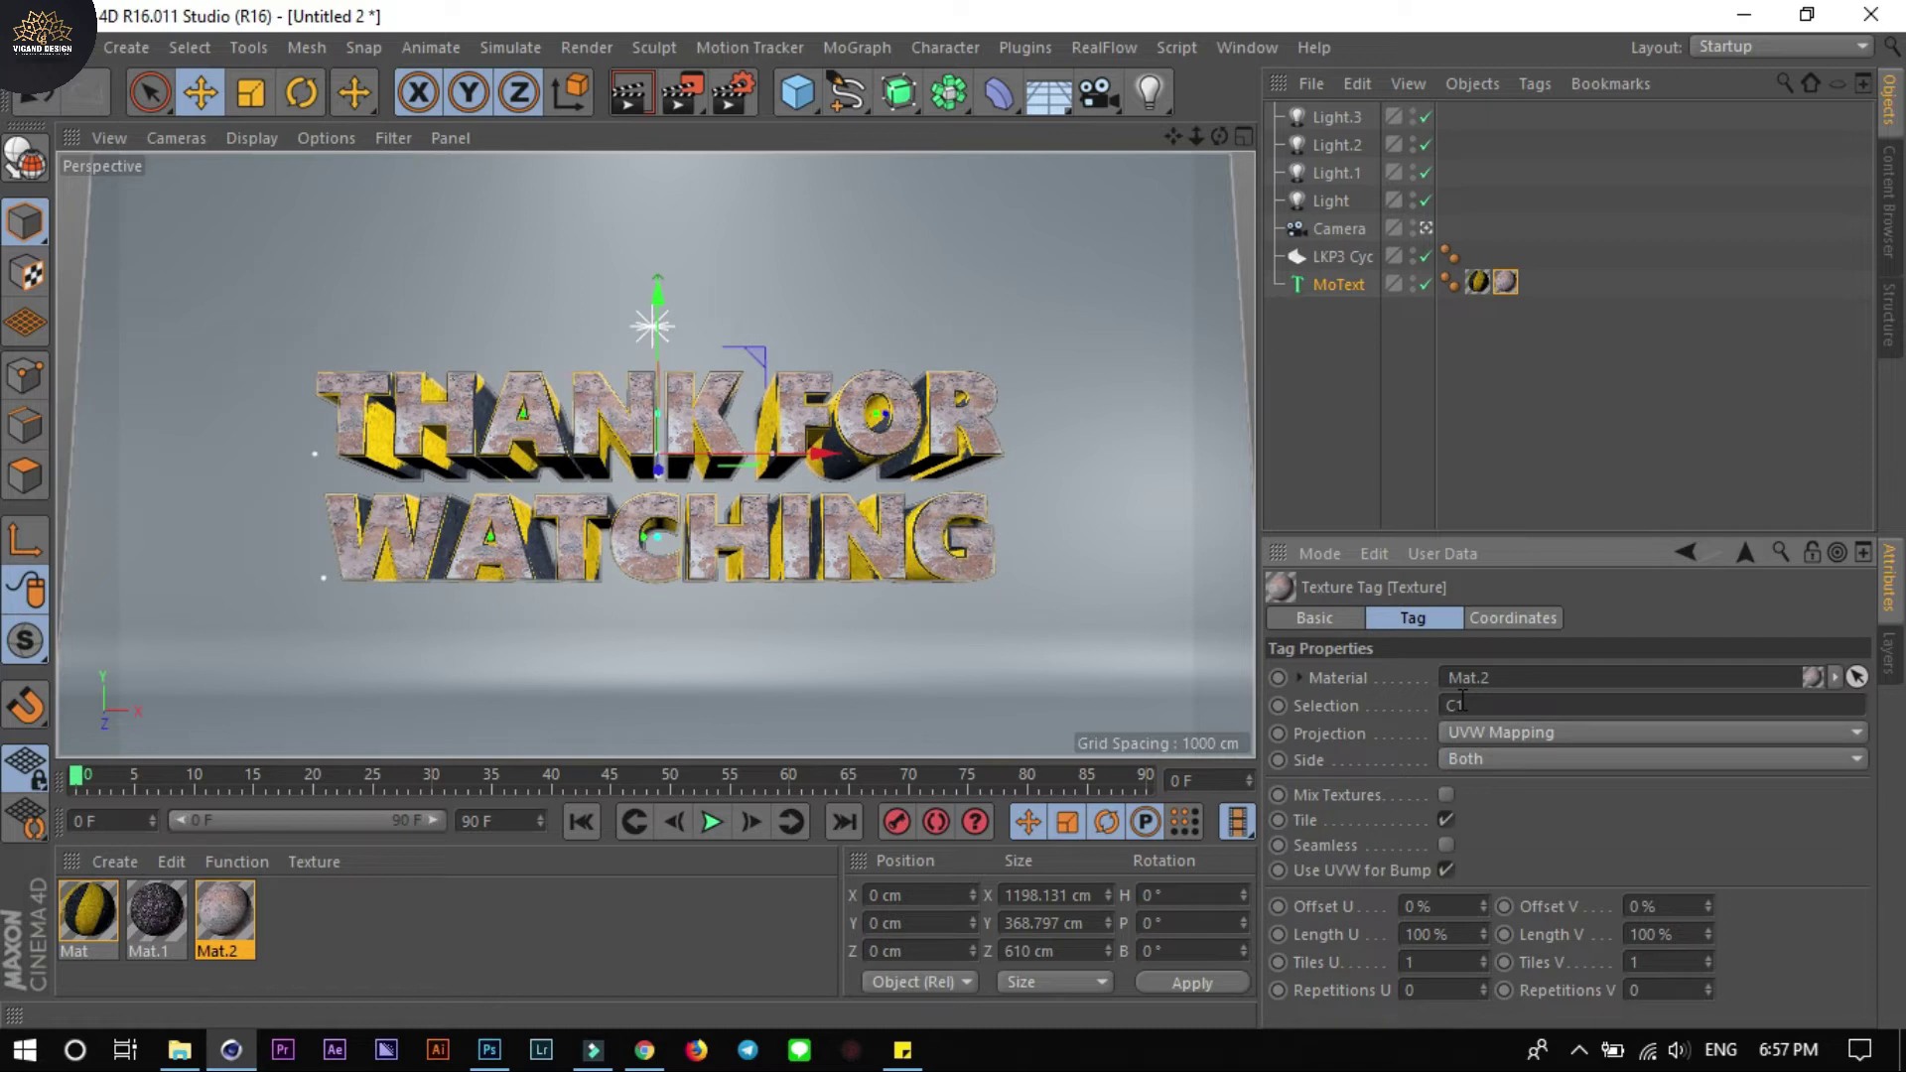
pyautogui.doubleClick(1470, 704)
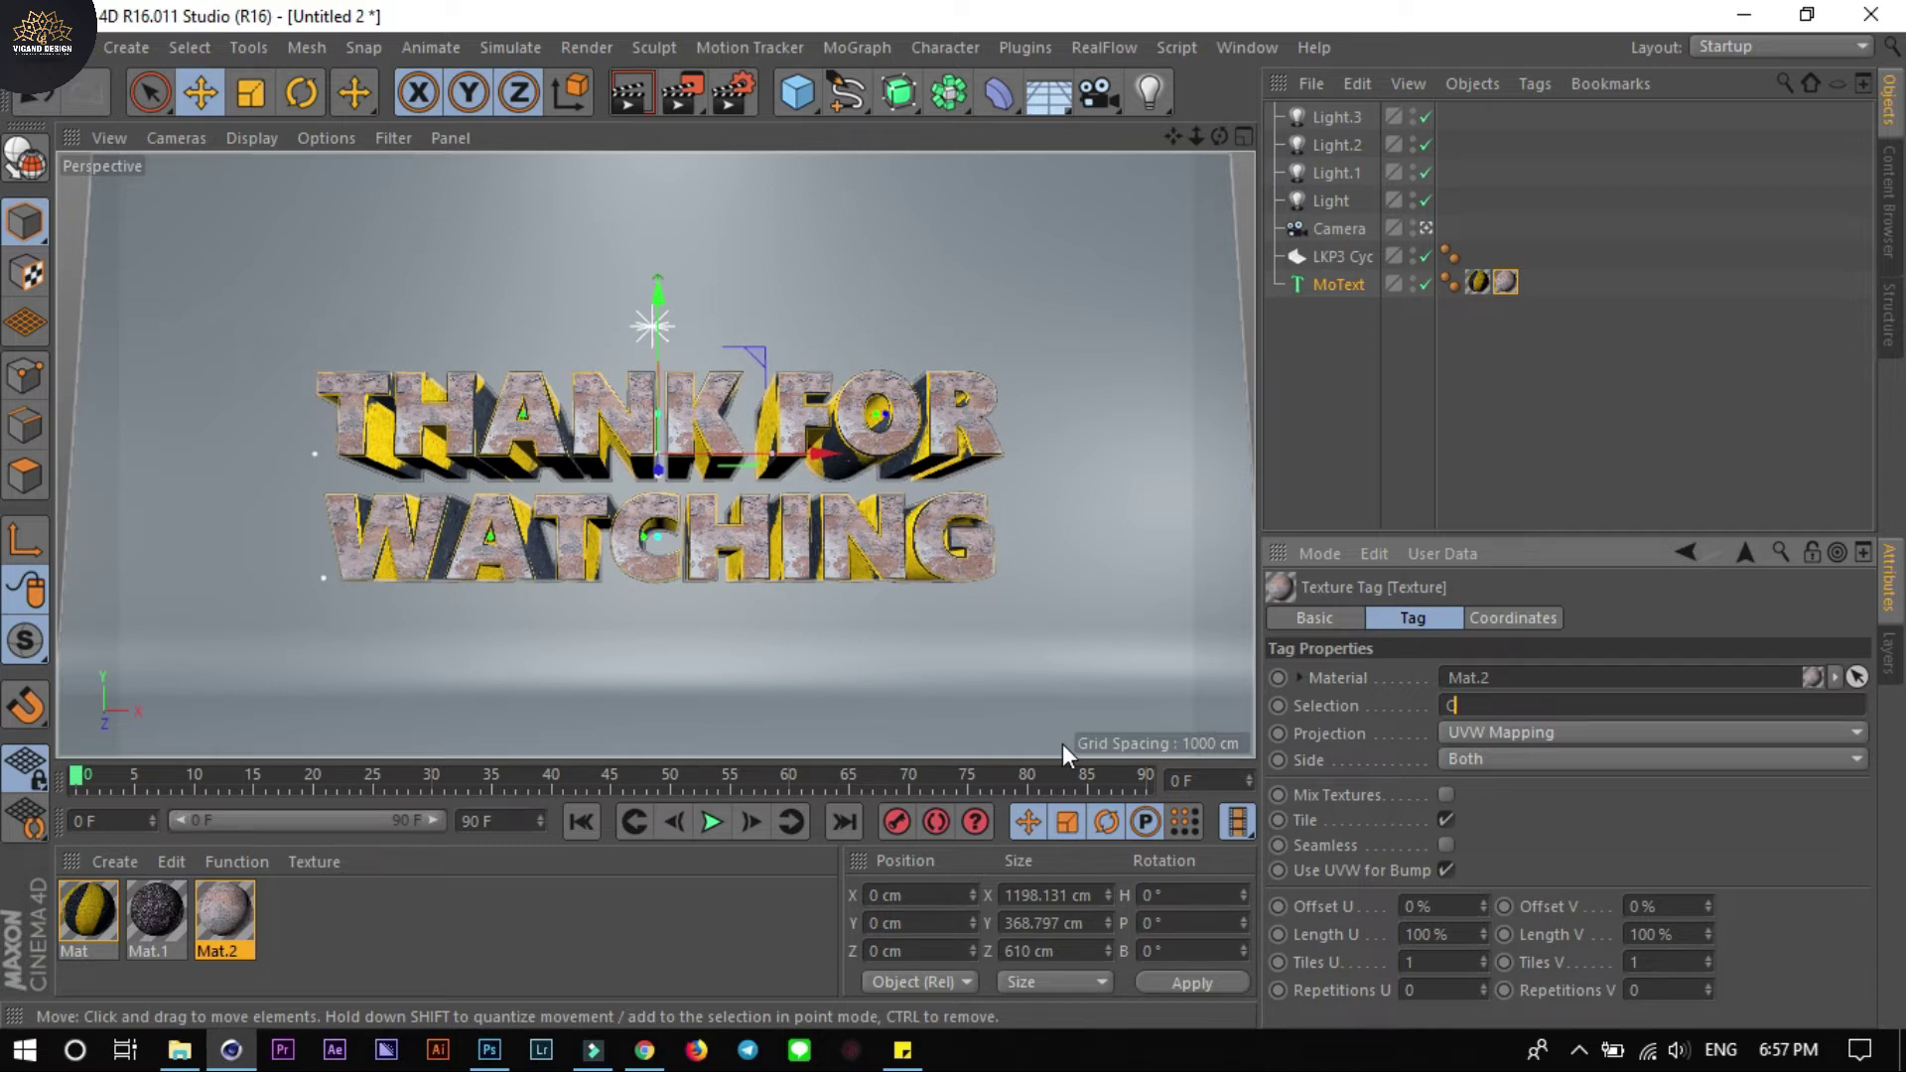
pyautogui.write('2')
pyautogui.press('Return')
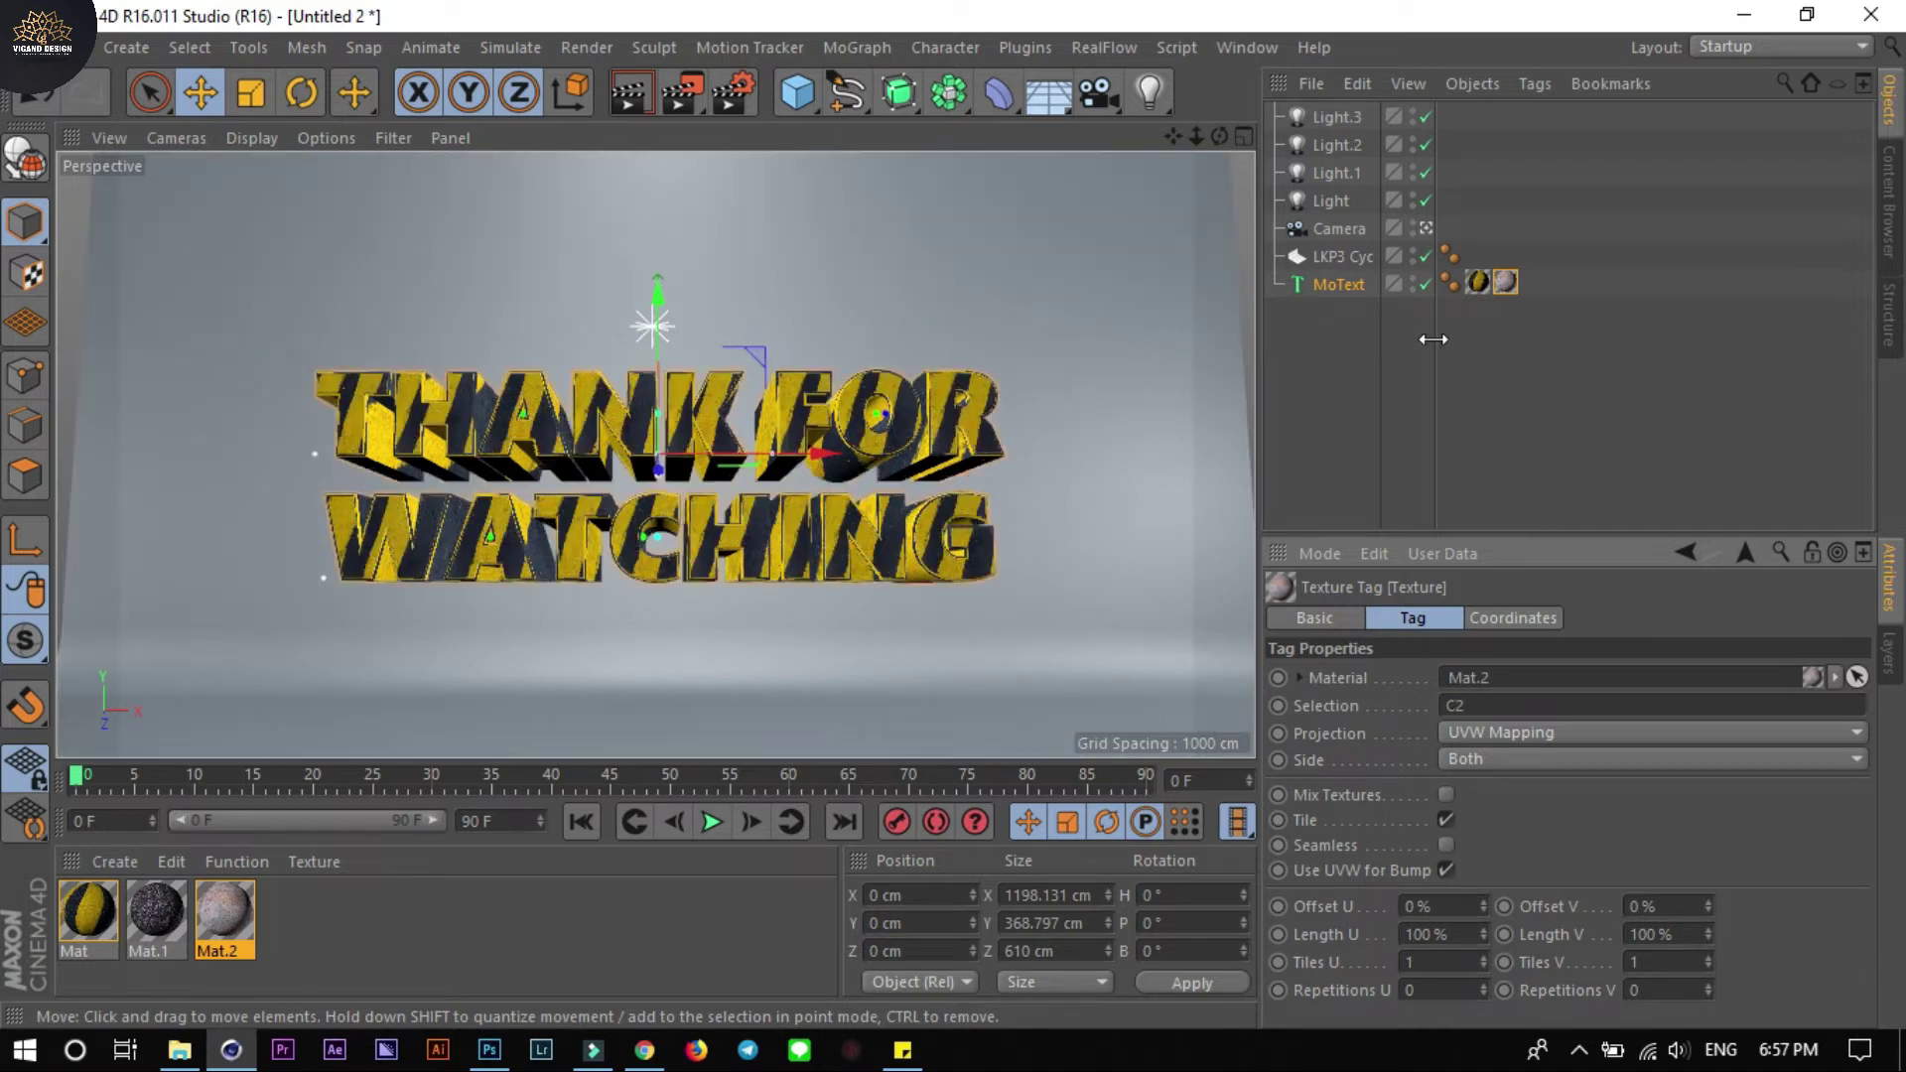
# Move the stripe tag after the cement tag, undoing an accidental deletion
pyautogui.moveTo(1480, 282); pyautogui.dragTo(1531, 277)
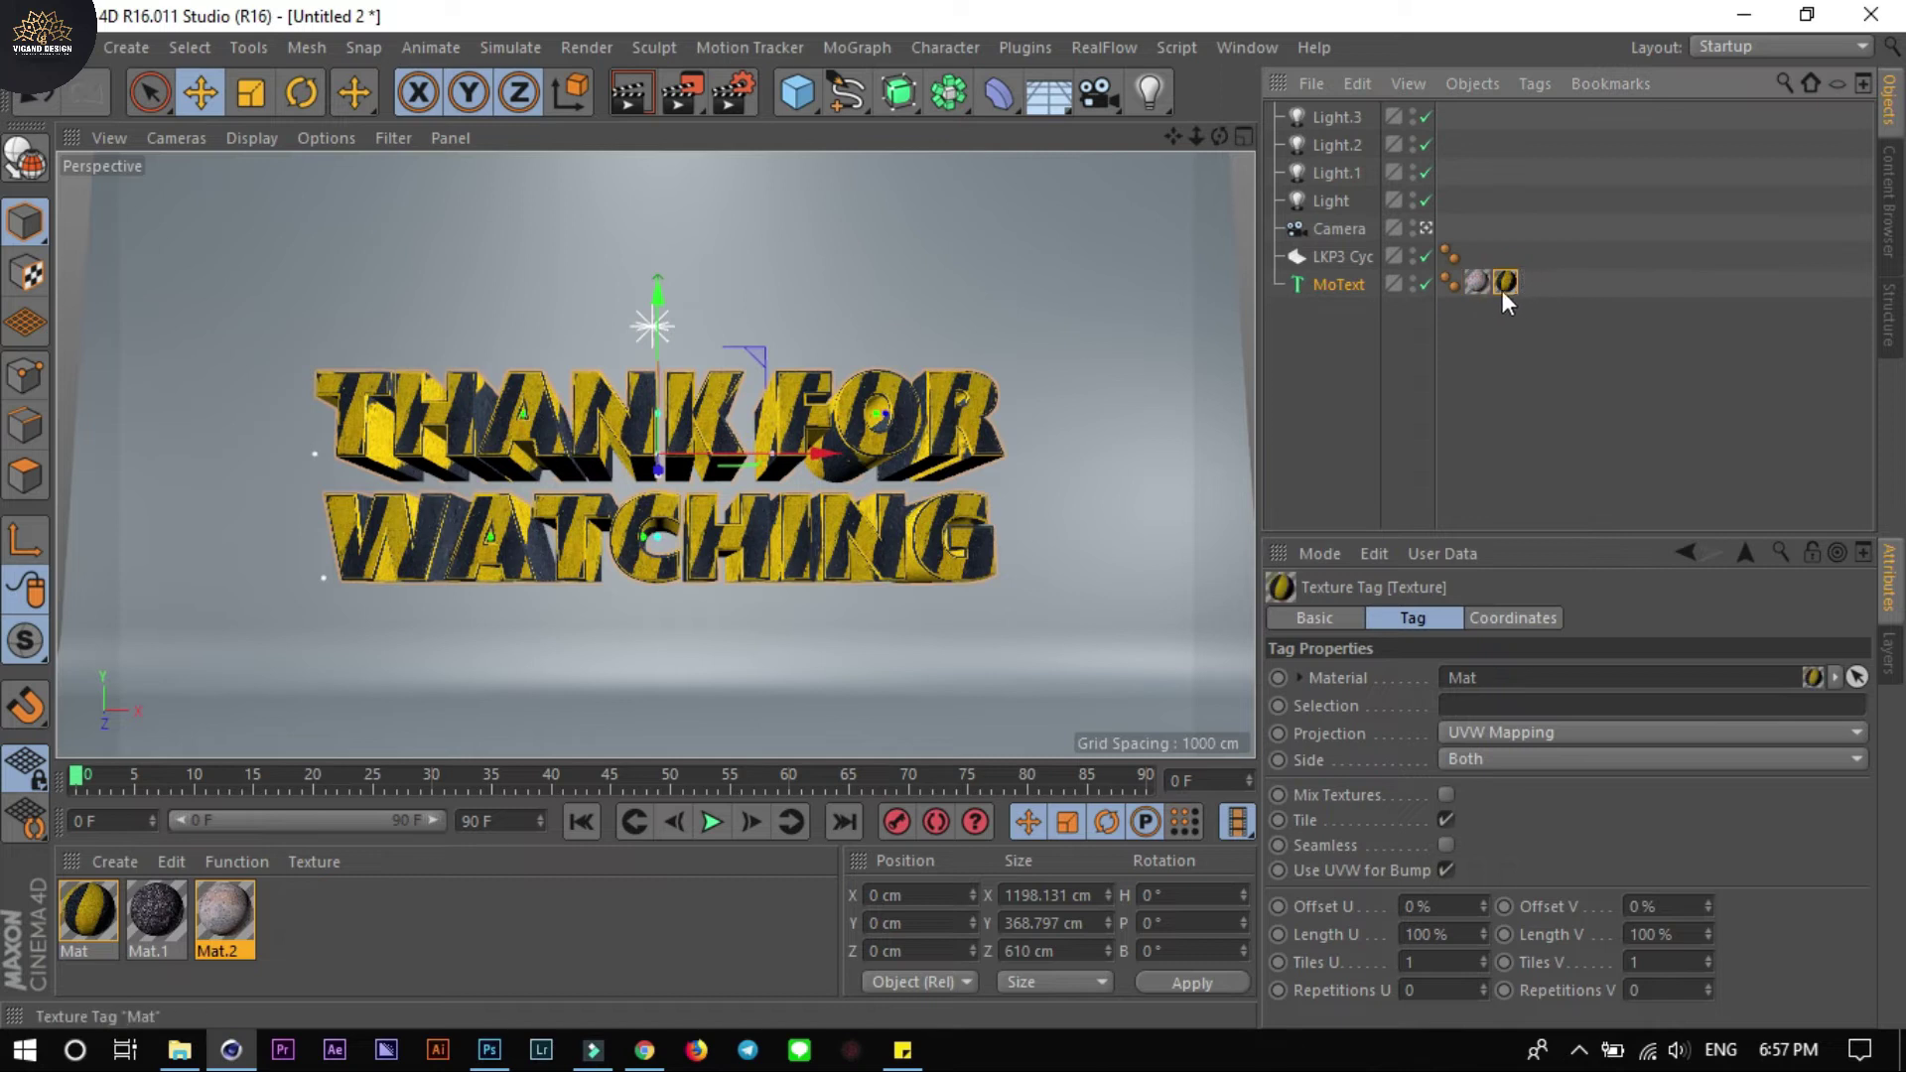
pyautogui.click(1476, 283)
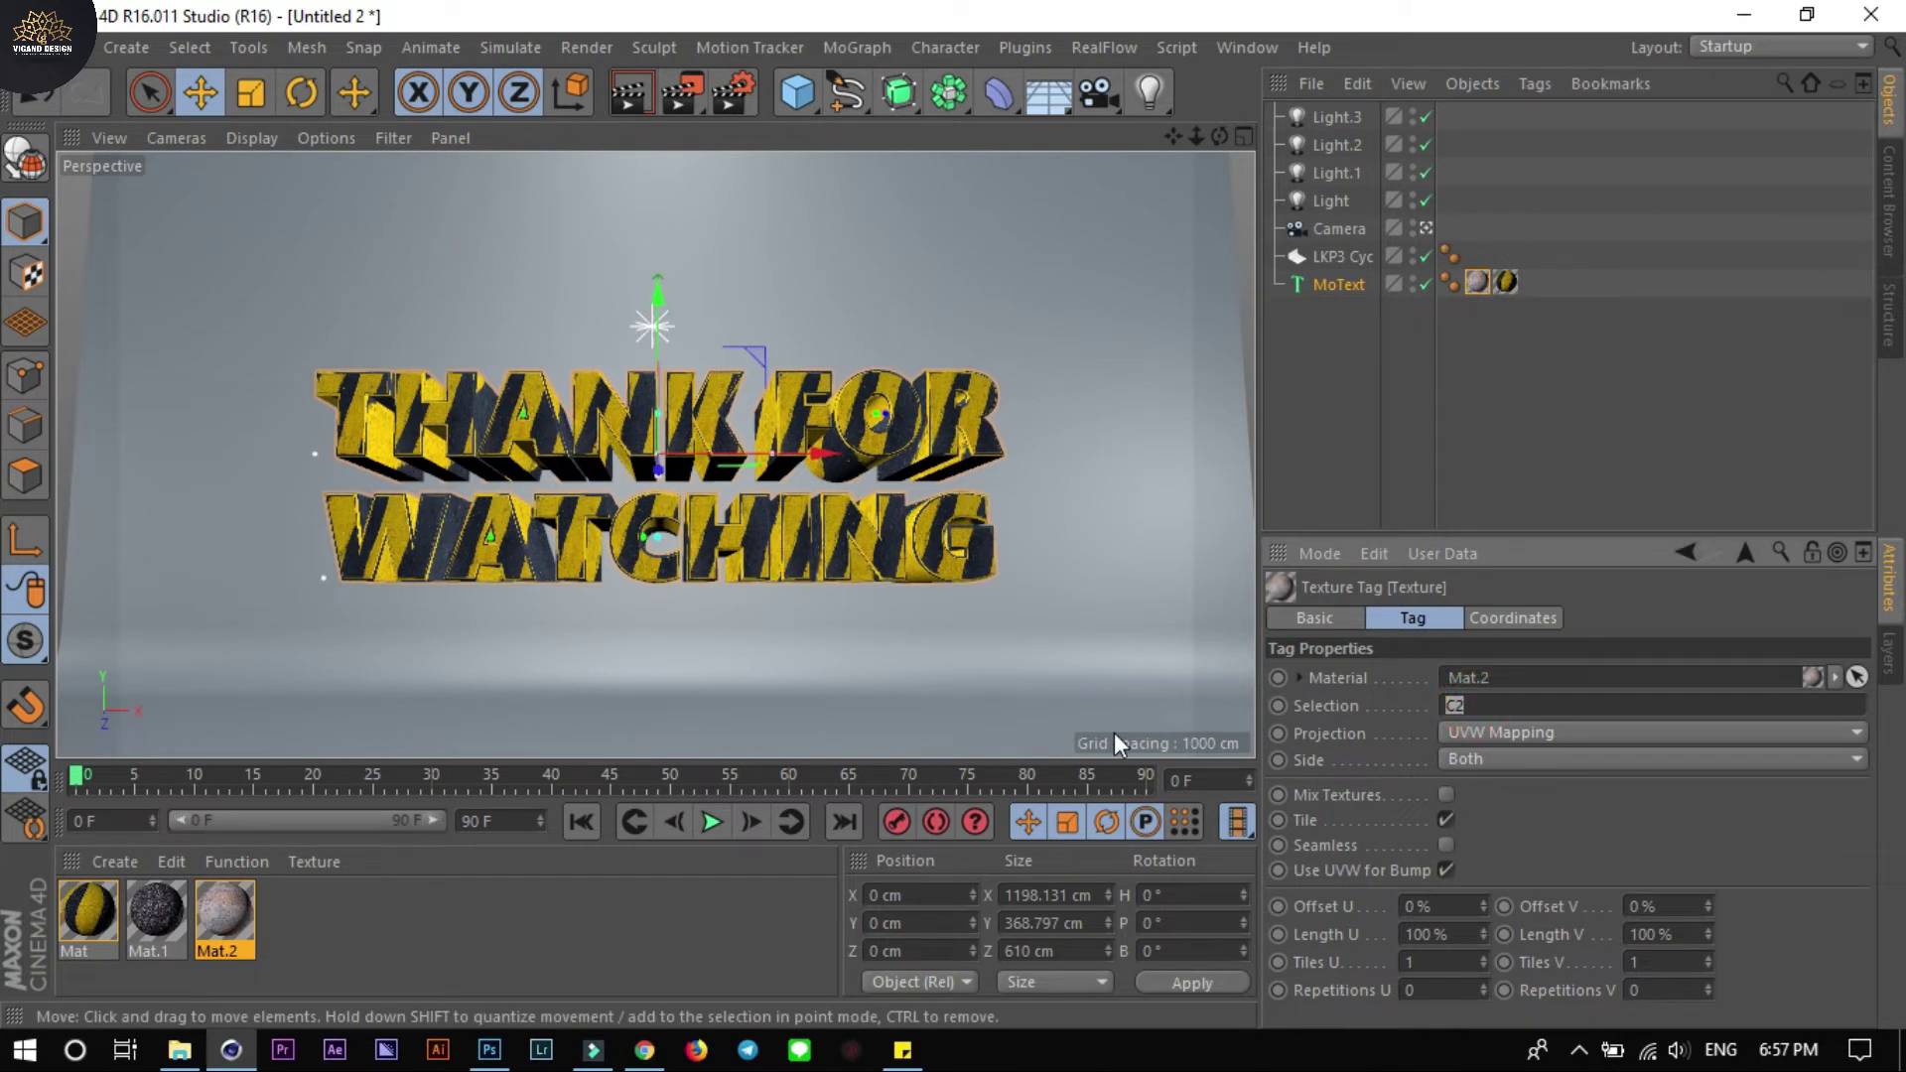
pyautogui.press('Delete')
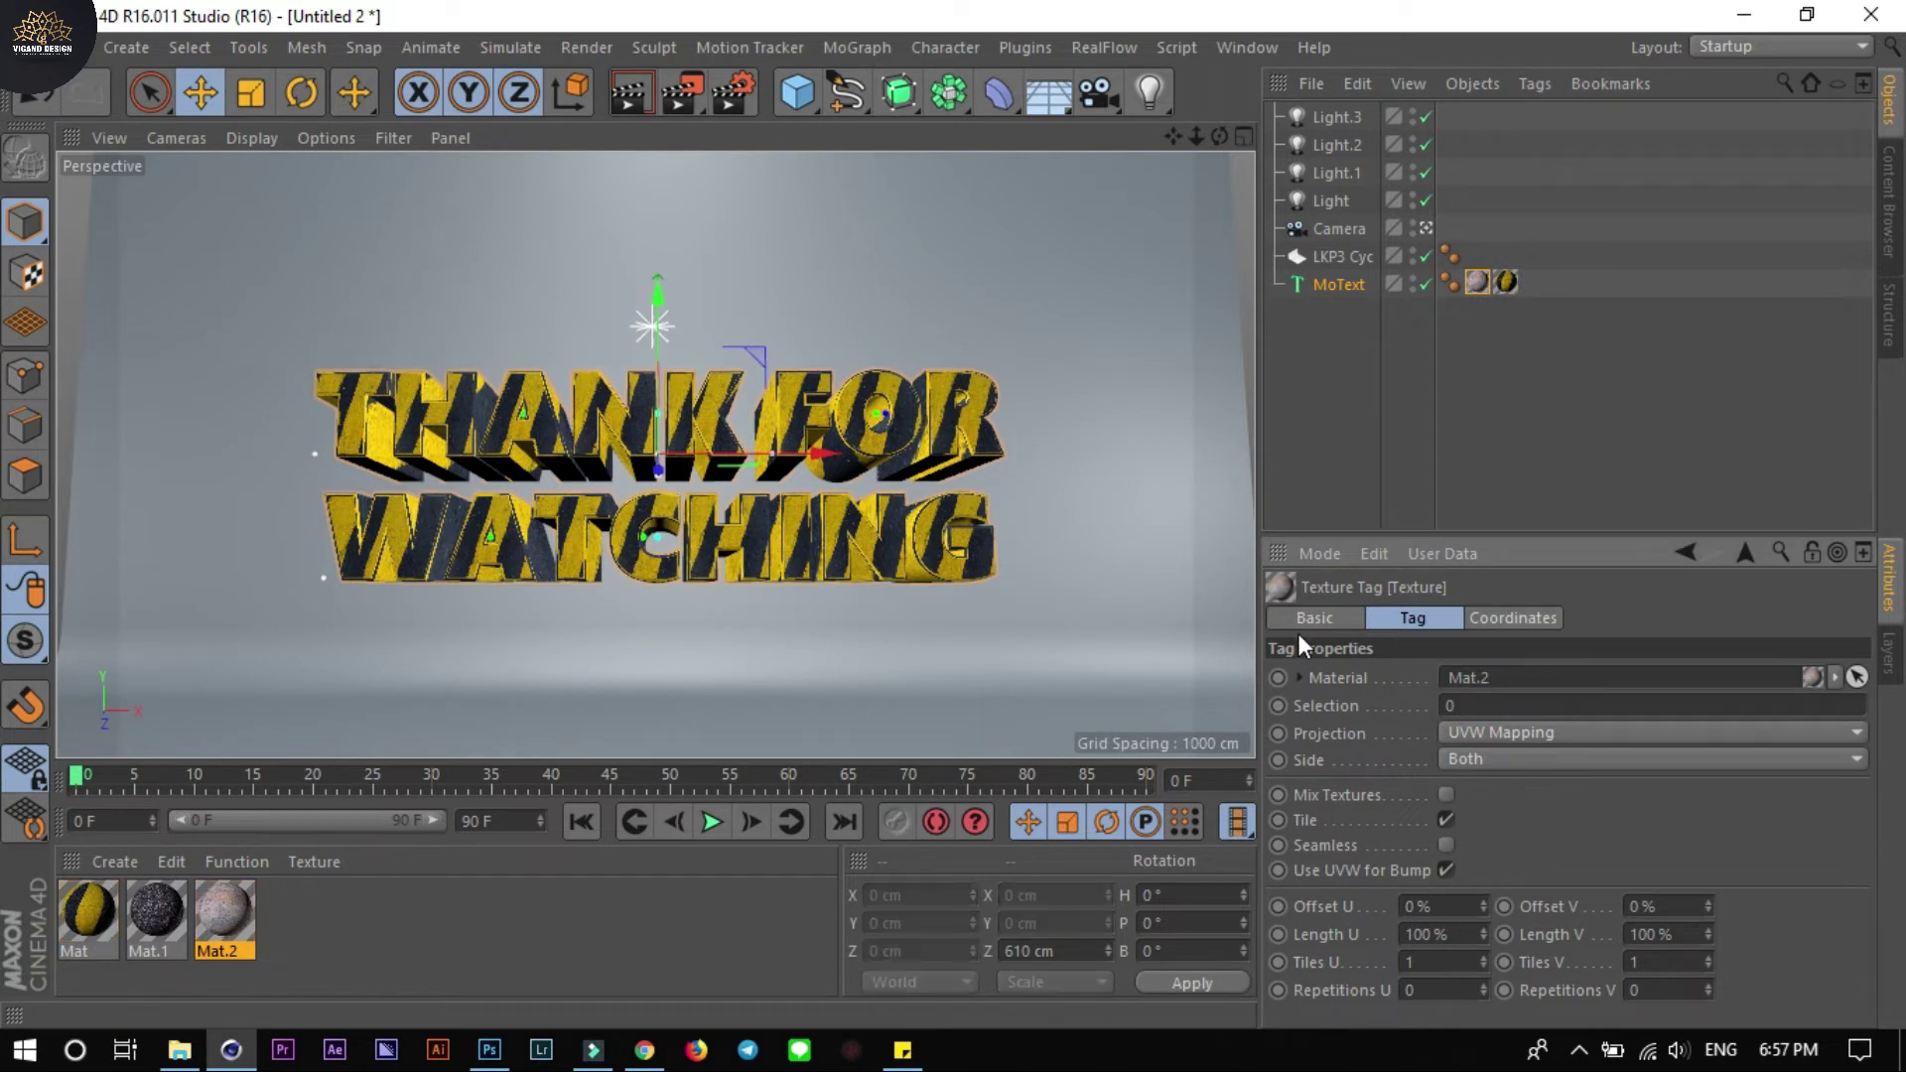
pyautogui.hotkey('ctrl', 'z')
# Restrict the stripe tag to C1 and clear Mat.2's selection so it covers the sides
pyautogui.click(1505, 282)
pyautogui.click(1493, 705)
pyautogui.write('C1')
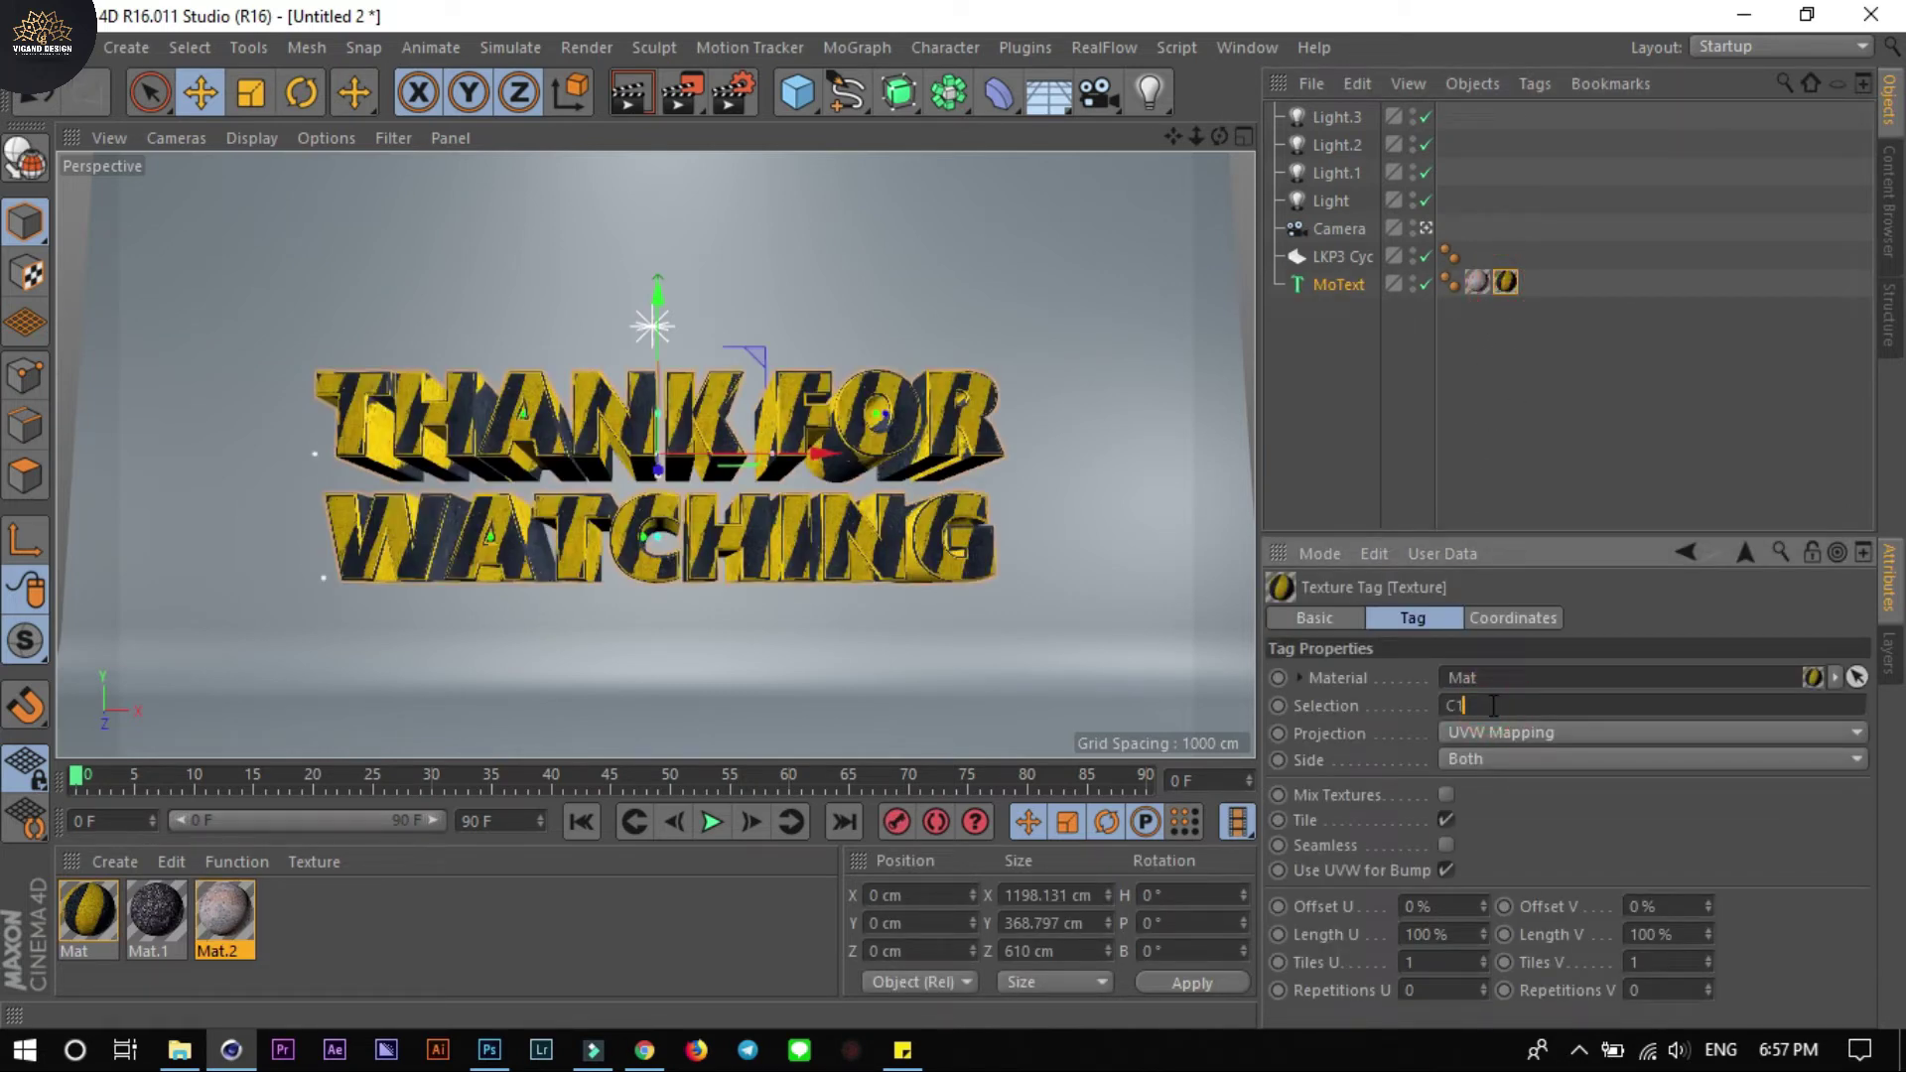
pyautogui.press('Return')
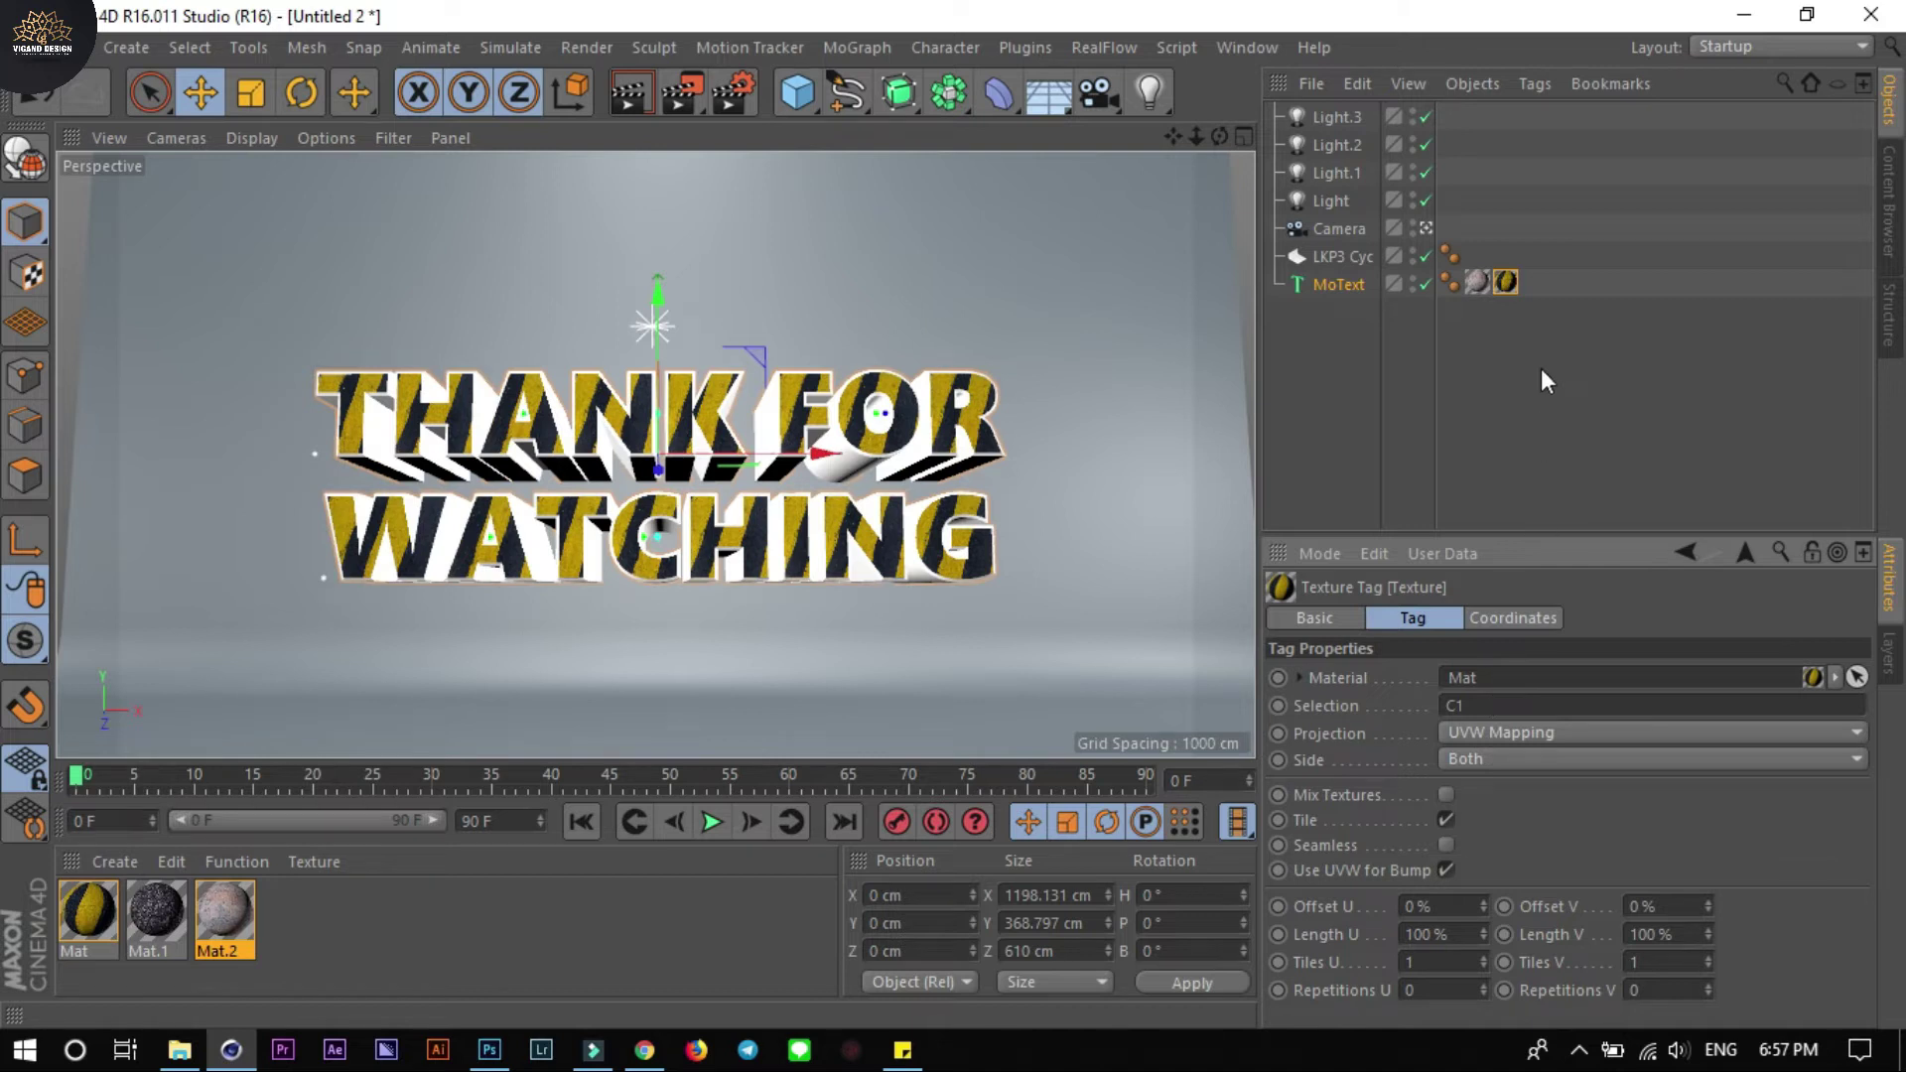
pyautogui.click(1477, 282)
pyautogui.click(1472, 703)
pyautogui.press('BackSpace')
pyautogui.press('Return')
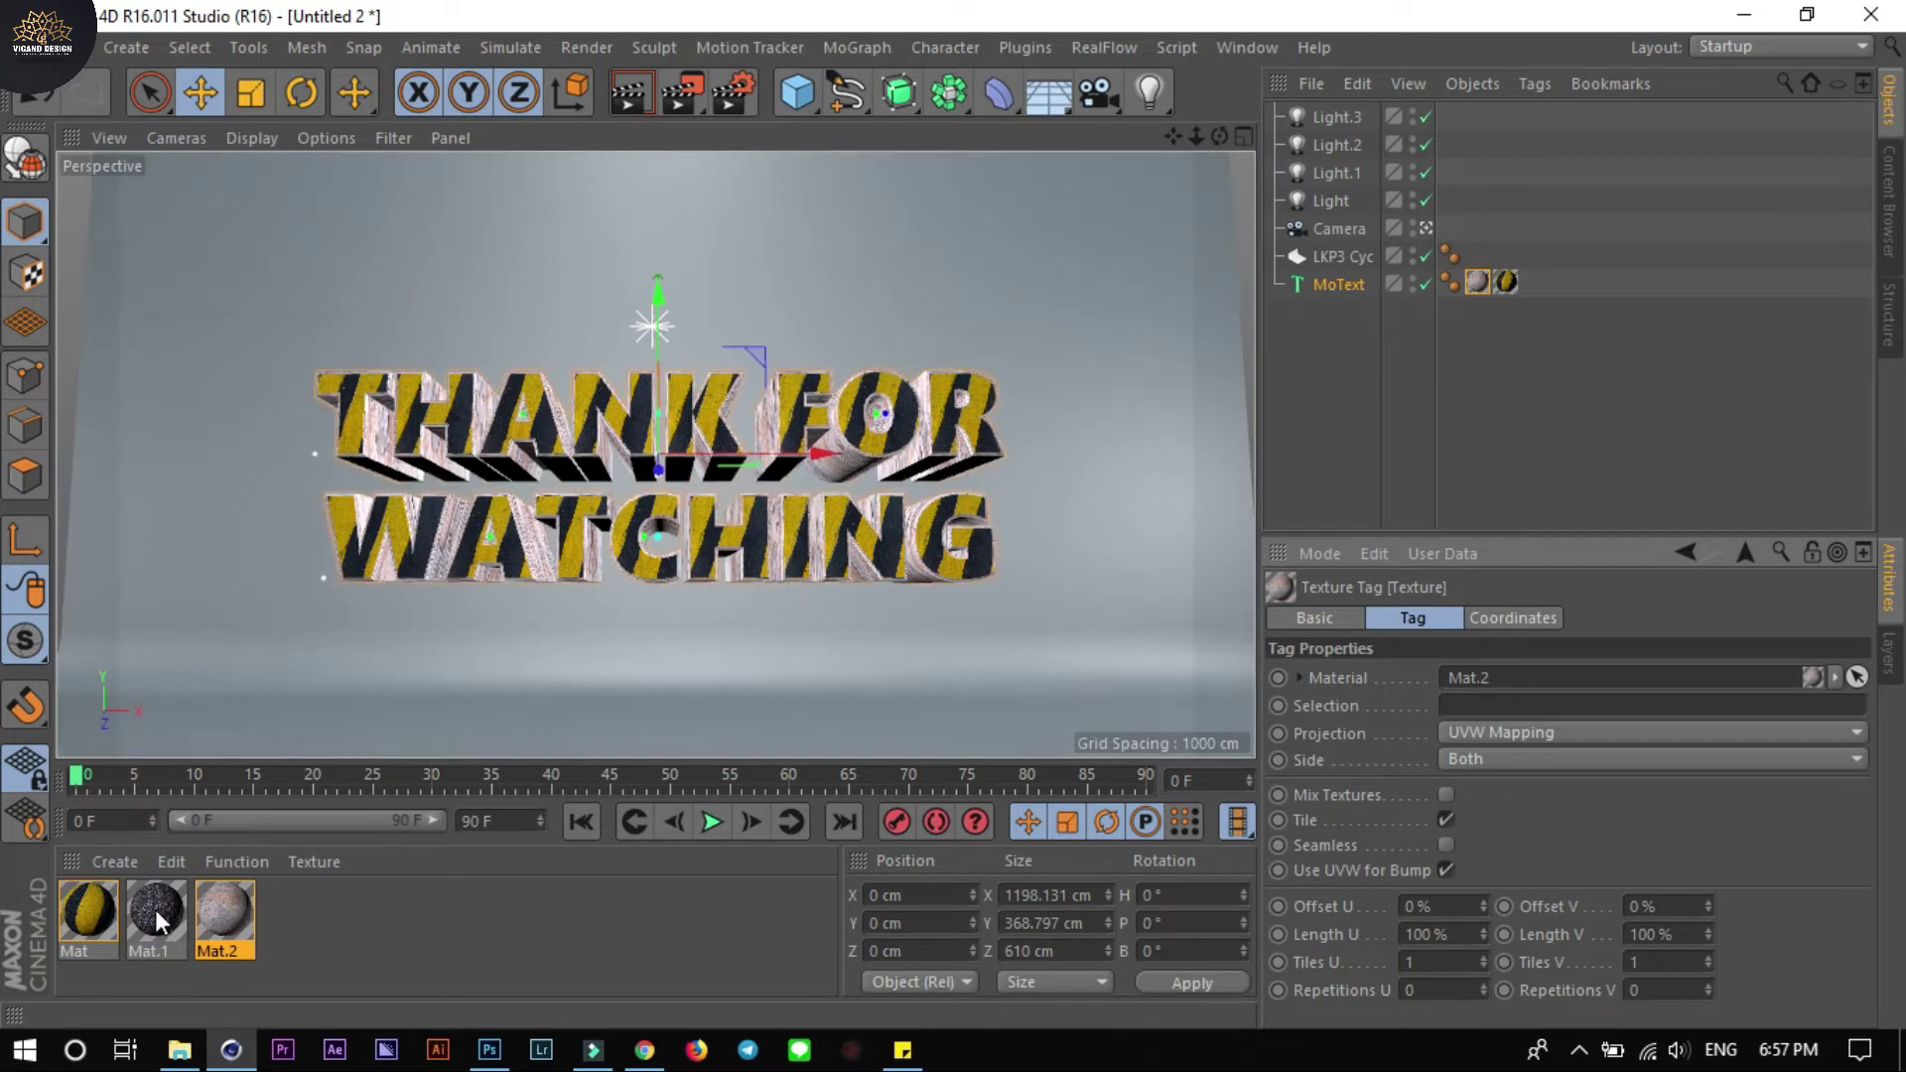
# Apply asphalt Mat.1 to LKP3 Cyc and scale its texture projection to X 113%, Y 44.8%
pyautogui.moveTo(154, 910); pyautogui.dragTo(1068, 608)
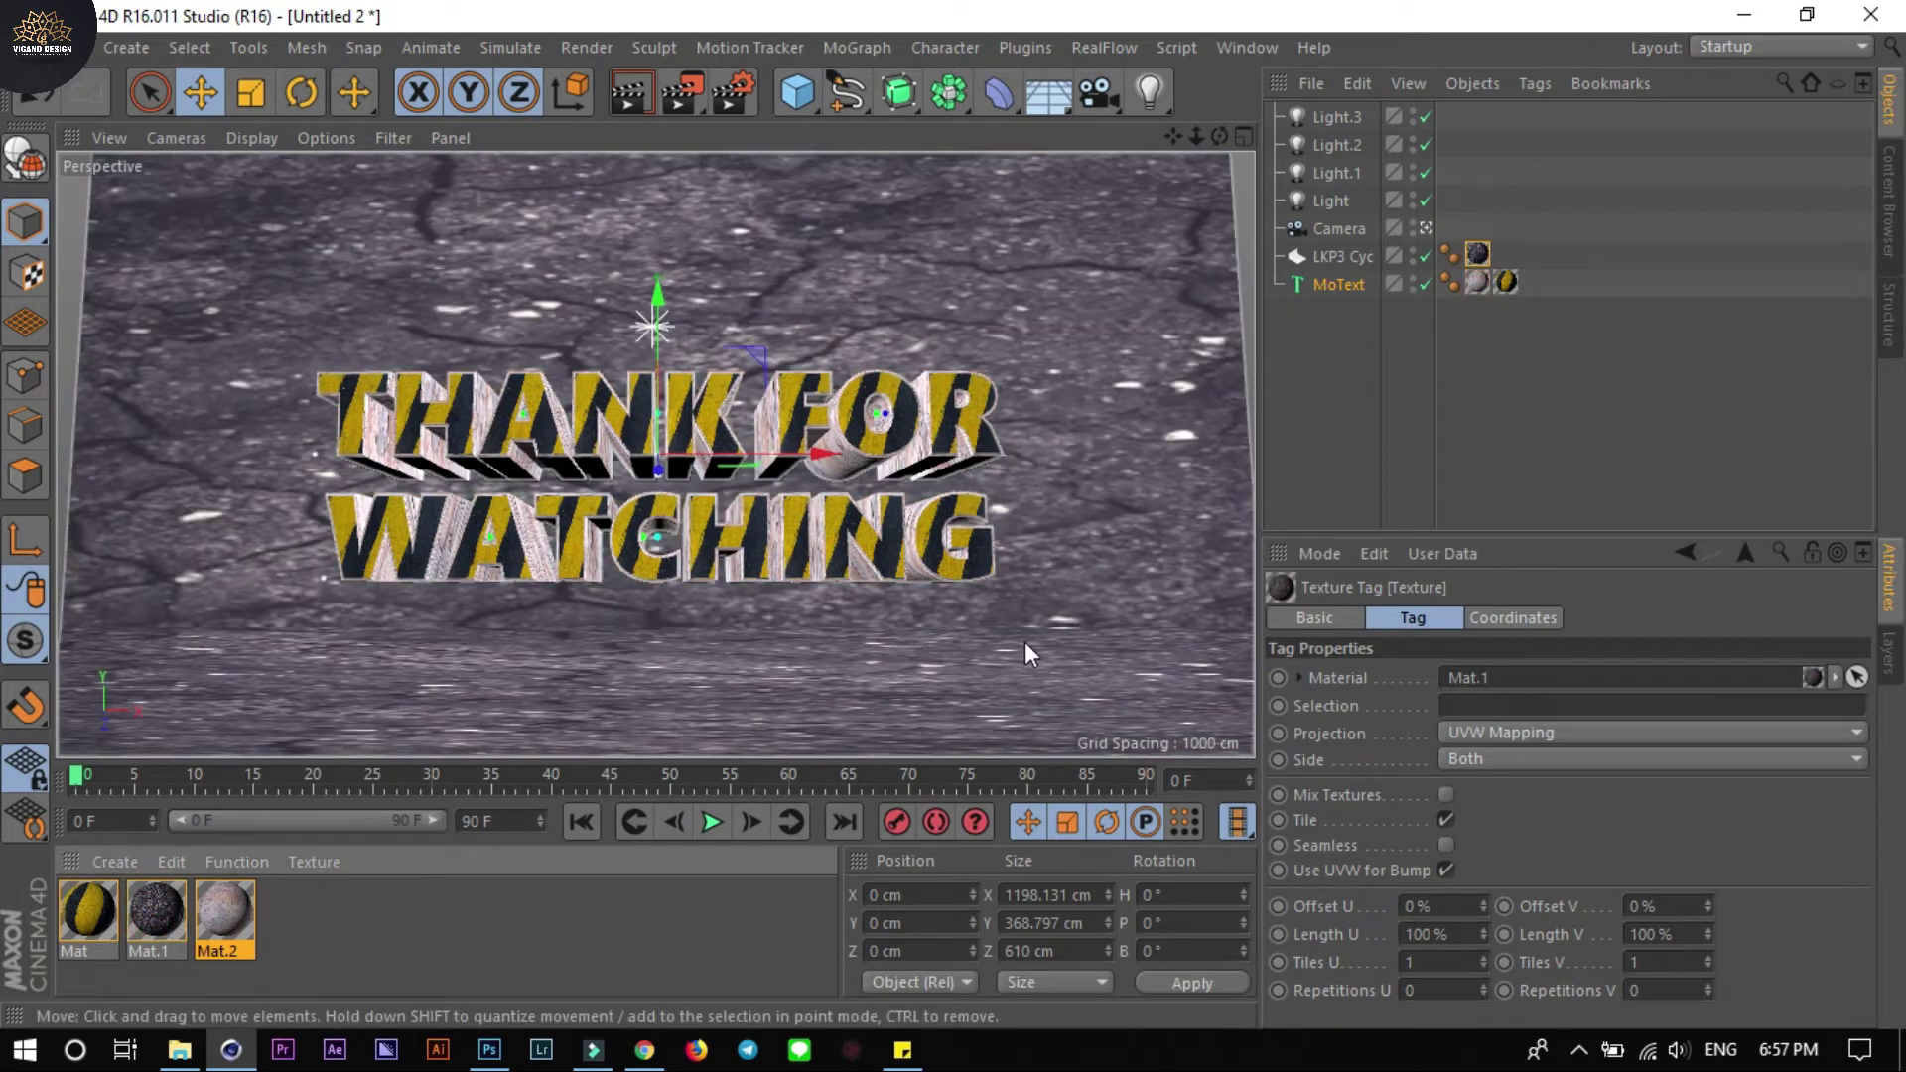
pyautogui.click(28, 270)
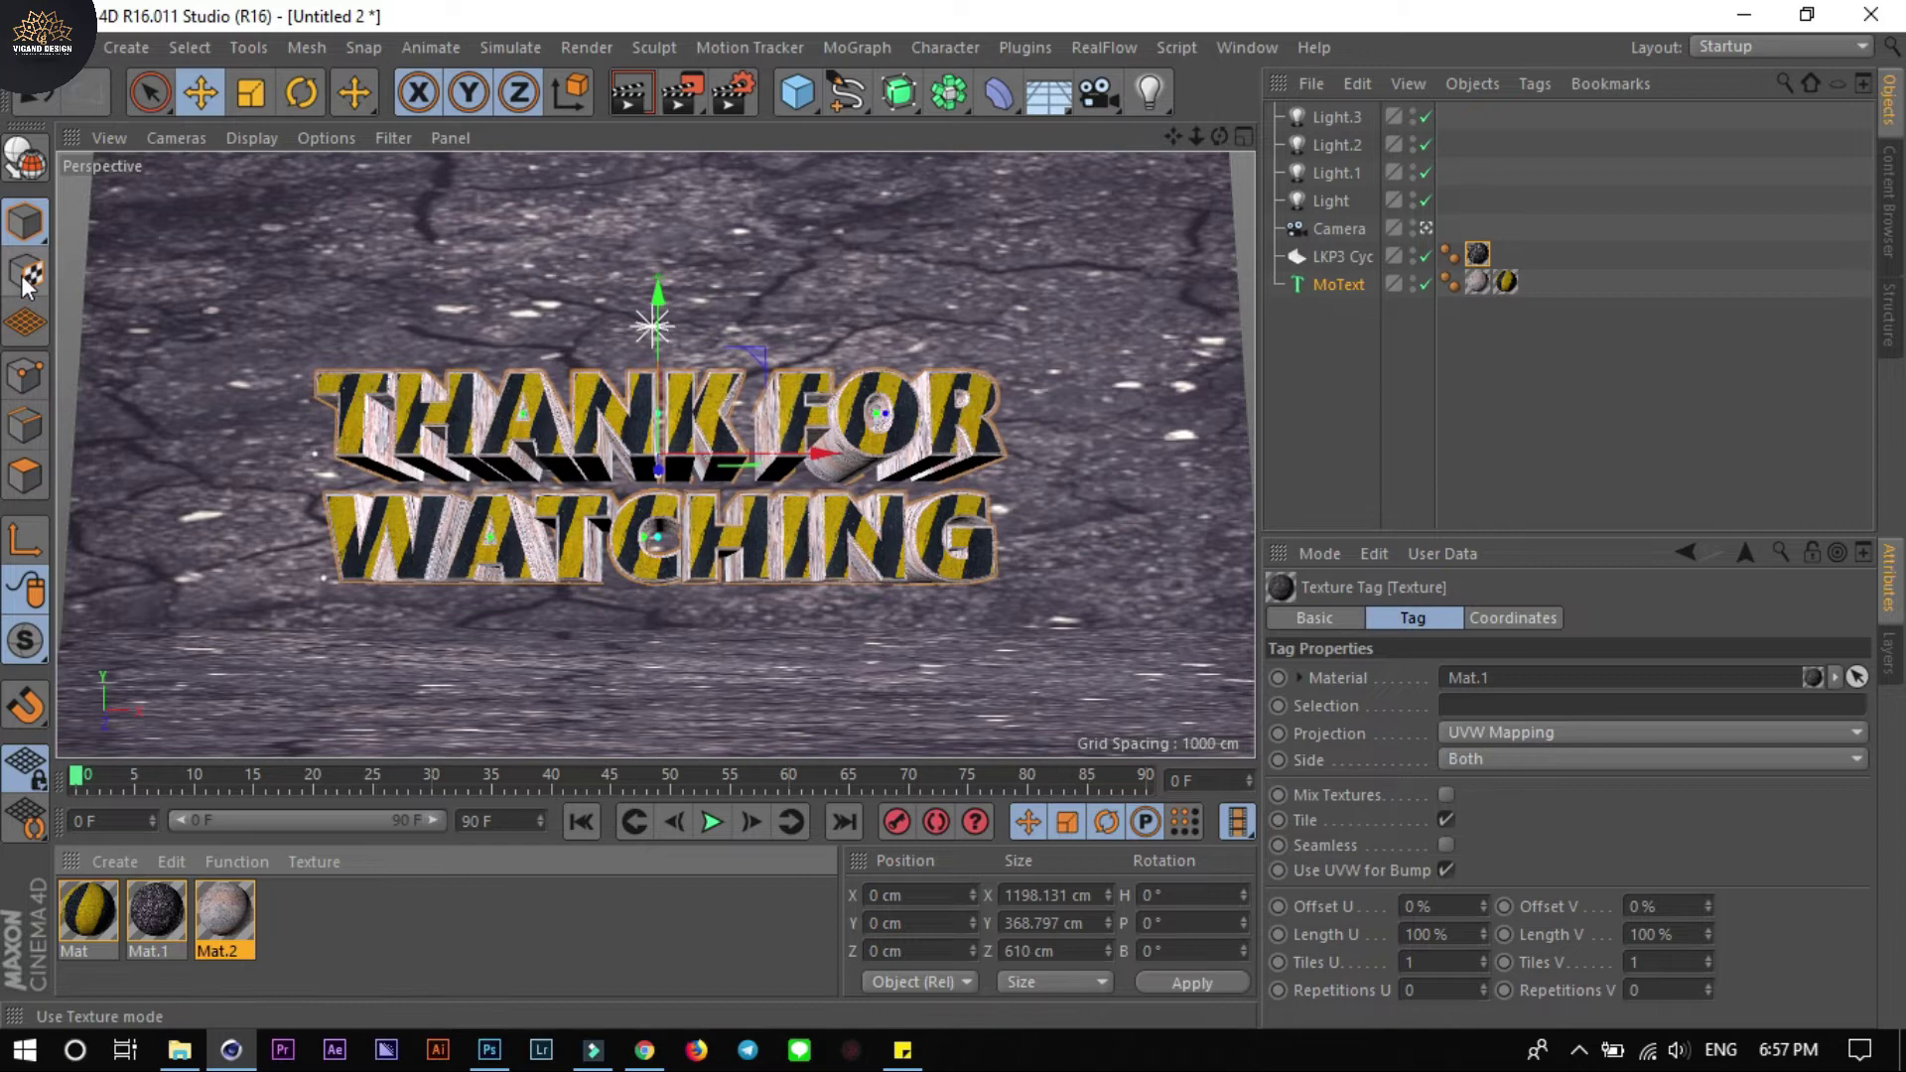
pyautogui.press('t')
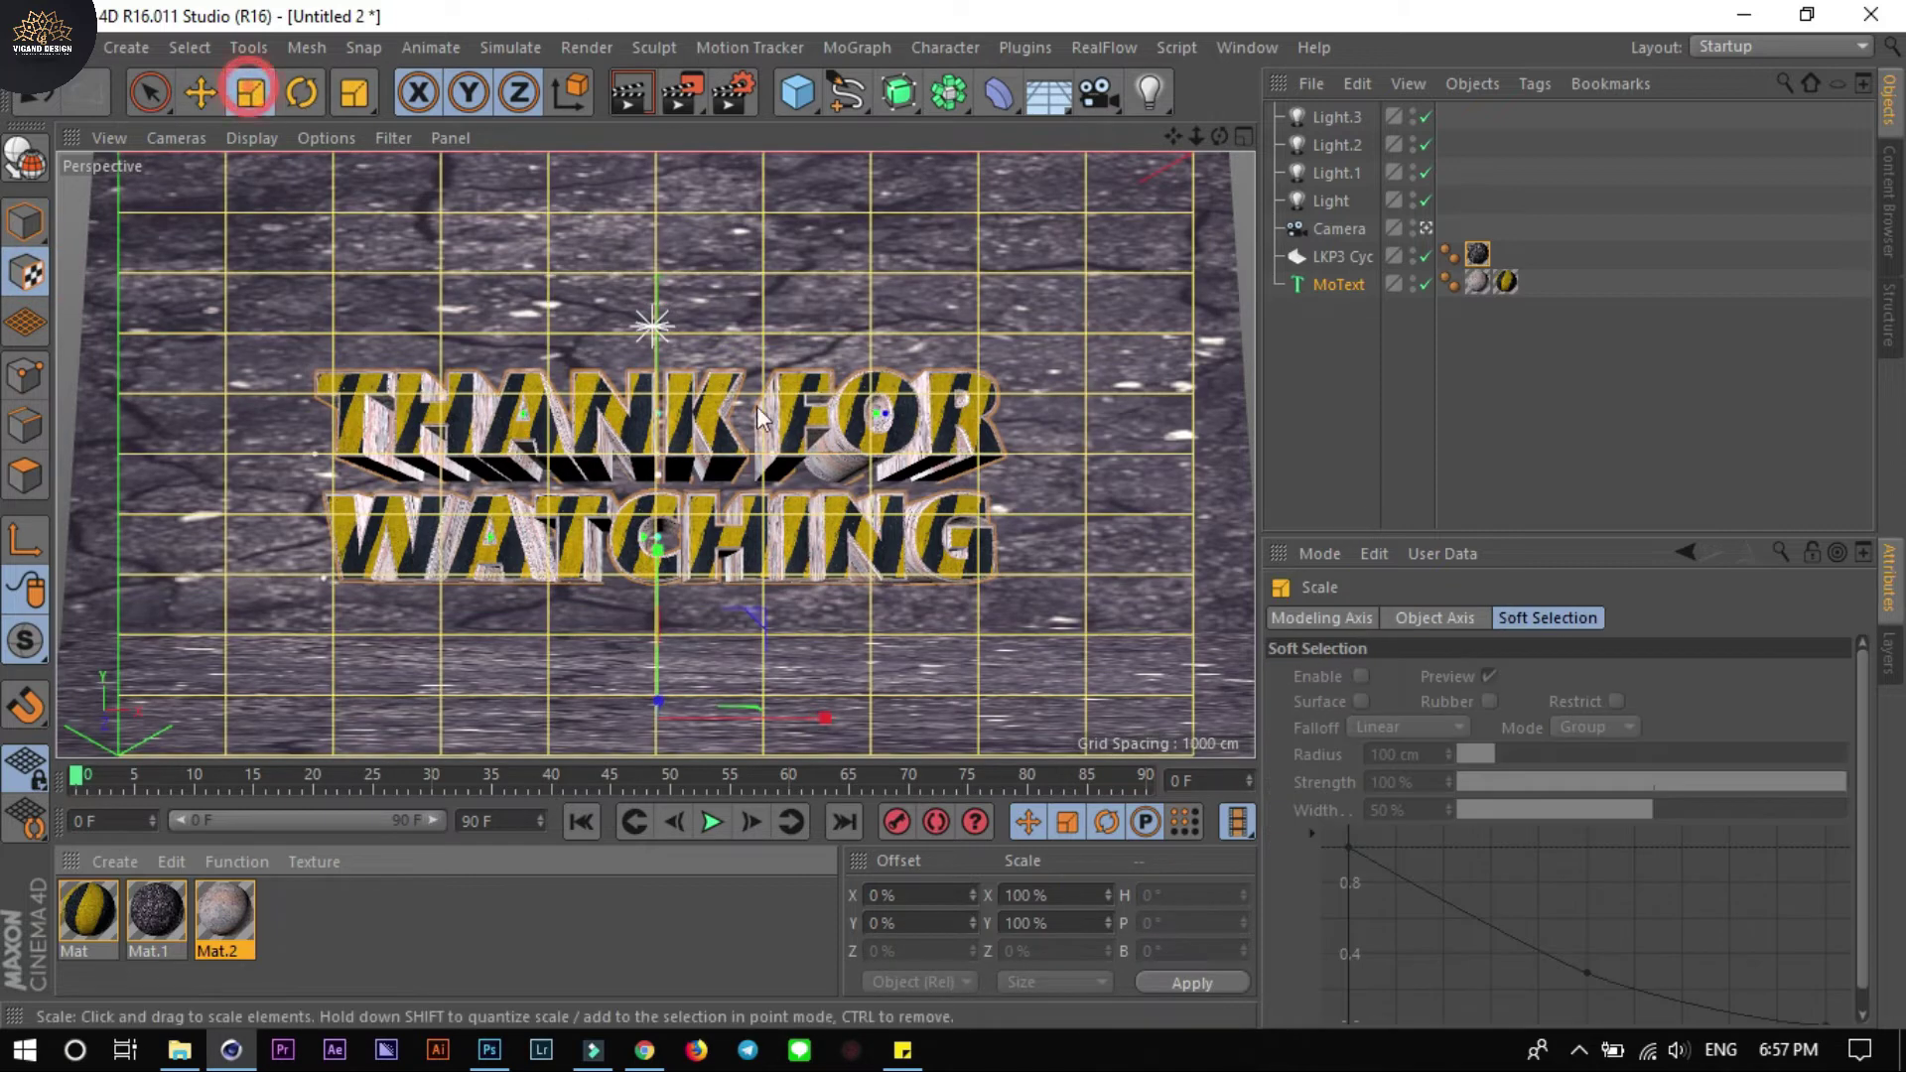
pyautogui.moveTo(840, 538)
pyautogui.mouseDown()
pyautogui.moveTo(1120, 361)
pyautogui.moveTo(1203, 253)
pyautogui.moveTo(1142, 328)
pyautogui.mouseUp()
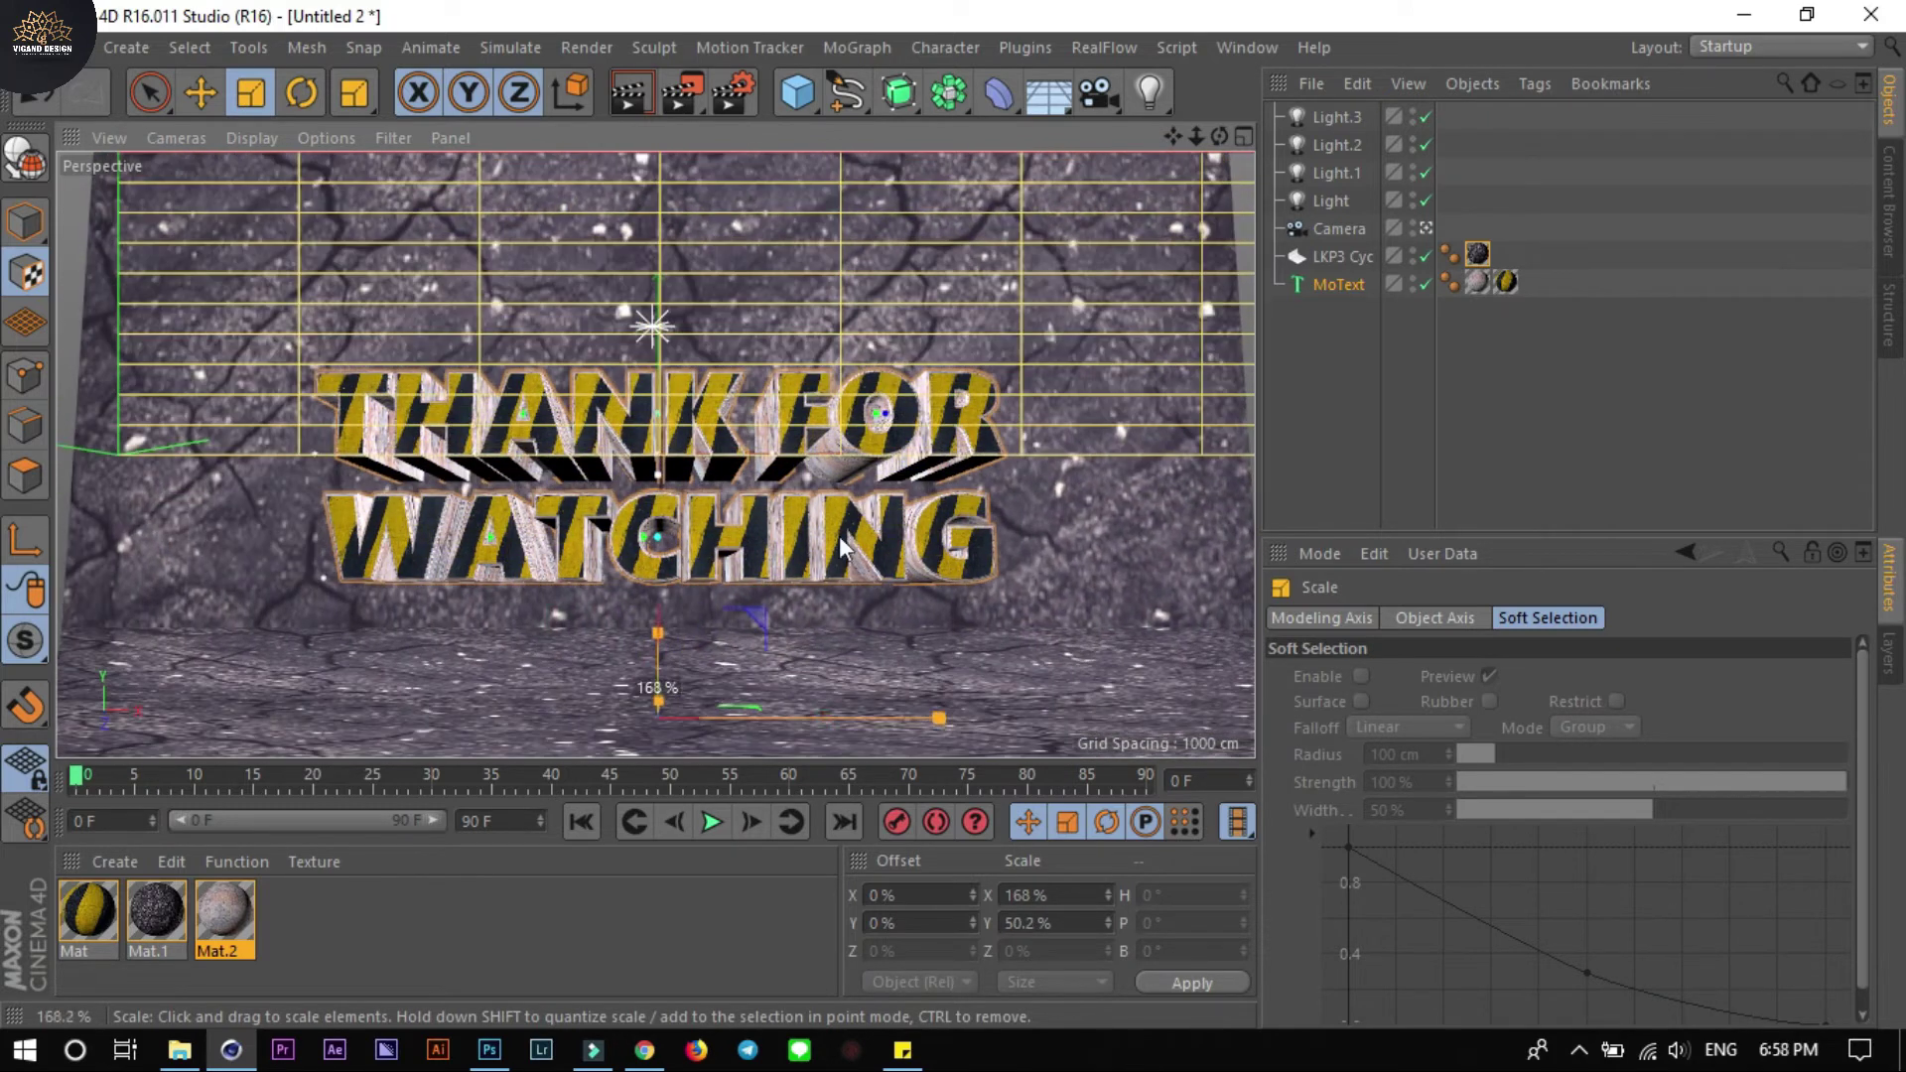
pyautogui.moveTo(818, 719)
pyautogui.mouseDown()
pyautogui.moveTo(1194, 648)
pyautogui.moveTo(220, 717)
pyautogui.moveTo(898, 677)
pyautogui.moveTo(1057, 643)
pyautogui.moveTo(378, 754)
pyautogui.moveTo(395, 748)
pyautogui.mouseUp()
pyautogui.moveTo(659, 701)
pyautogui.mouseDown()
pyautogui.moveTo(721, 615)
pyautogui.moveTo(837, 558)
pyautogui.moveTo(599, 737)
pyautogui.moveTo(838, 665)
pyautogui.moveTo(786, 719)
pyautogui.moveTo(884, 687)
pyautogui.moveTo(831, 689)
pyautogui.moveTo(849, 680)
pyautogui.mouseUp()
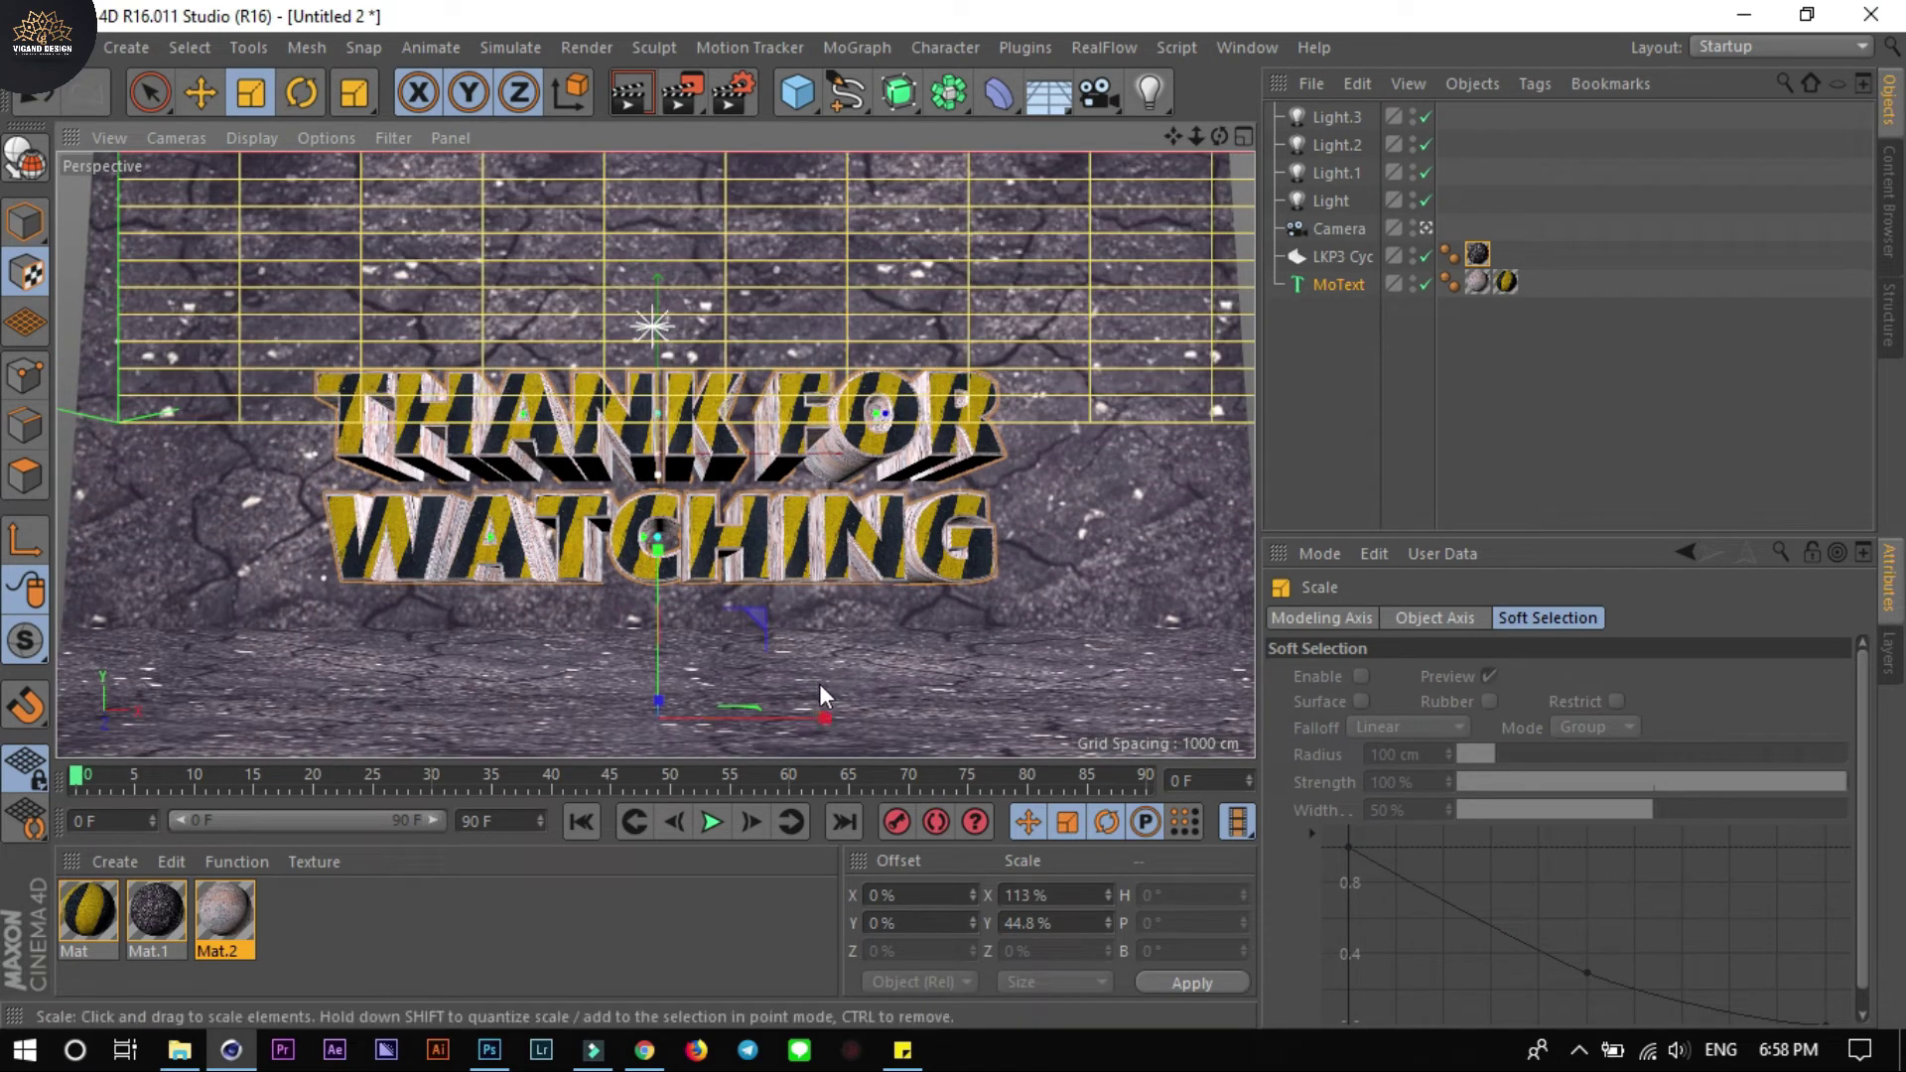
pyautogui.click(150, 914)
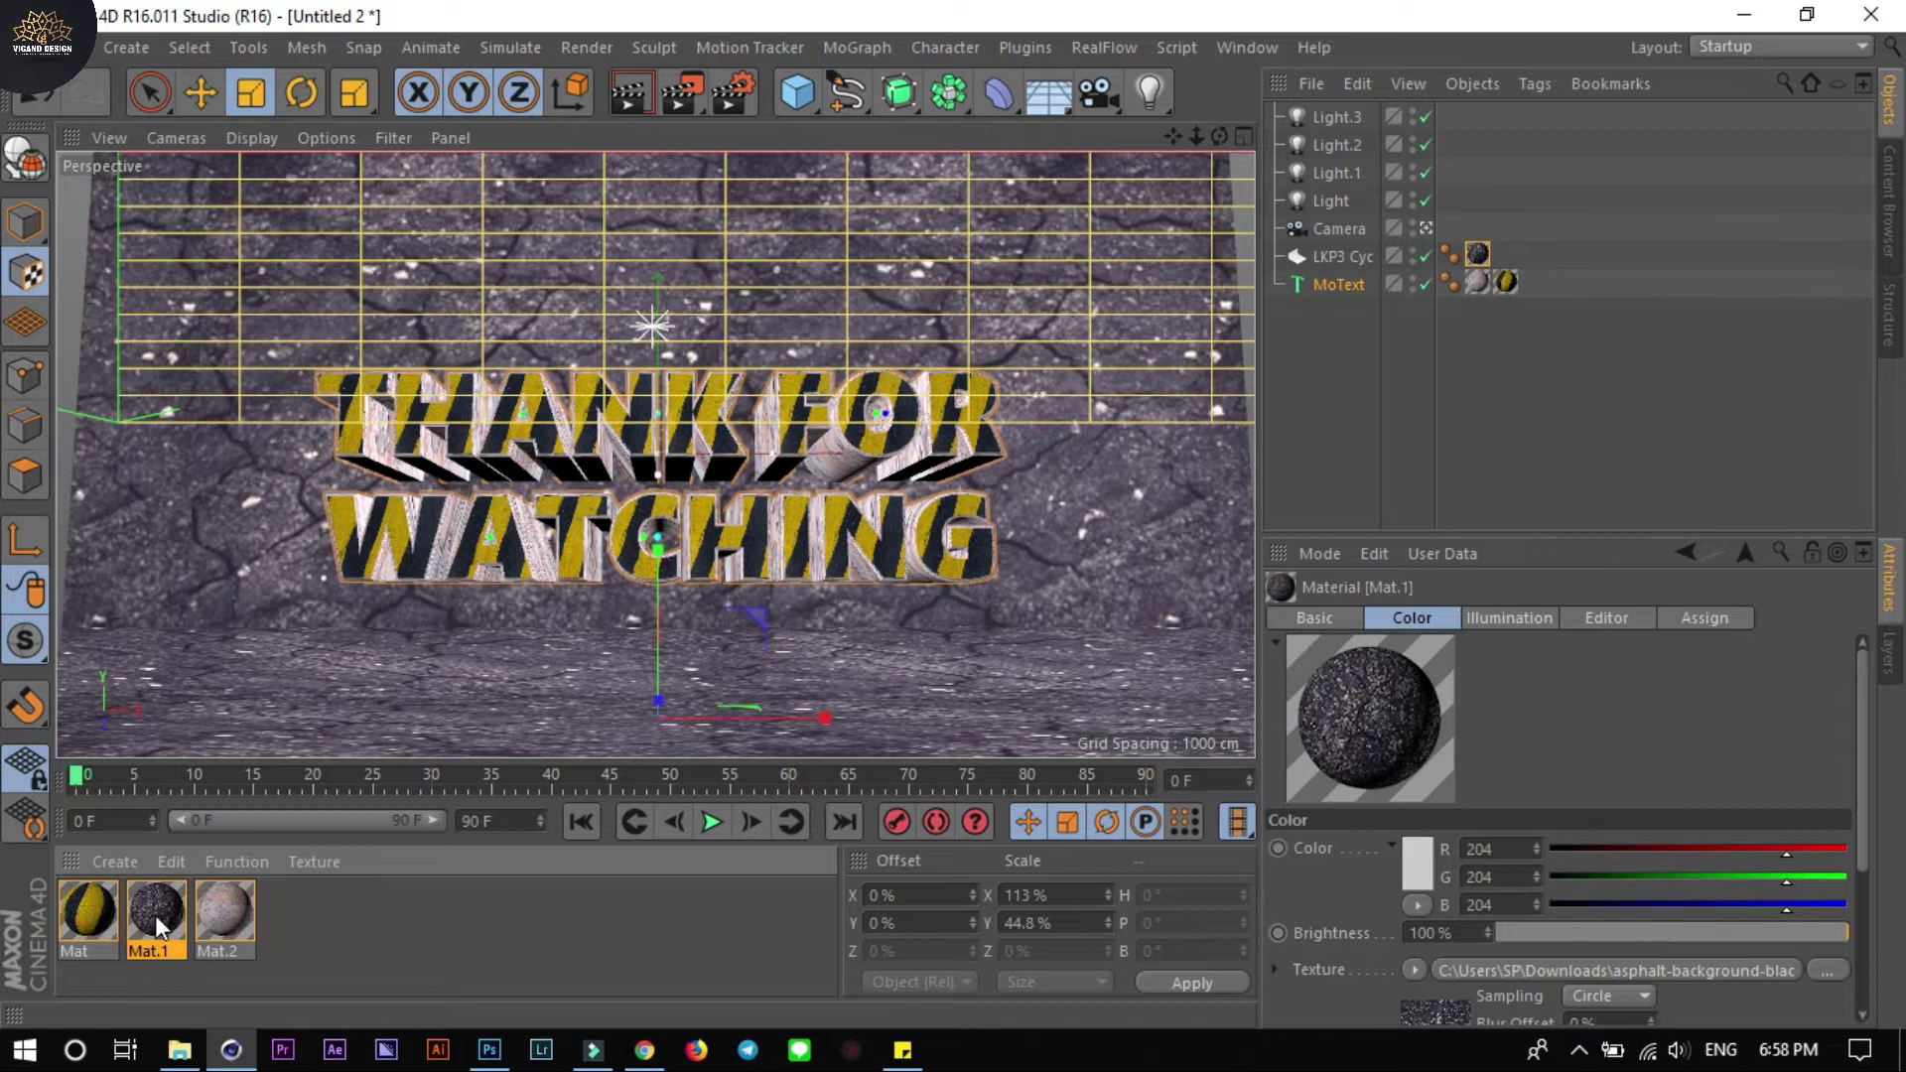
# Set Mat.1's Color texture Blur Offset and Blur Scale to 100% and Sampling to Alias 3
pyautogui.doubleClick(155, 915)
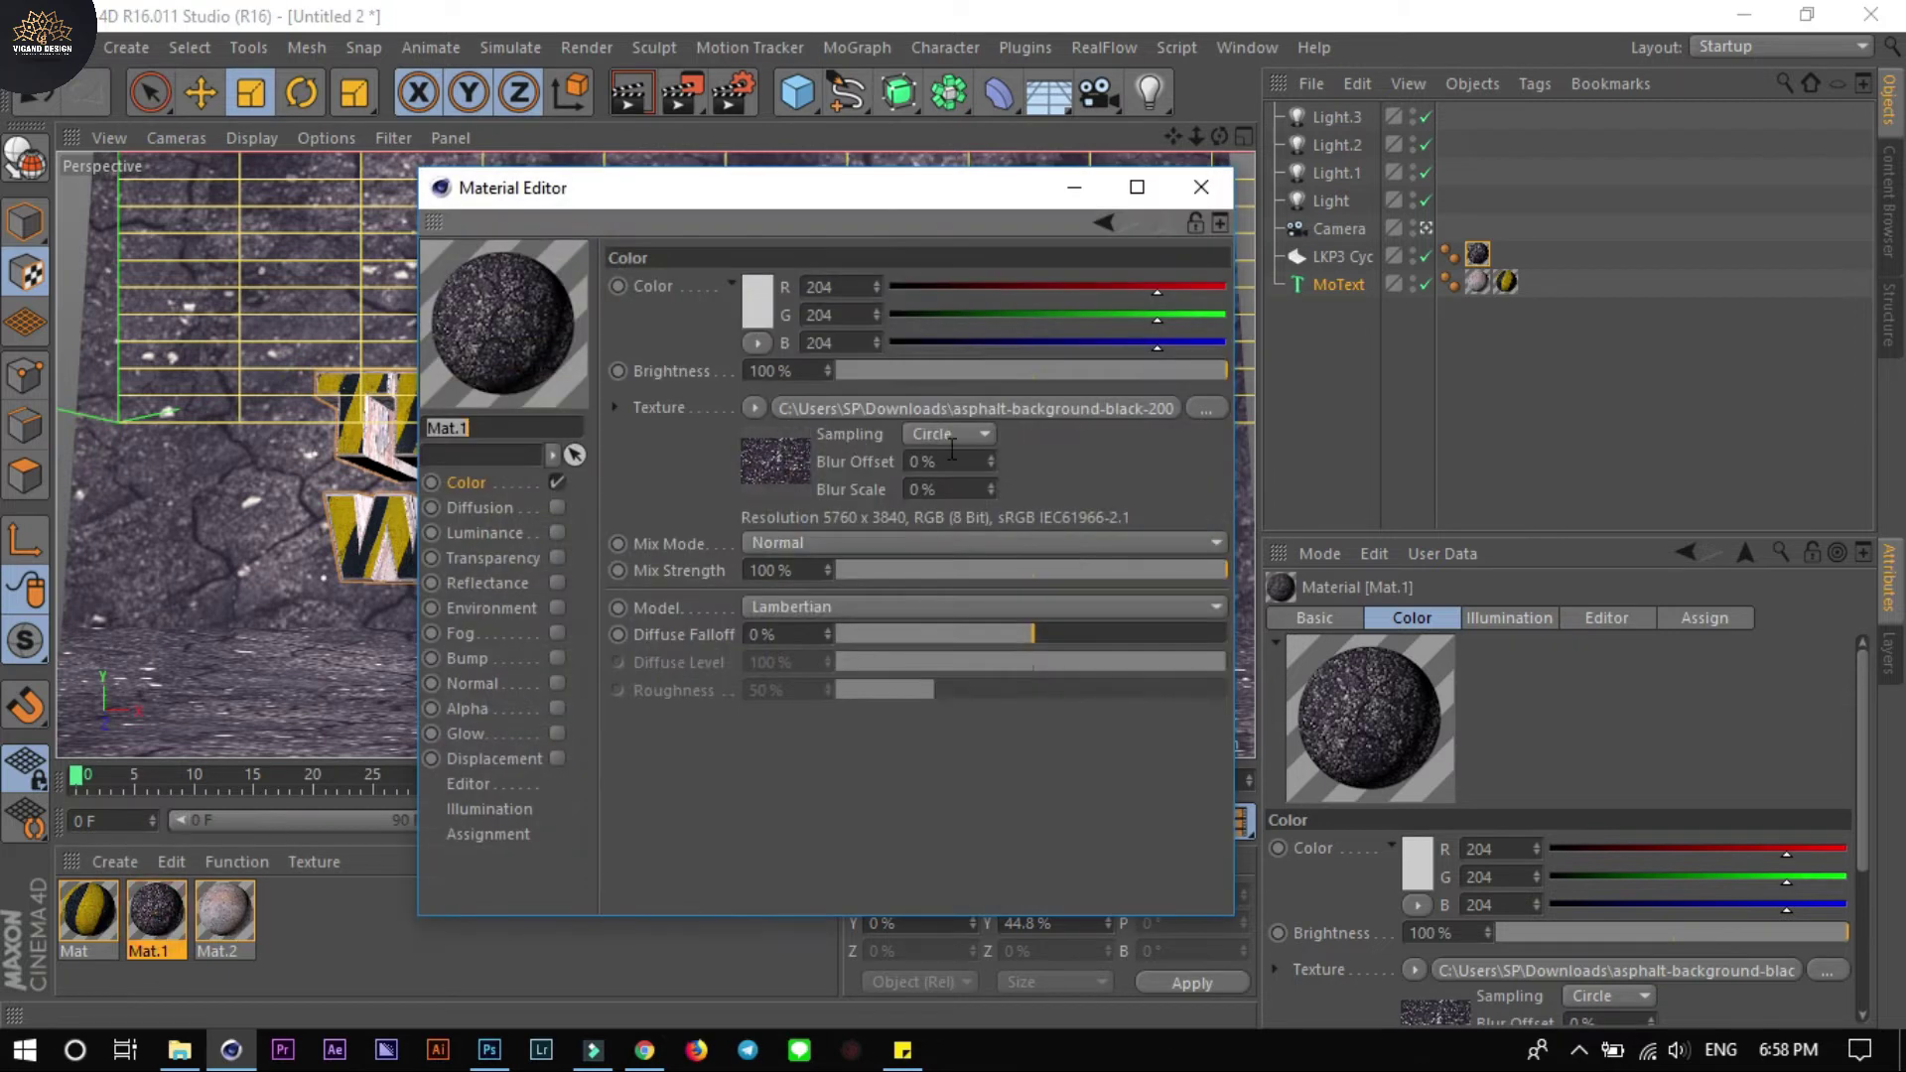
pyautogui.click(978, 463)
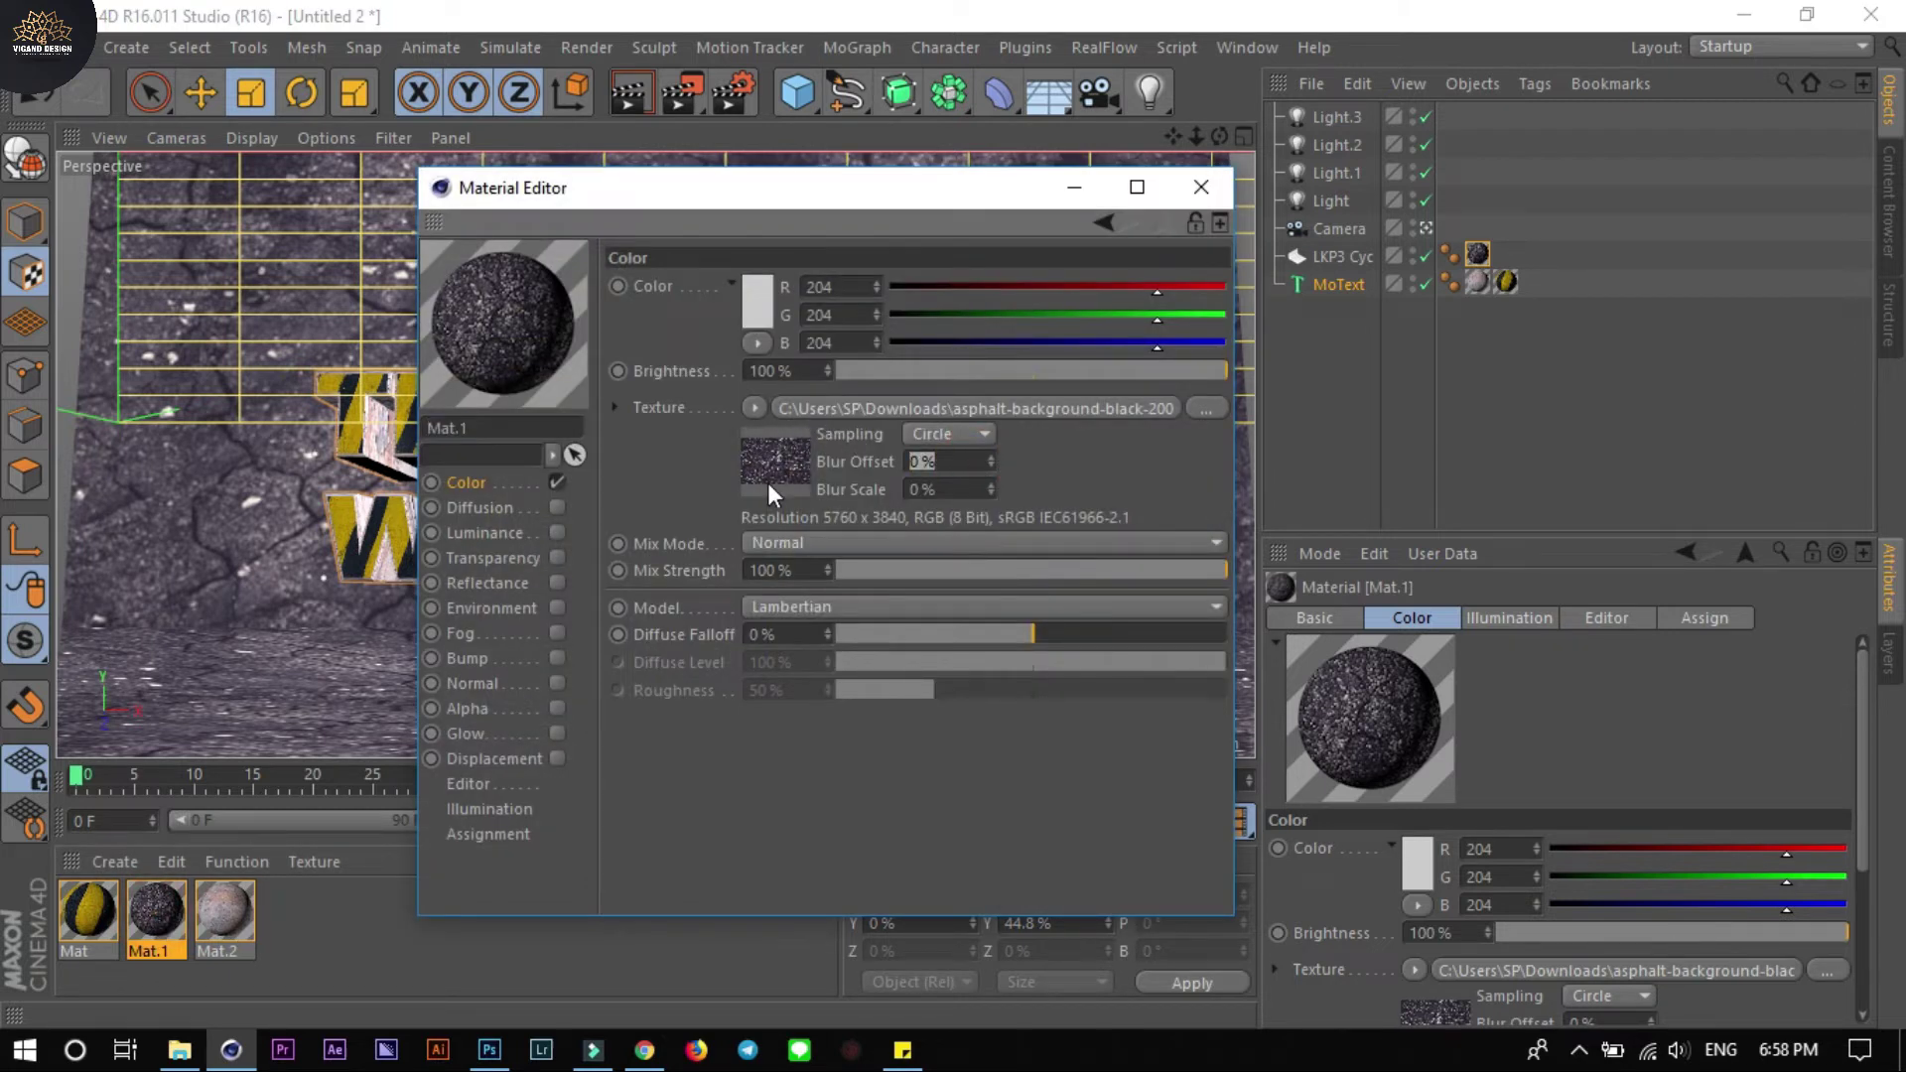
pyautogui.write('100')
pyautogui.press('Return')
pyautogui.click(949, 490)
pyautogui.write('100')
pyautogui.press('Return')
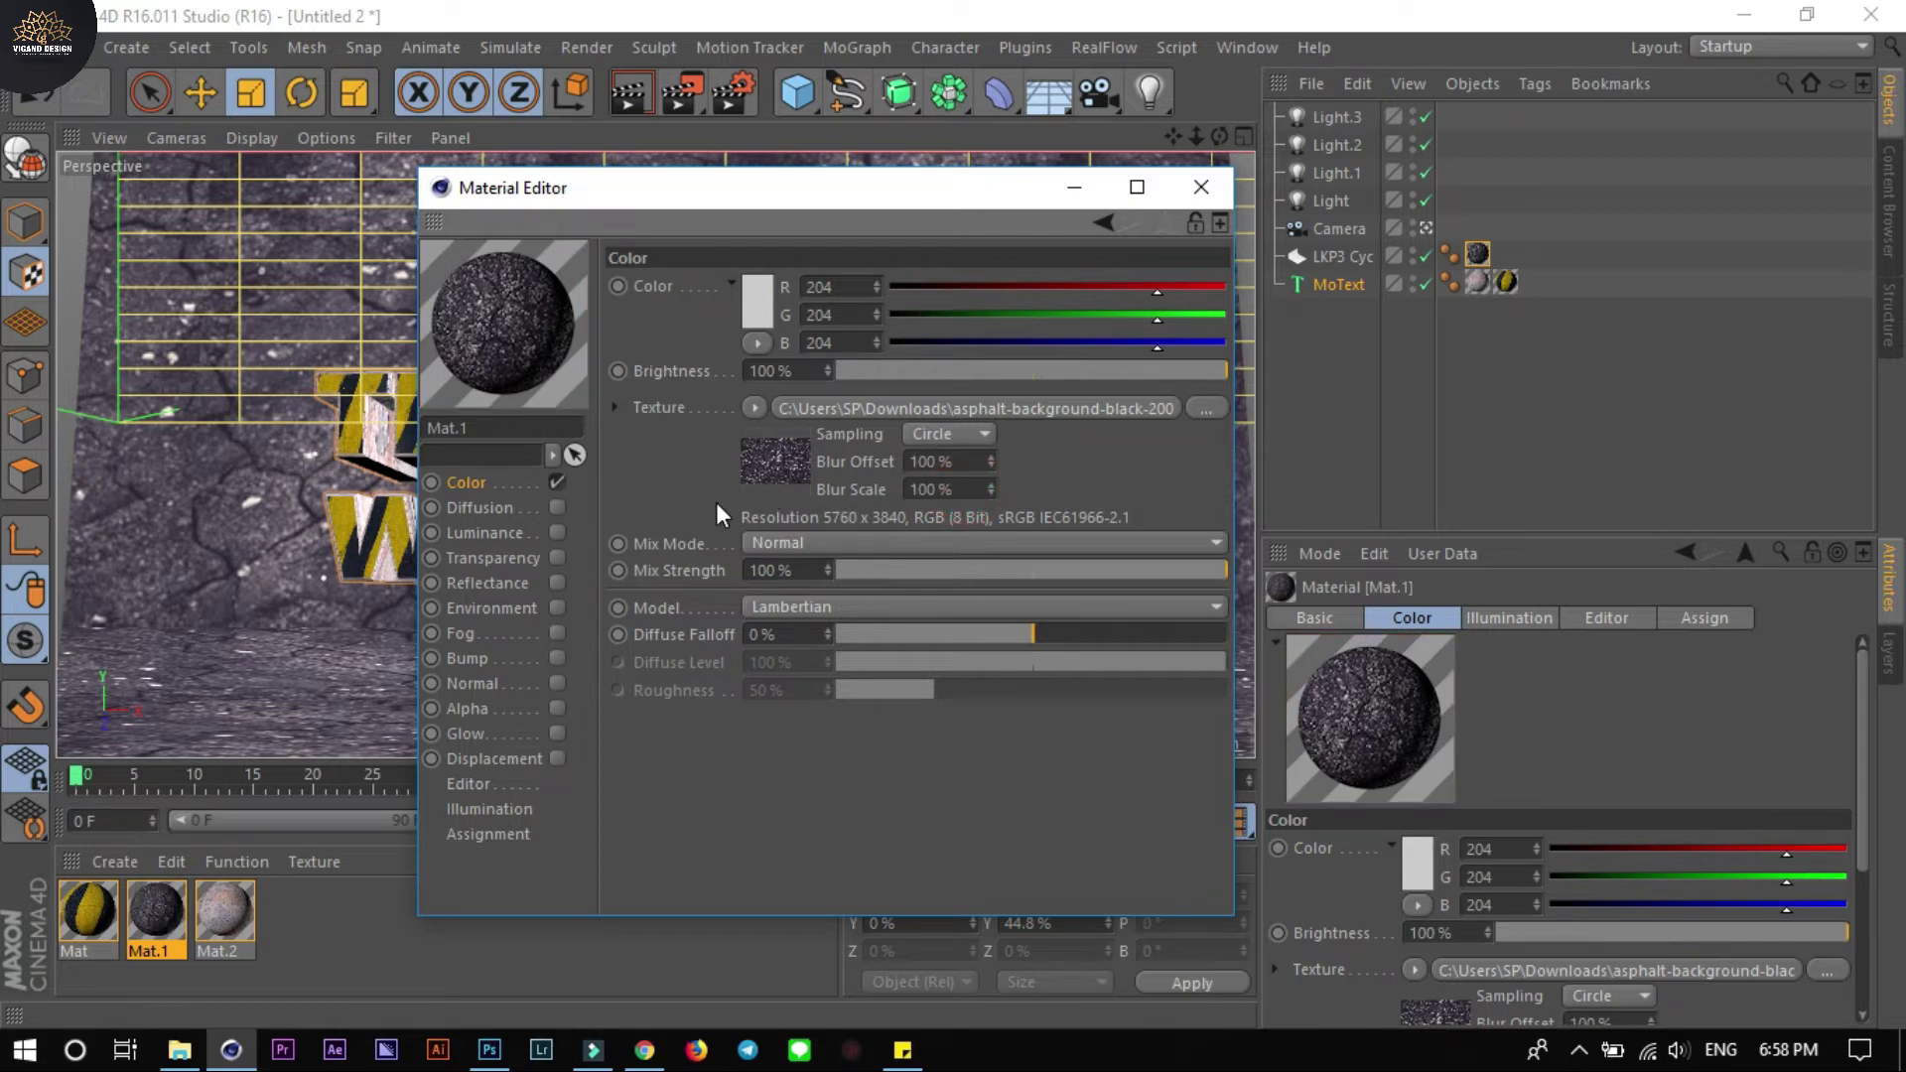
pyautogui.click(974, 433)
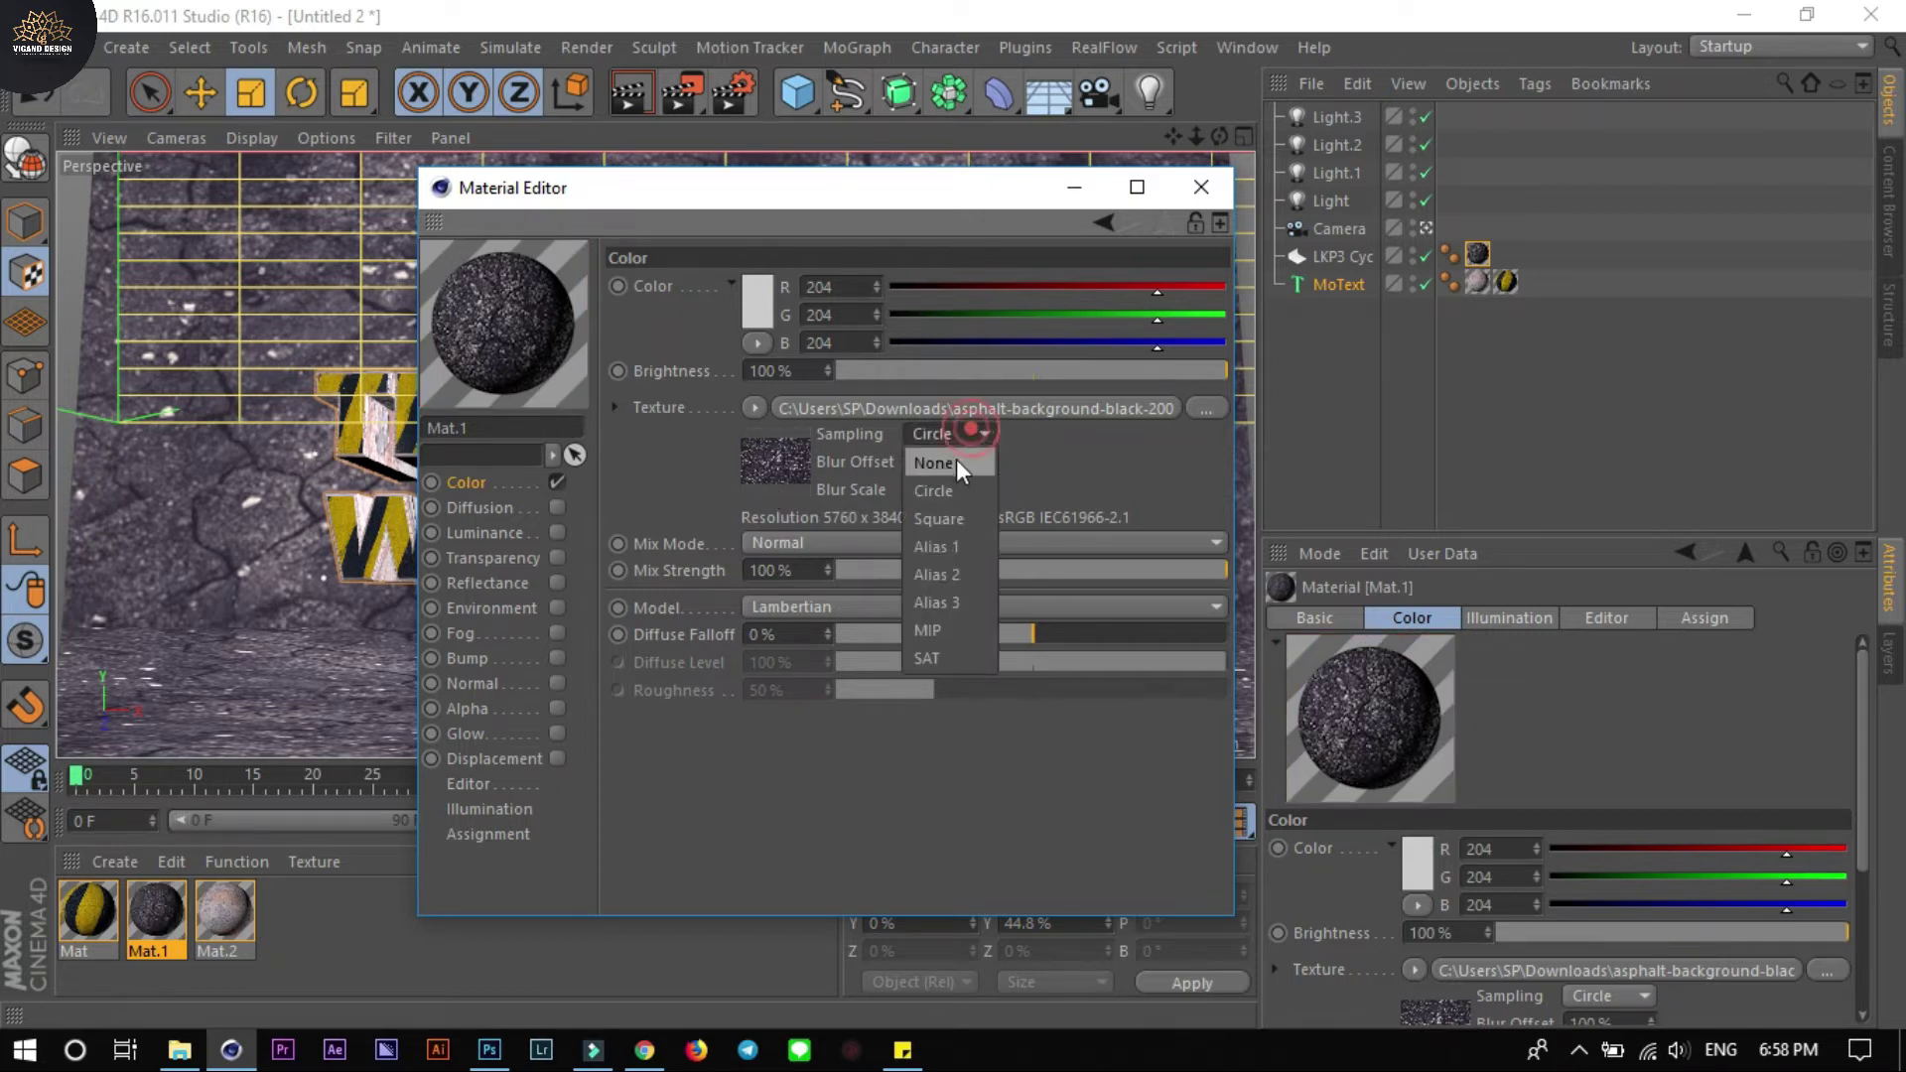
pyautogui.click(938, 603)
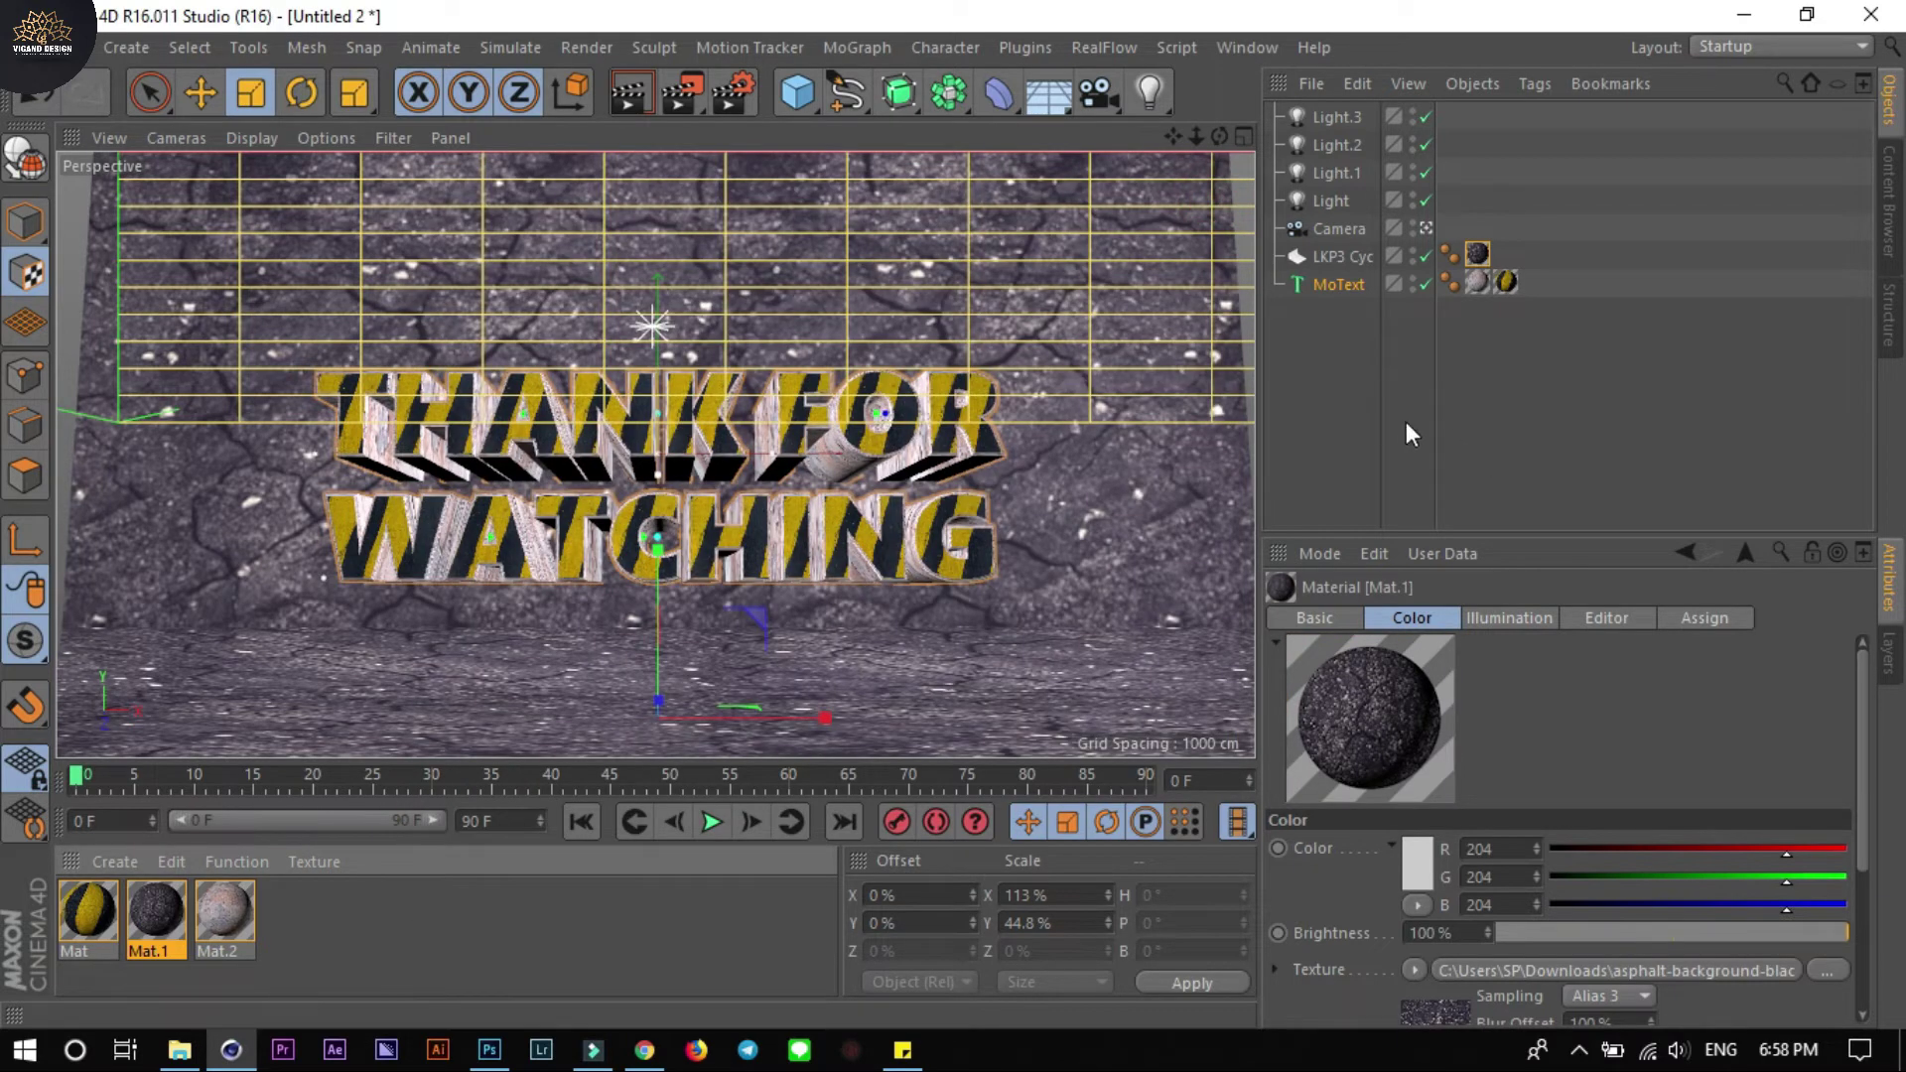
# Add then undo a Sky object, select all scene objects, and run a viewport Render View preview
pyautogui.click(1406, 421)
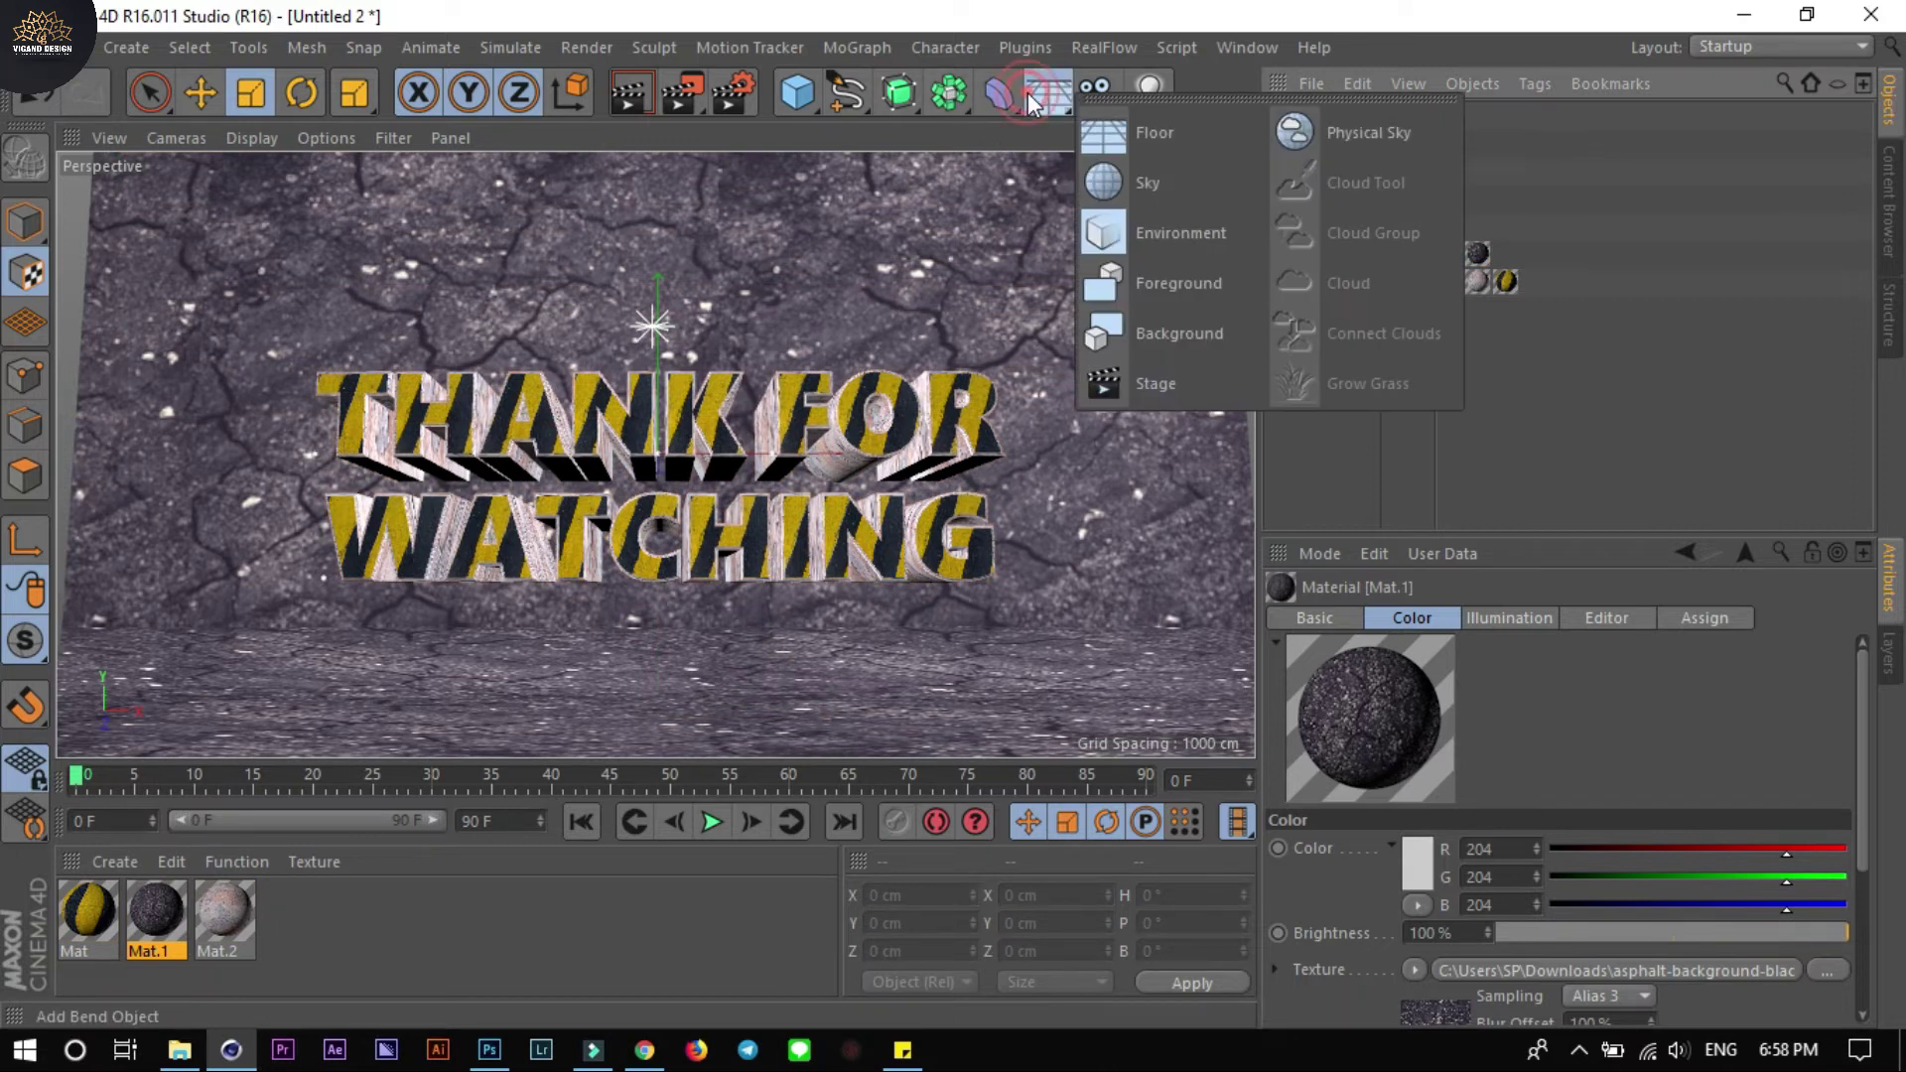
pyautogui.moveTo(1028, 92); pyautogui.dragTo(1142, 179)
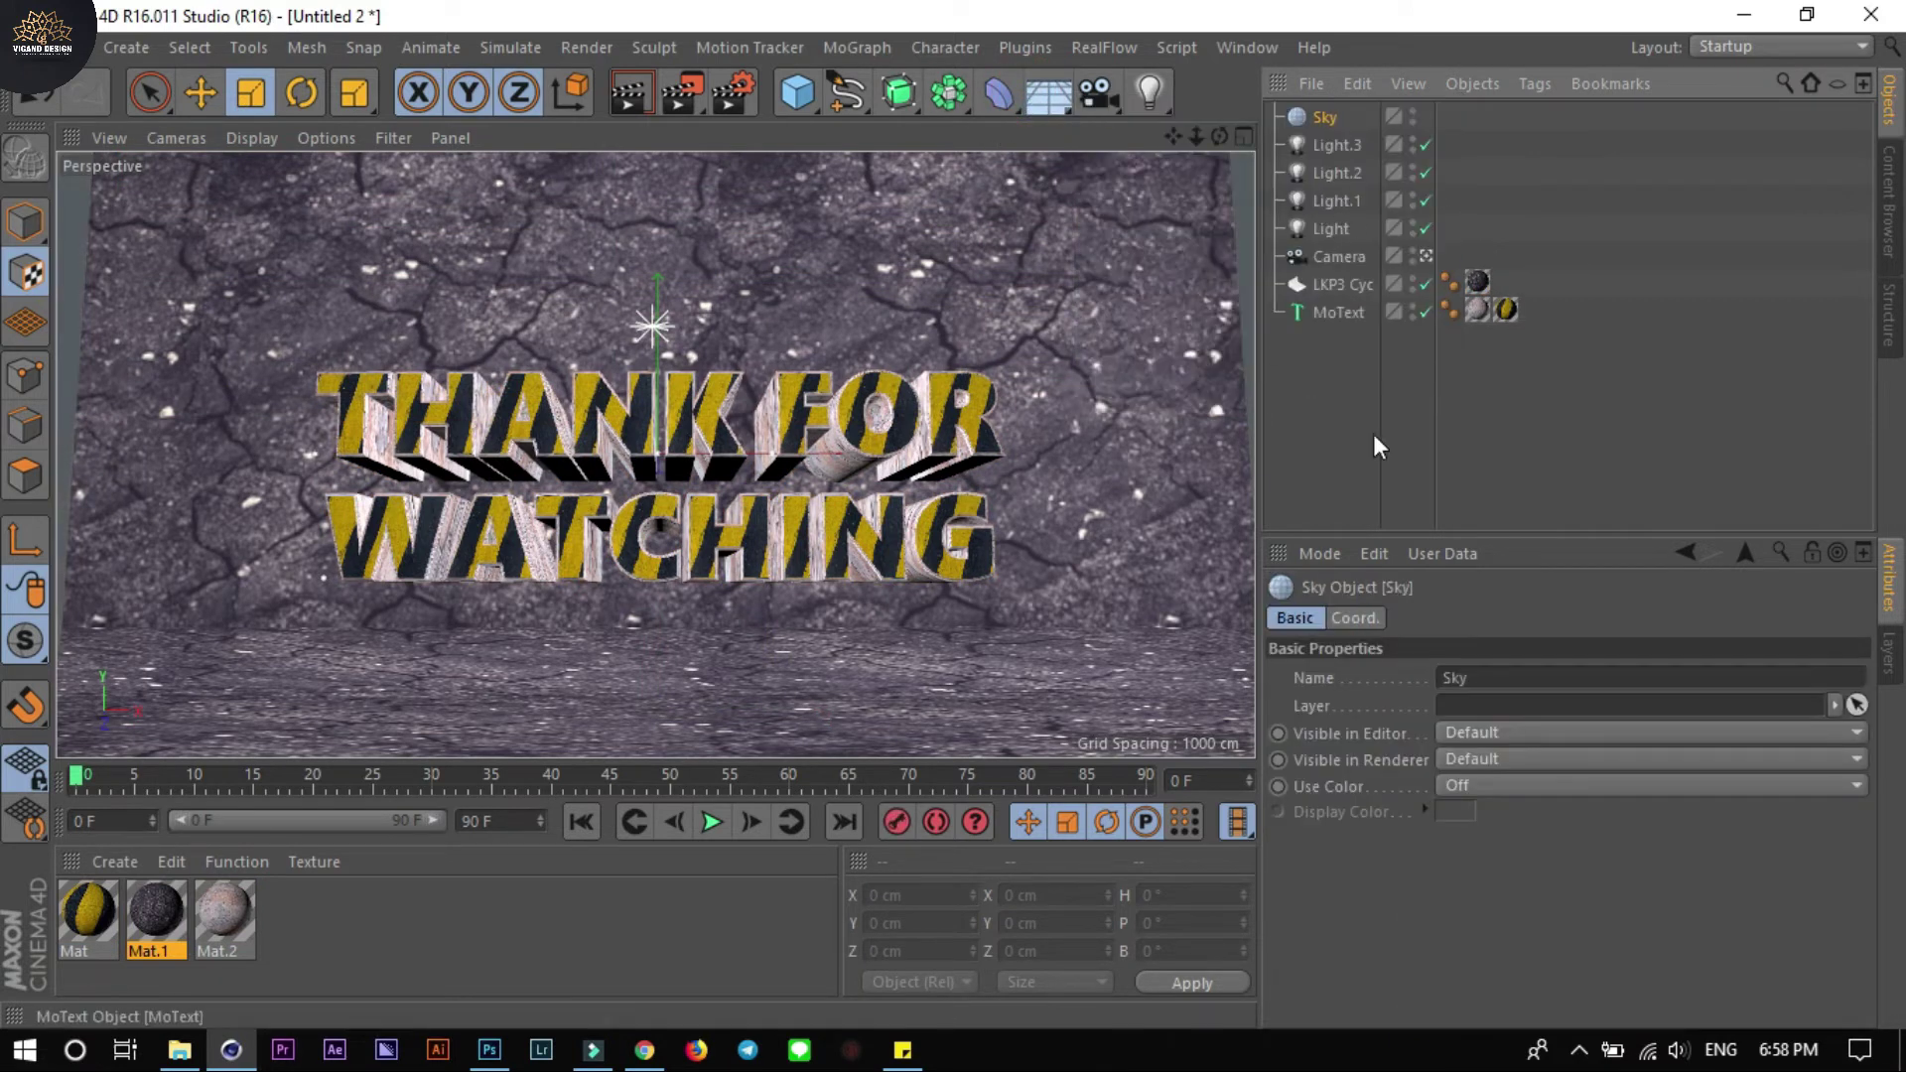
pyautogui.hotkey('ctrl', 'z')
pyautogui.moveTo(1352, 372); pyautogui.dragTo(1541, 114)
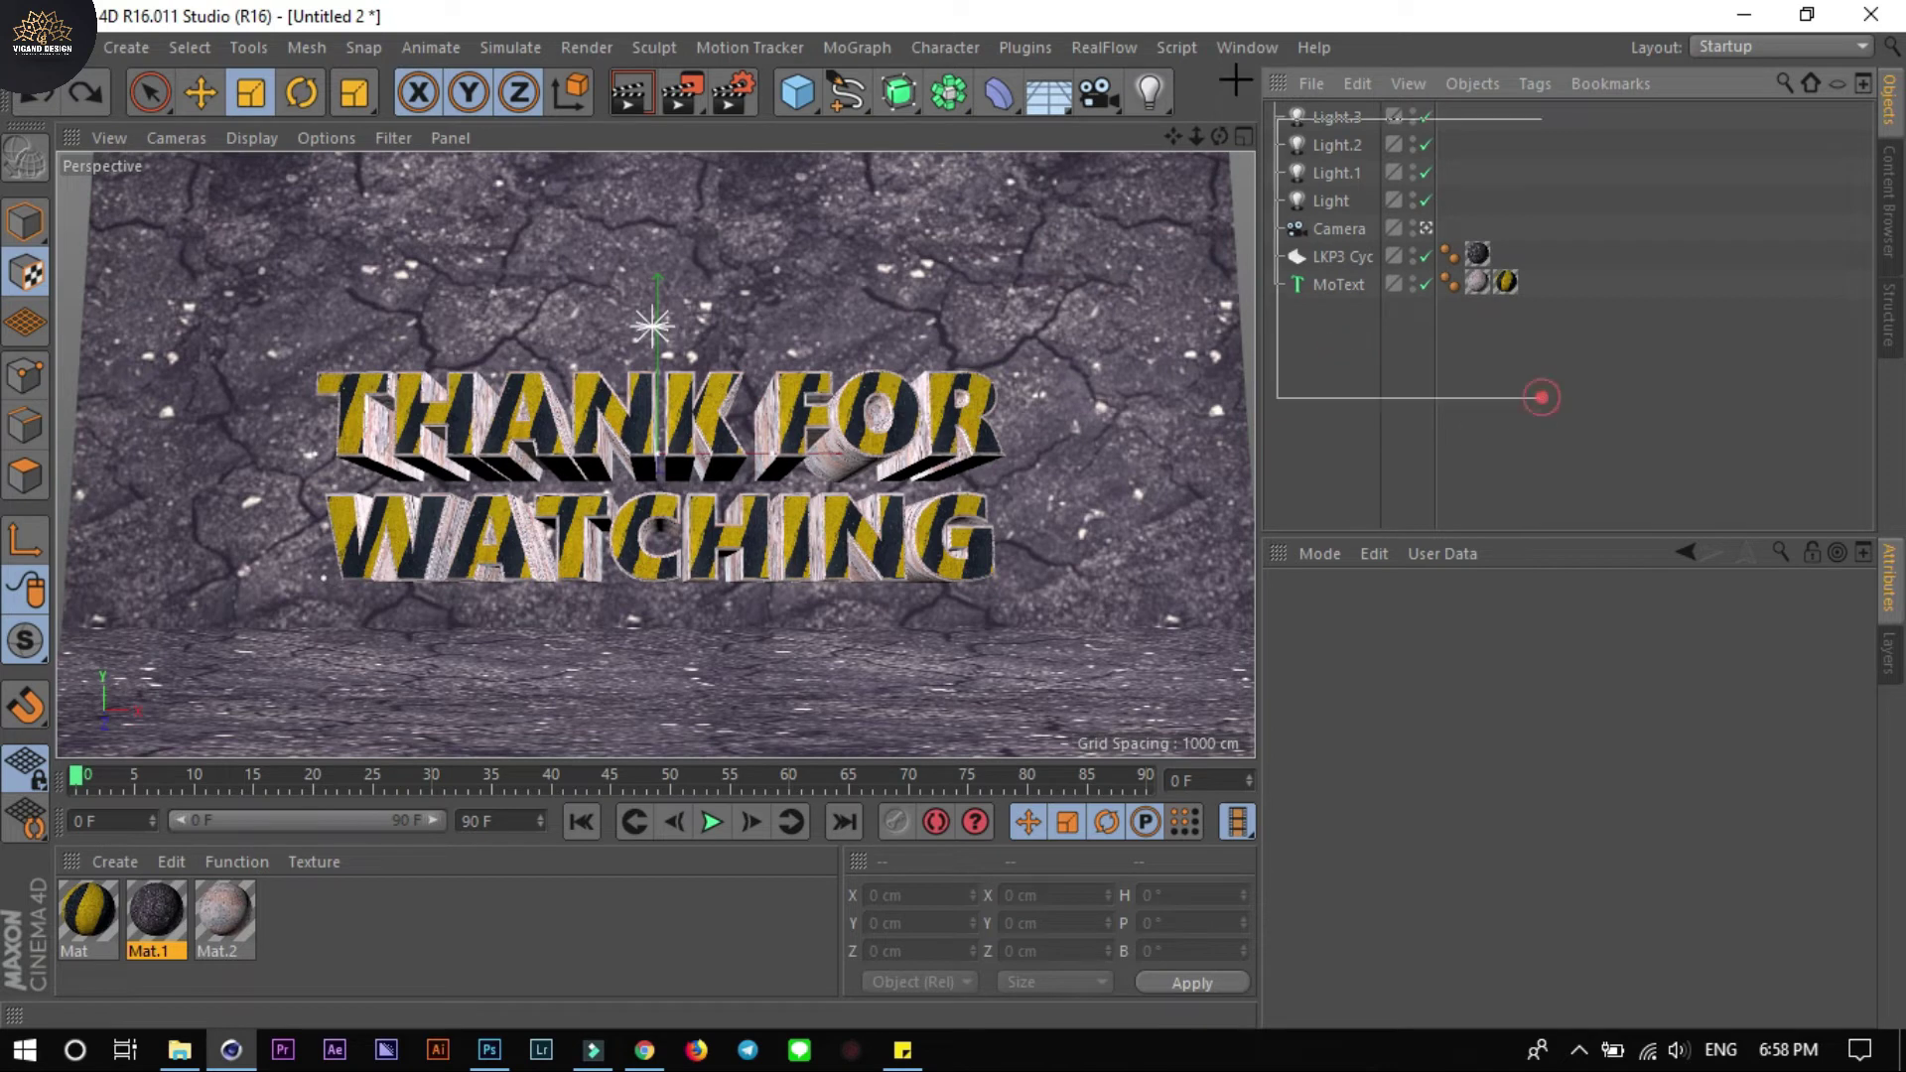
pyautogui.click(625, 94)
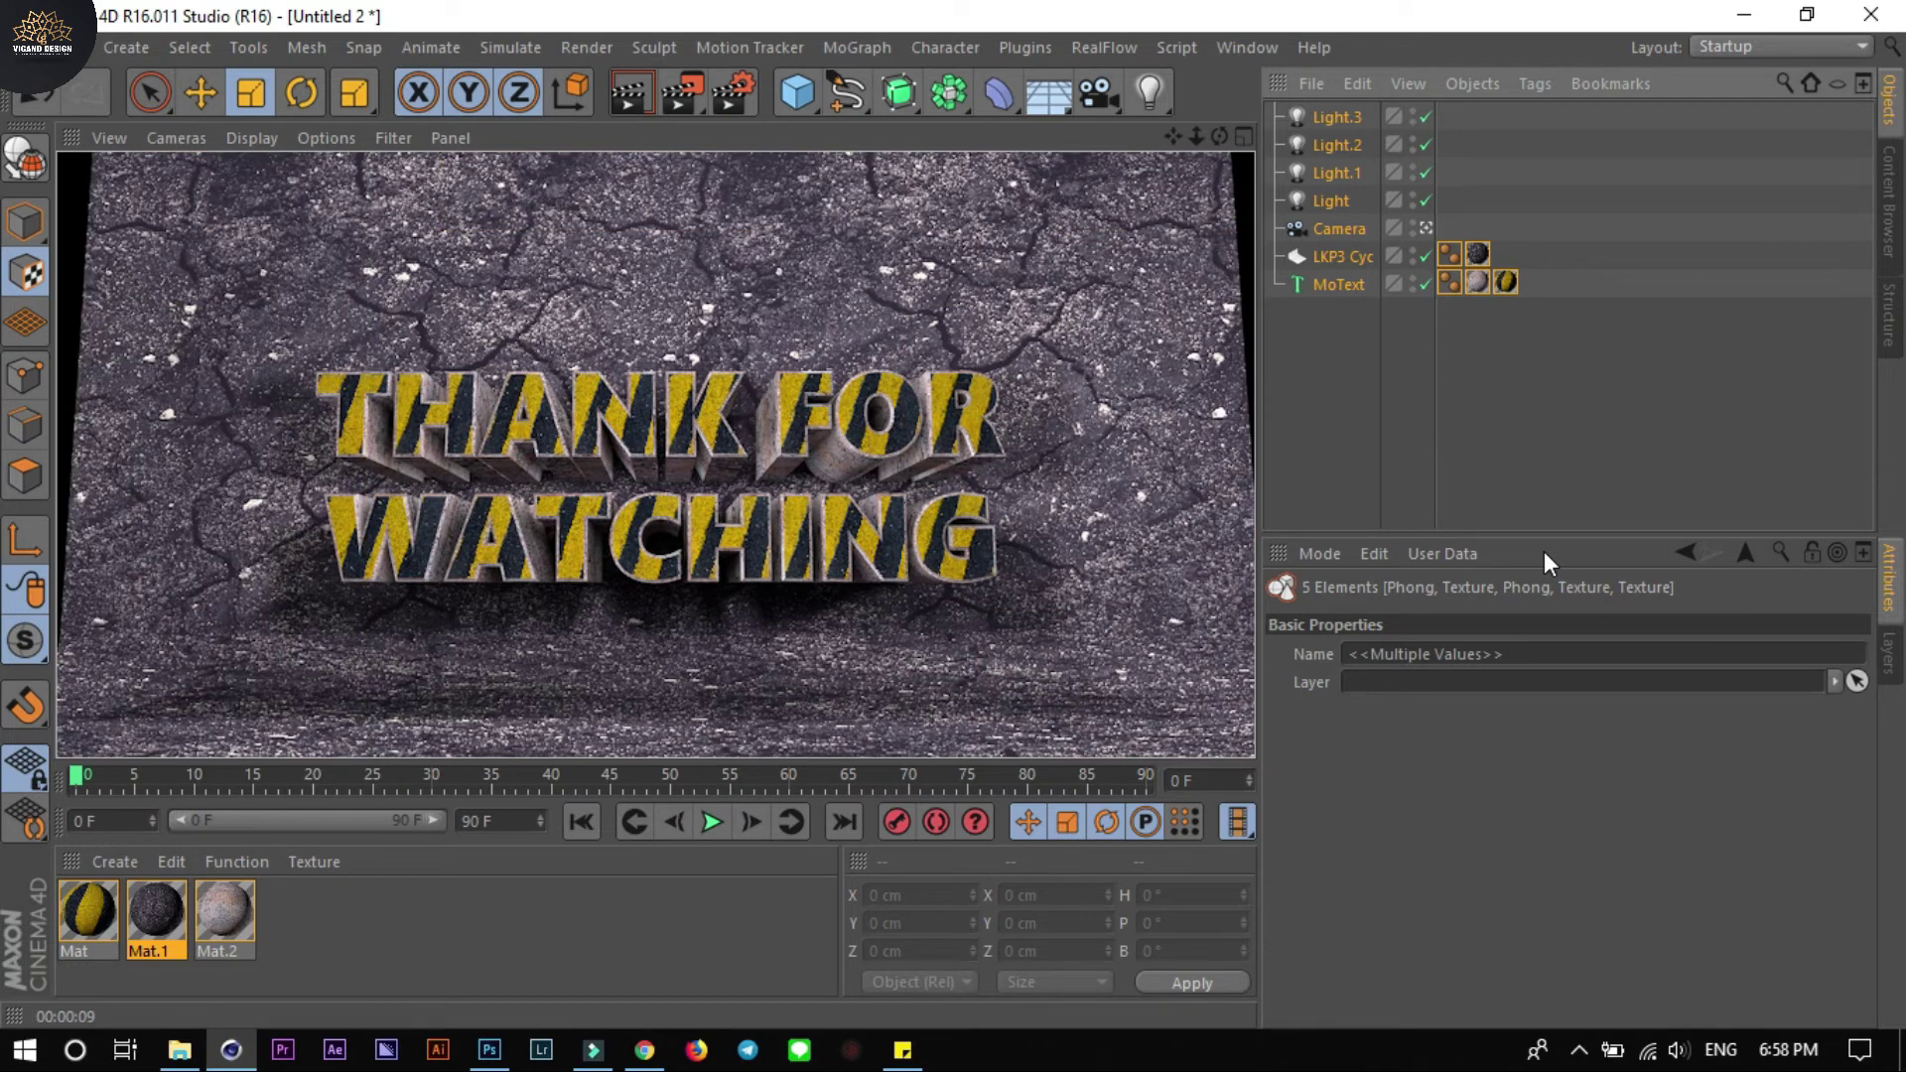
# Clear the render, leave the camera view, and orbit to see the backdrop from the side
pyautogui.click(1111, 332)
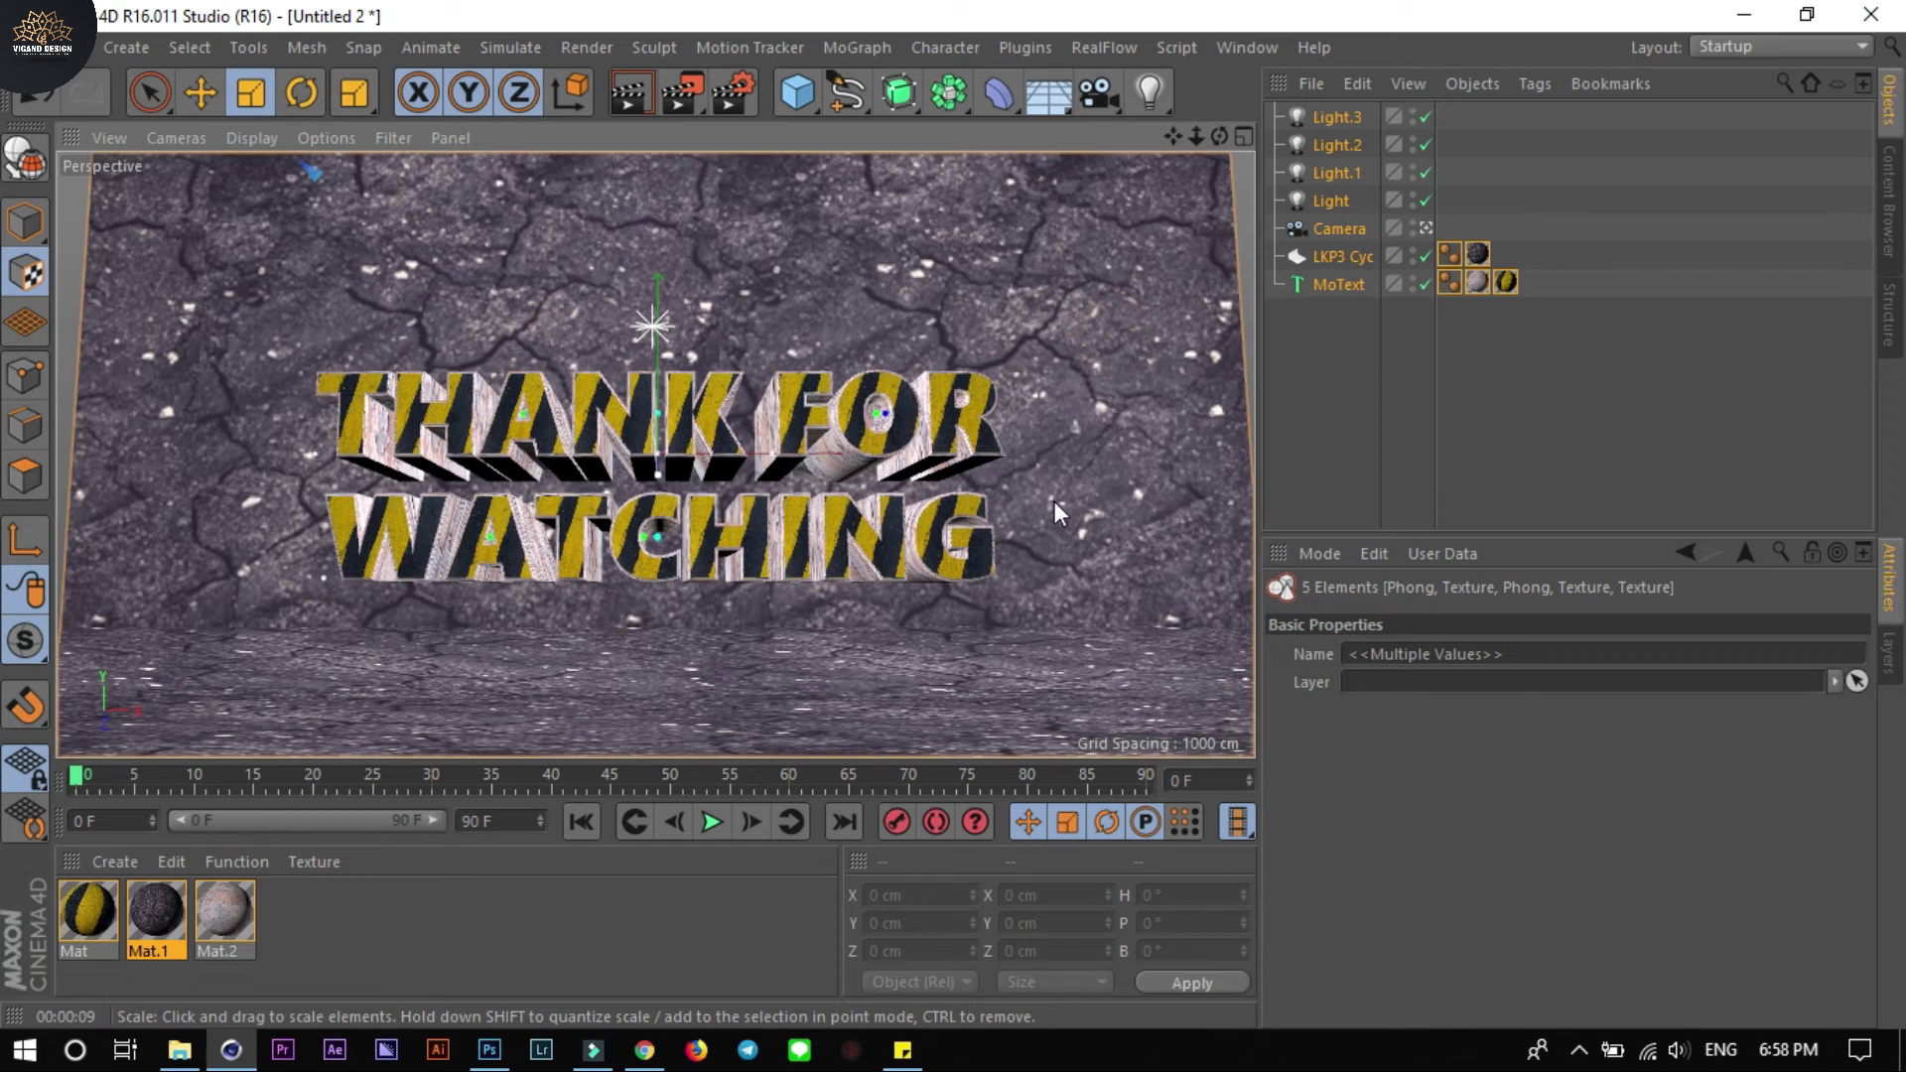
pyautogui.click(1426, 226)
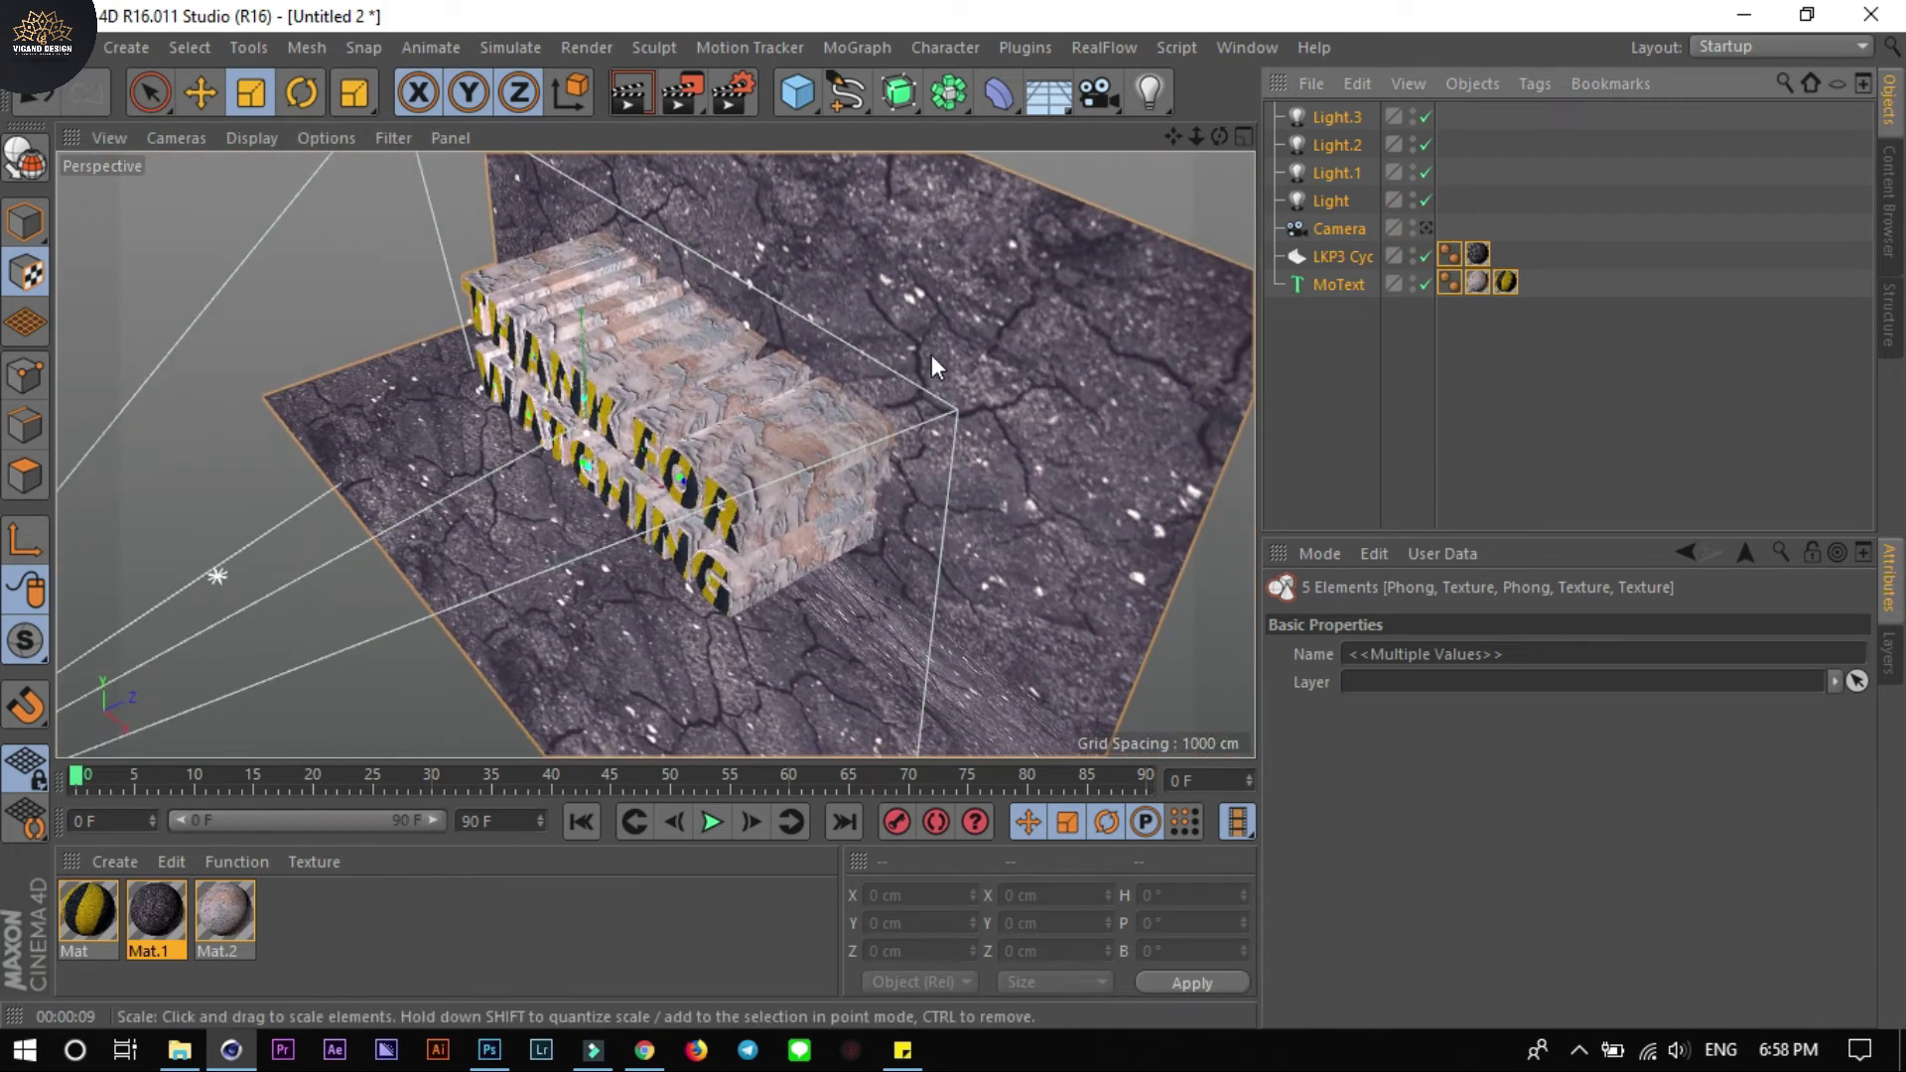
pyautogui.scroll(-3, 931, 354)
pyautogui.moveTo(475, 314)
pyautogui.keyDown('alt'); pyautogui.mouseDown()
pyautogui.moveTo(501, 347)
pyautogui.moveTo(849, 228)
pyautogui.moveTo(211, 289)
pyautogui.mouseUp(); pyautogui.keyUp('alt')
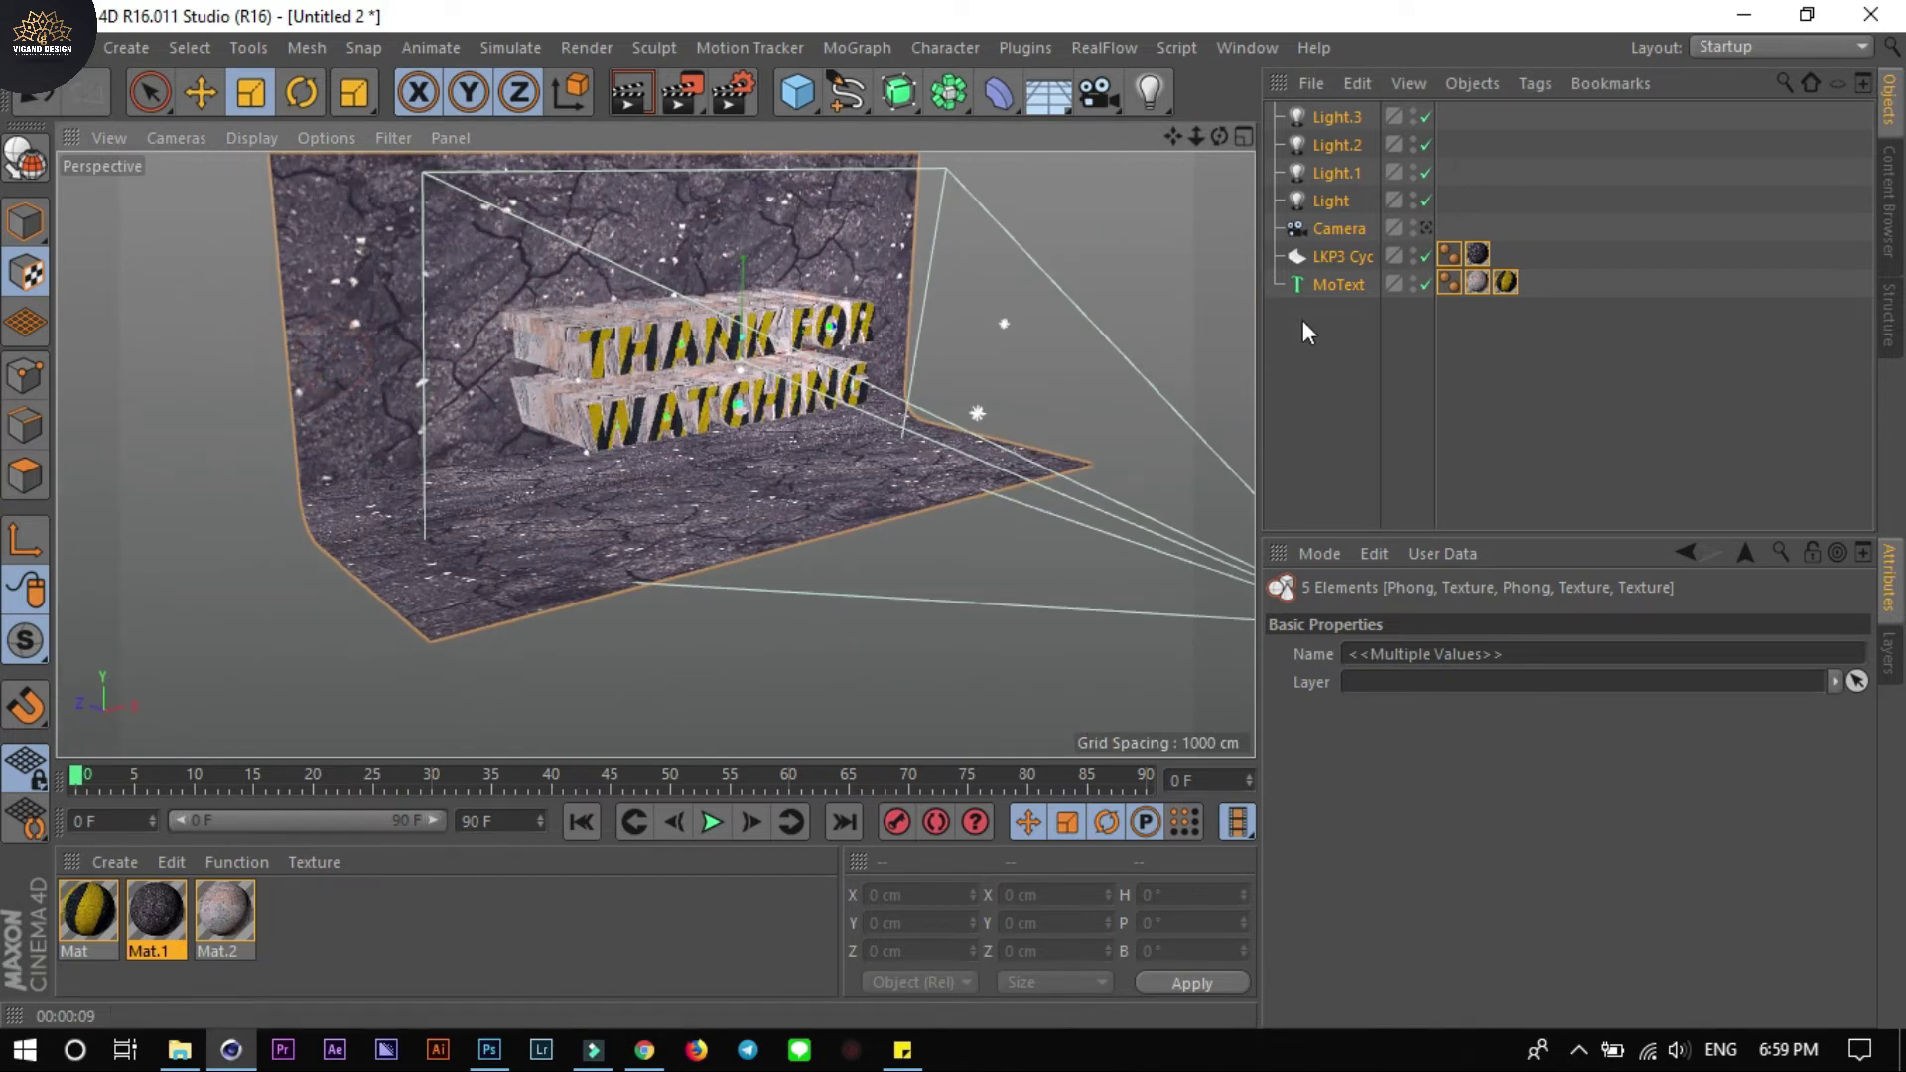
# Enlarge the cyc backdrop to 3182.425 × 1570.211 × 1574.87 cm so it fills the camera frame
pyautogui.click(1326, 256)
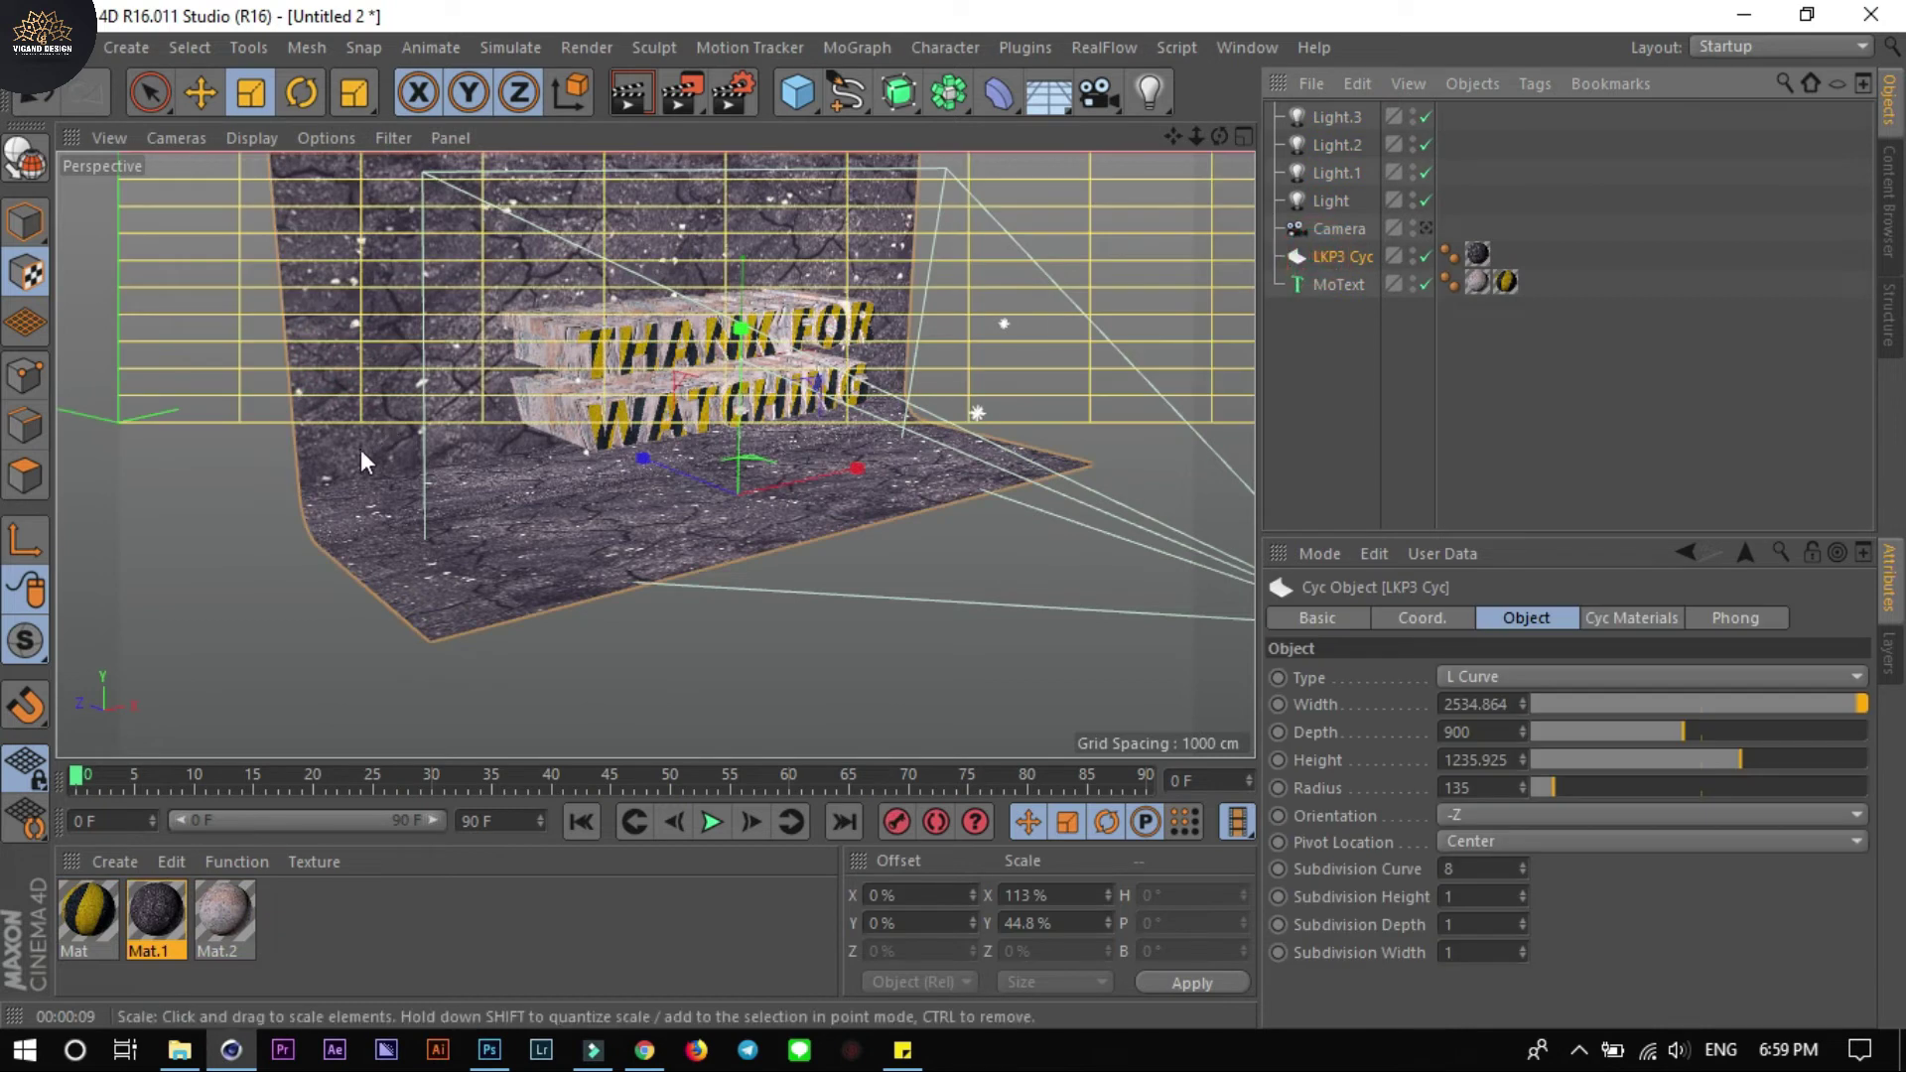
pyautogui.click(24, 223)
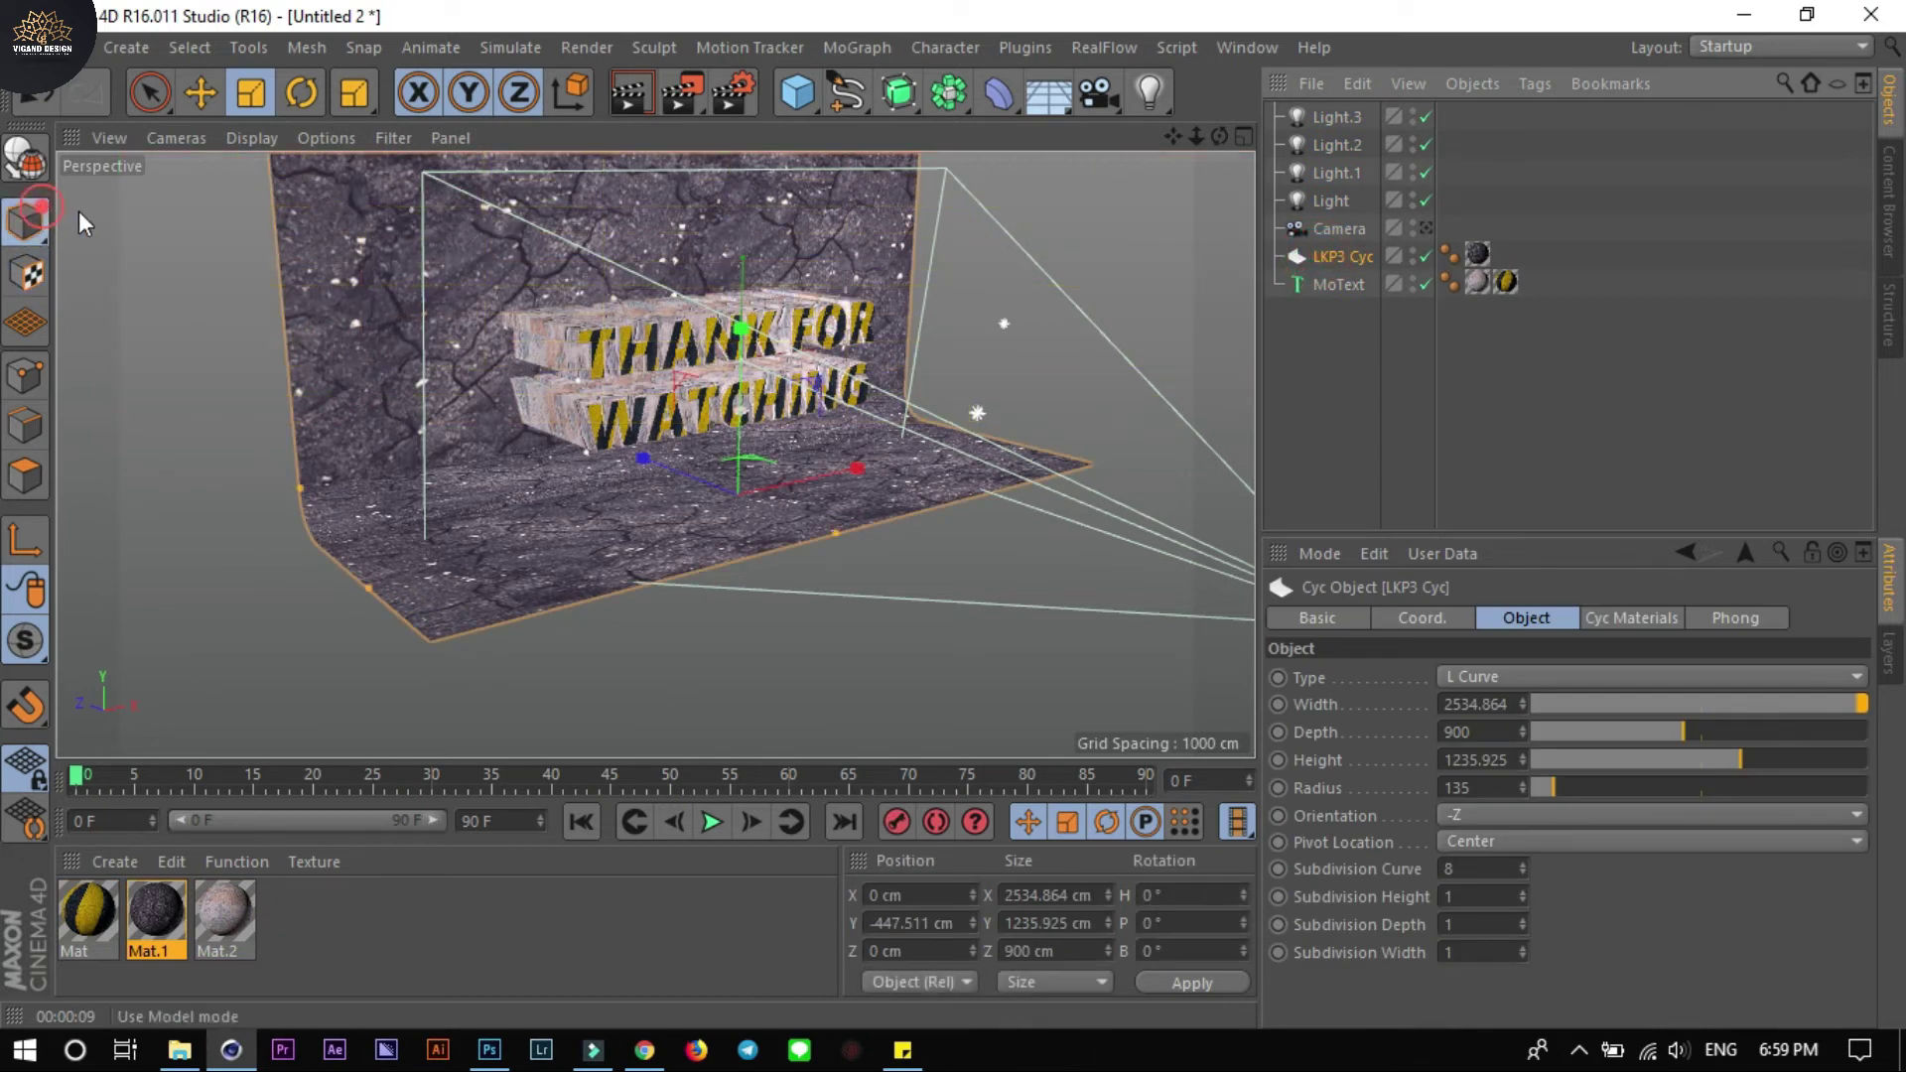
pyautogui.click(199, 92)
pyautogui.moveTo(367, 587); pyautogui.dragTo(243, 633)
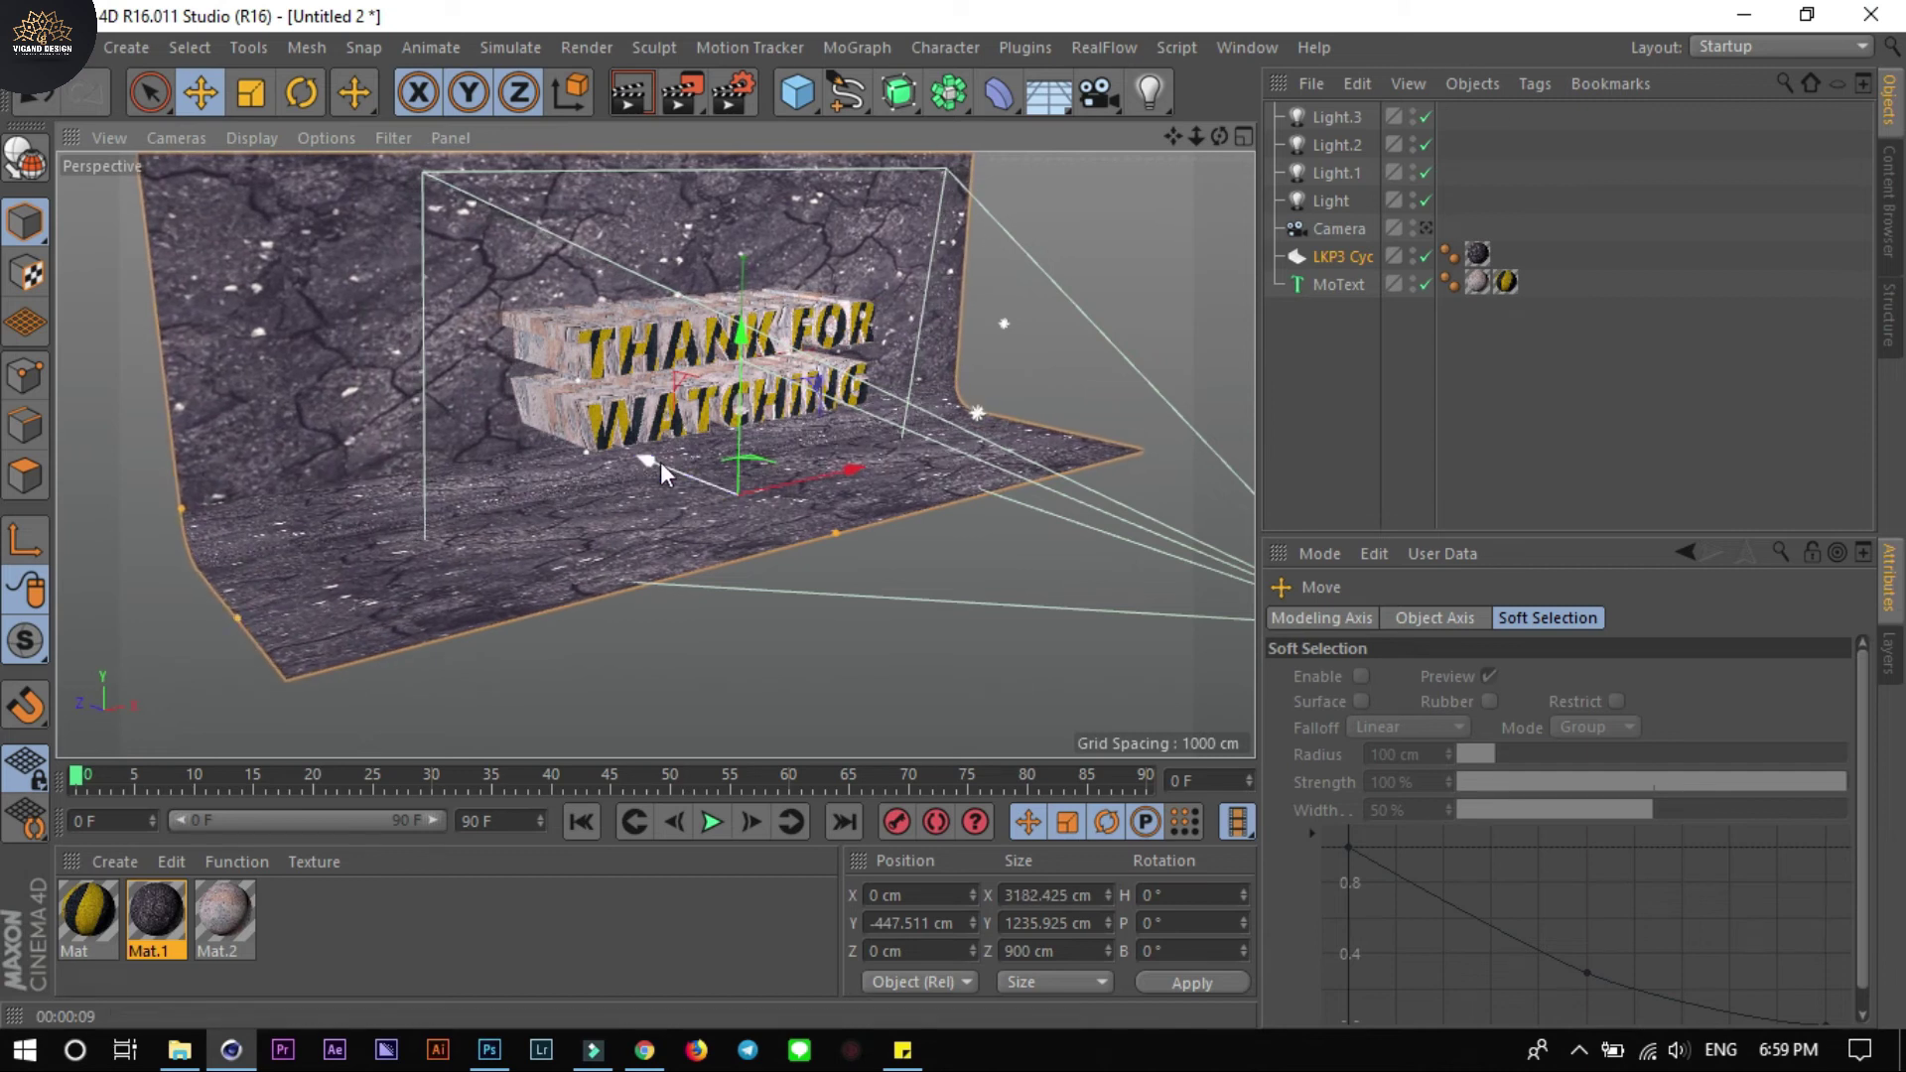
pyautogui.moveTo(838, 533); pyautogui.dragTo(914, 602)
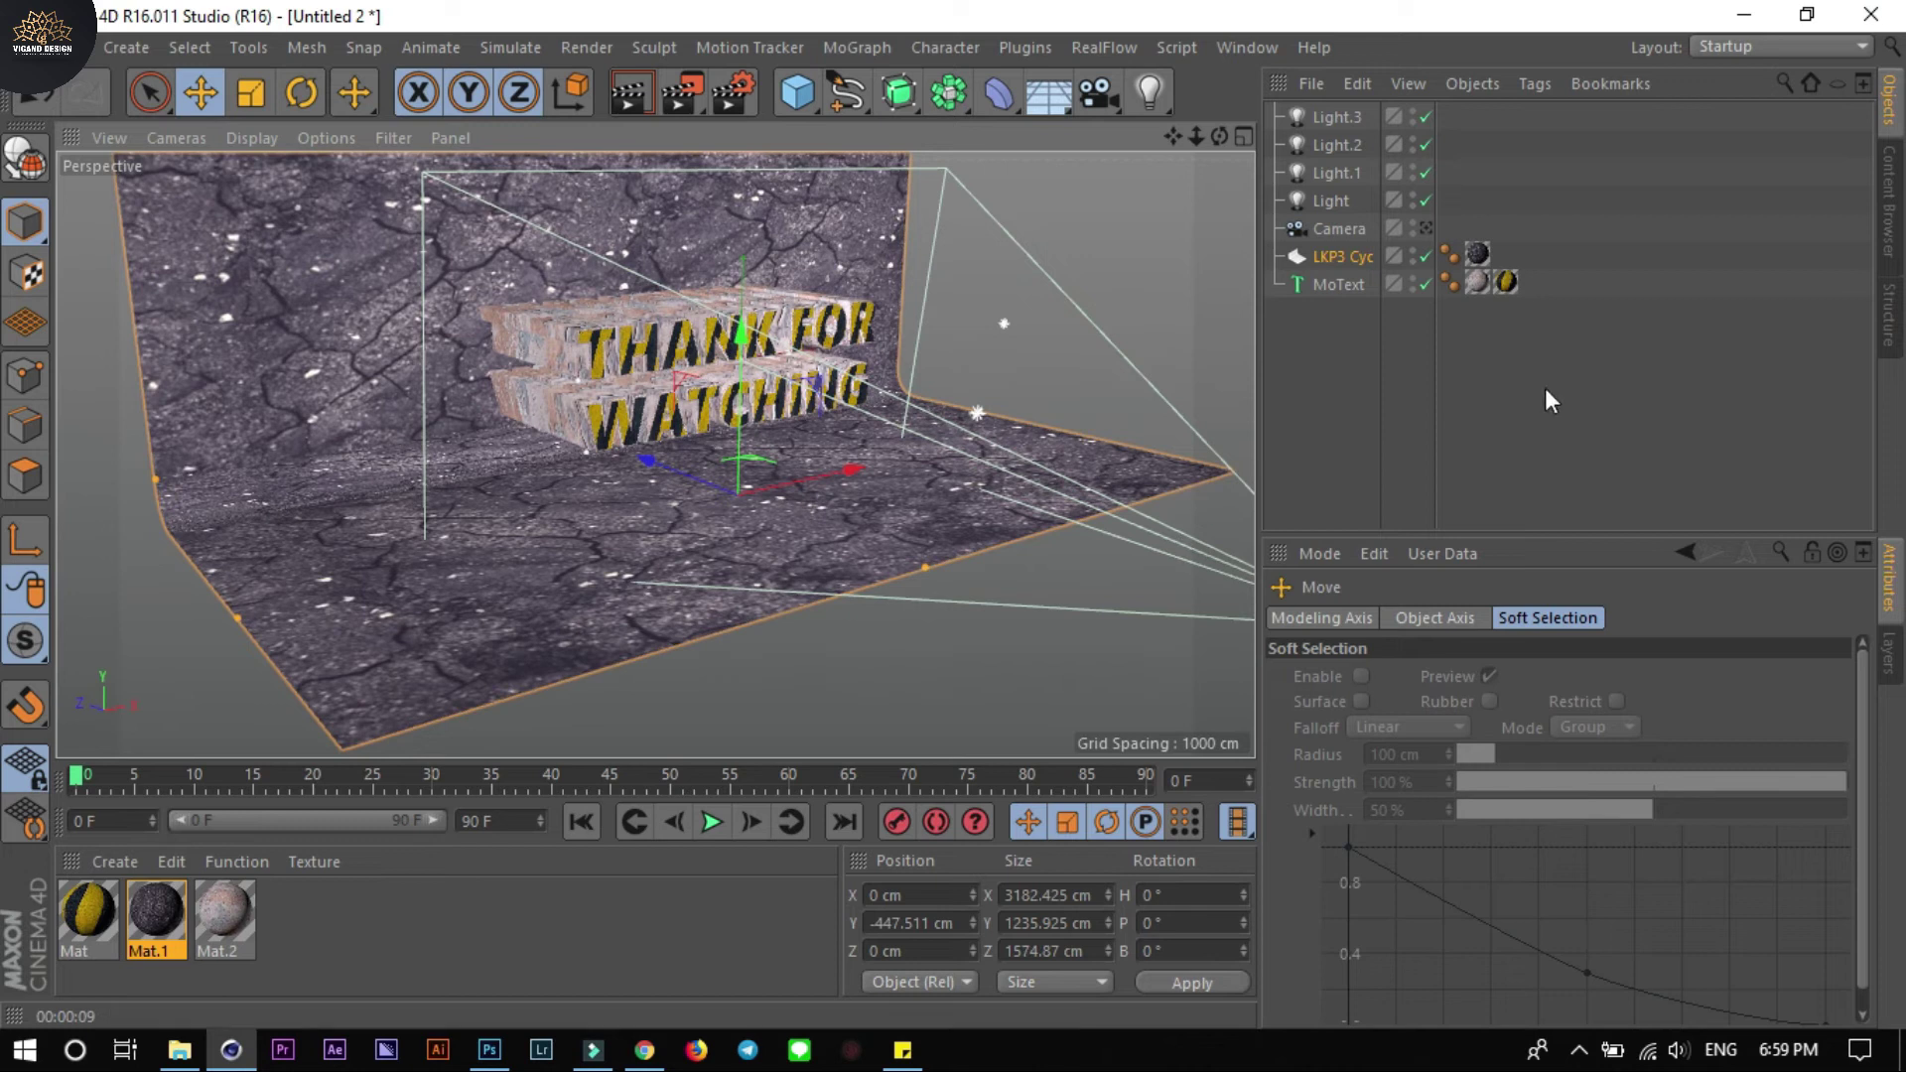
pyautogui.click(1427, 229)
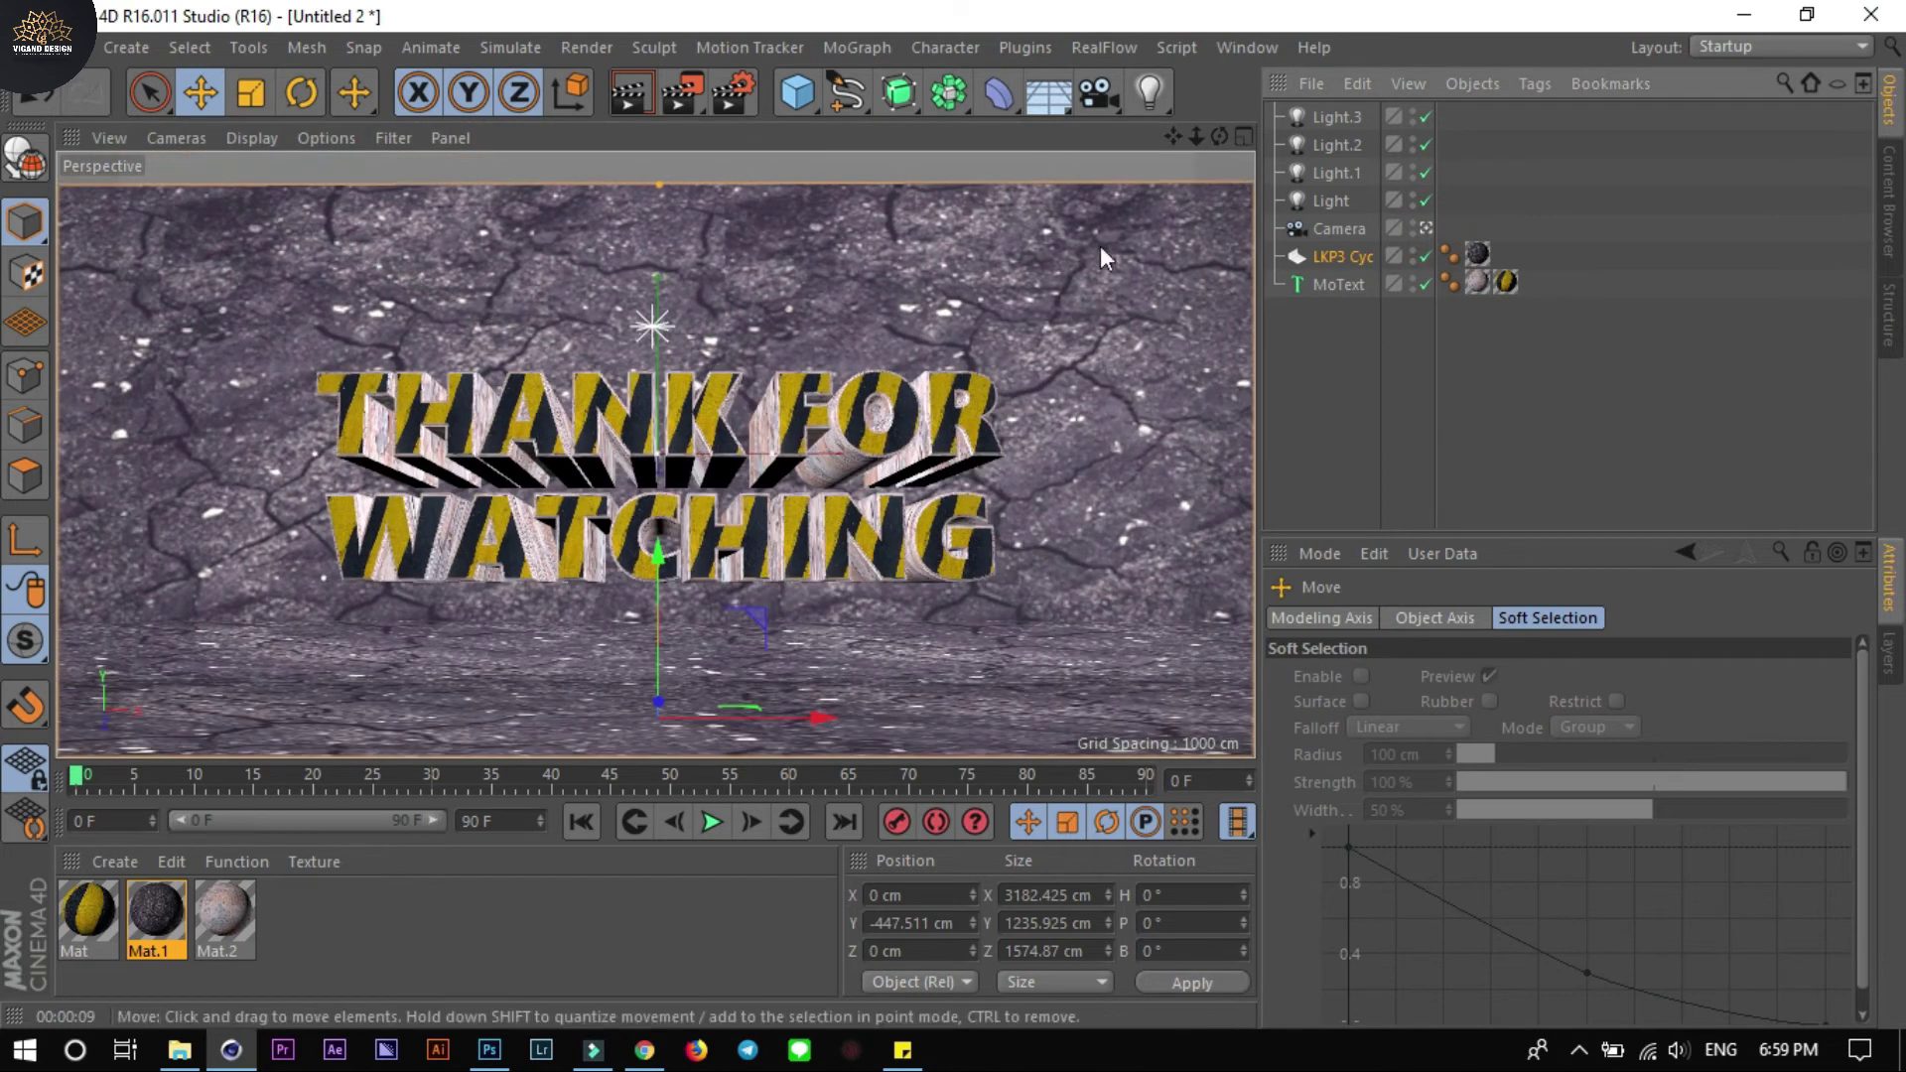
pyautogui.moveTo(657, 189)
pyautogui.mouseDown()
pyautogui.moveTo(657, 149)
pyautogui.moveTo(657, 189)
pyautogui.mouseUp()
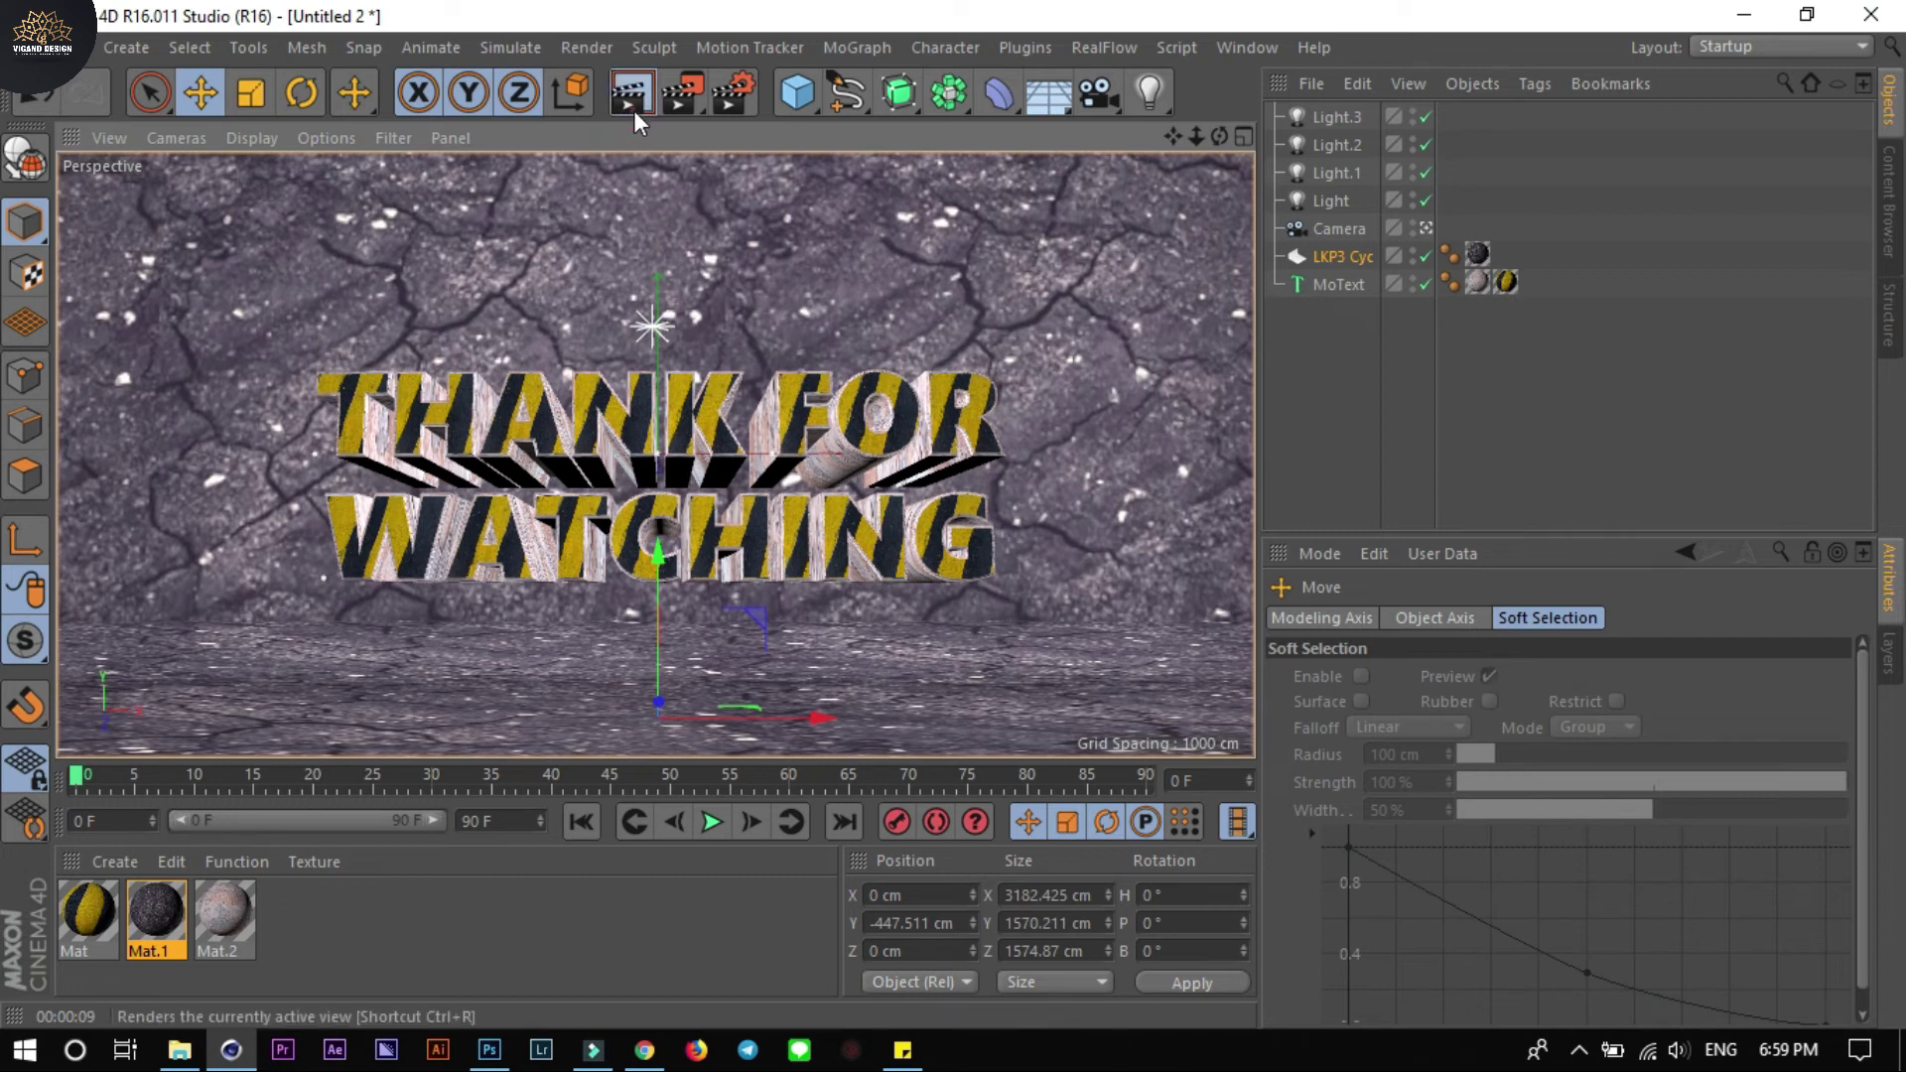
# Test-render the camera view, then clear it and pan so the text sits slightly left
pyautogui.click(634, 110)
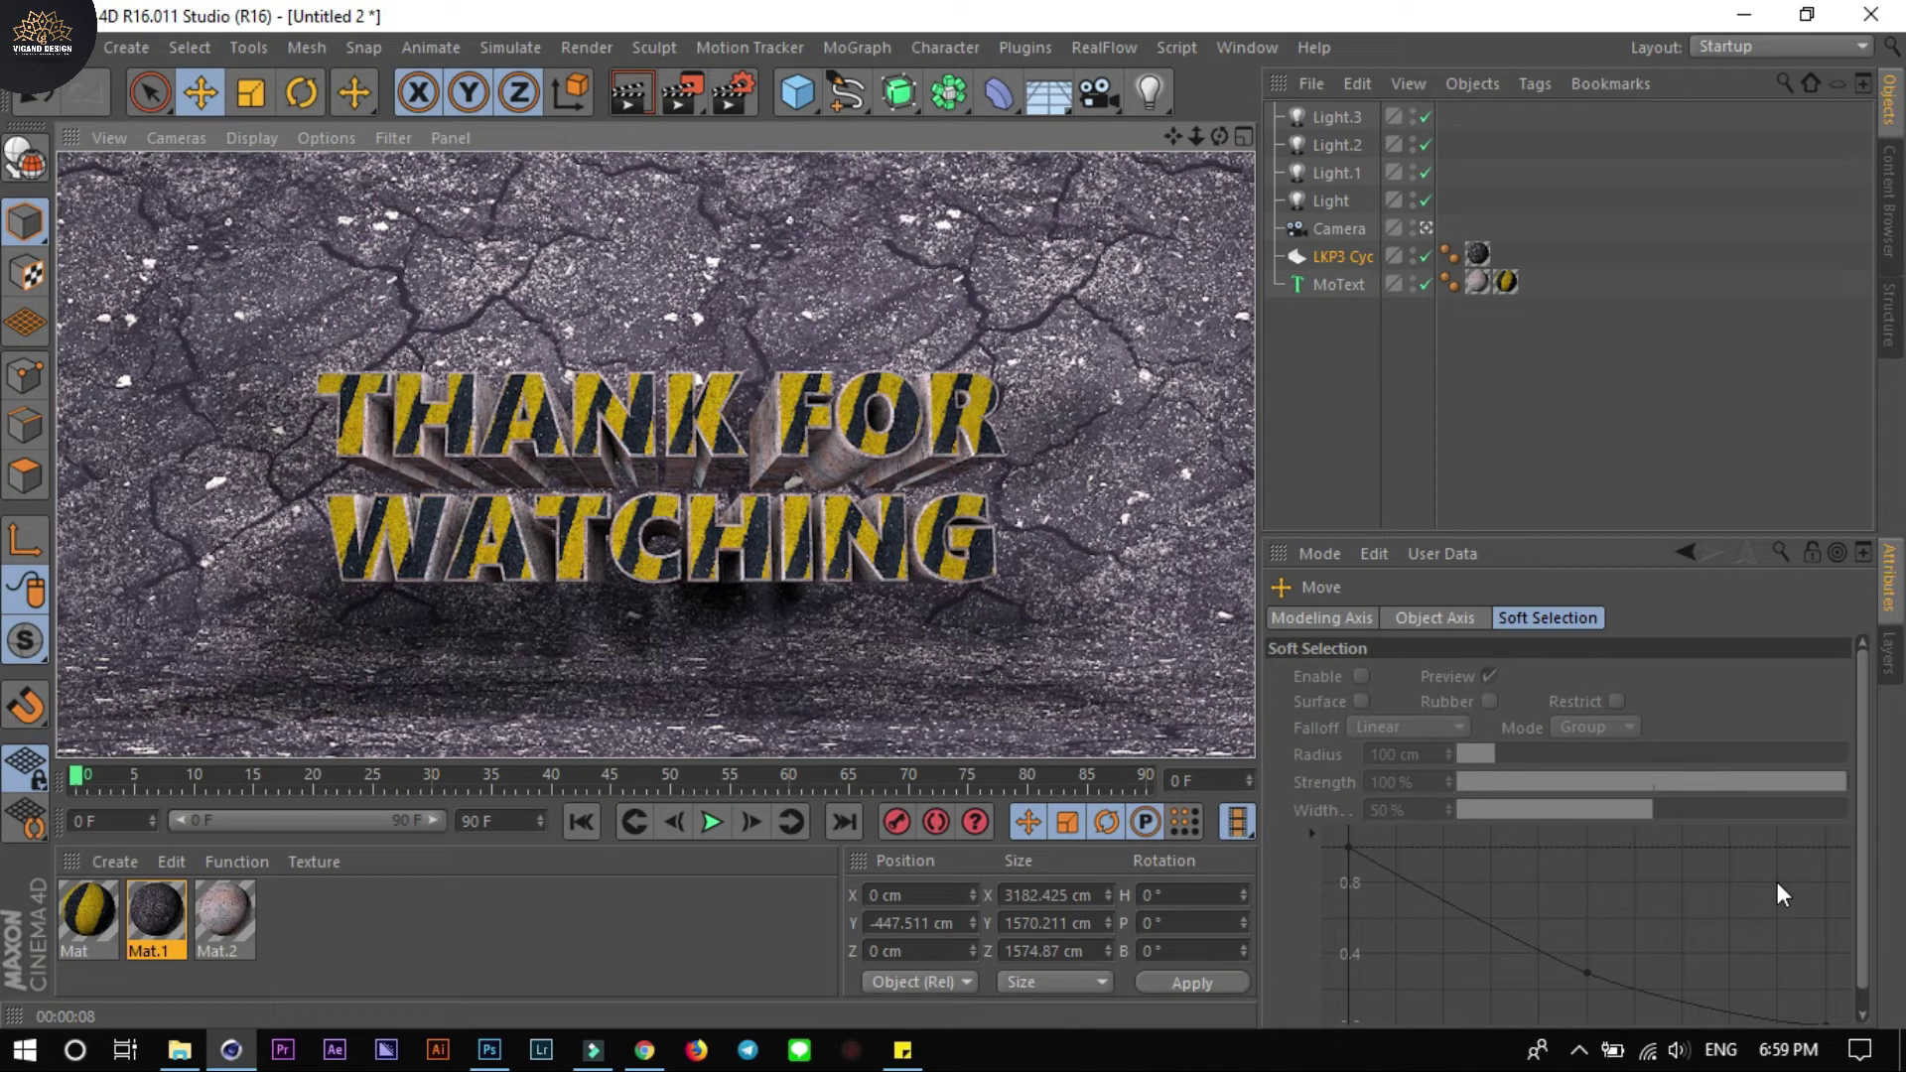
pyautogui.click(1174, 136)
pyautogui.moveTo(1173, 136)
pyautogui.mouseDown()
pyautogui.moveTo(1156, 138)
pyautogui.moveTo(1173, 121)
pyautogui.mouseUp()
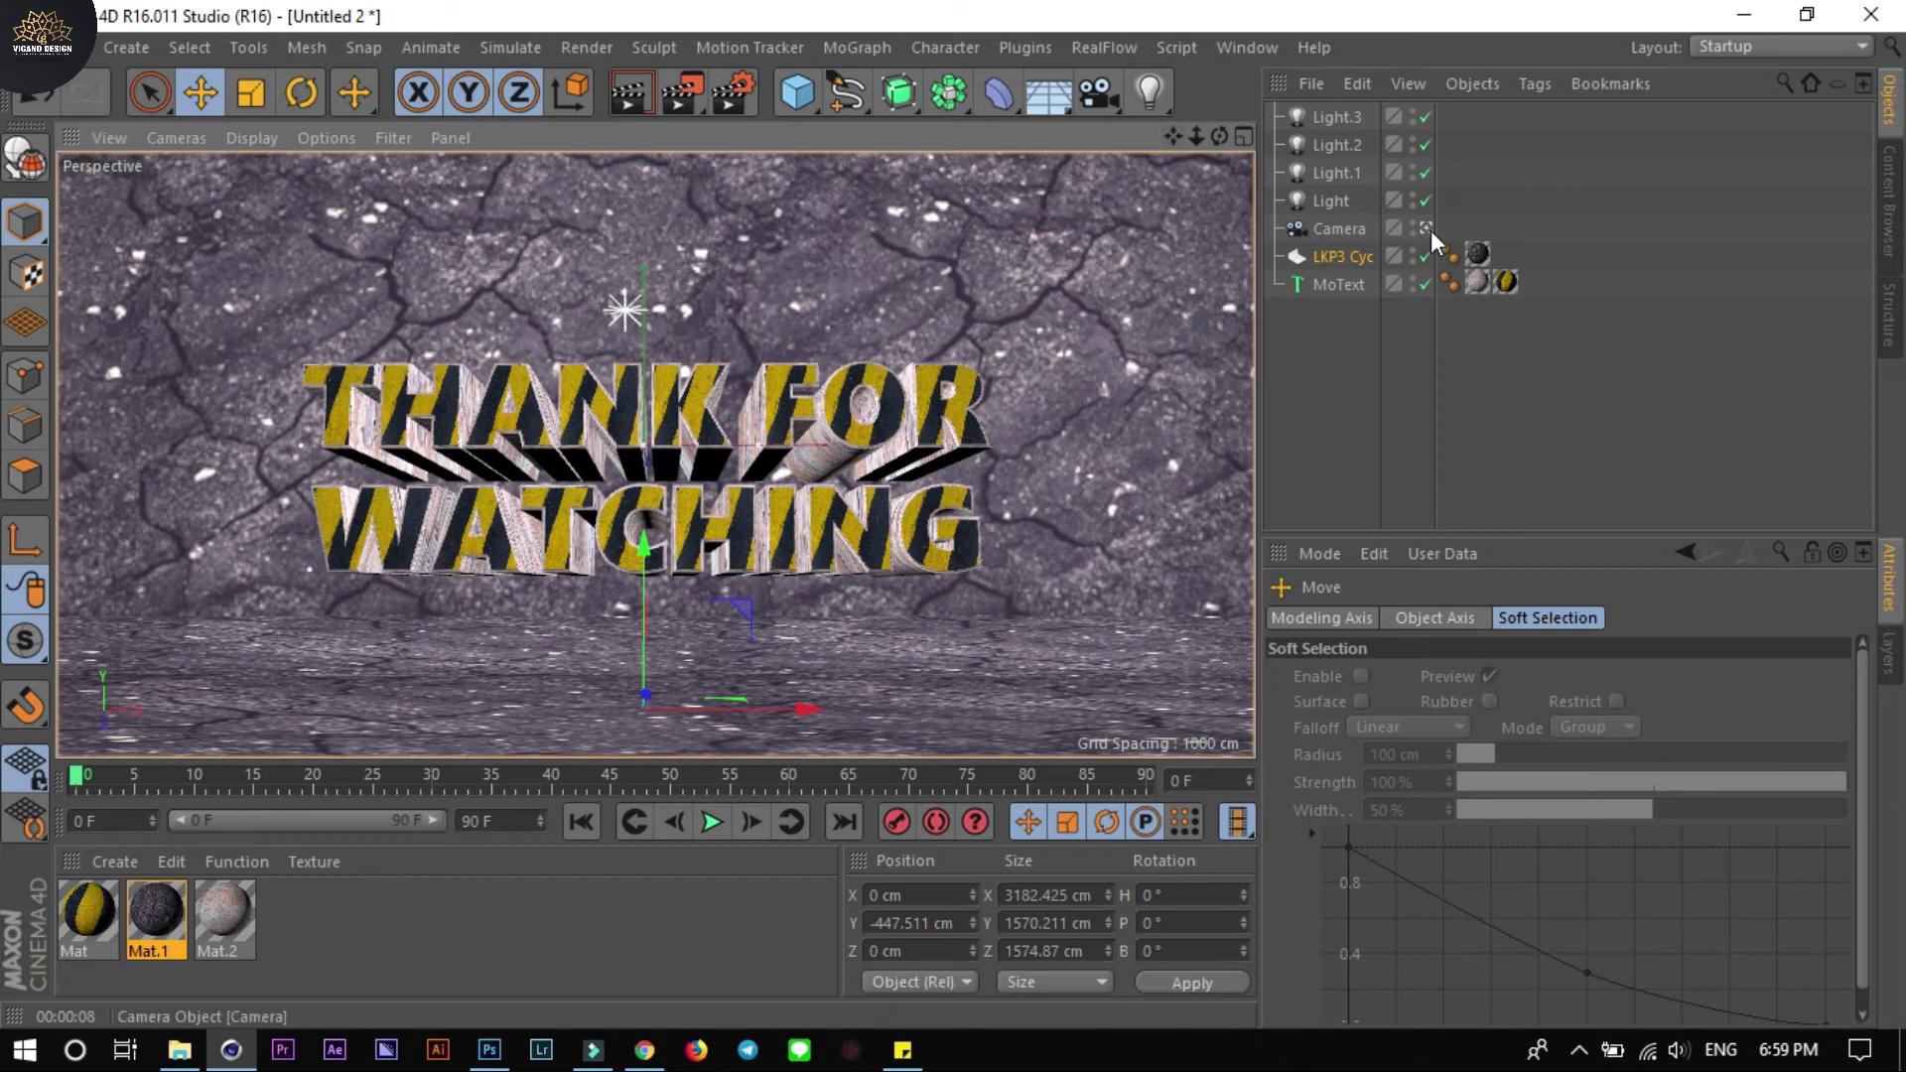
# Move the MoText back along Z toward the backdrop and re-render the camera view
pyautogui.click(1426, 229)
pyautogui.moveTo(574, 313)
pyautogui.keyDown('alt'); pyautogui.mouseDown()
pyautogui.moveTo(825, 390)
pyautogui.moveTo(825, 407)
pyautogui.mouseUp(); pyautogui.keyUp('alt')
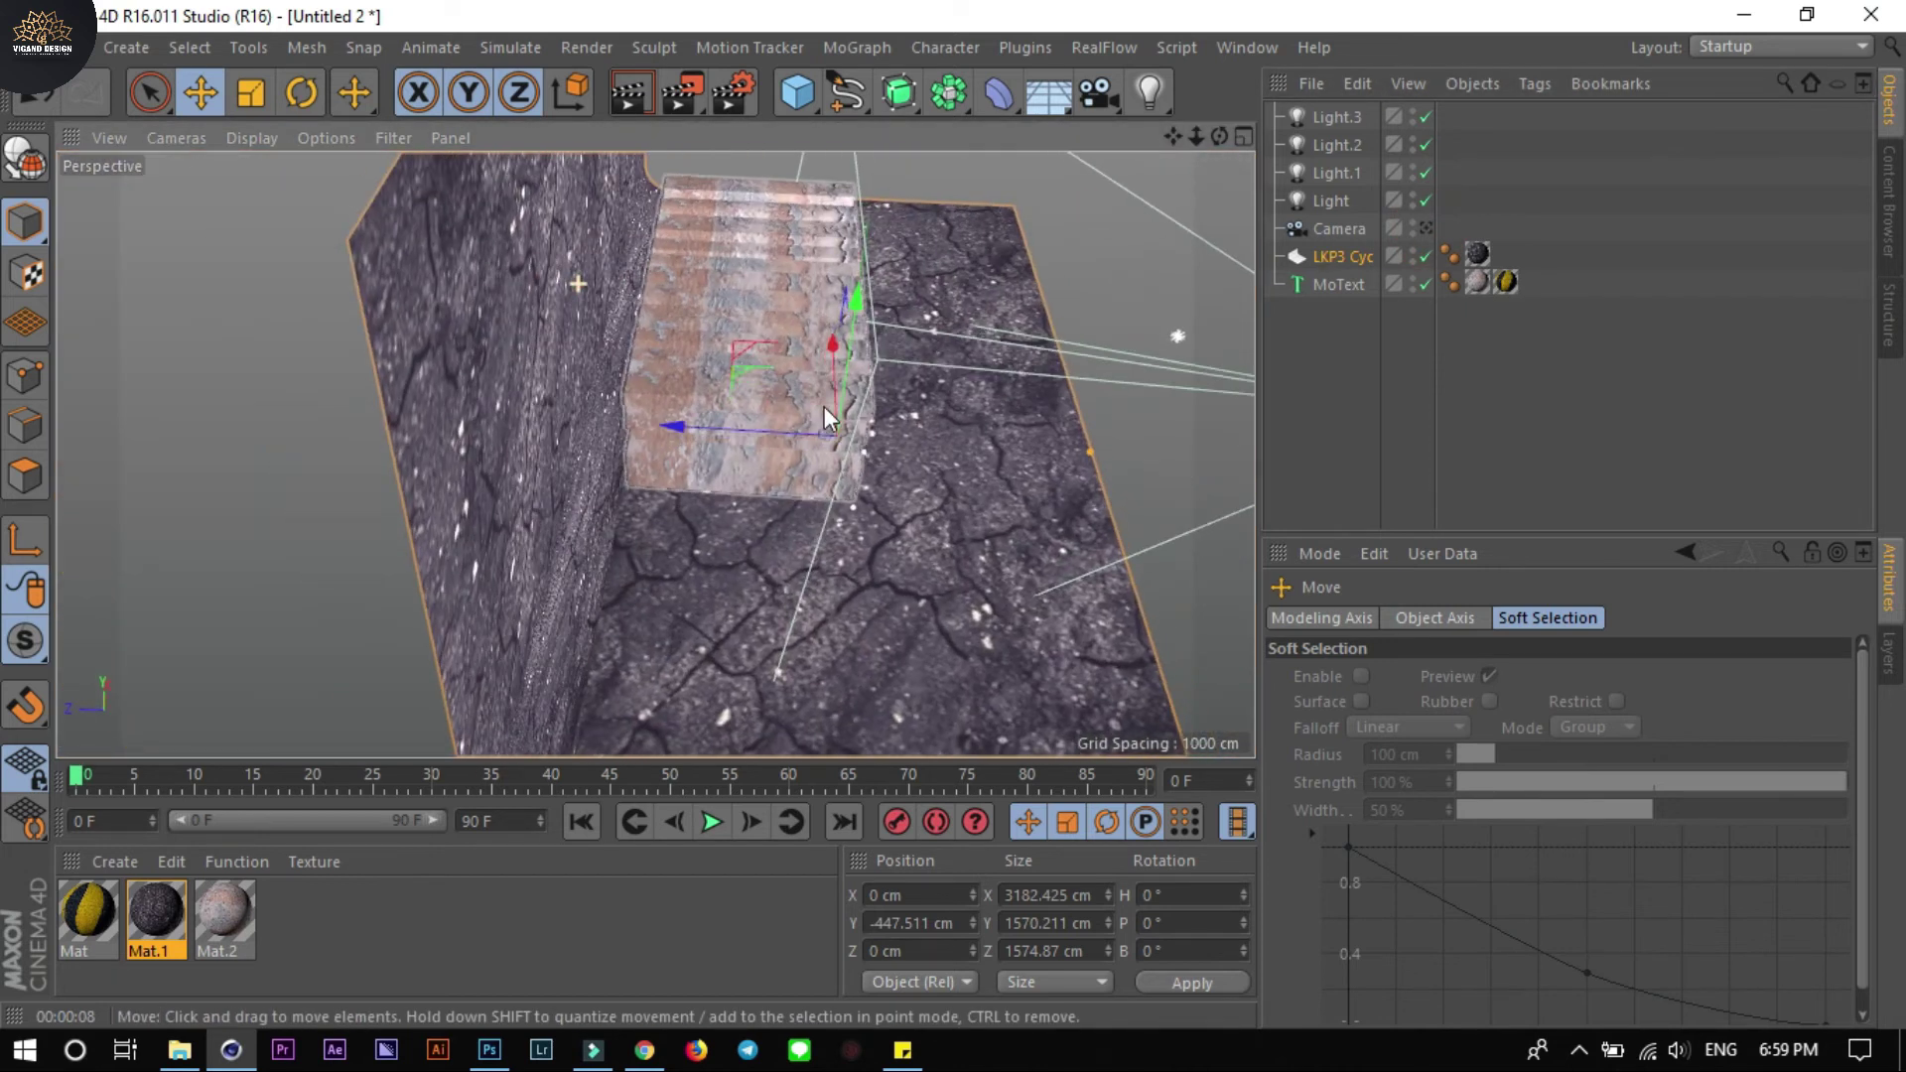
pyautogui.moveTo(678, 426); pyautogui.dragTo(741, 431)
pyautogui.click(1429, 226)
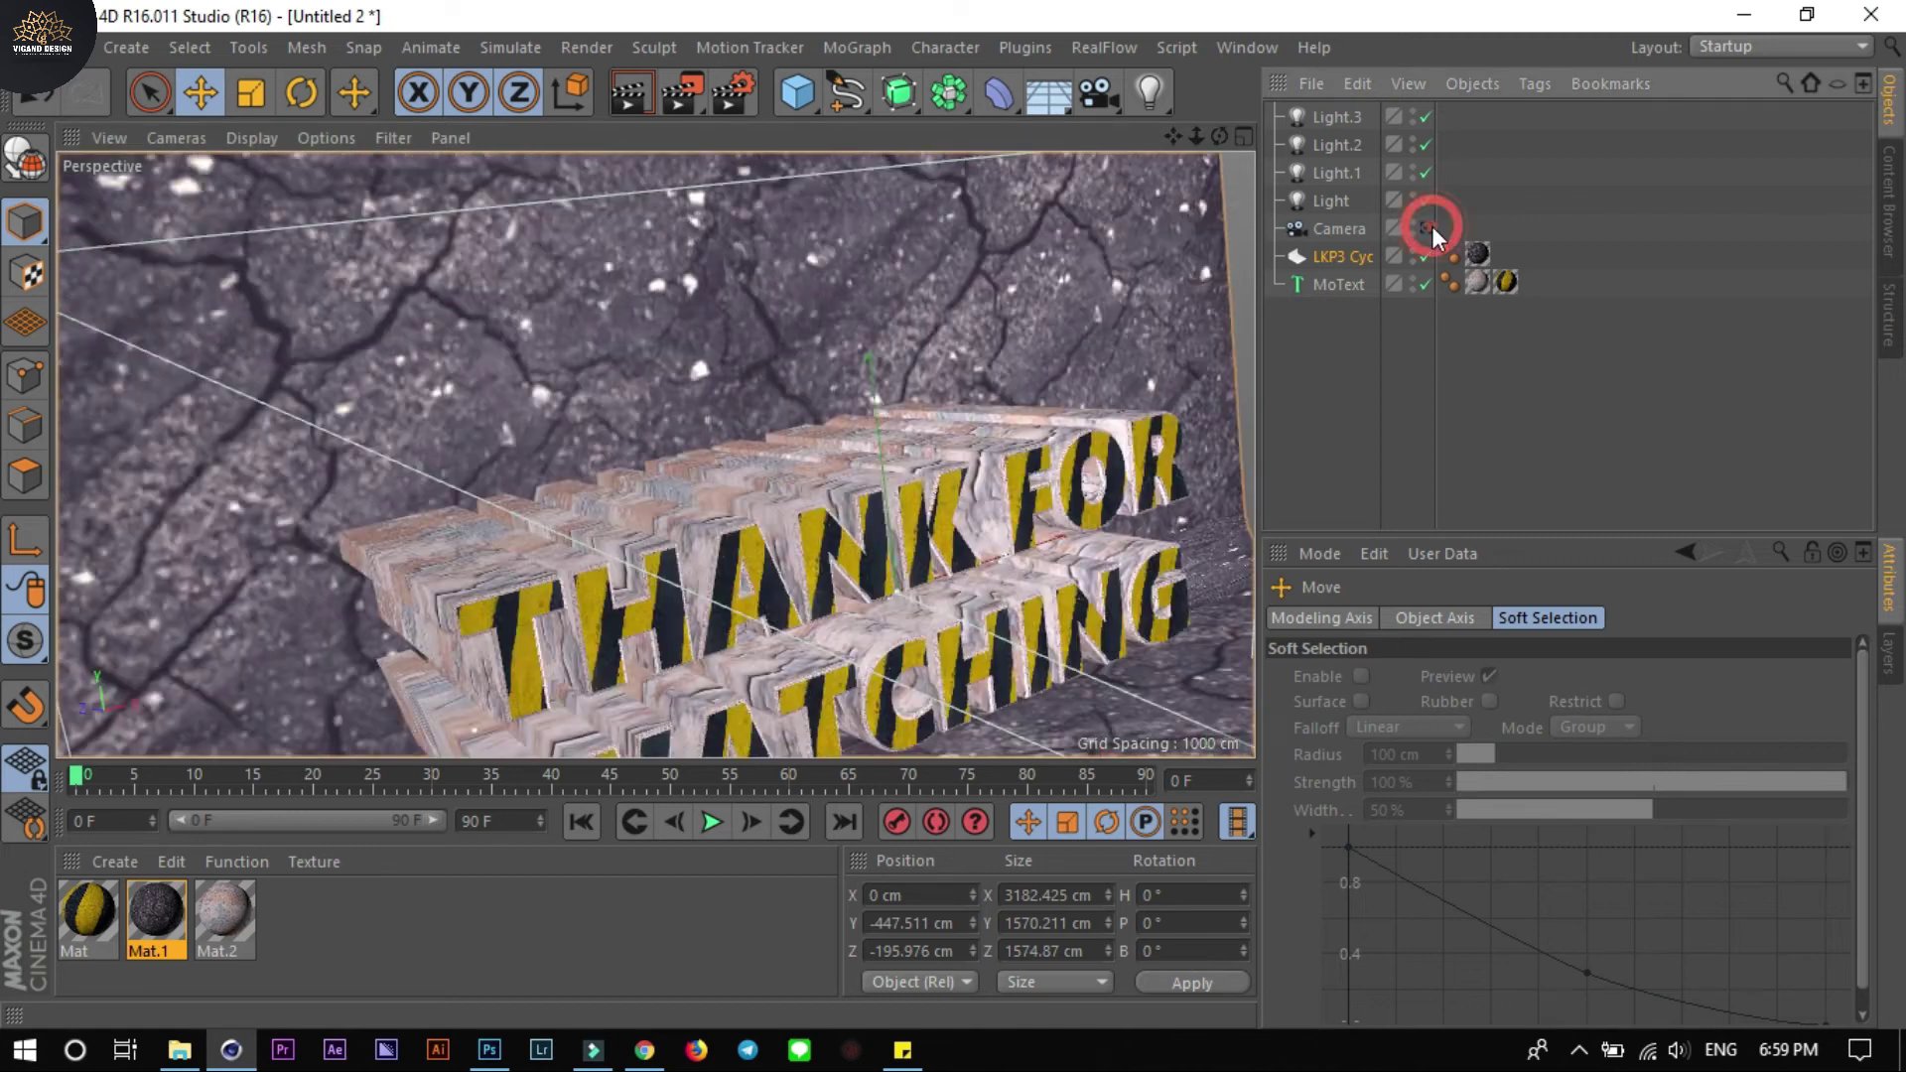
pyautogui.click(632, 94)
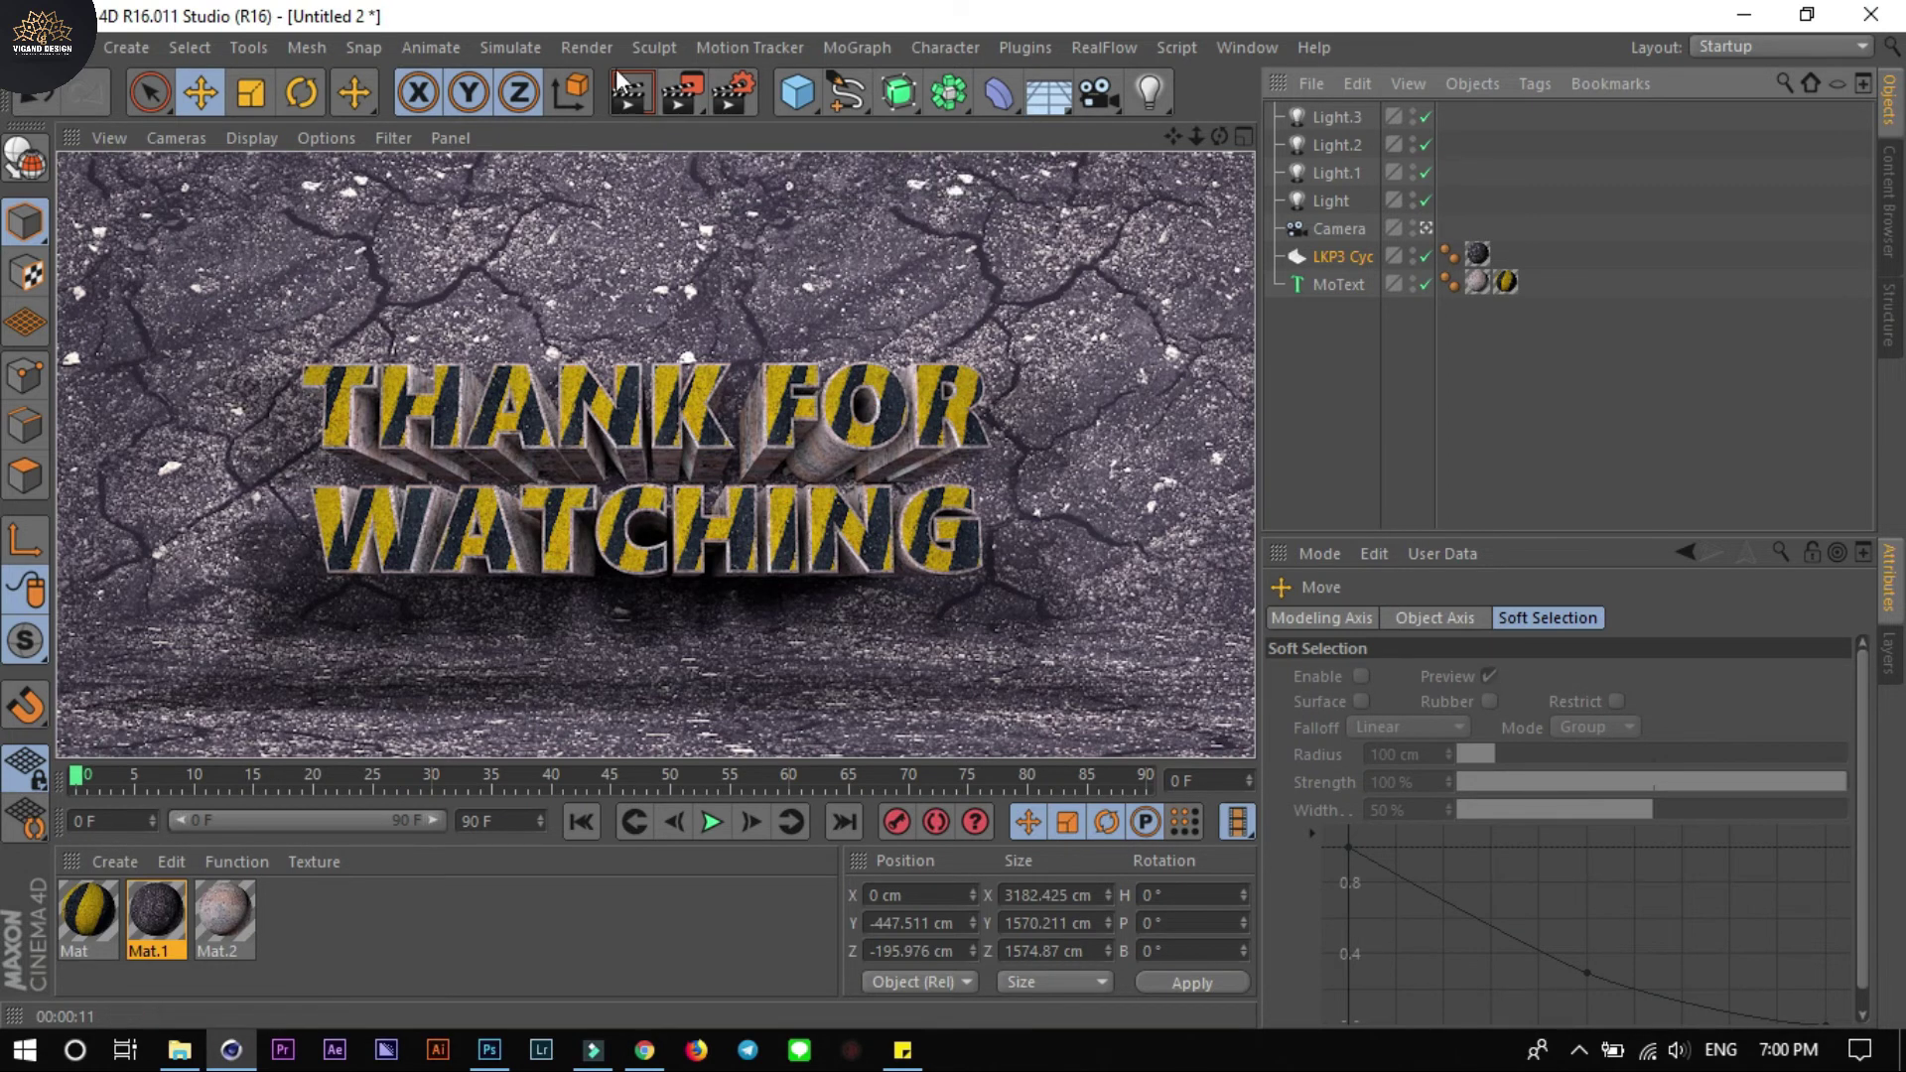
# Render THANK.png at 1920×1080 to the Picture Viewer
pyautogui.click(682, 95)
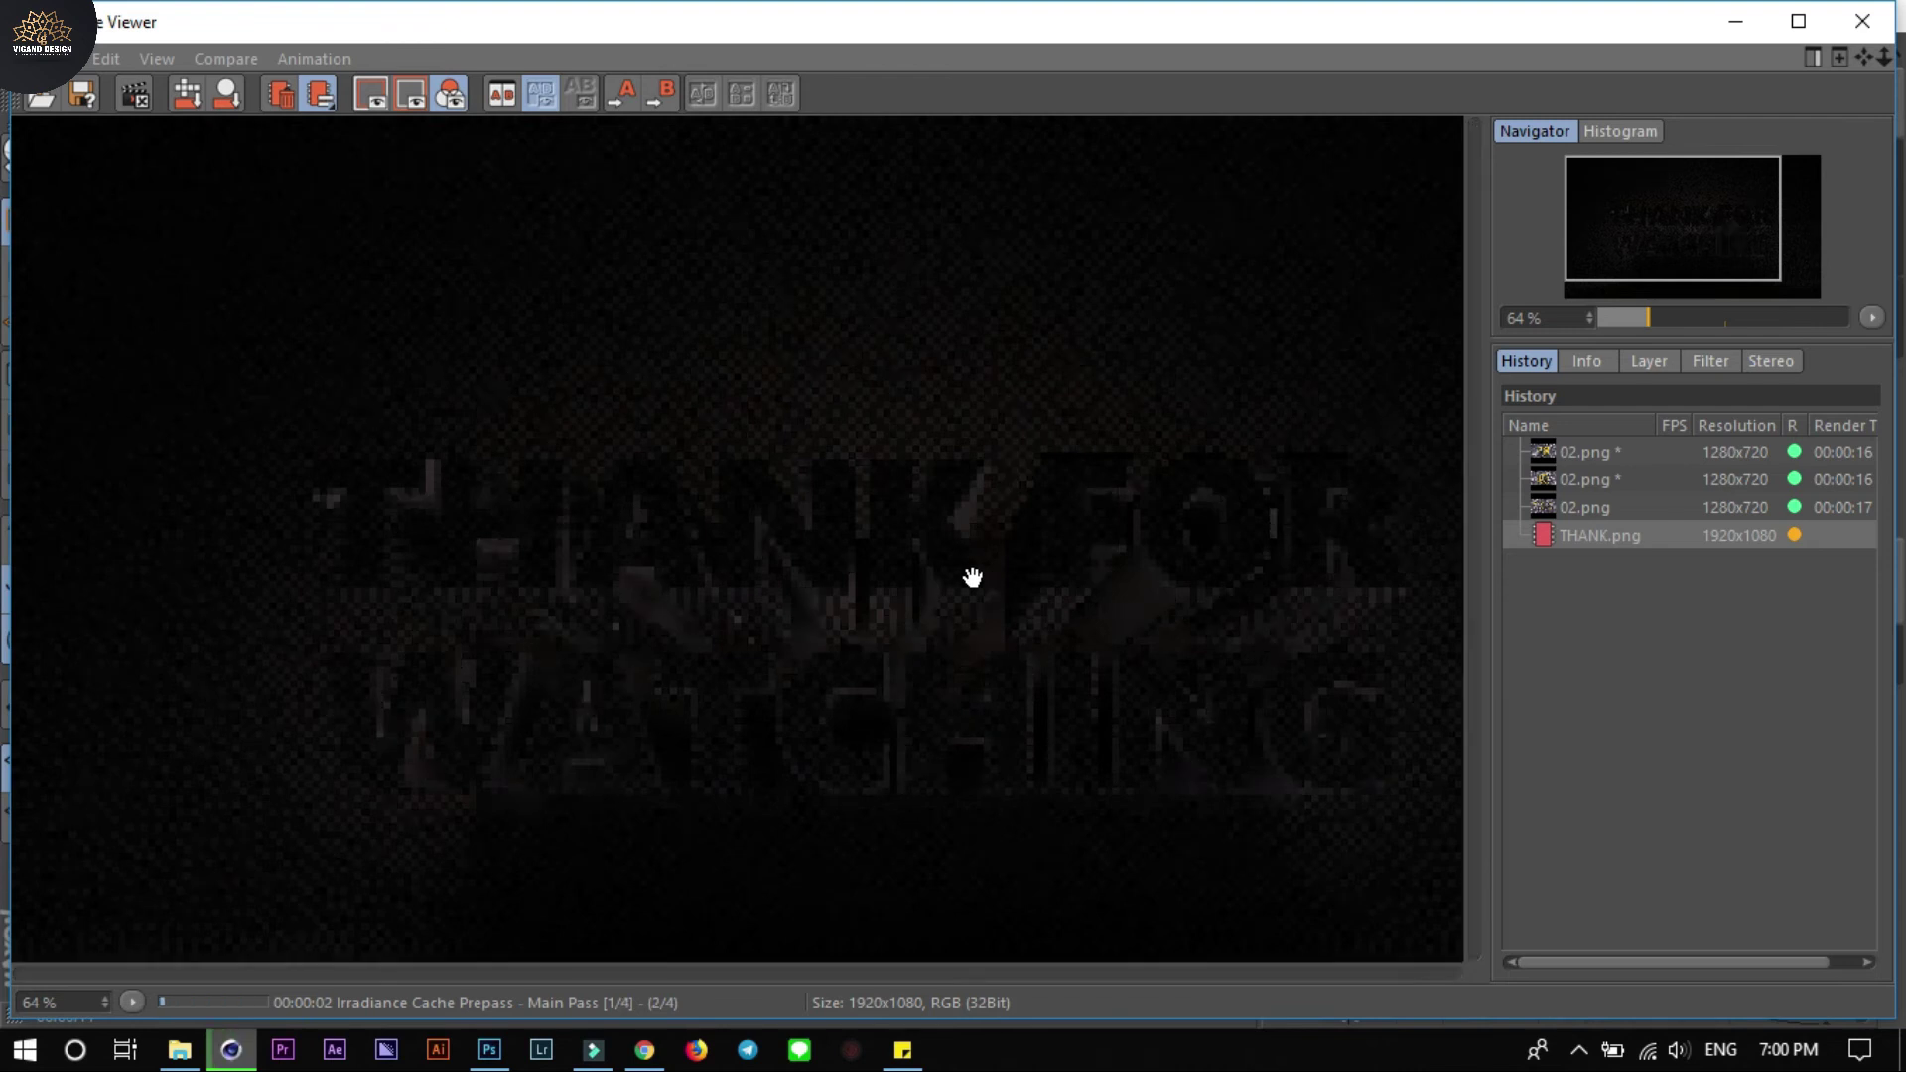
pyautogui.scroll(-2, 973, 578)
pyautogui.scroll(1, 973, 578)
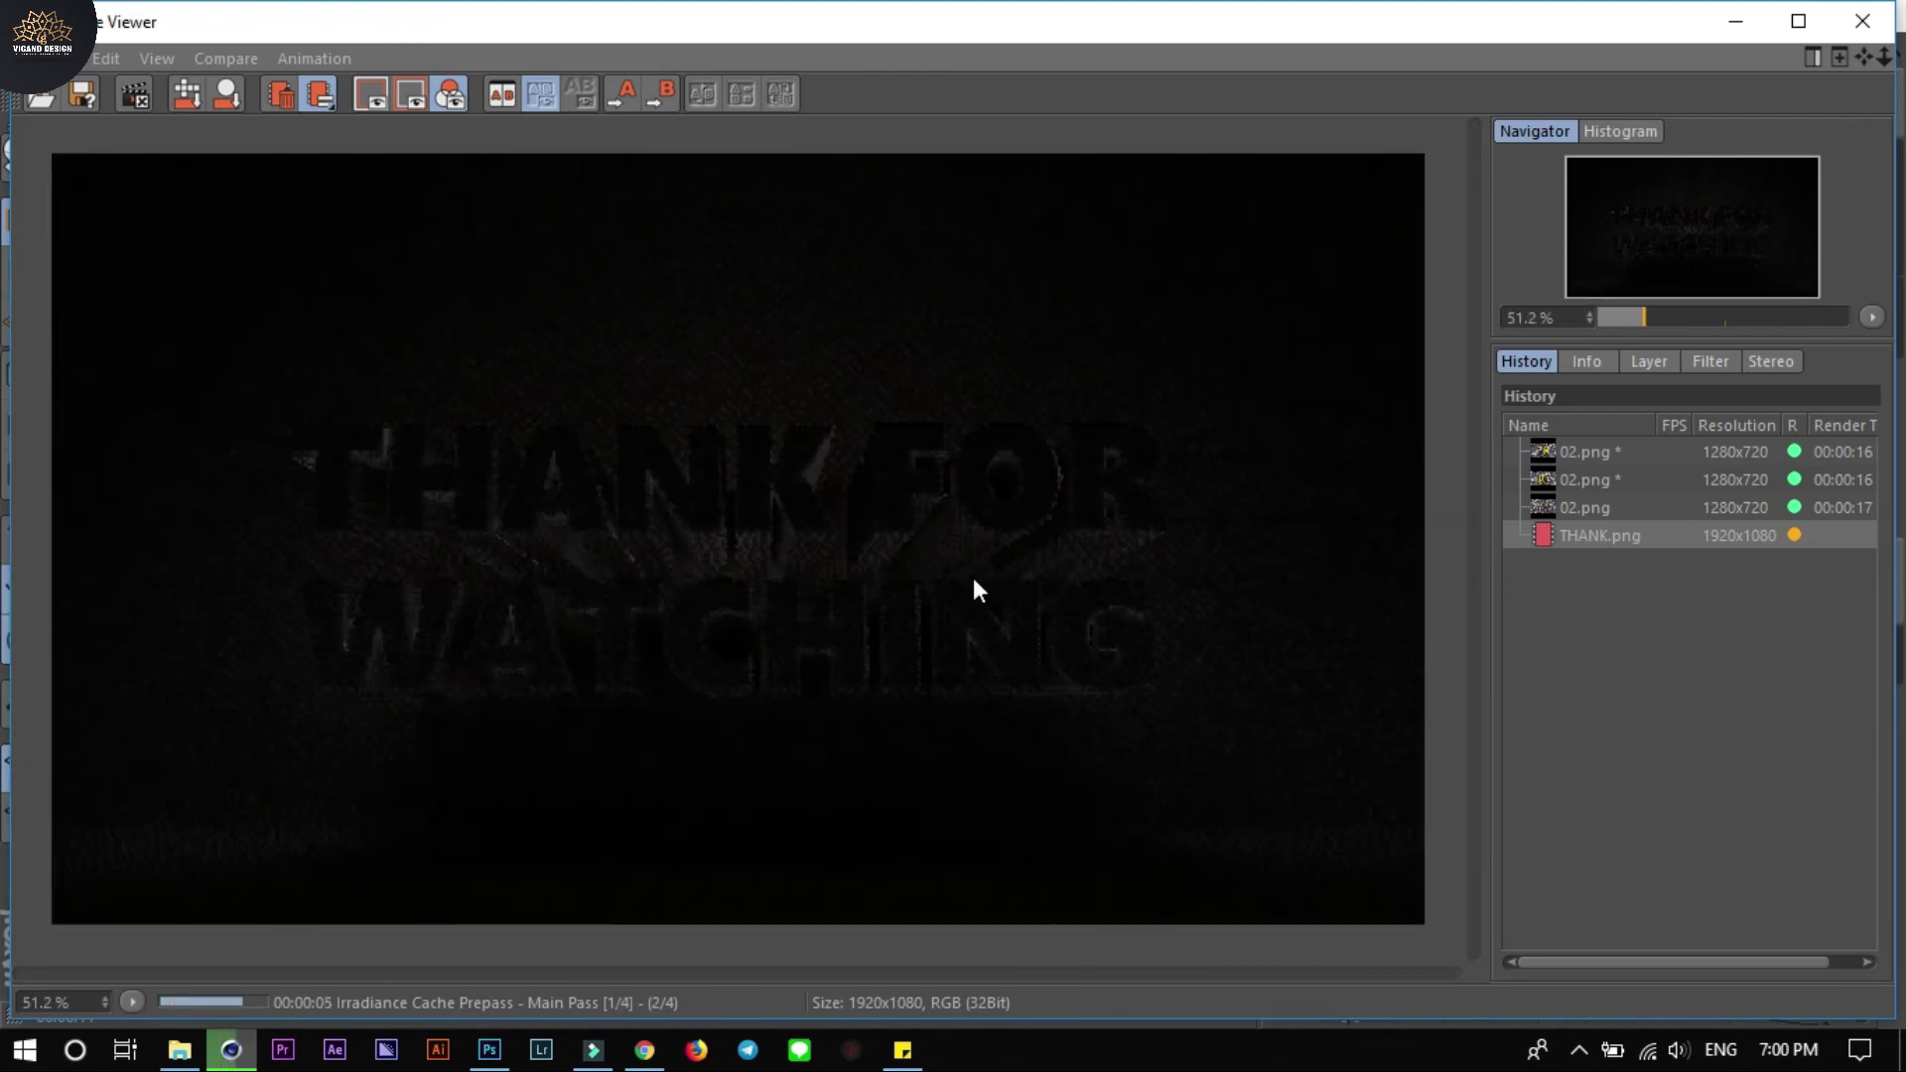
pyautogui.scroll(-1, 973, 578)
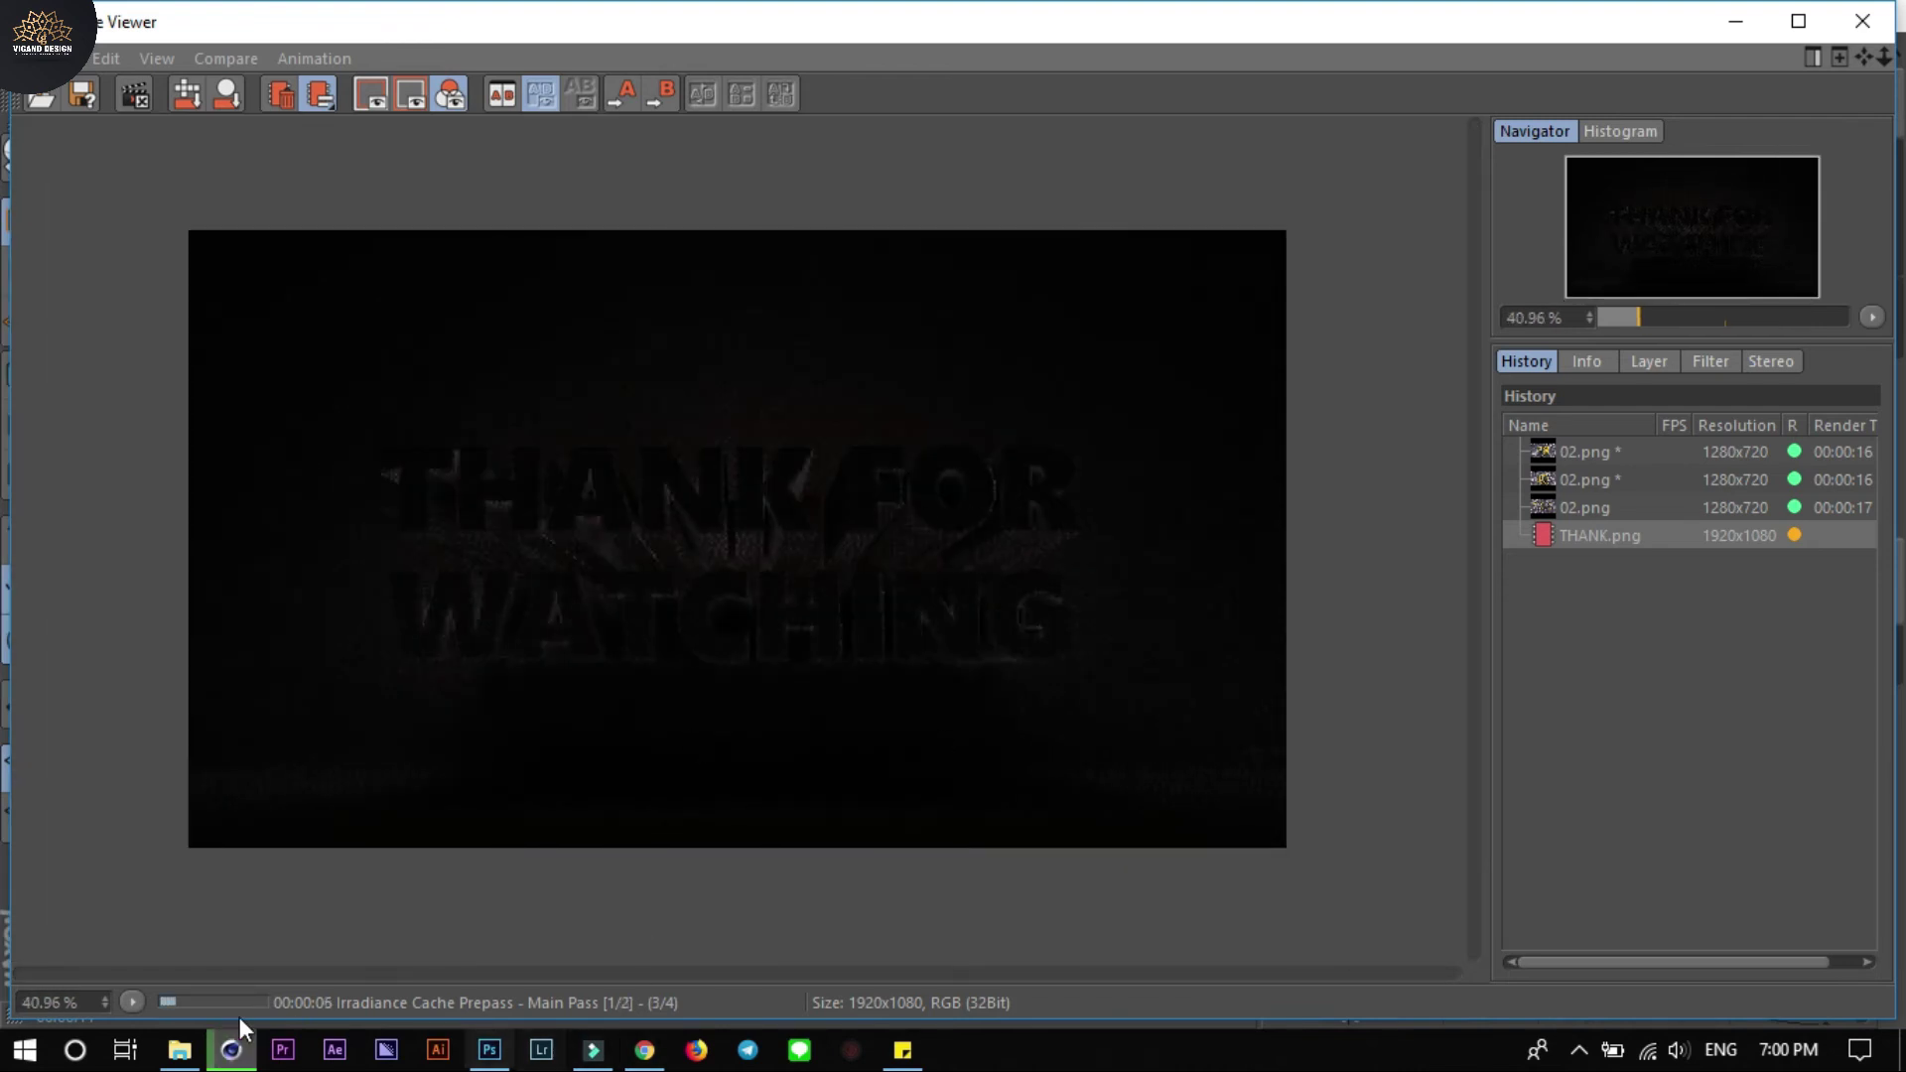
# In 02.png, hide the smart-filtered Layer 0 copy and duplicate Layer 0 as Layer 0 copy 2
pyautogui.click(488, 1050)
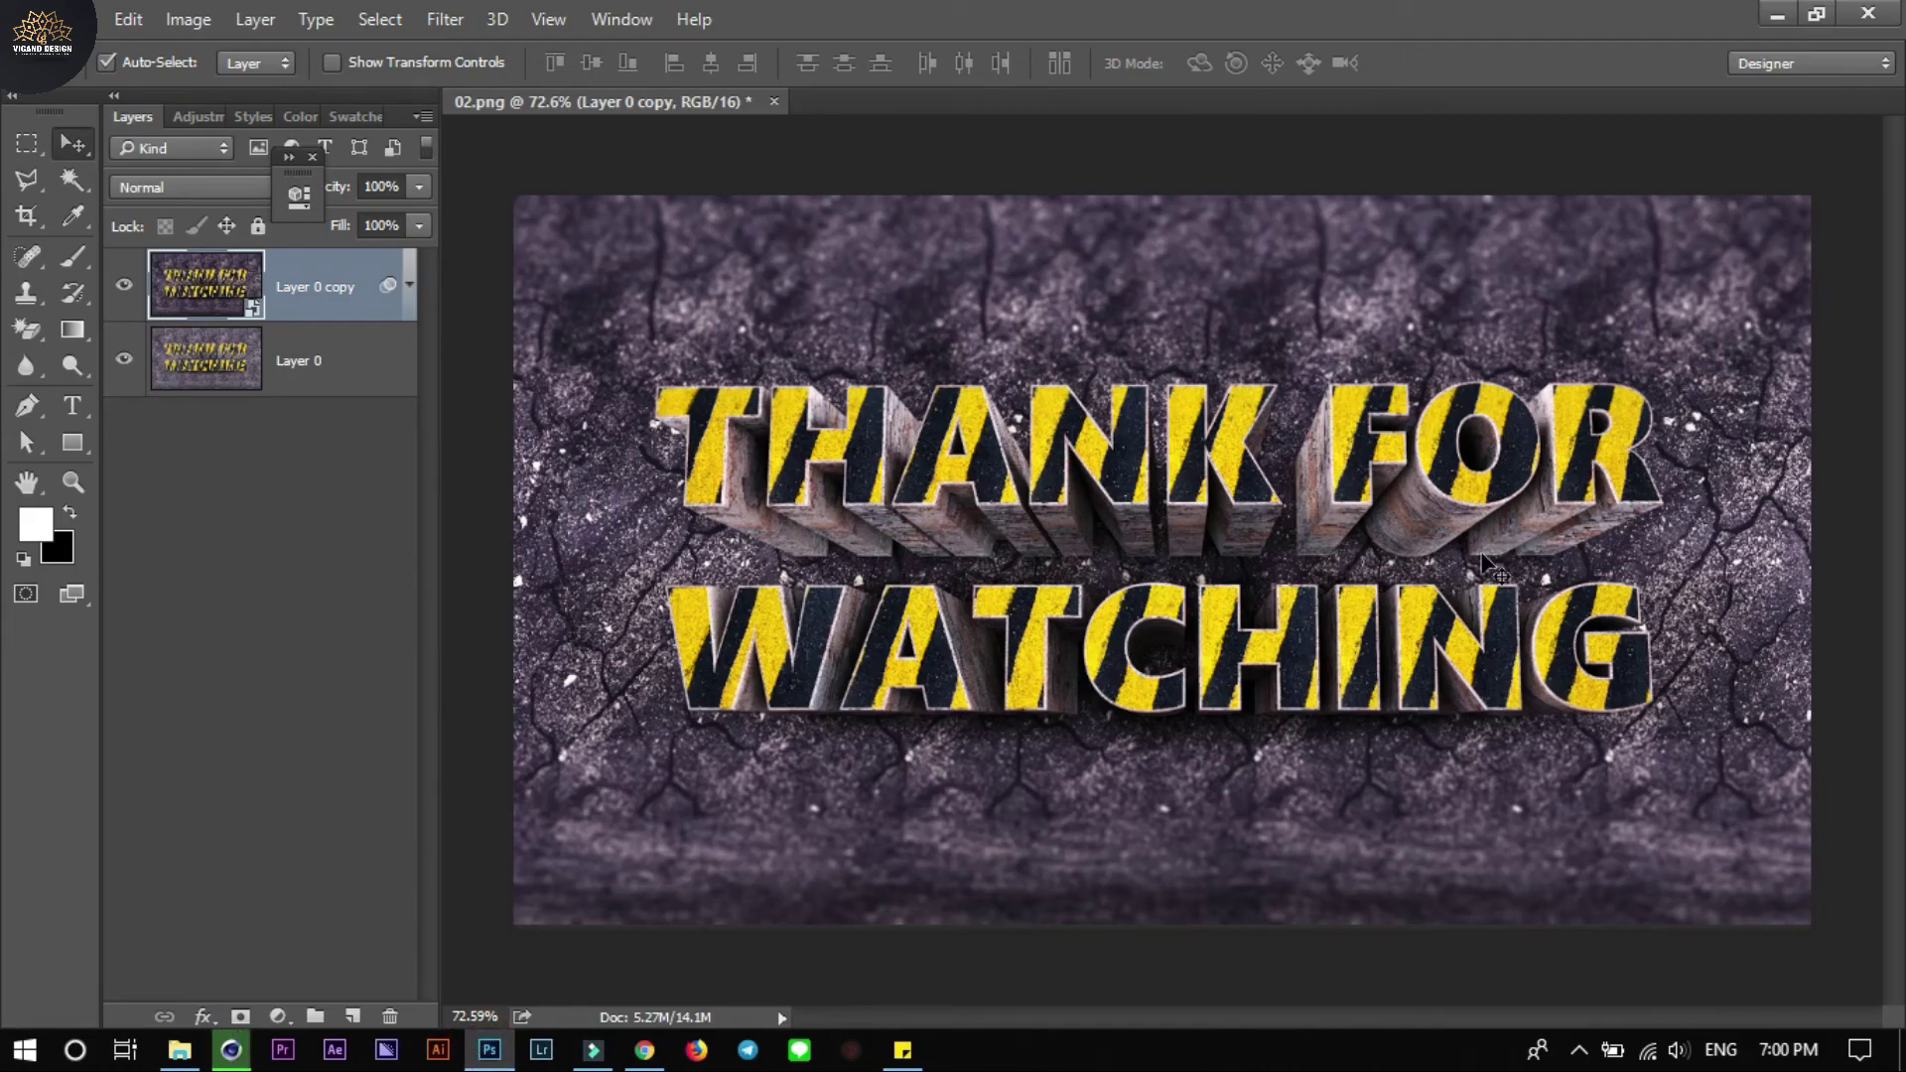
pyautogui.click(408, 285)
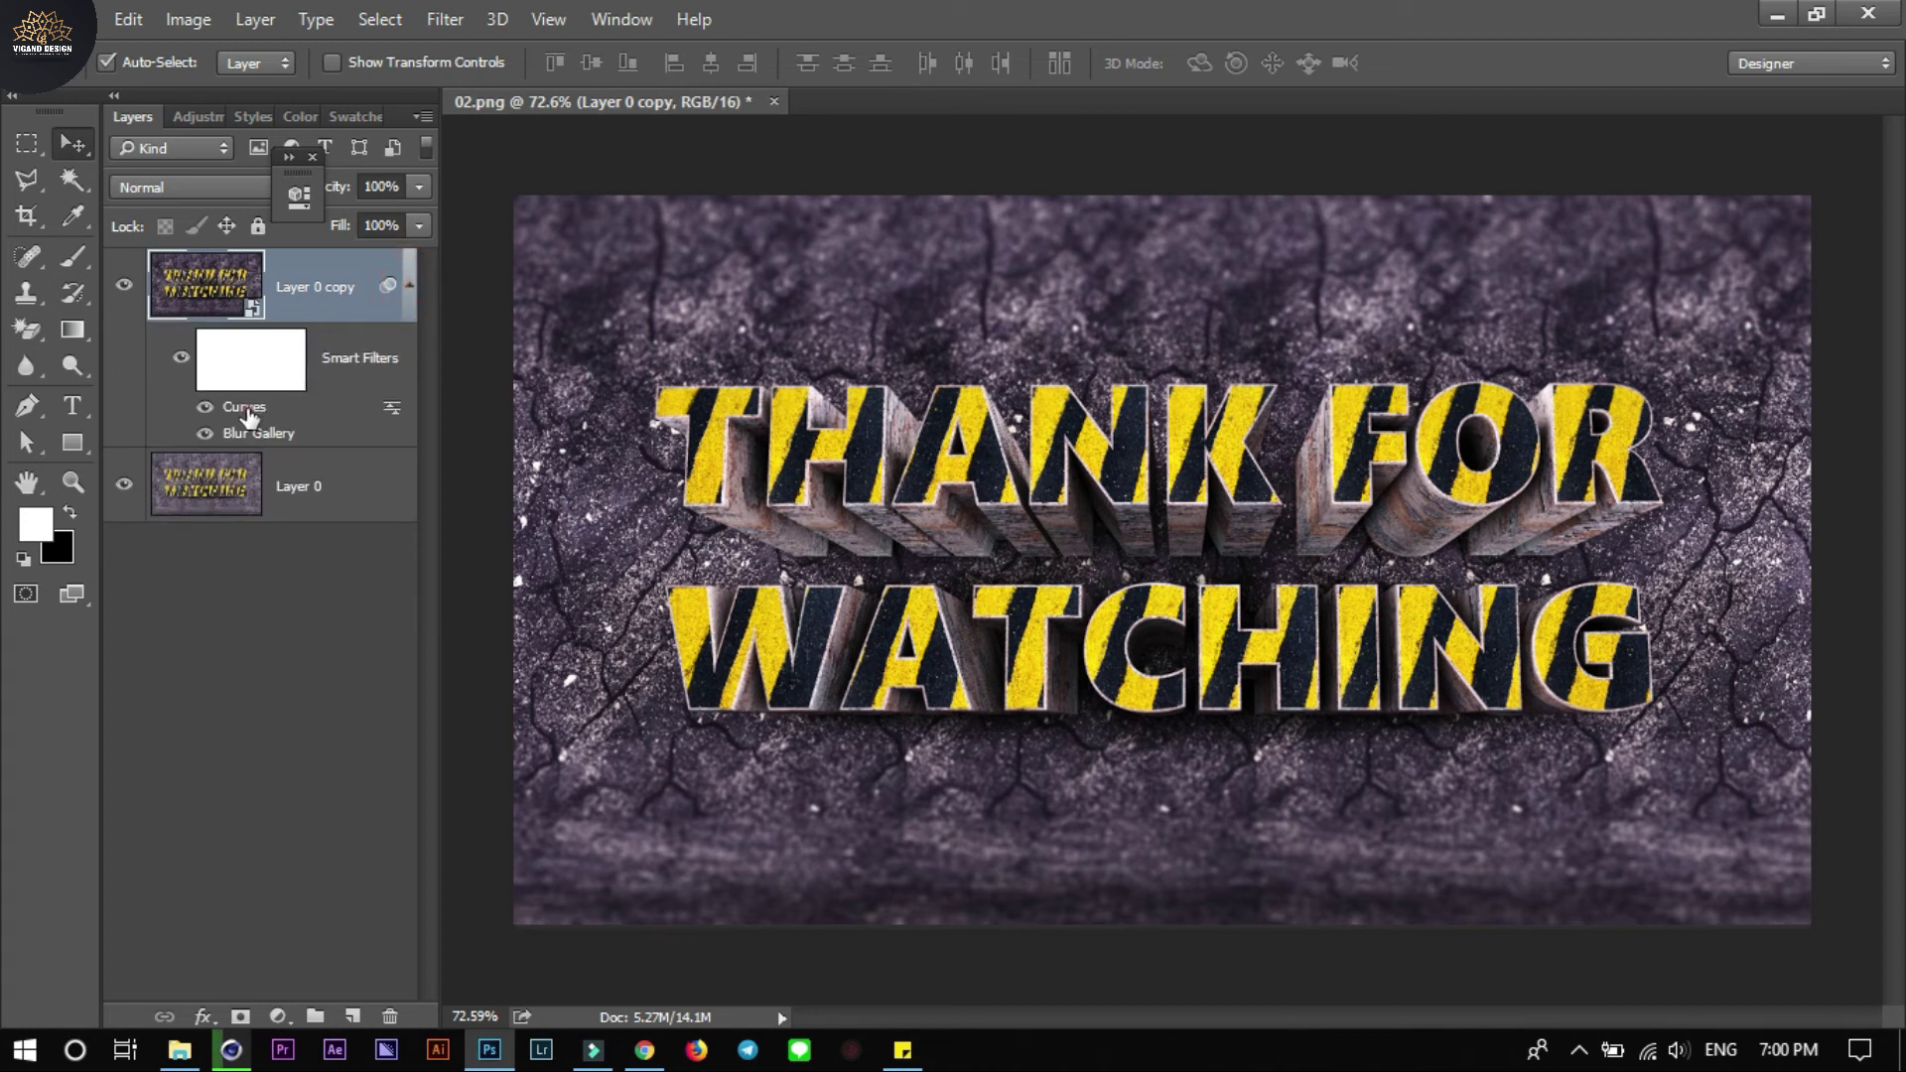
pyautogui.click(374, 365)
pyautogui.click(392, 407)
pyautogui.click(124, 287)
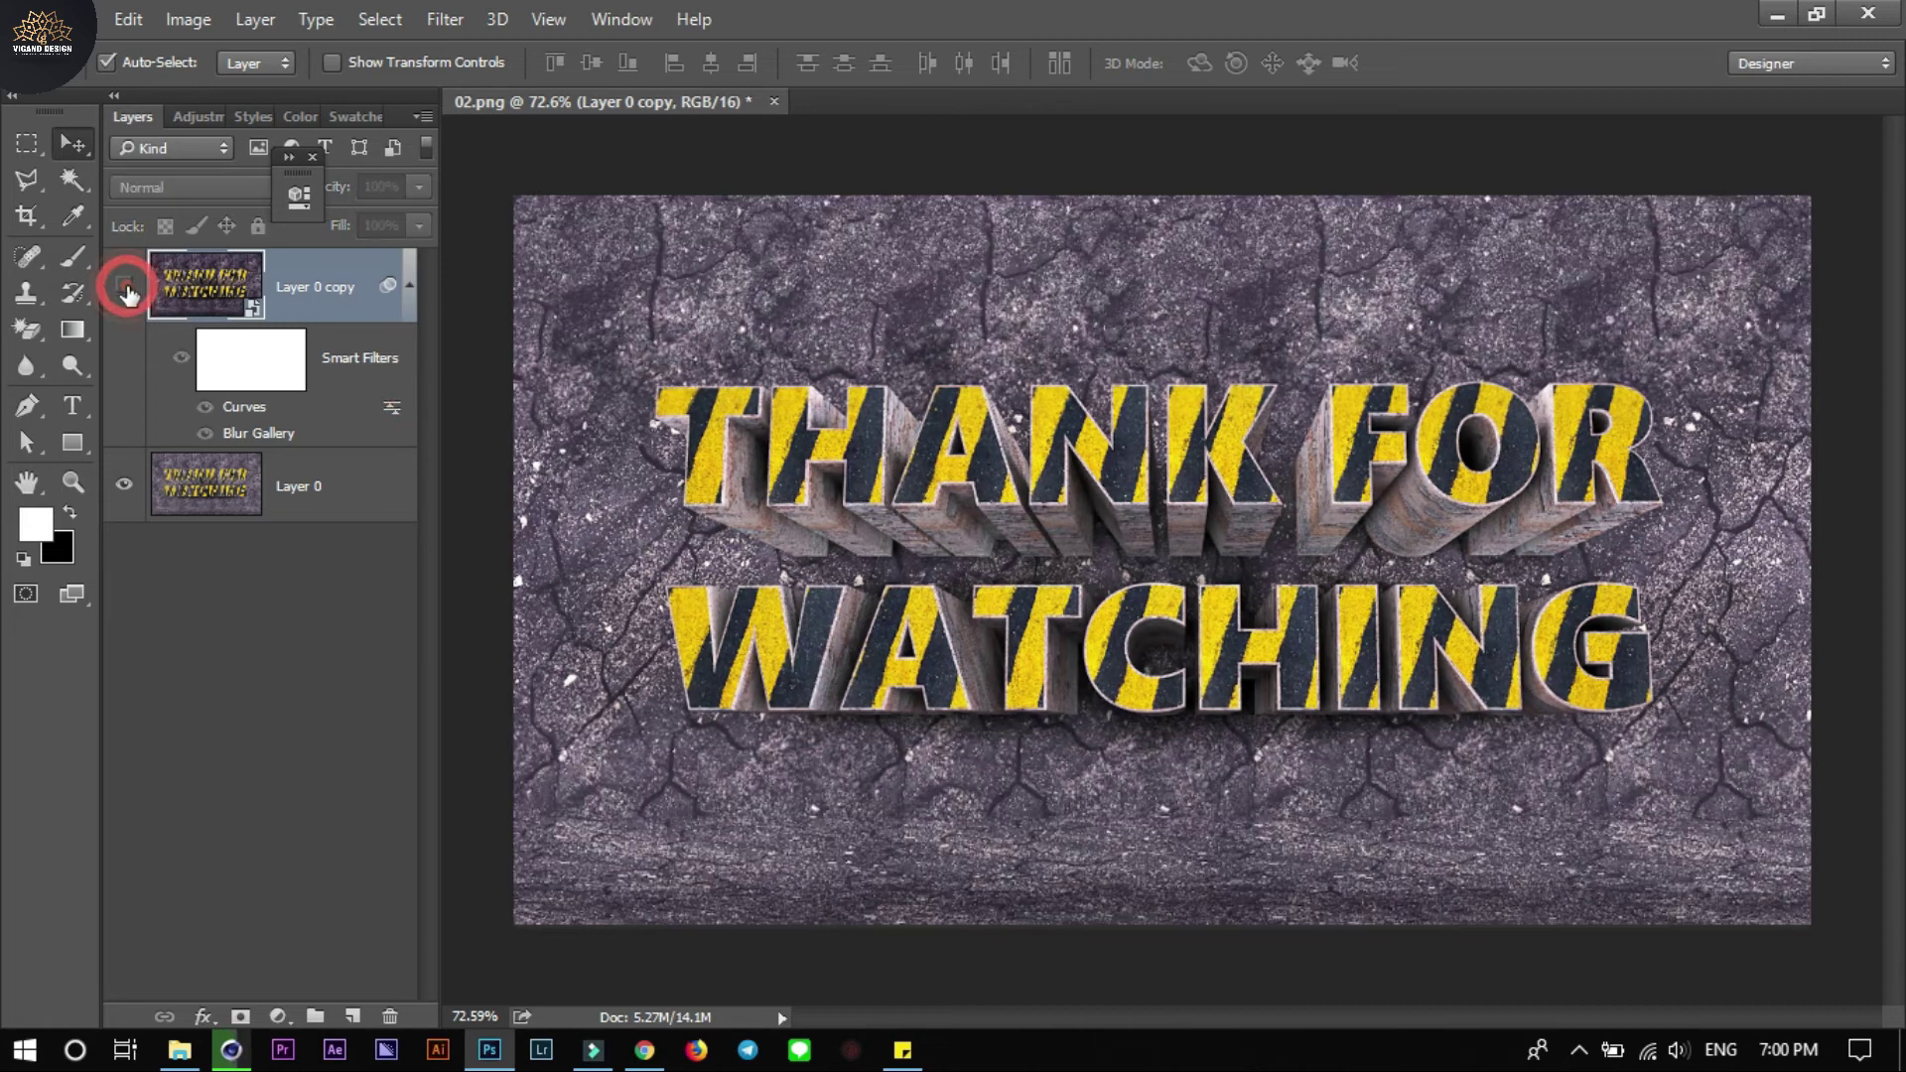
pyautogui.click(124, 287)
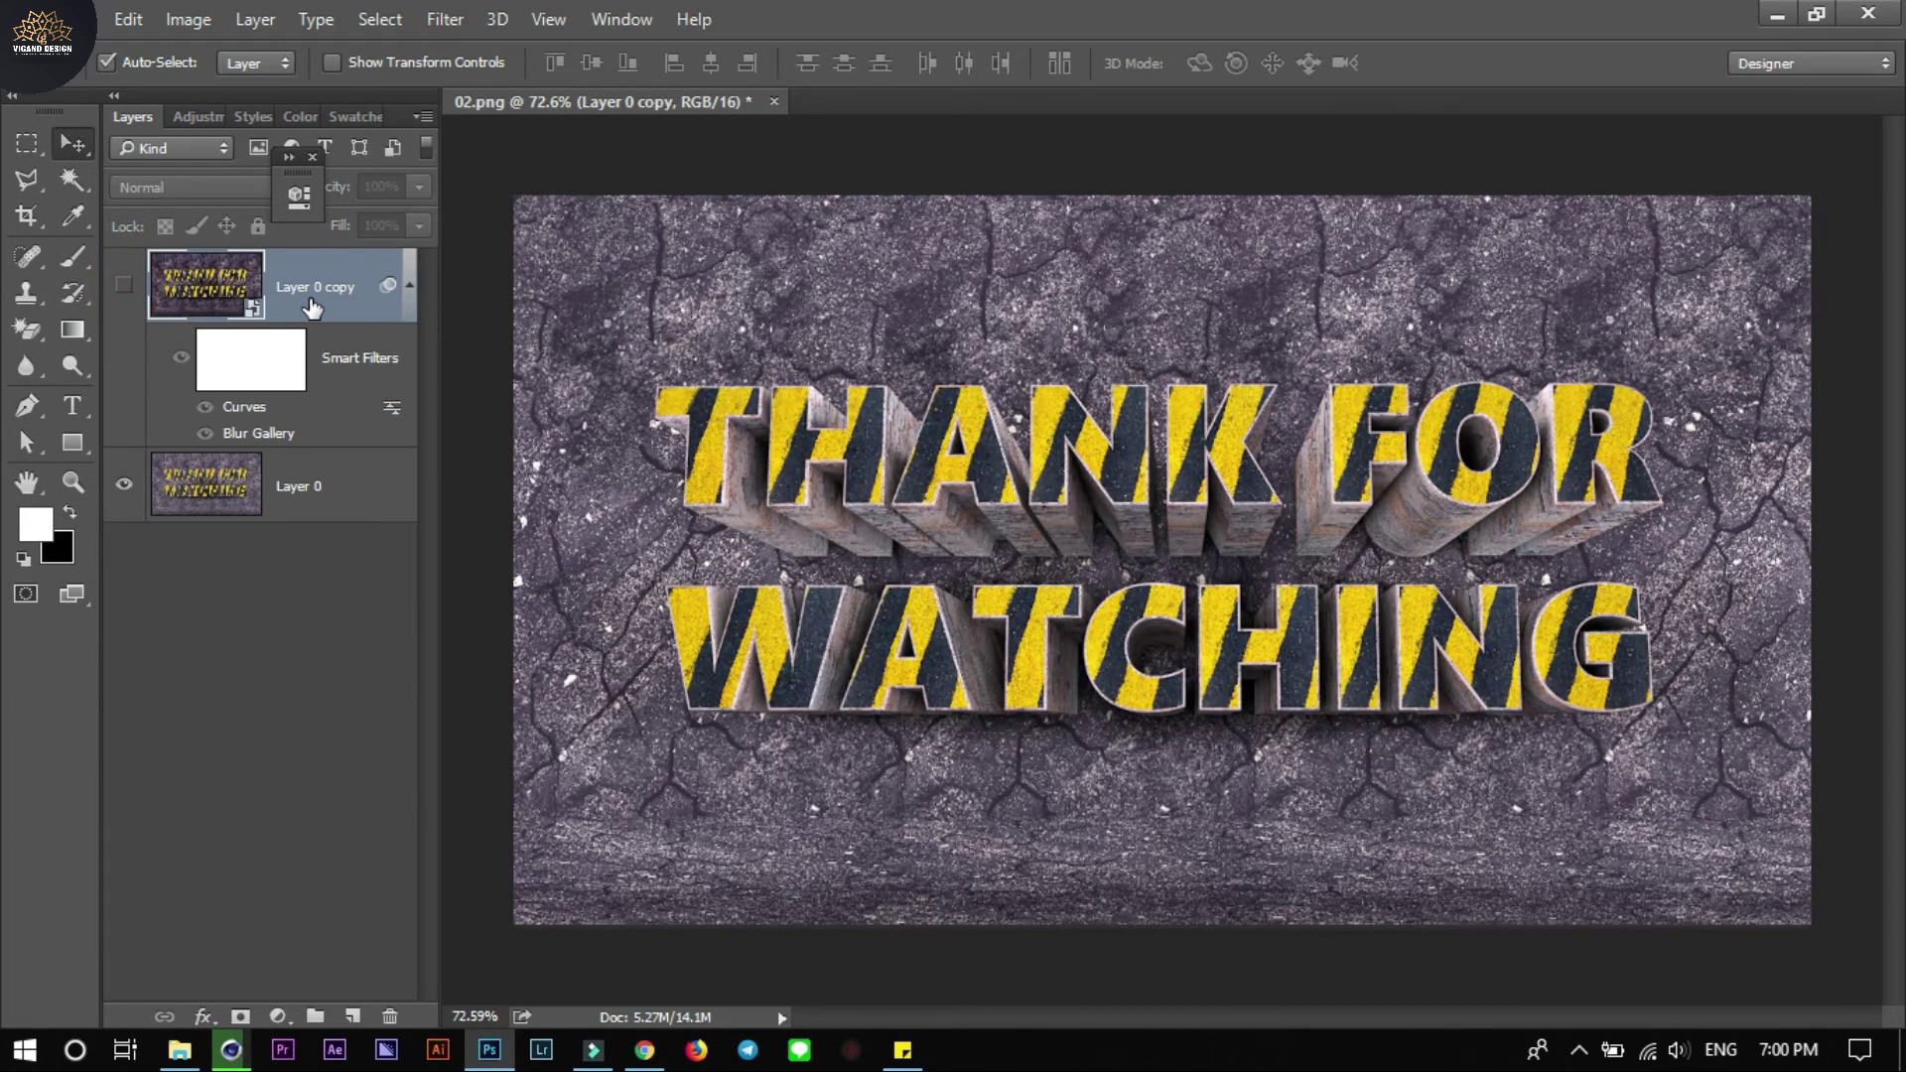
pyautogui.moveTo(308, 492); pyautogui.dragTo(358, 1015)
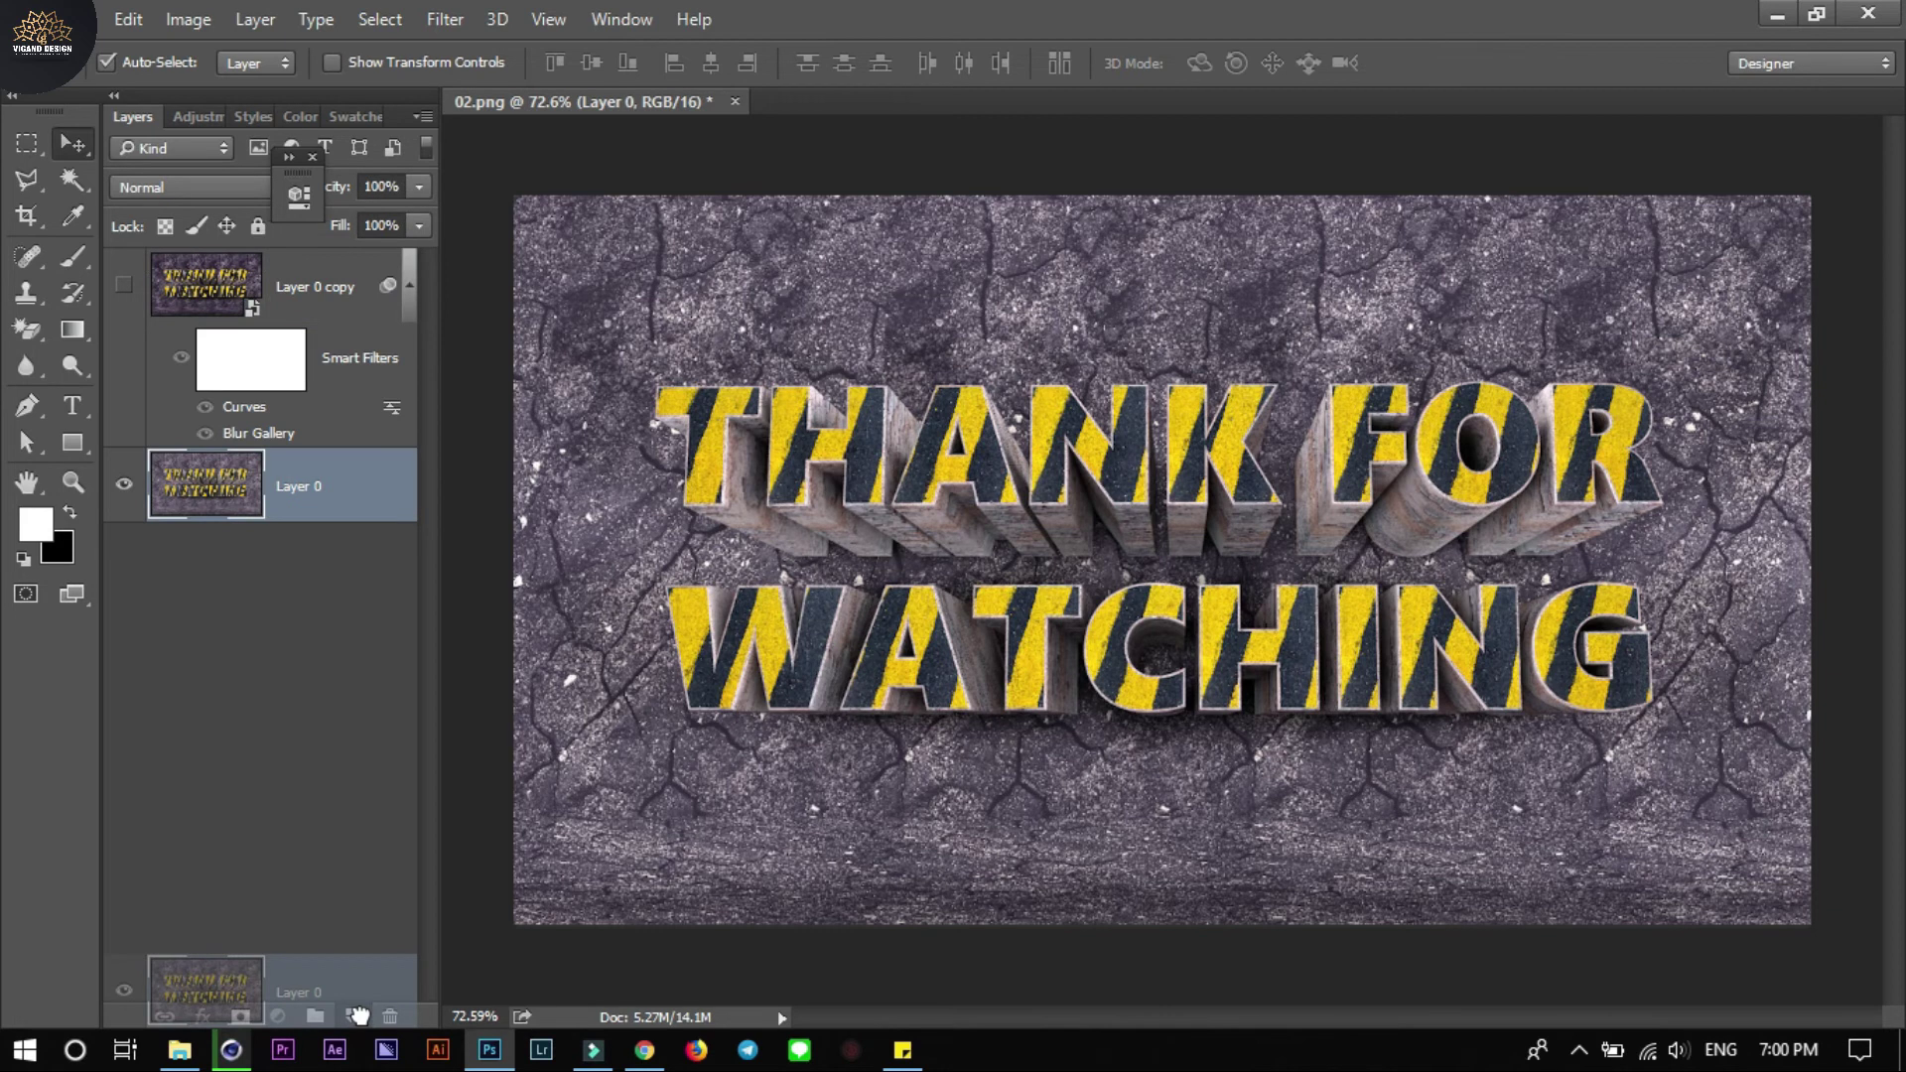
pyautogui.click(442, 21)
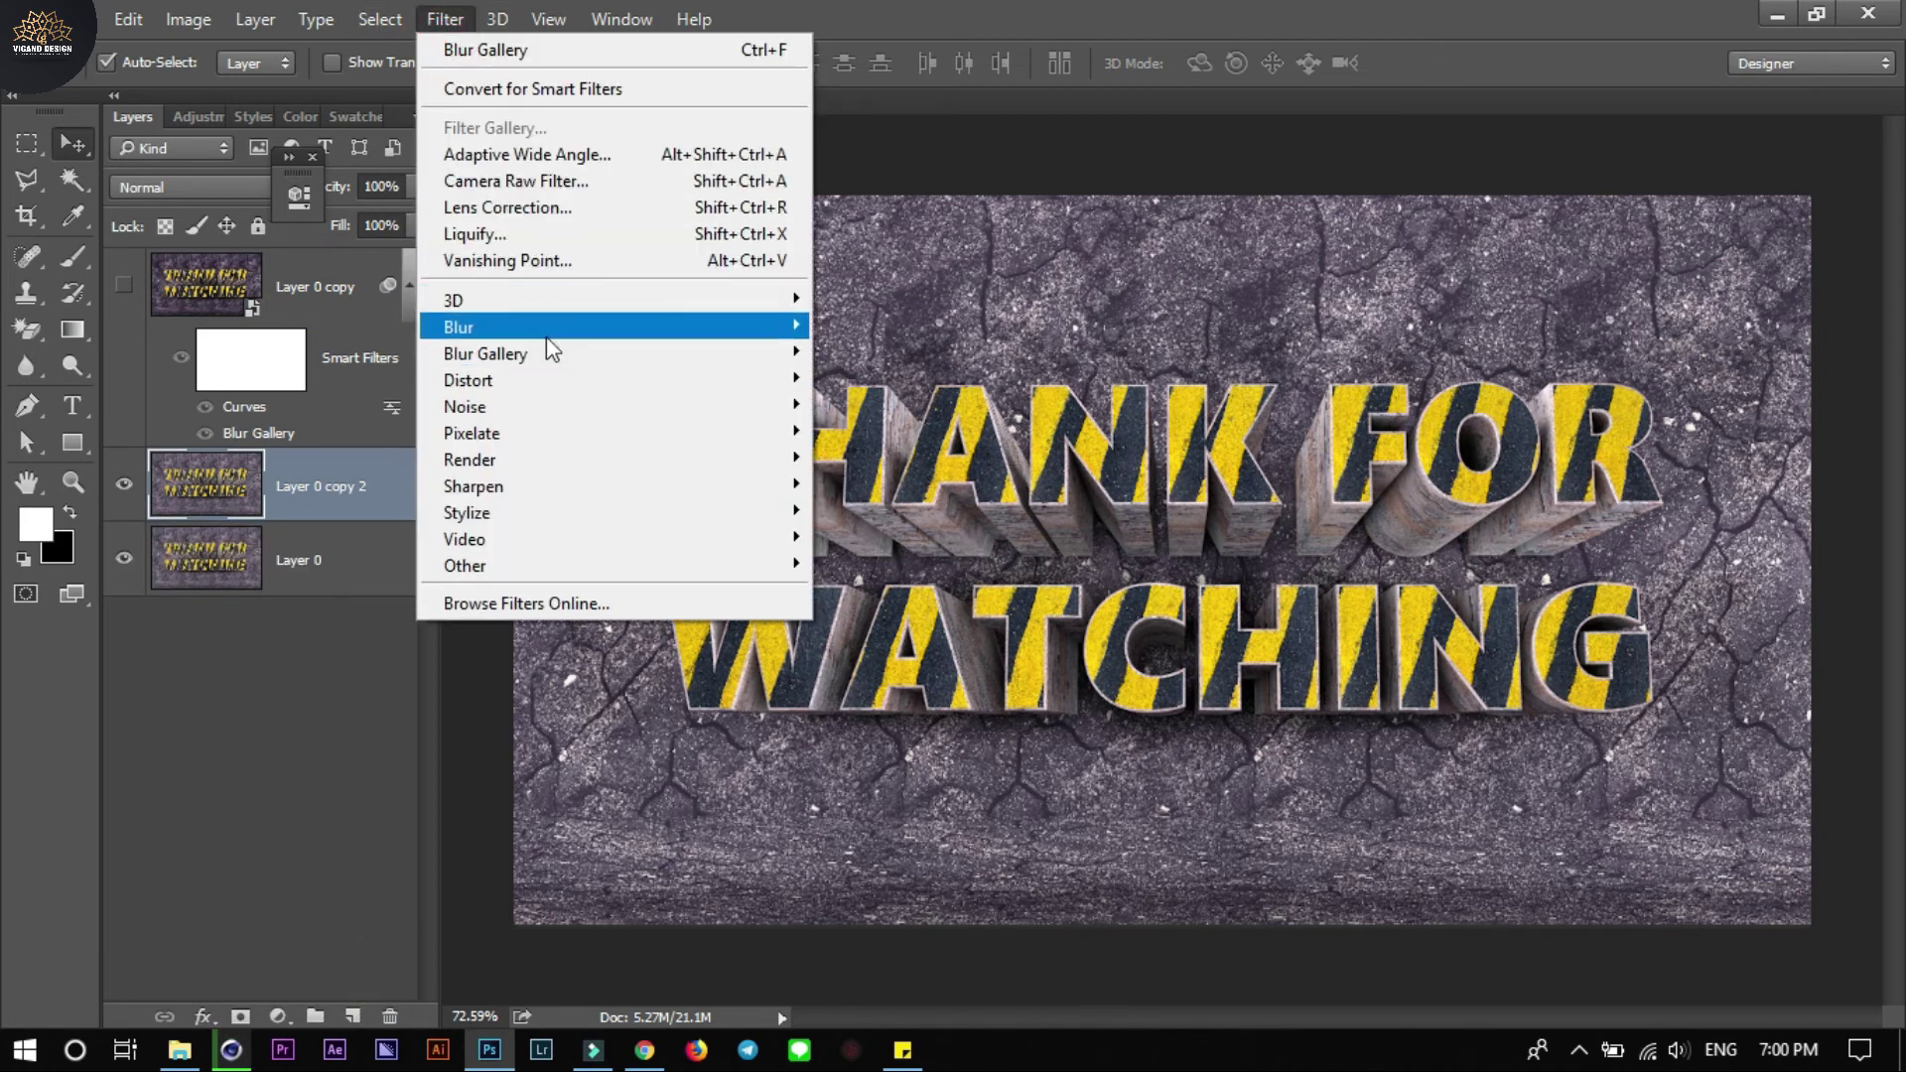
# Apply a 6 px Tilt-Shift blur to Layer 0 copy 2 with feather lines pushed toward the edges
pyautogui.moveTo(486, 354)
pyautogui.click(877, 409)
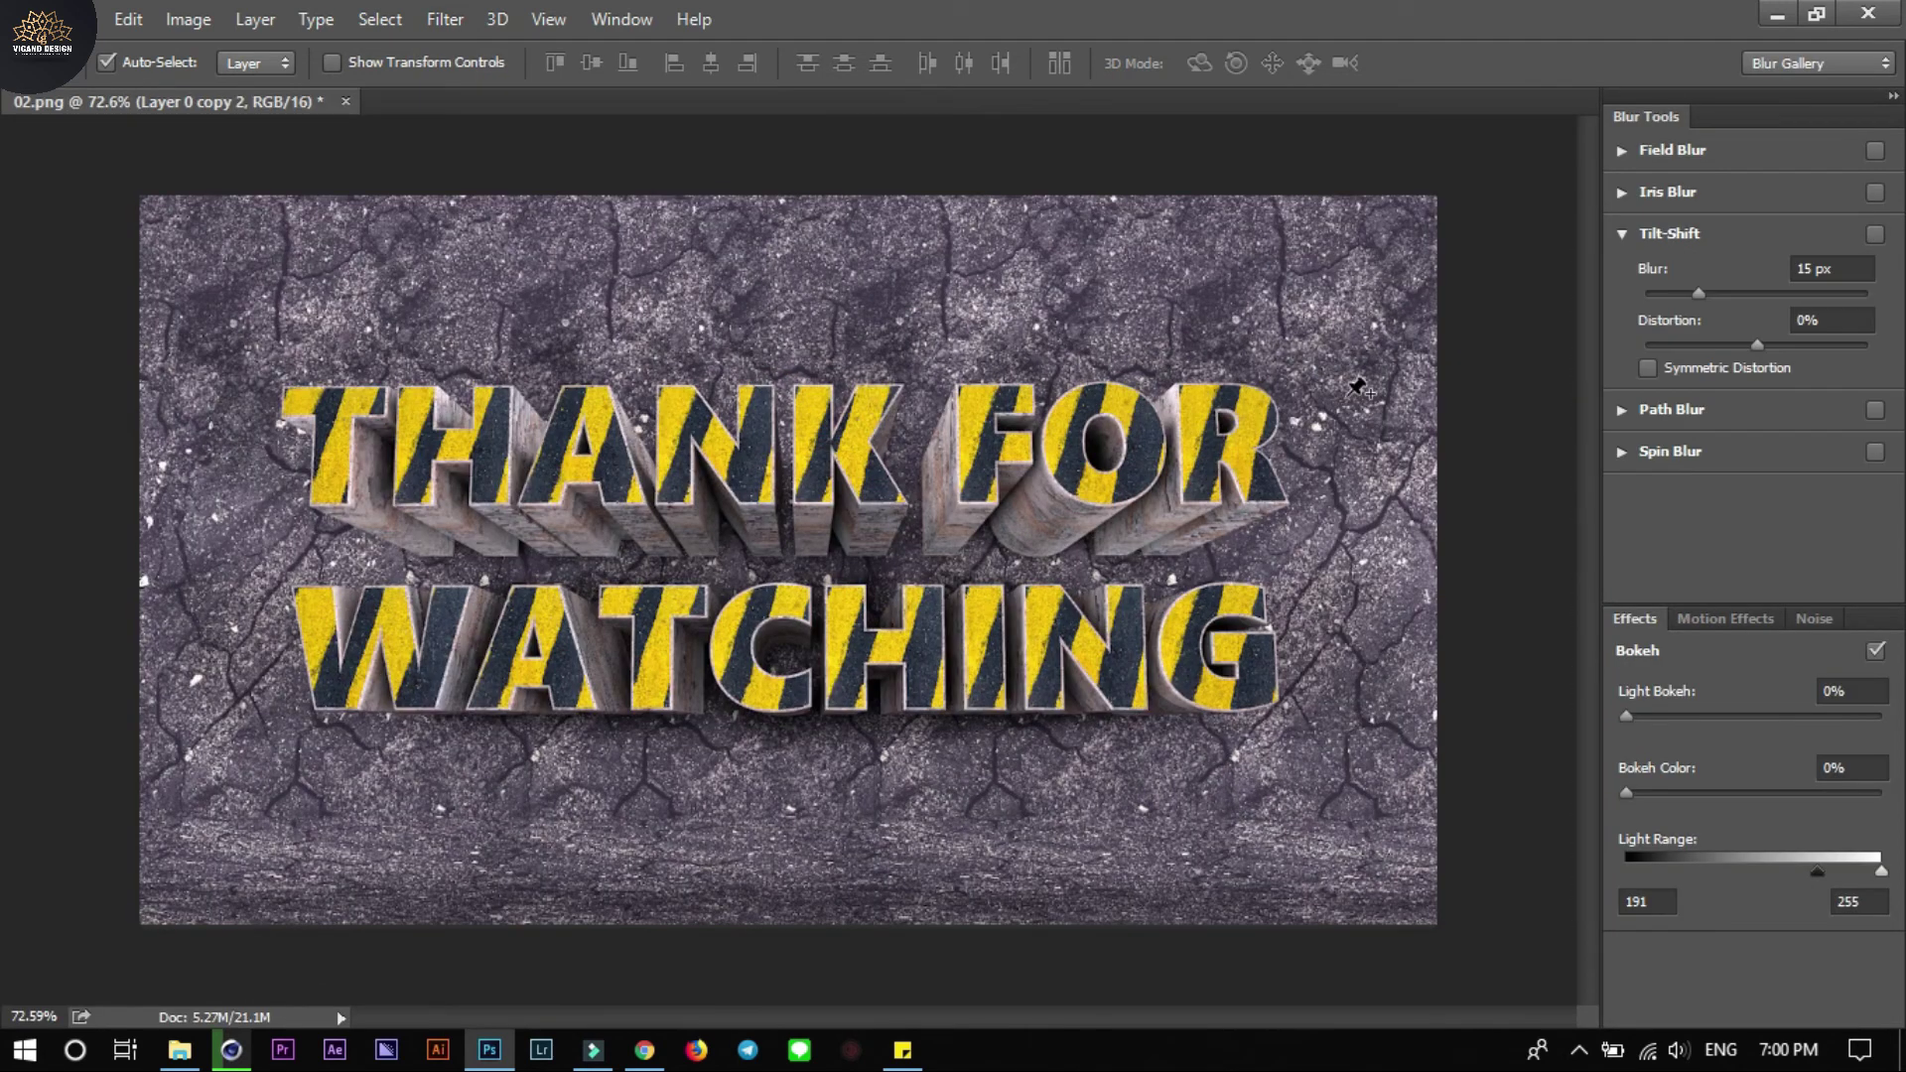
pyautogui.moveTo(853, 342); pyautogui.dragTo(866, 194)
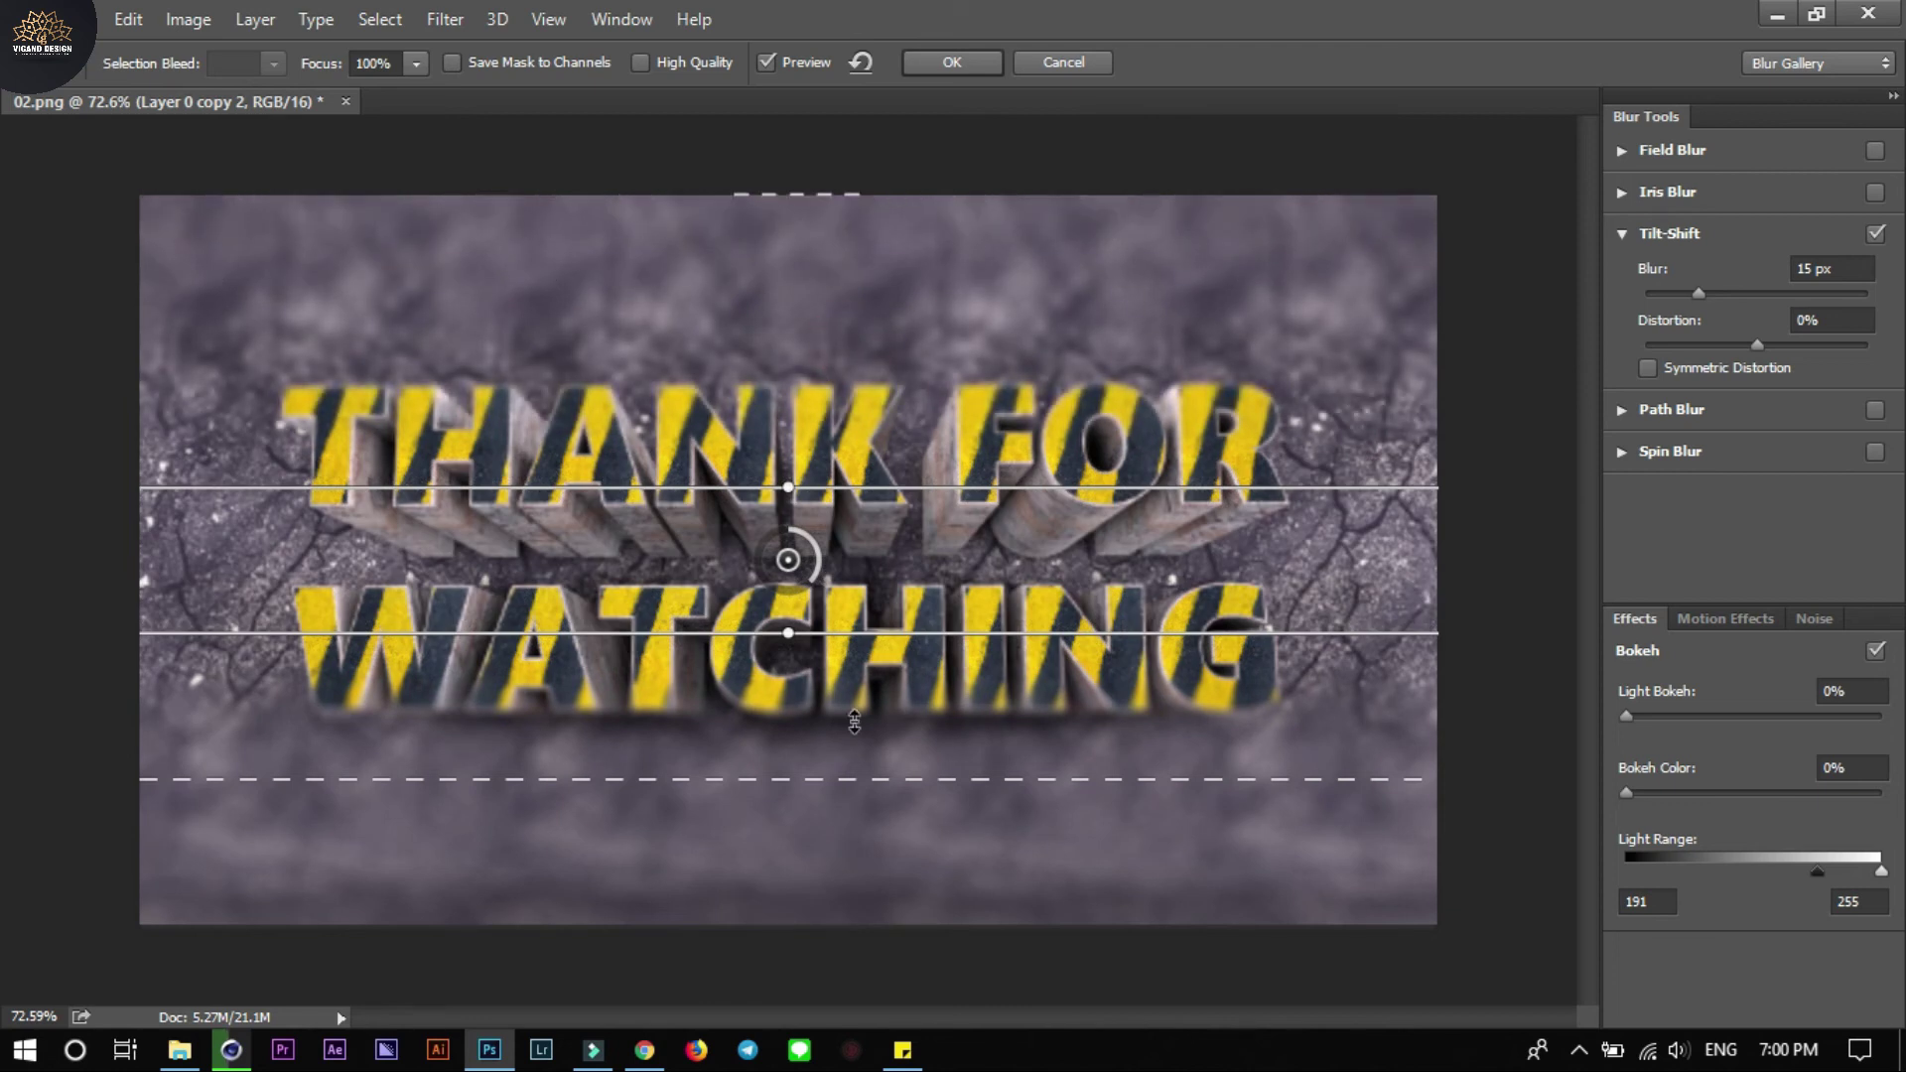
pyautogui.moveTo(825, 781); pyautogui.dragTo(809, 931)
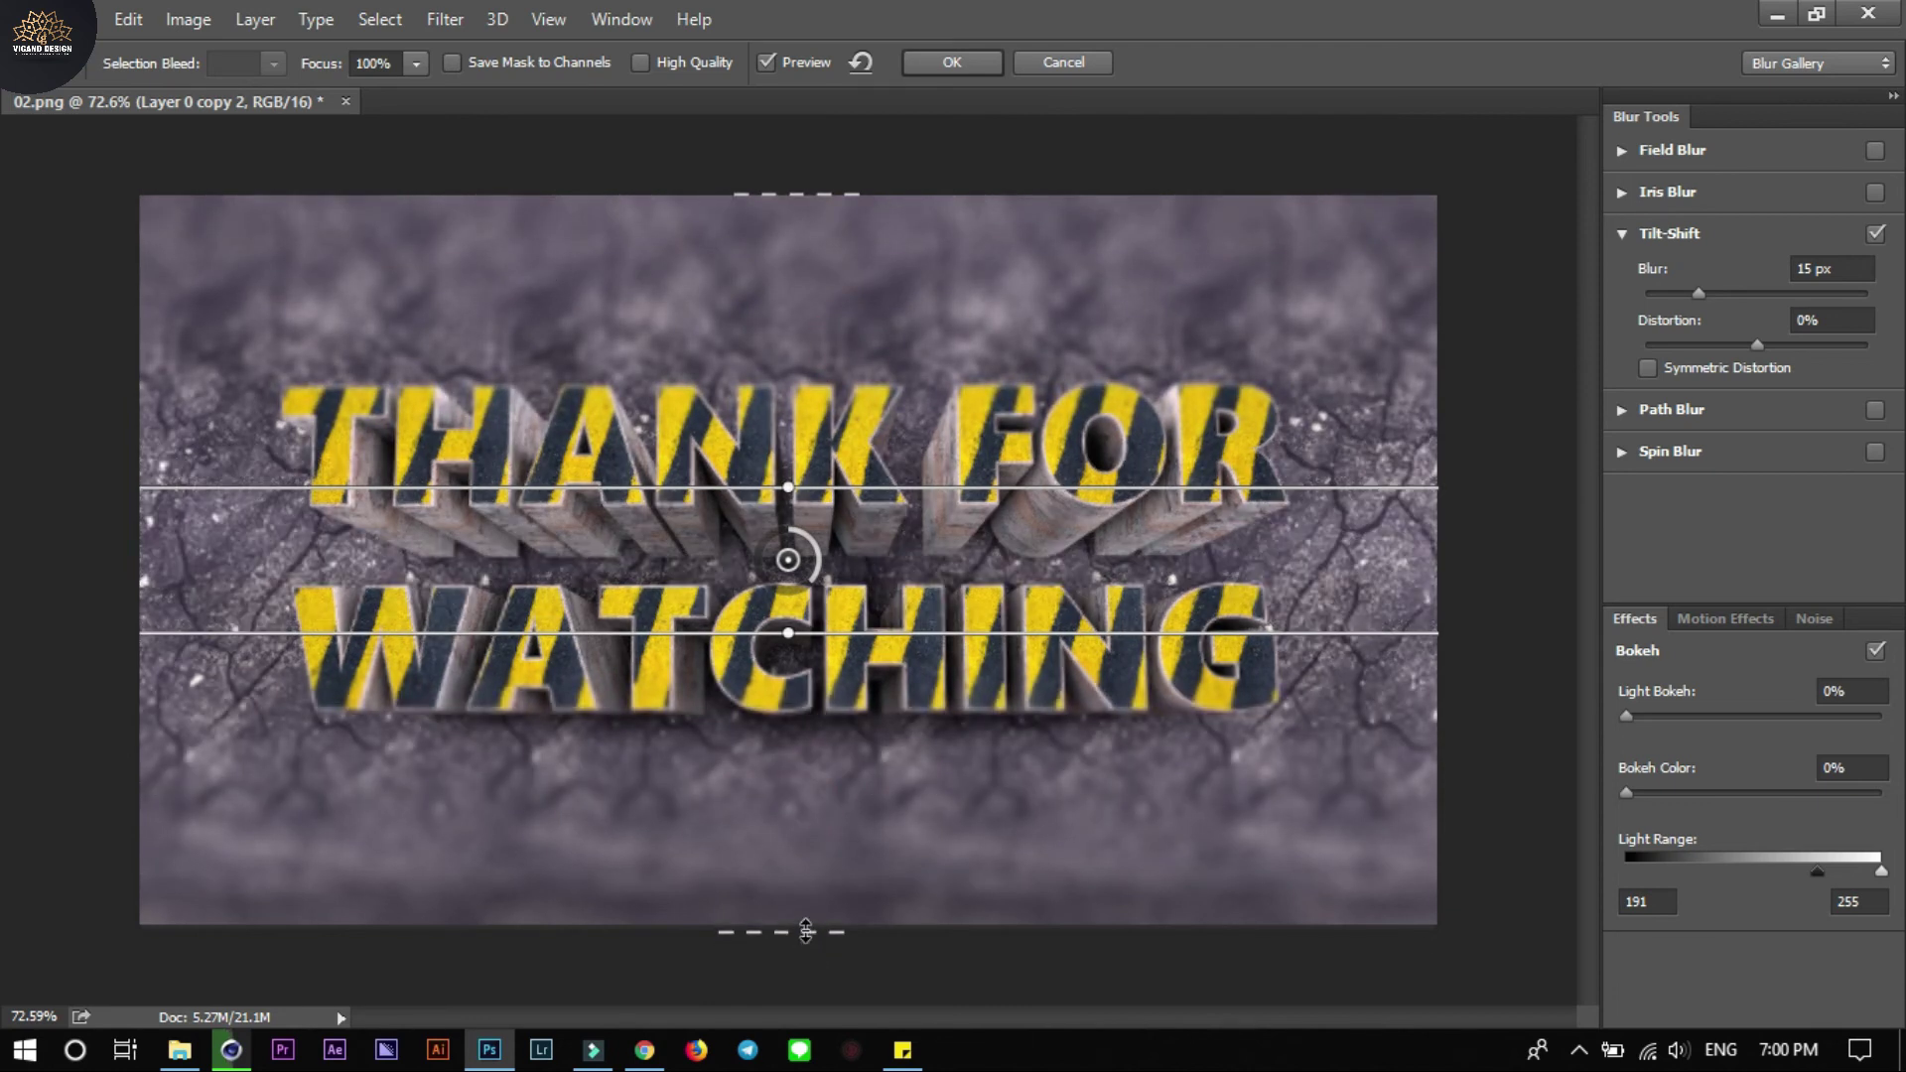
pyautogui.moveTo(822, 558); pyautogui.dragTo(818, 545)
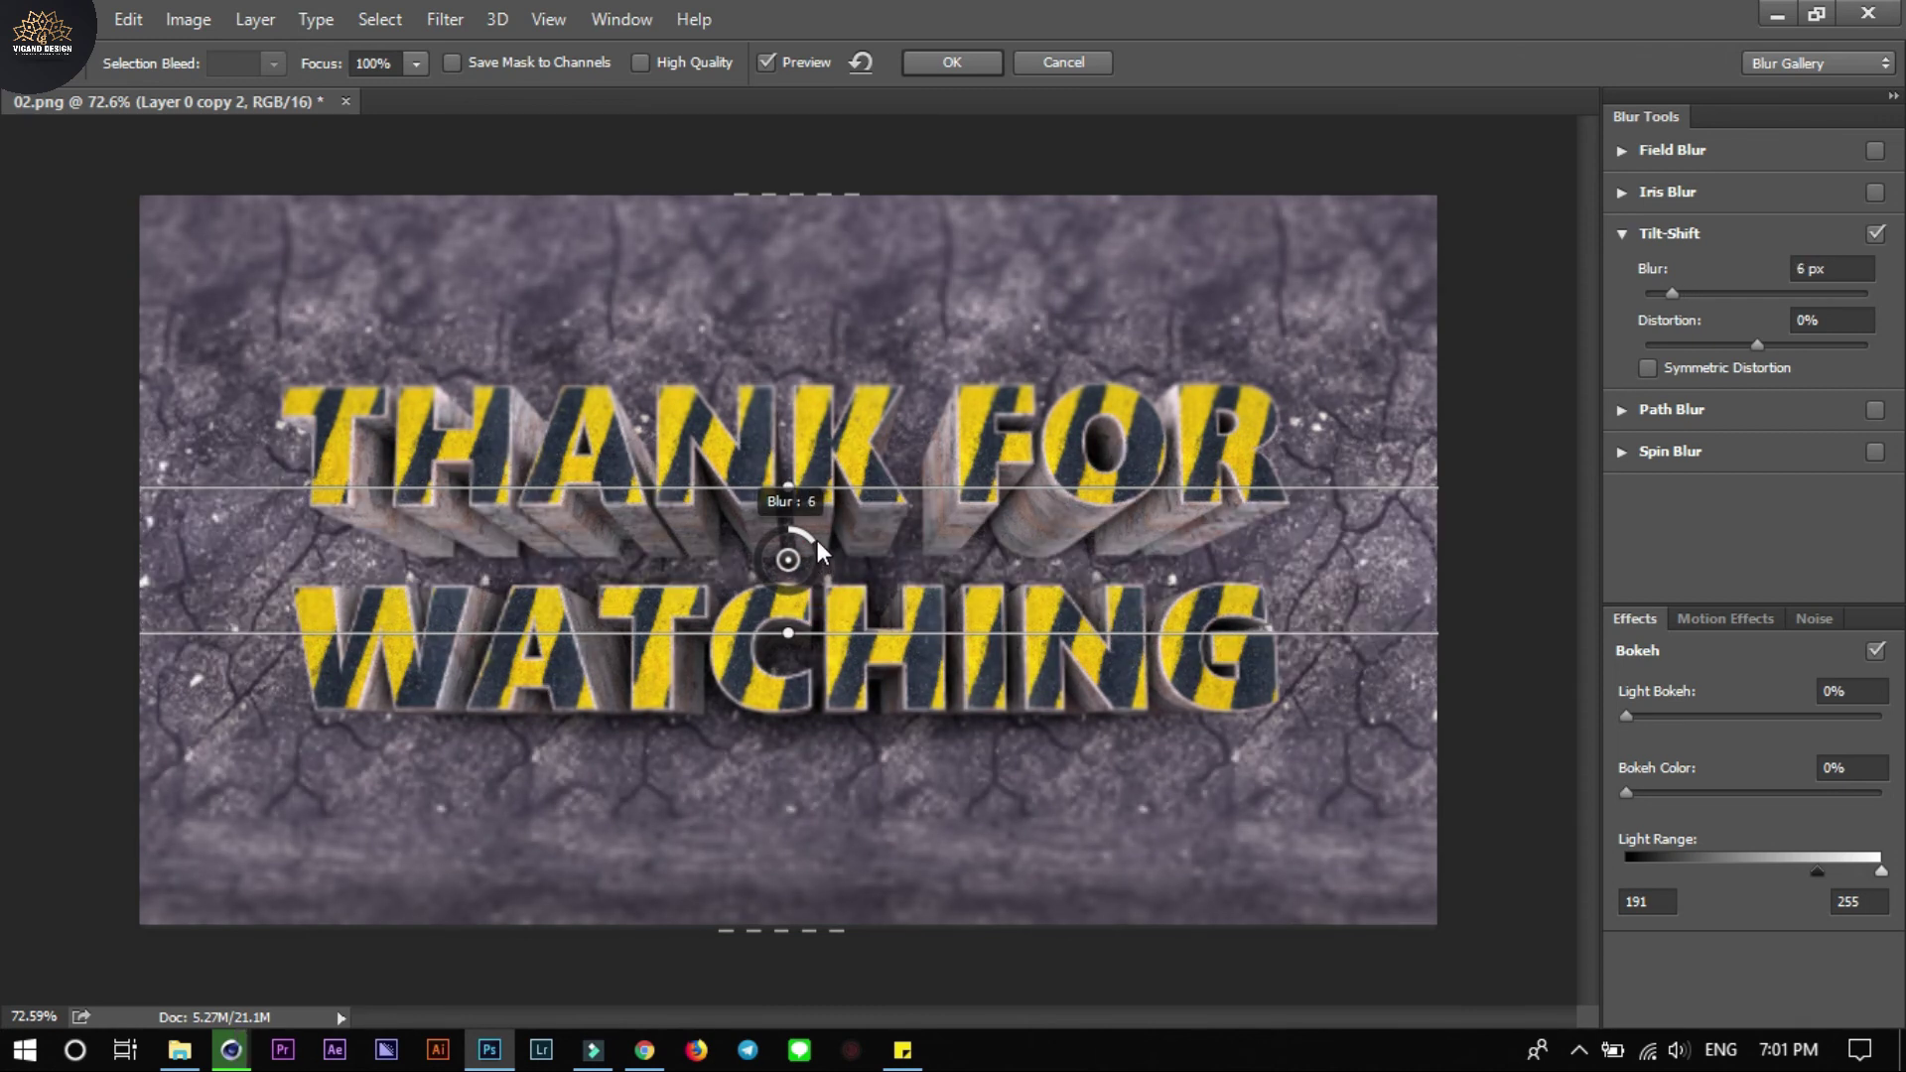
pyautogui.click(930, 57)
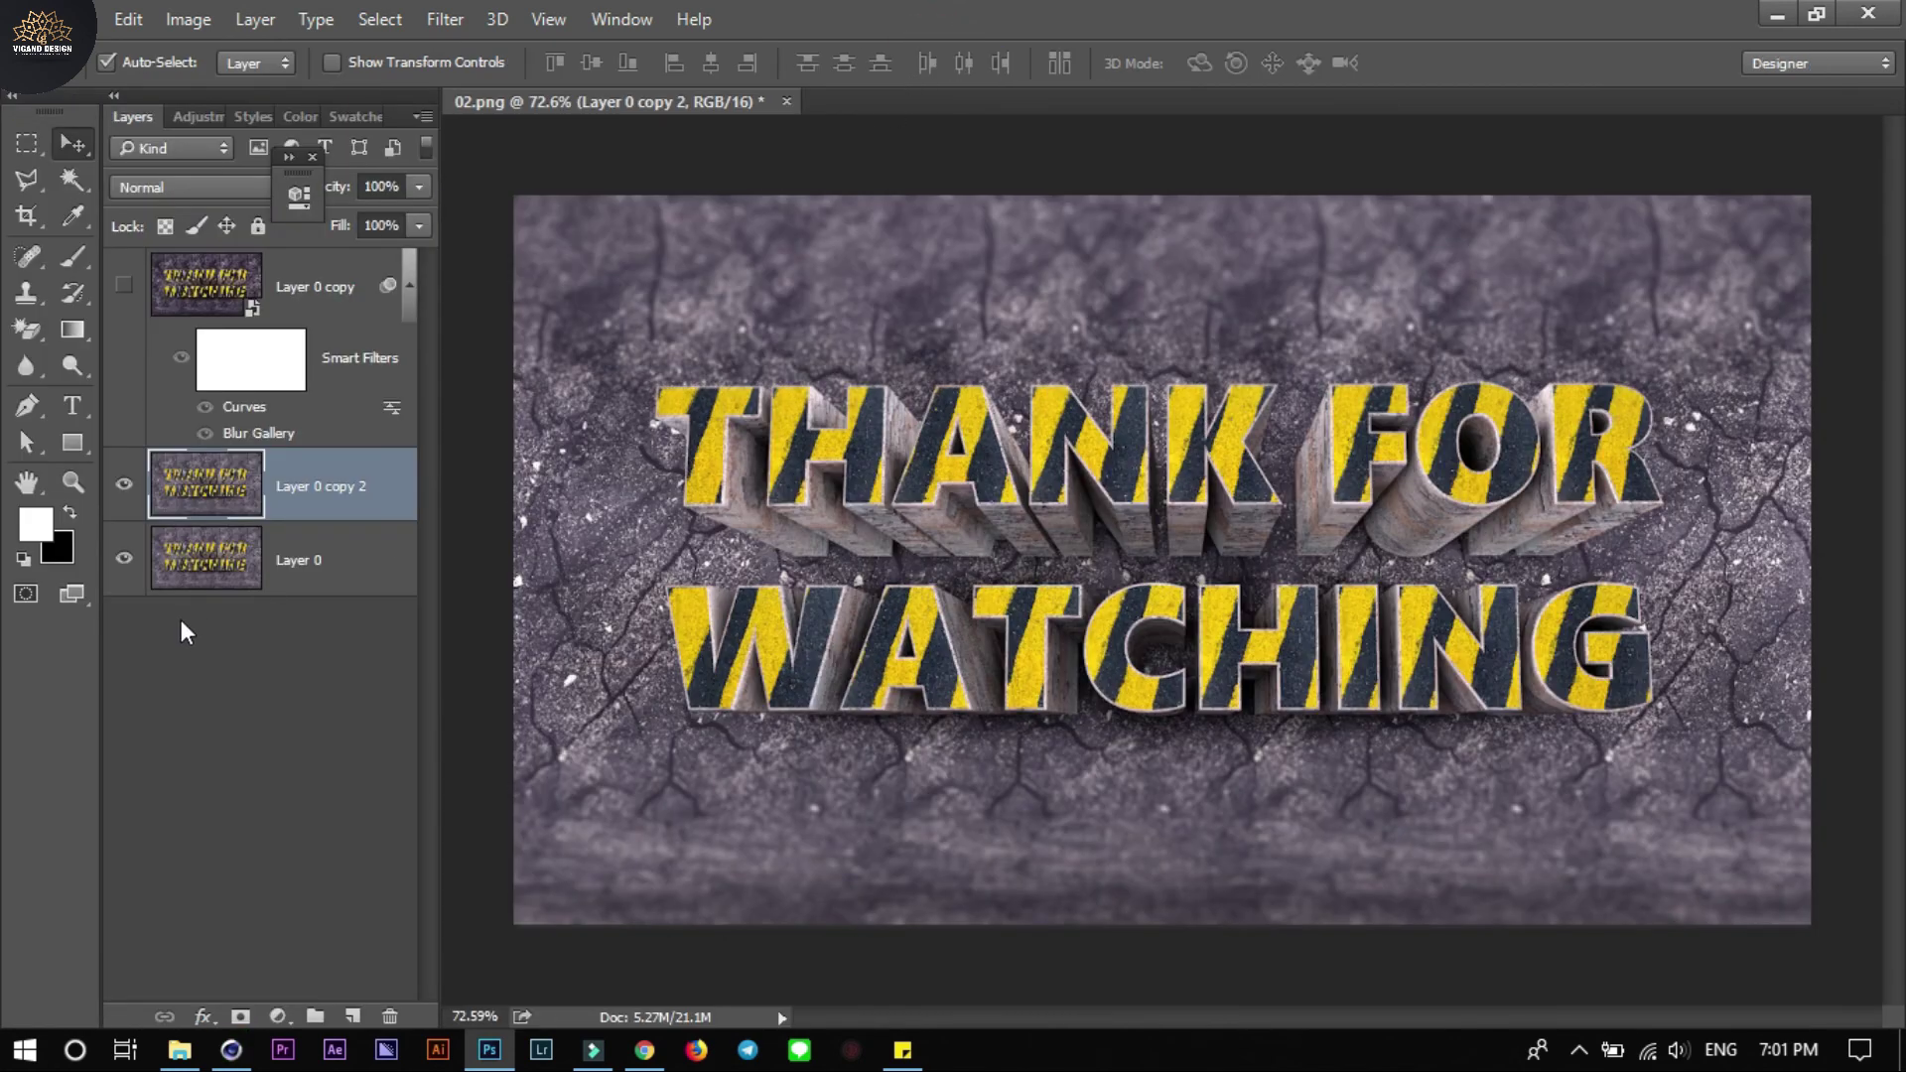
# Add a Curves 1 adjustment layer whose S-curve darkens shadows and lifts highlights
pyautogui.click(278, 1017)
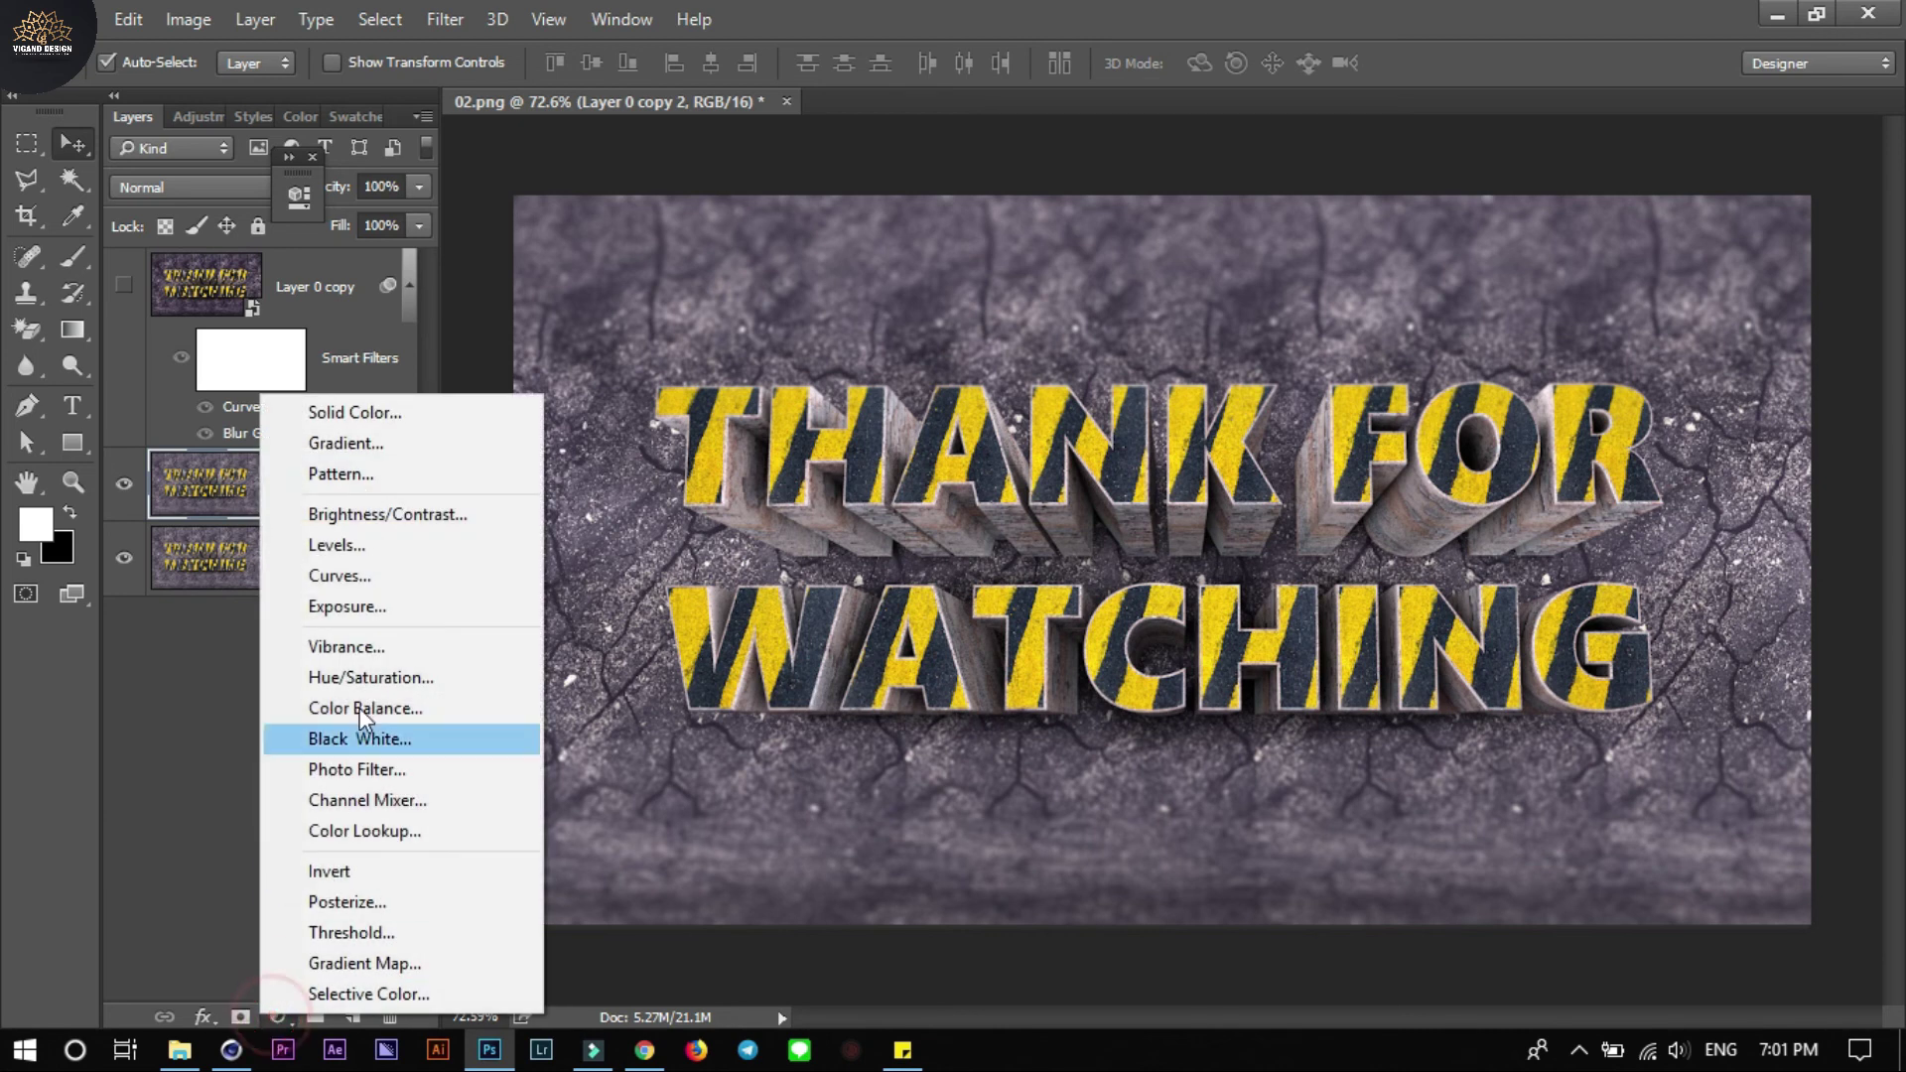
pyautogui.click(405, 580)
pyautogui.moveTo(479, 524); pyautogui.dragTo(481, 556)
pyautogui.moveTo(618, 398); pyautogui.dragTo(611, 383)
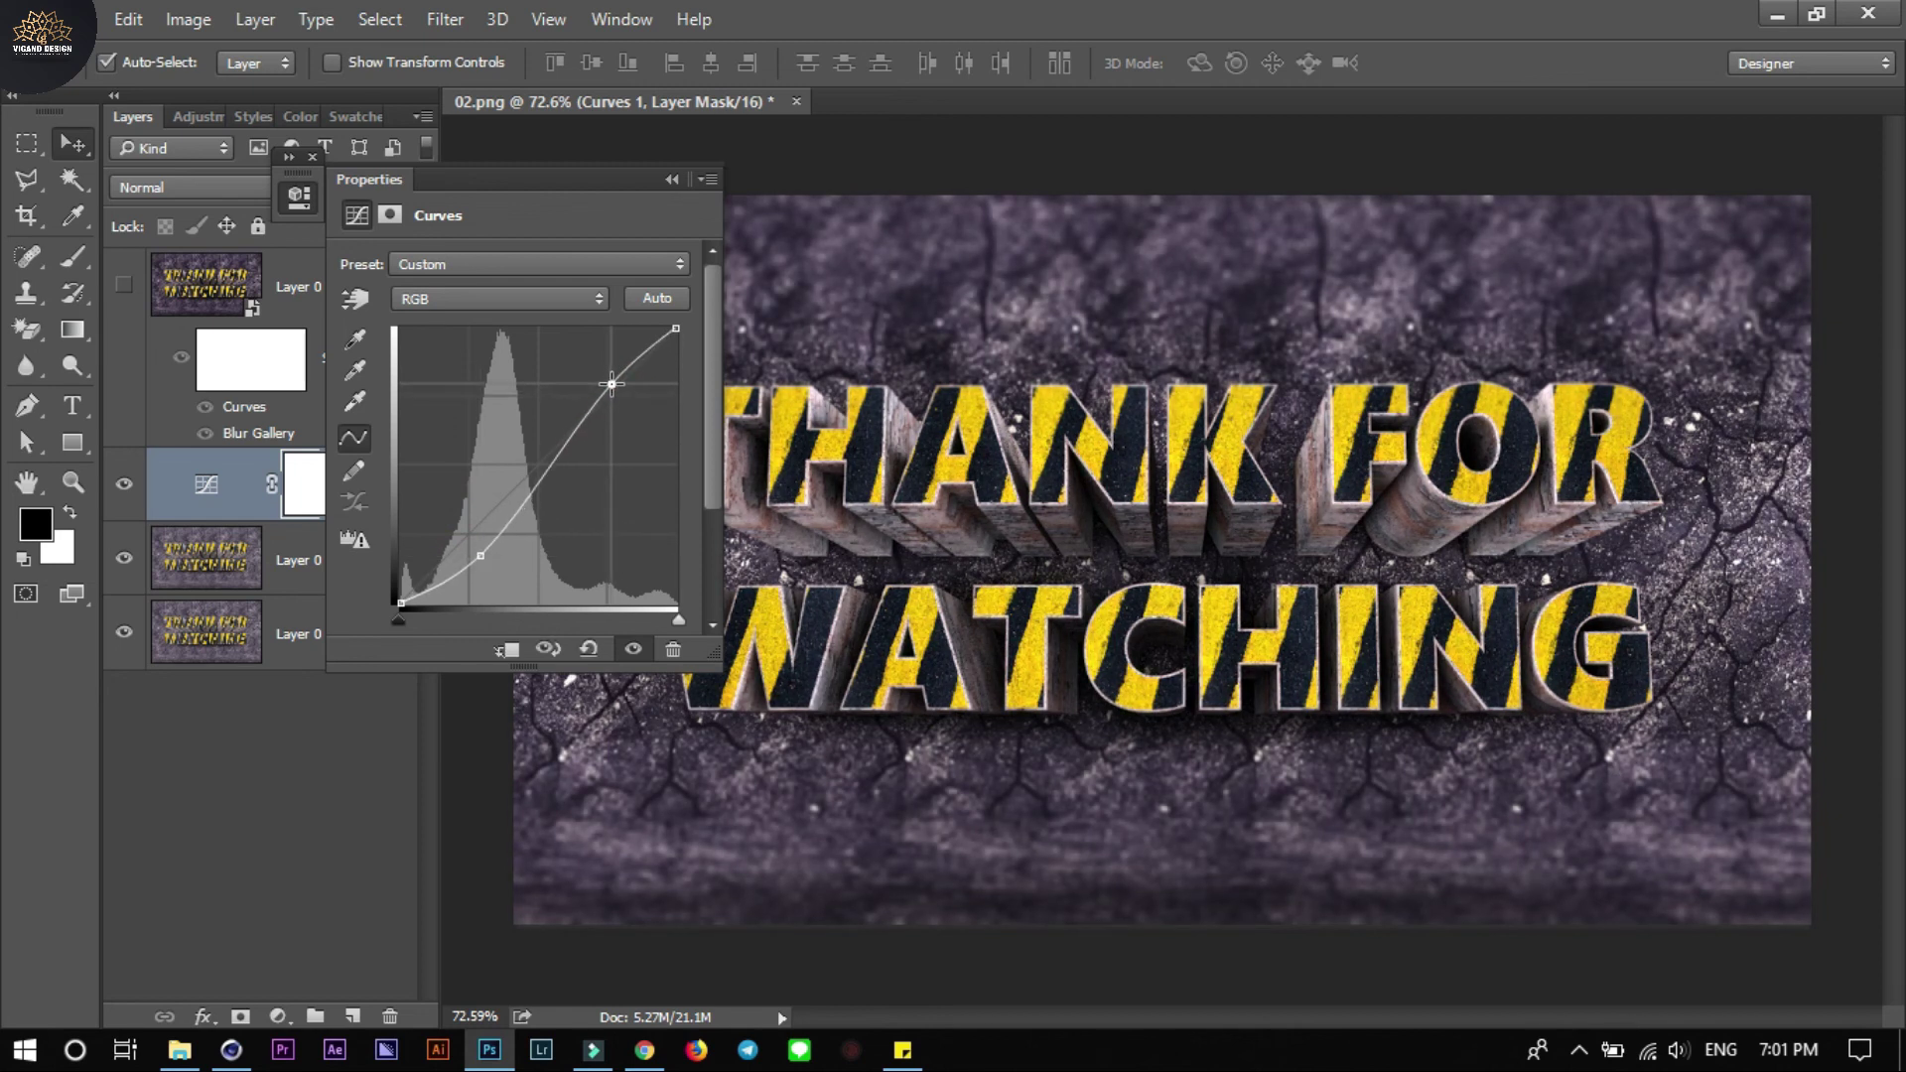
pyautogui.click(669, 181)
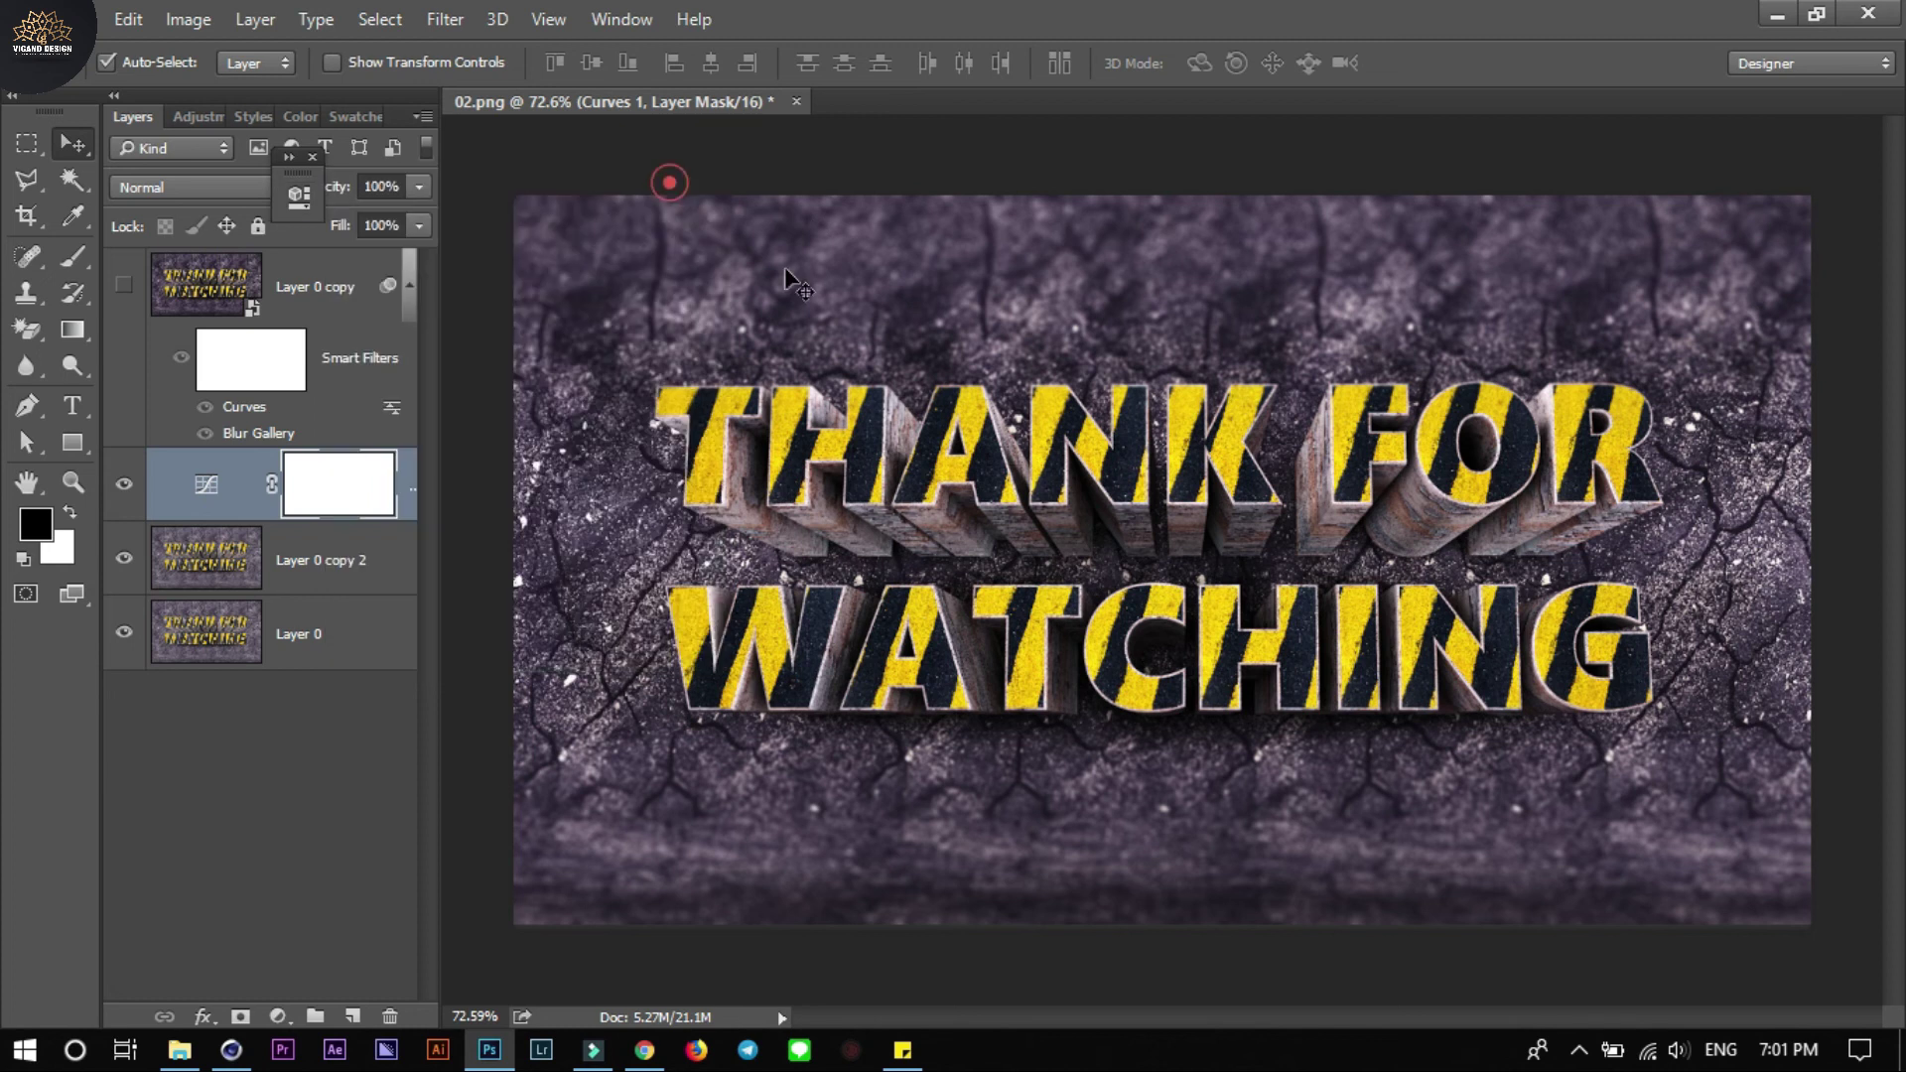
pyautogui.keyDown('alt'); pyautogui.scroll(1, 1253, 551); pyautogui.keyUp('alt')
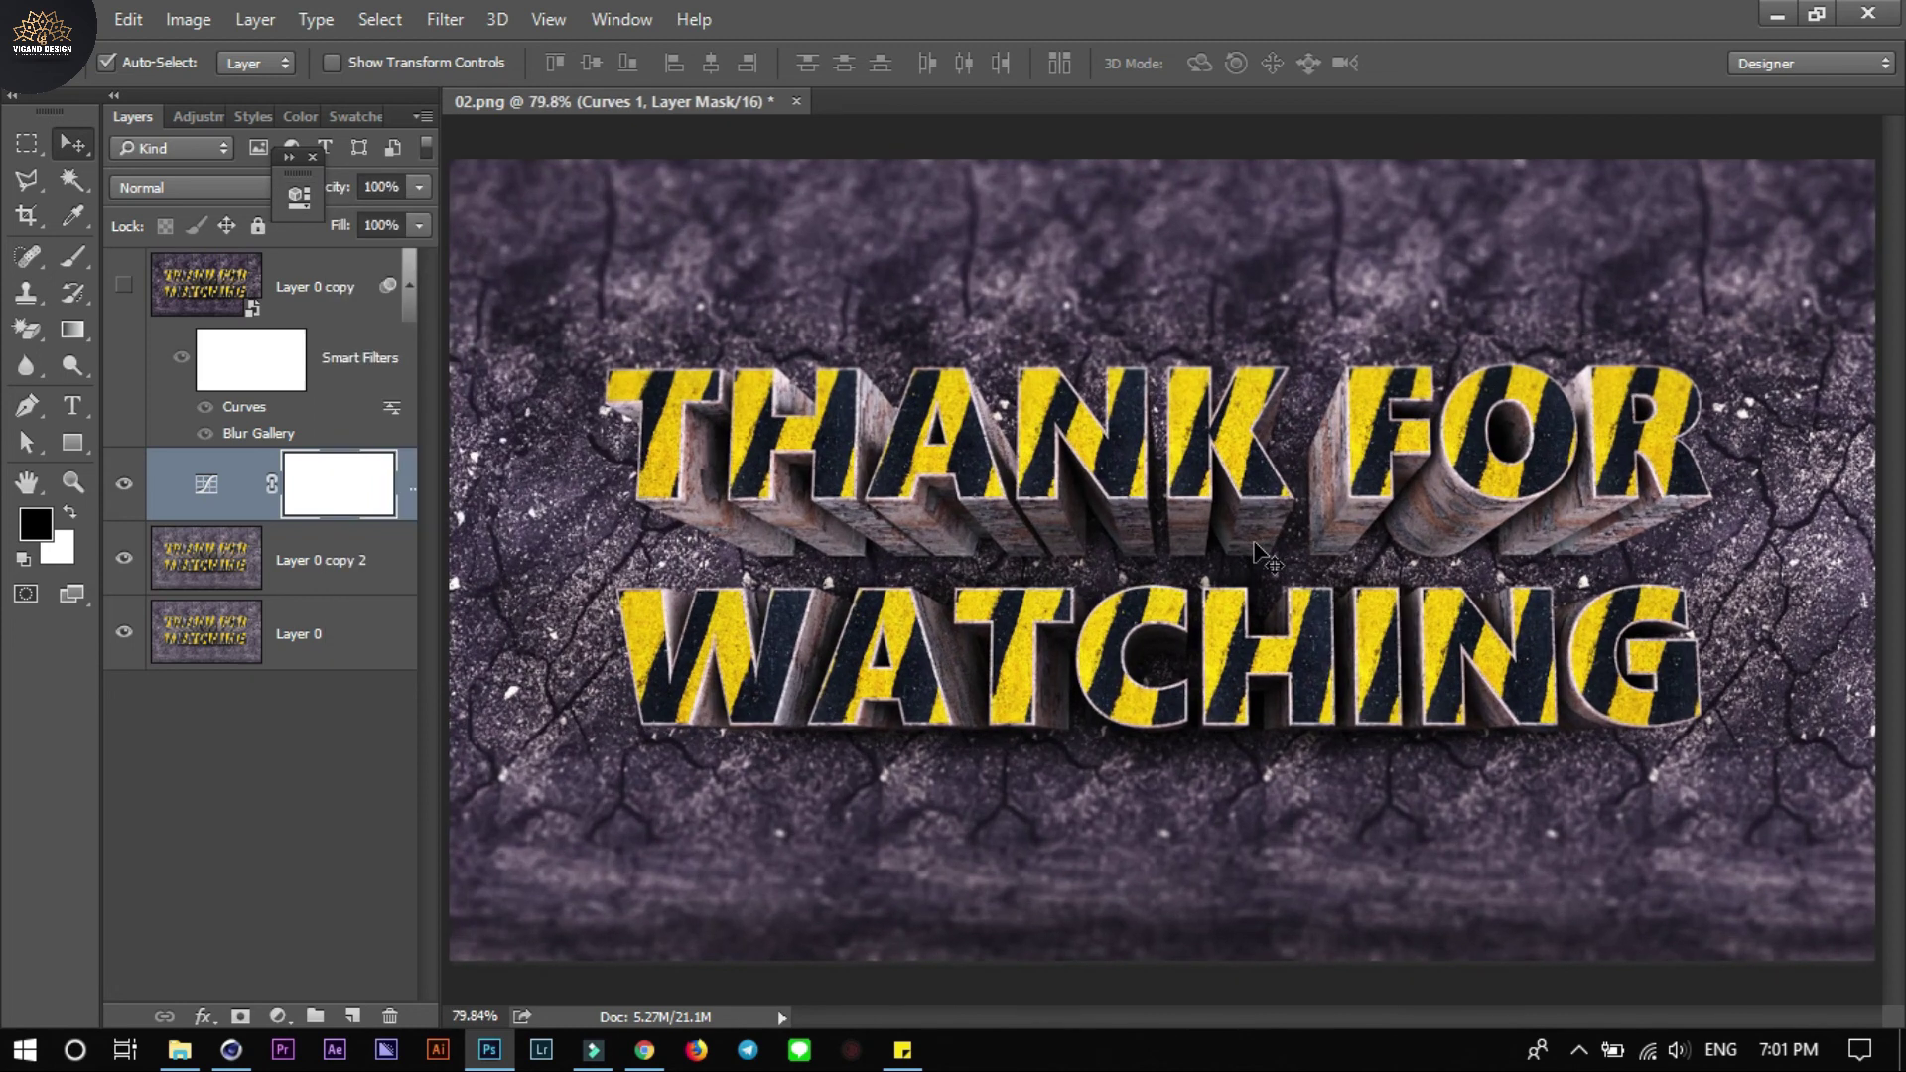